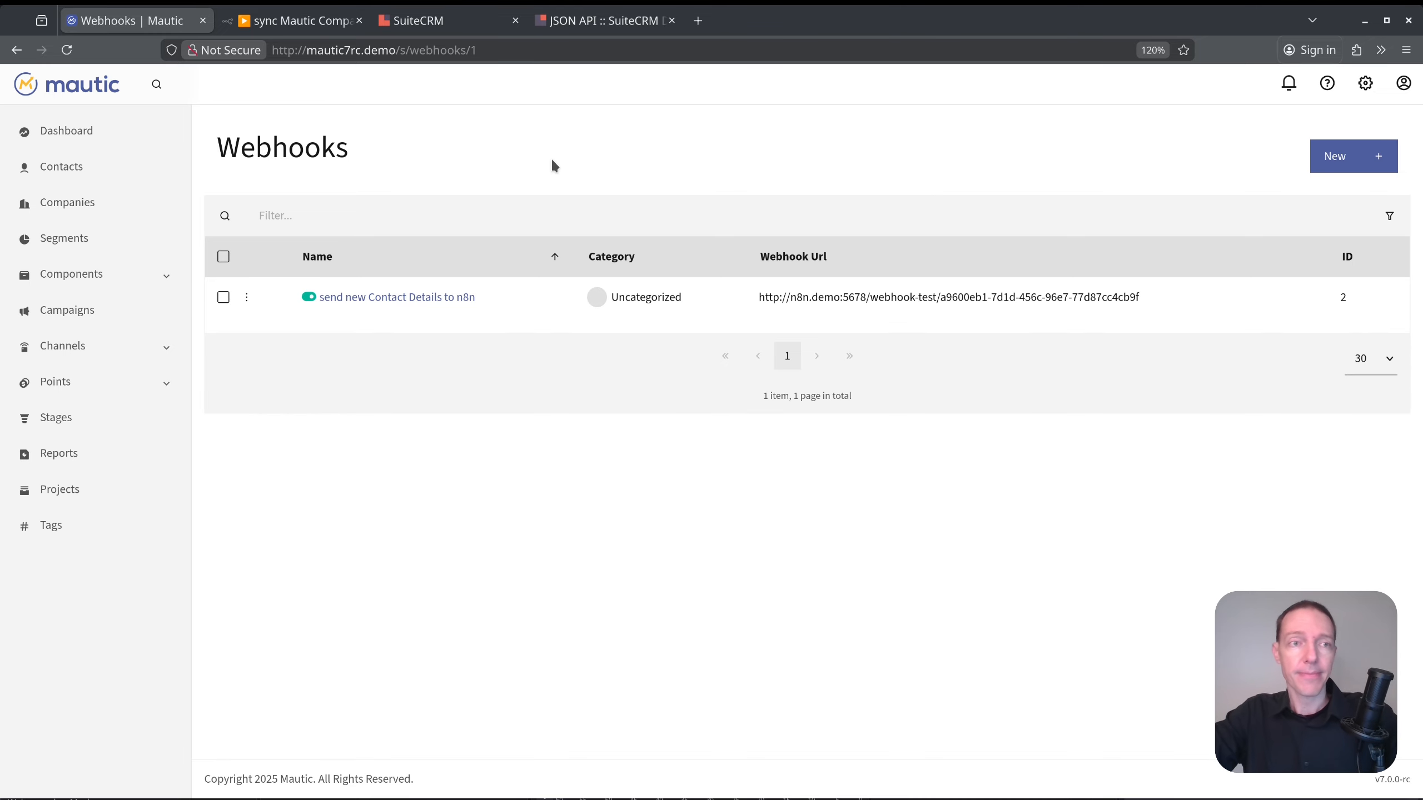
# Open the new company form in Mautic and examine its Company Name field.
pyautogui.click(63, 206)
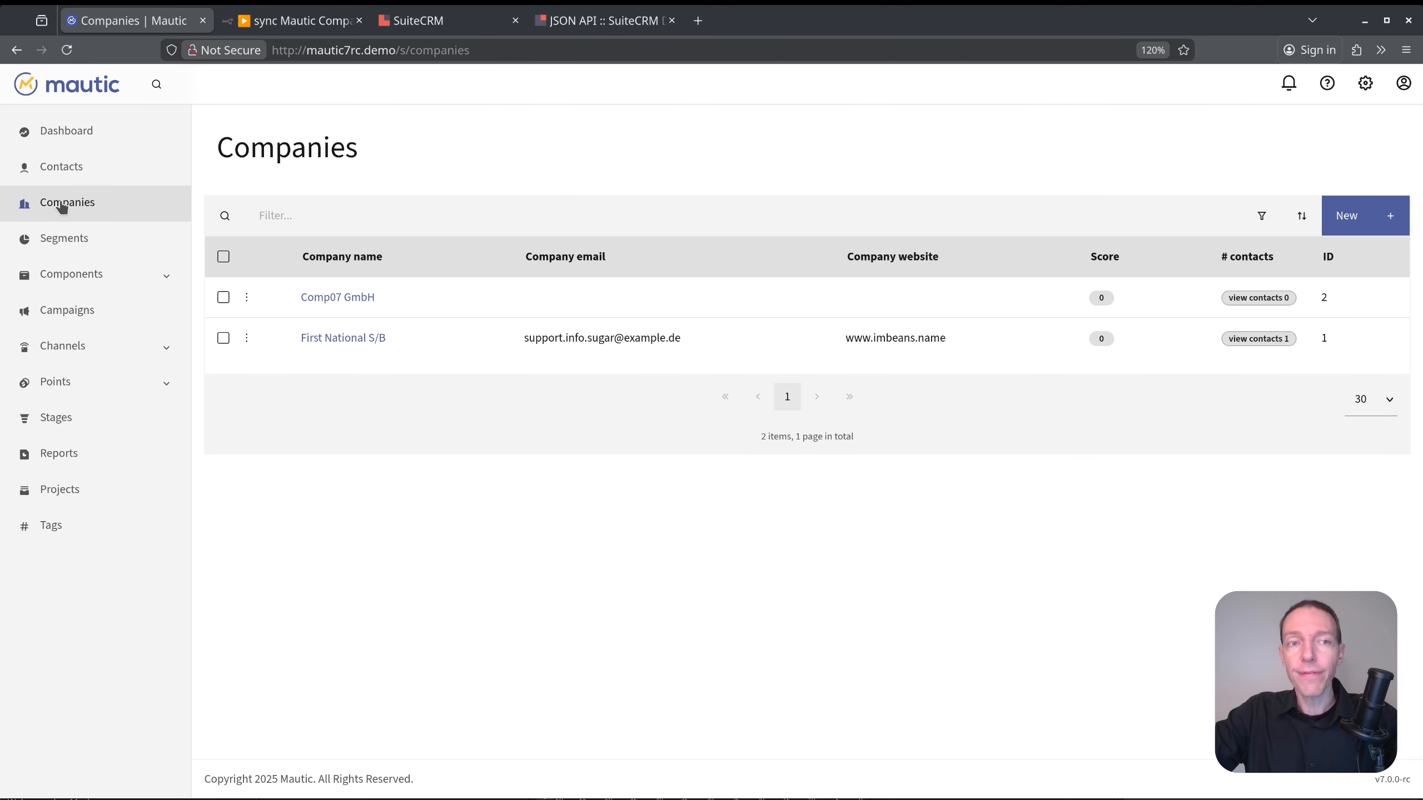
pyautogui.click(1360, 215)
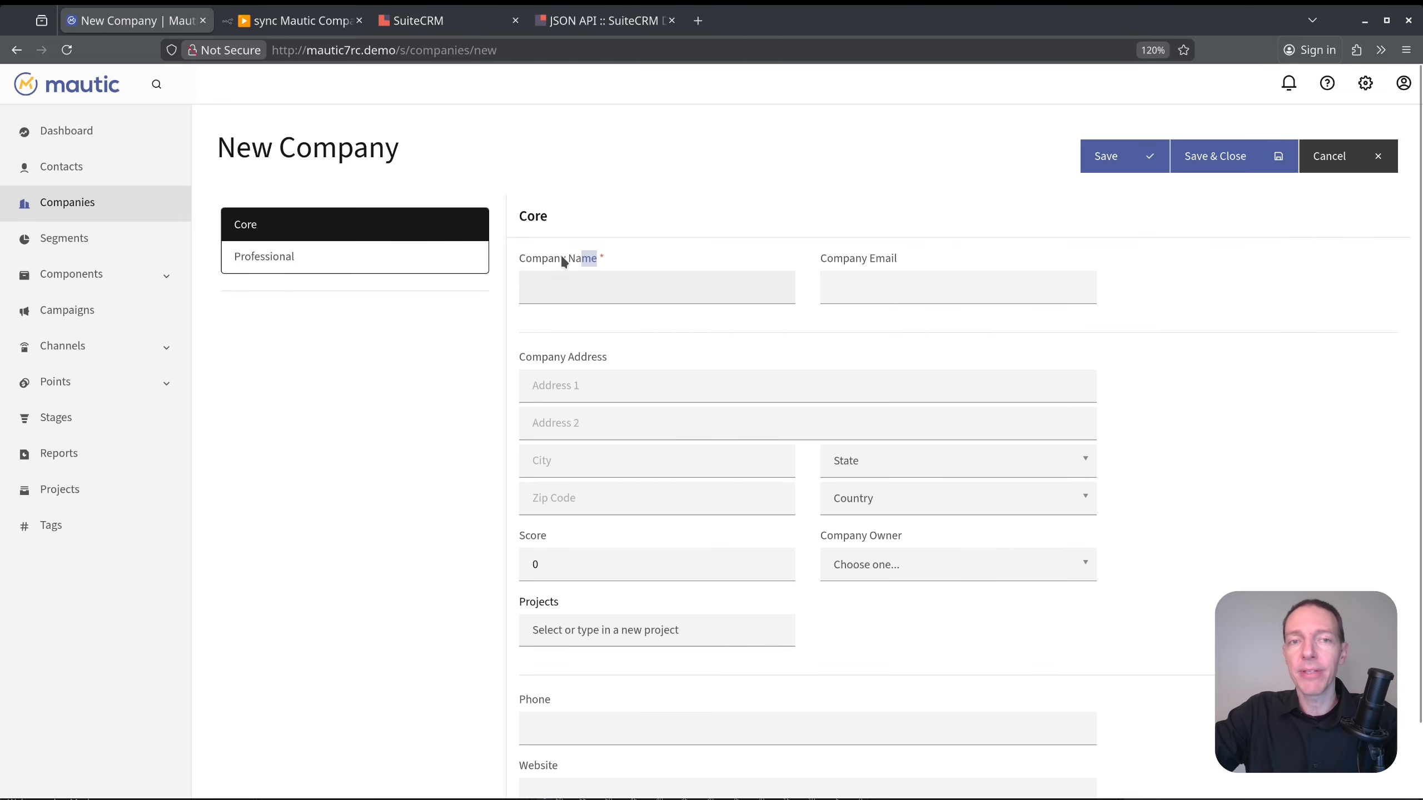
pyautogui.click(654, 269)
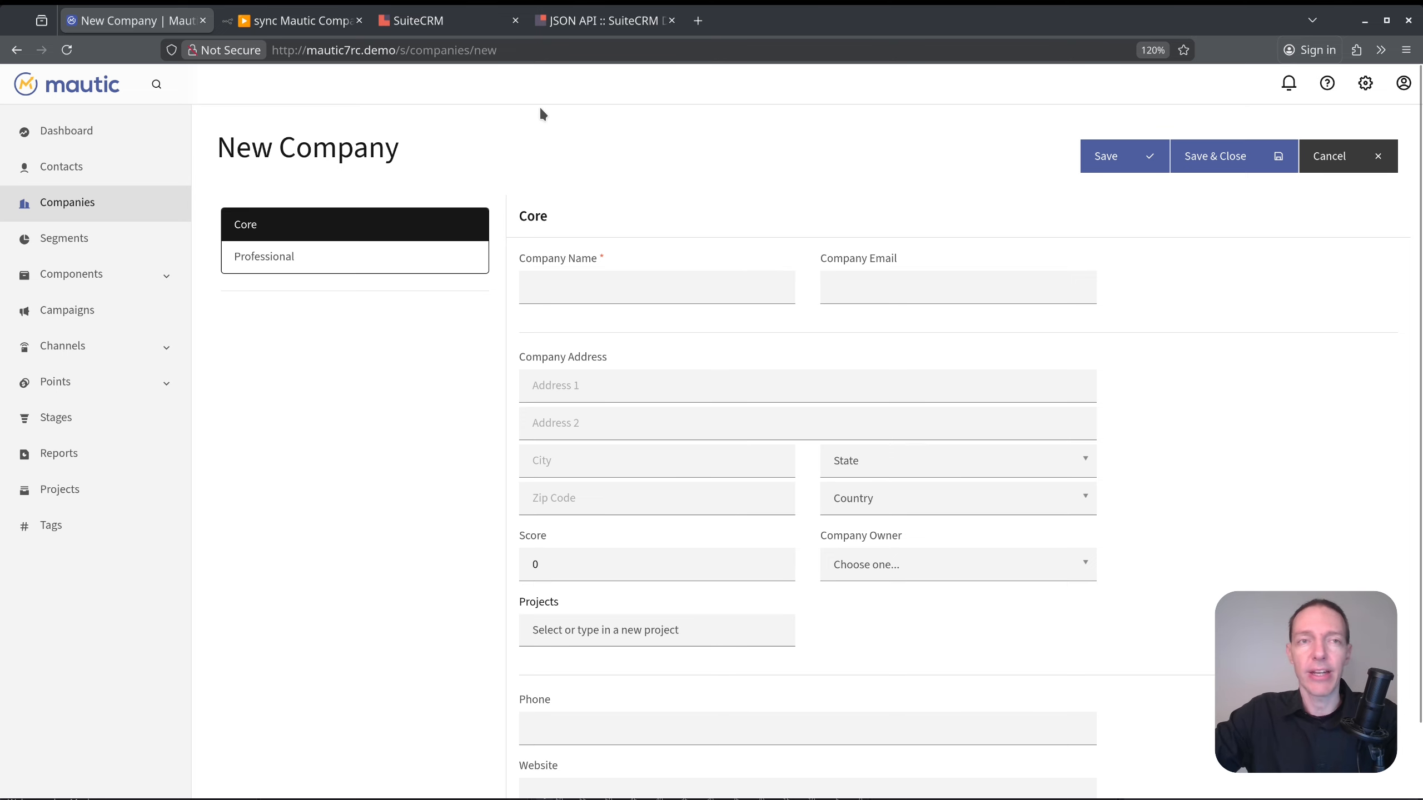
# Switch to SuiteCRM, examine the required Name field on the account creation form, and return to the accounts list.
pyautogui.click(426, 21)
pyautogui.moveTo(415, 108)
pyautogui.moveTo(102, 97)
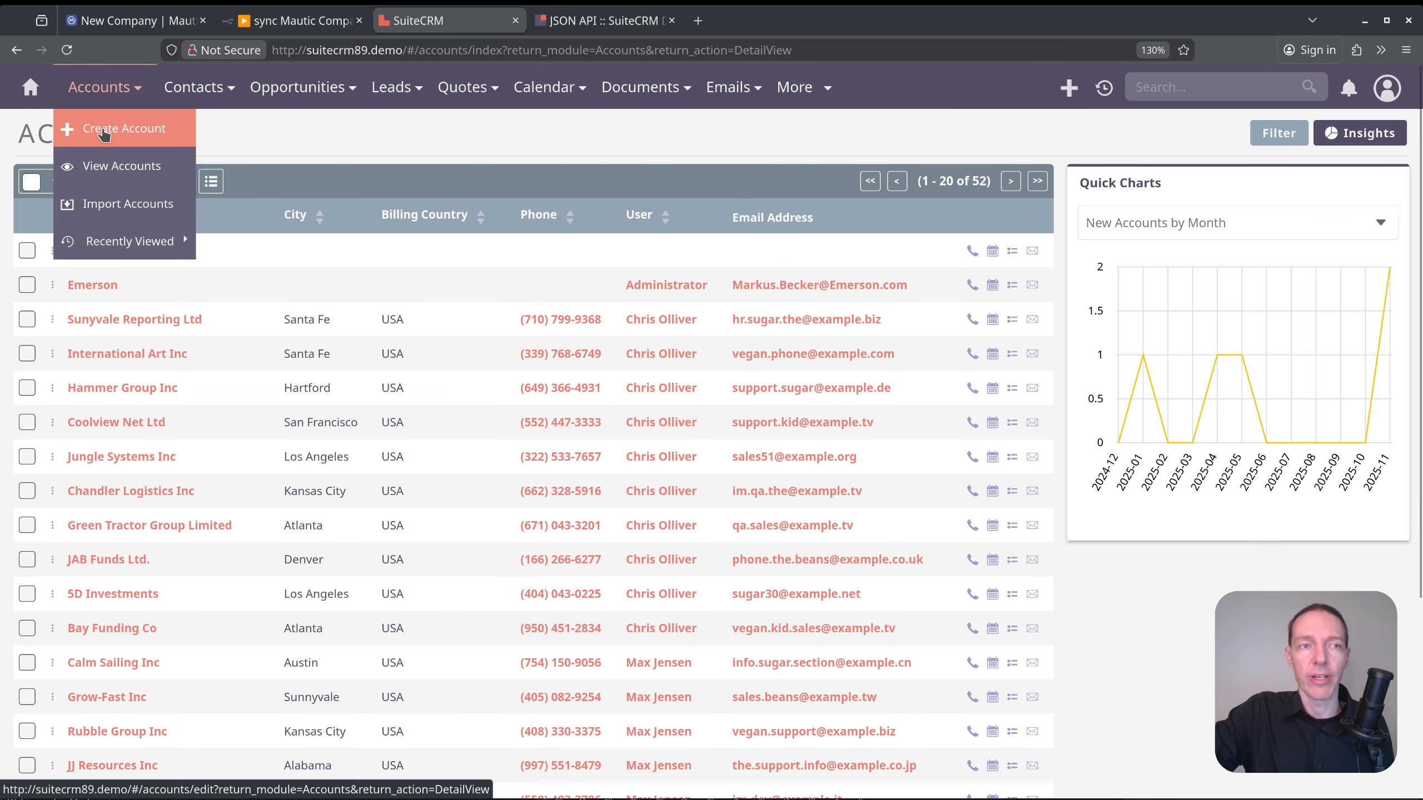
pyautogui.click(118, 134)
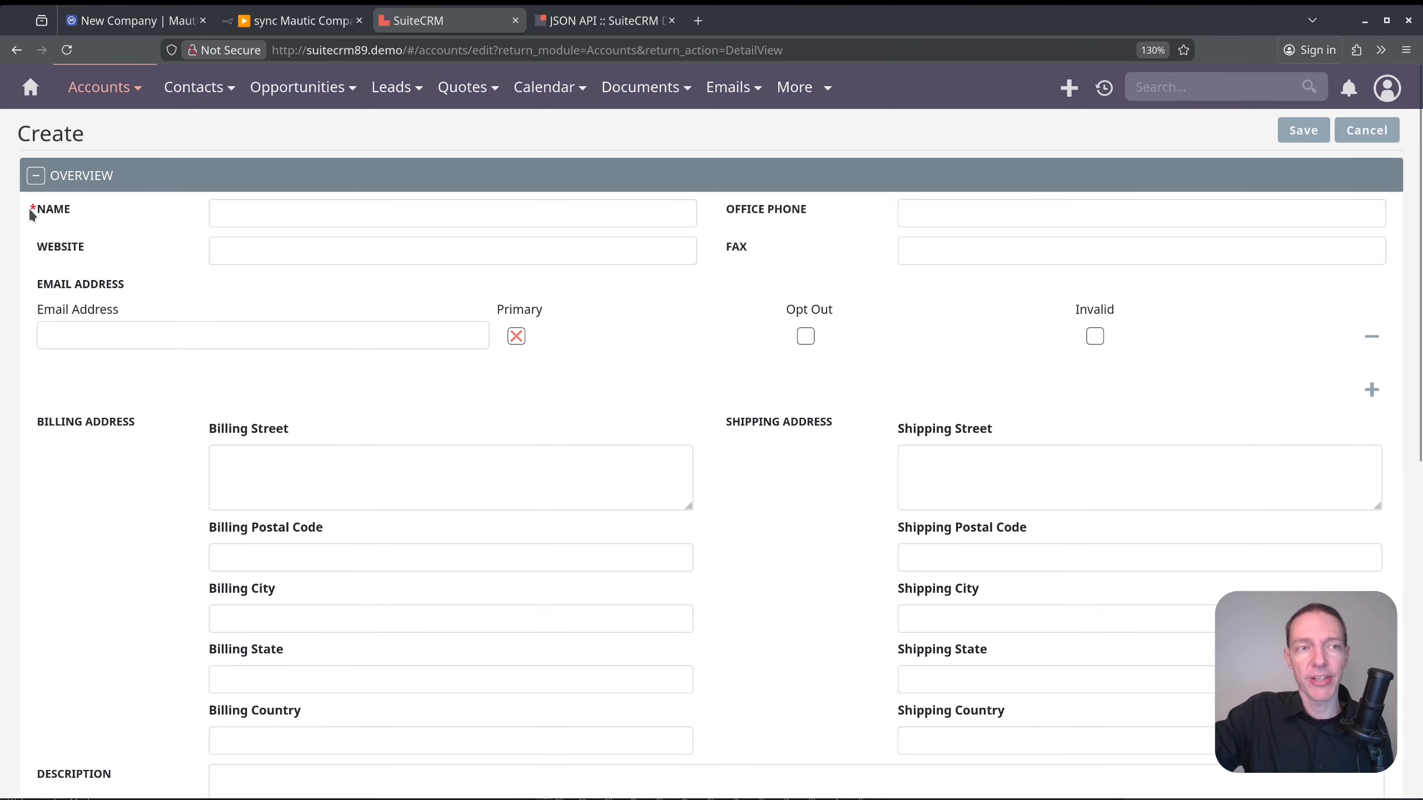
pyautogui.click(85, 213)
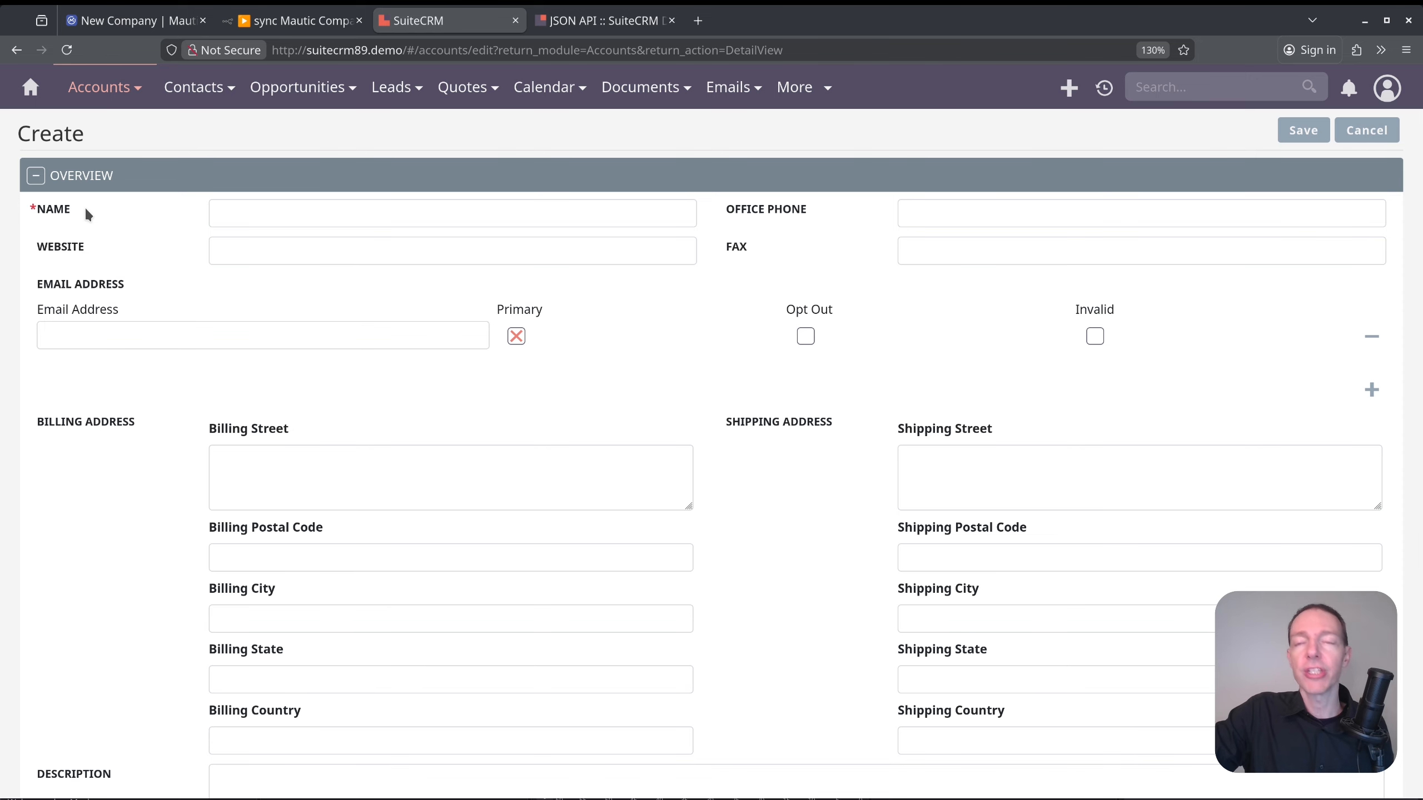
pyautogui.hotkey('alt', 'Left')
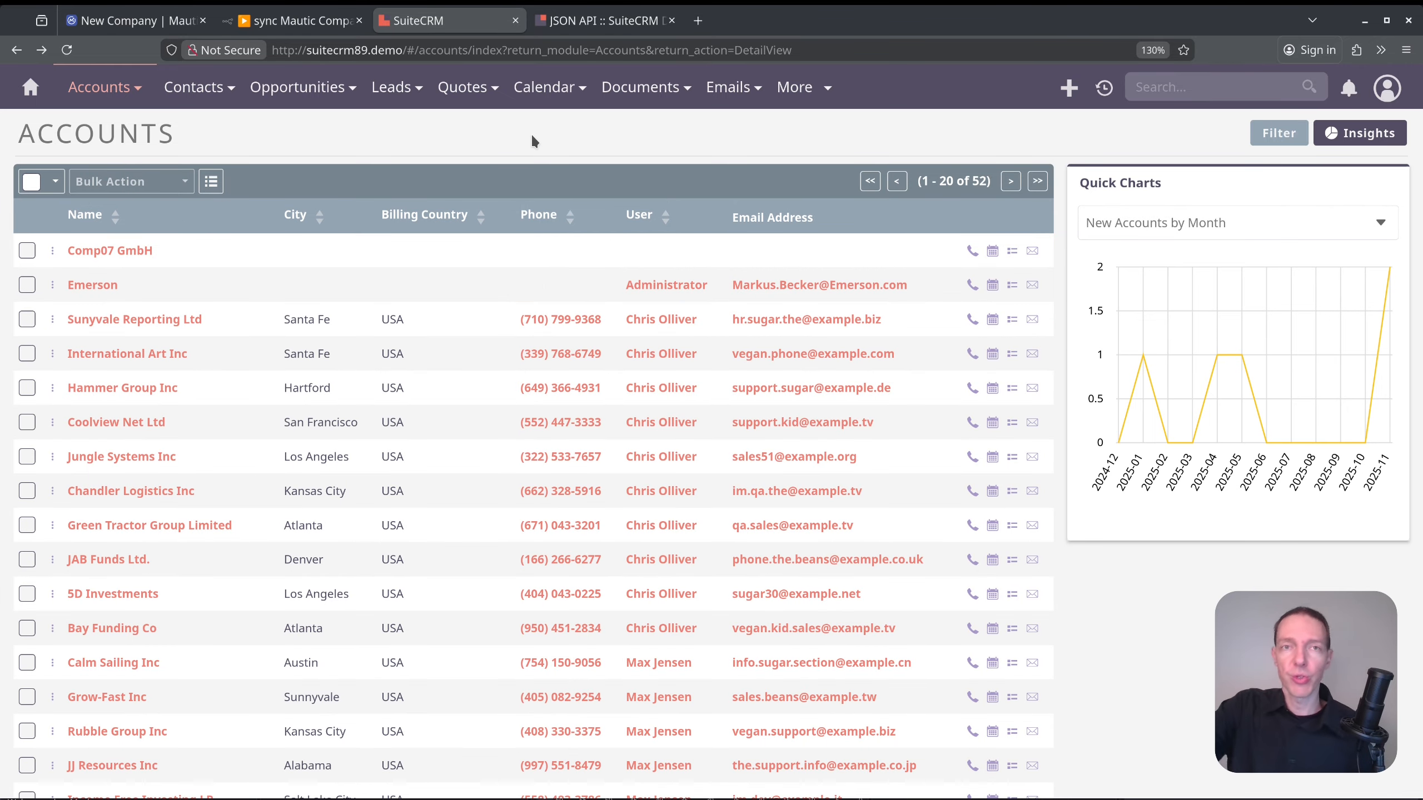
# Look at the n8n sync workflow, then examine the "Create a module record" request in the SuiteCRM JSON API documentation.
pyautogui.click(296, 20)
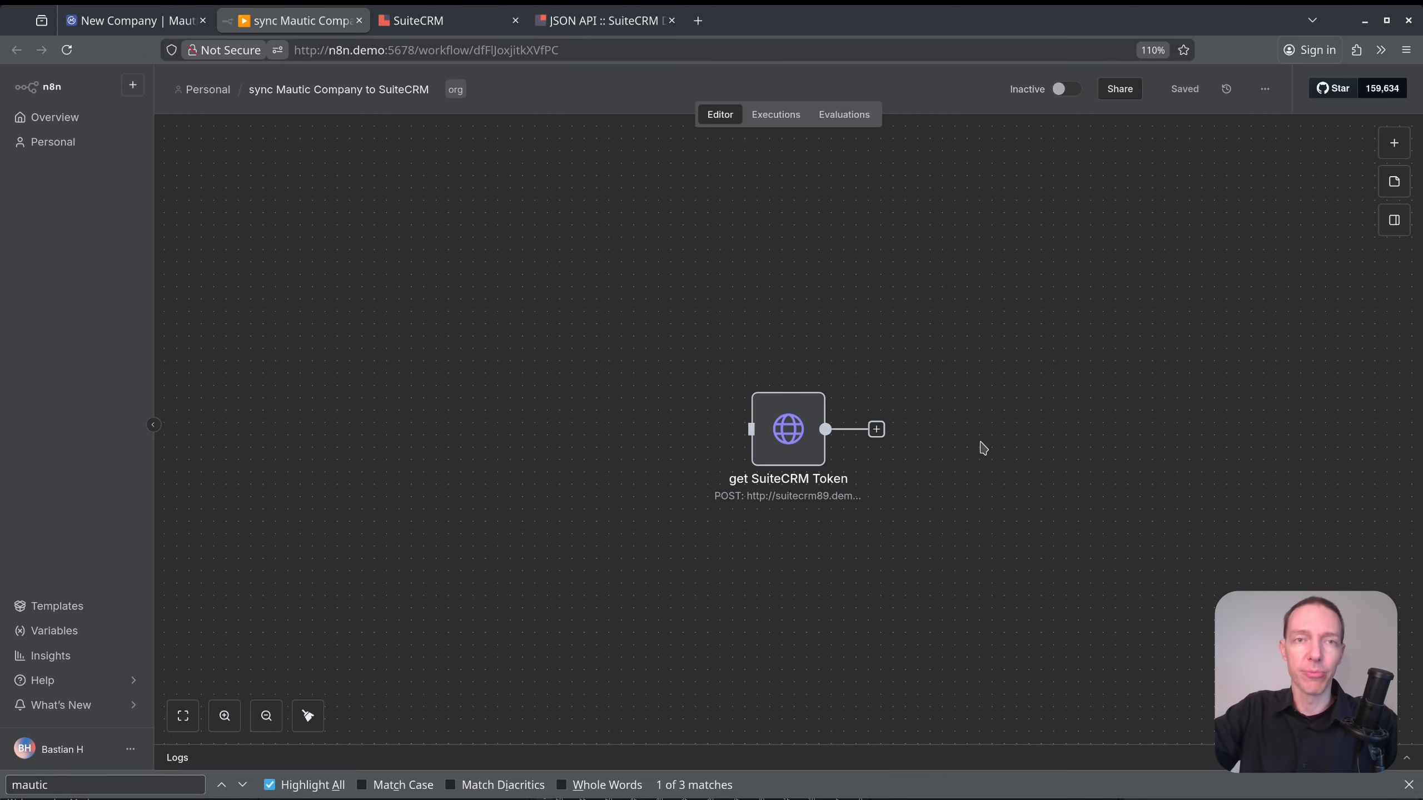
pyautogui.click(597, 22)
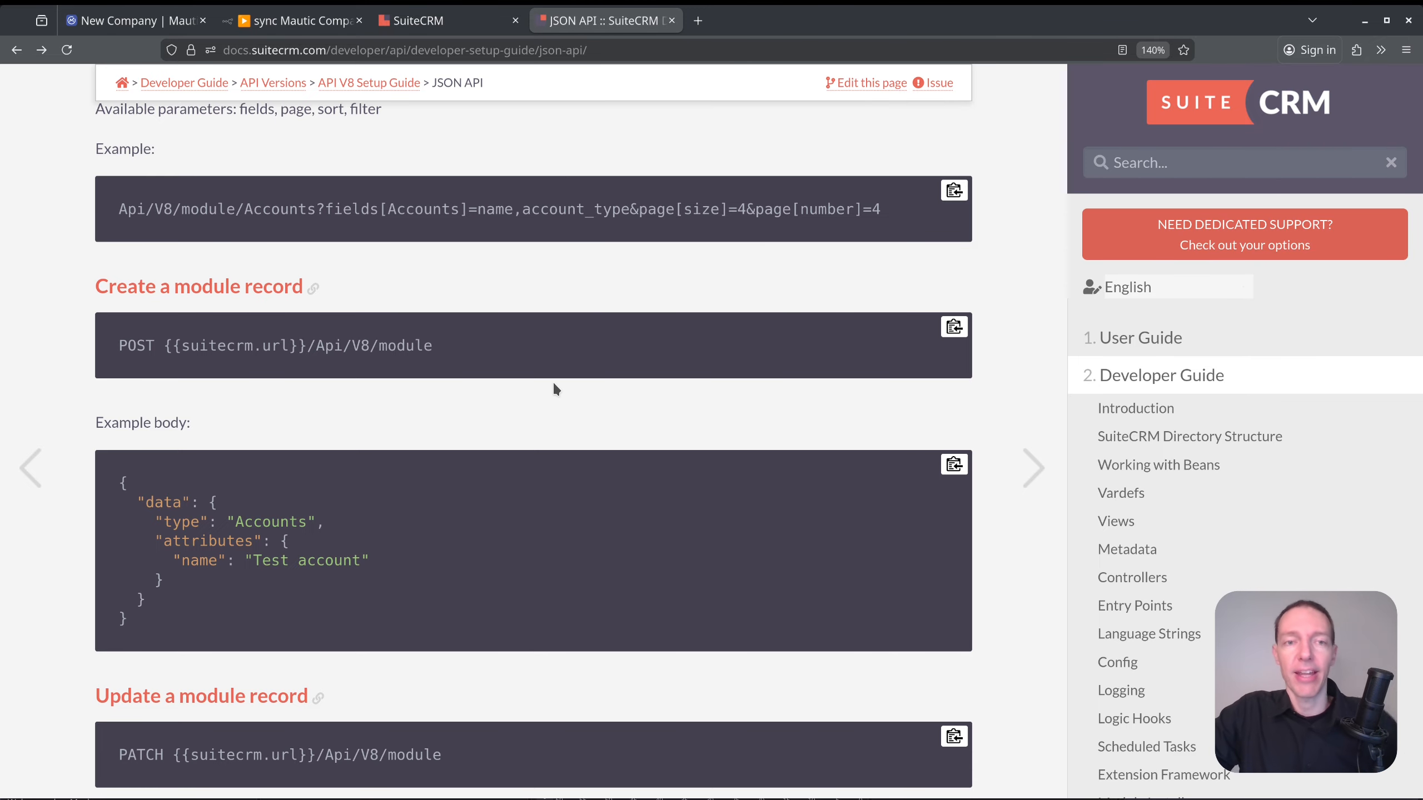
pyautogui.scroll(6, 541, 390)
pyautogui.scroll(-6, 544, 391)
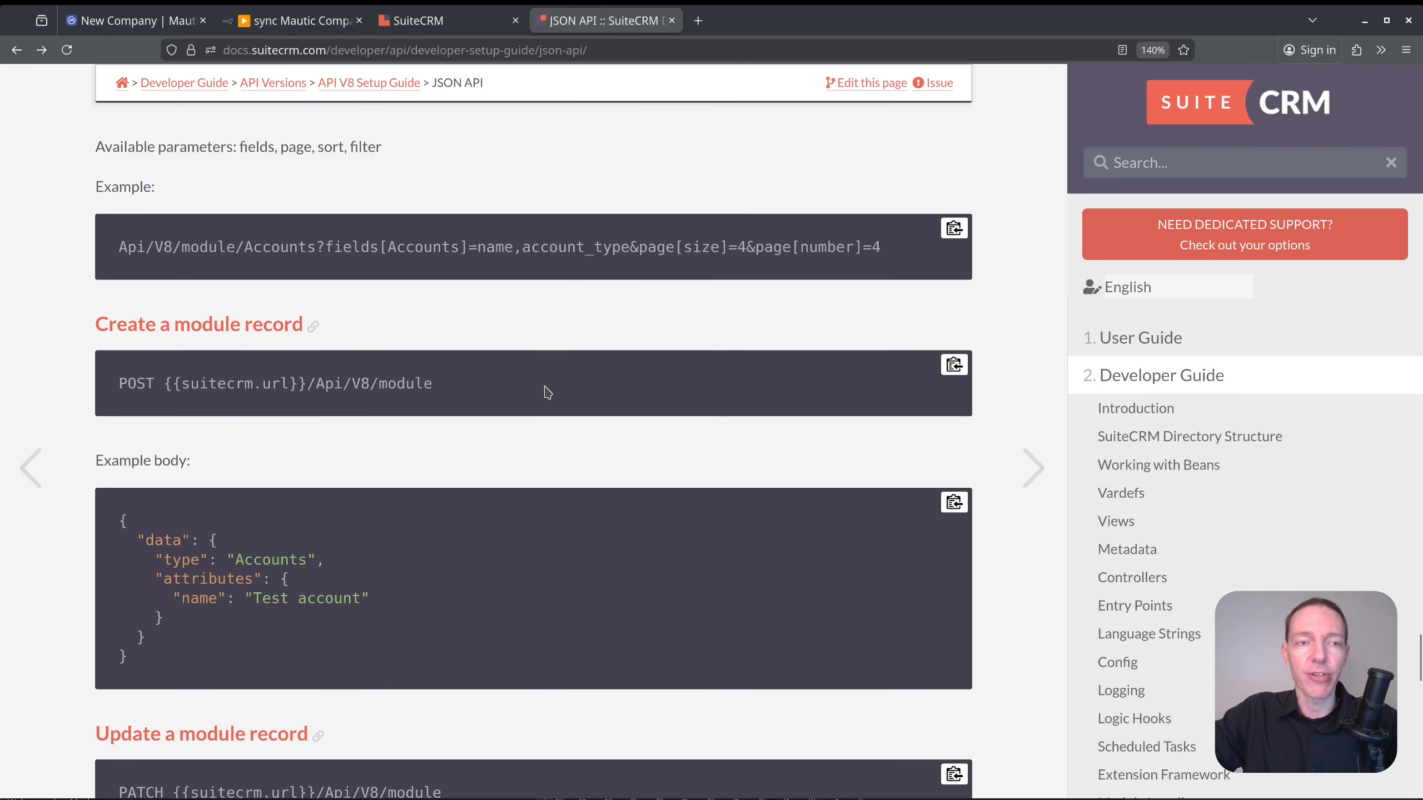
pyautogui.scroll(8, 546, 389)
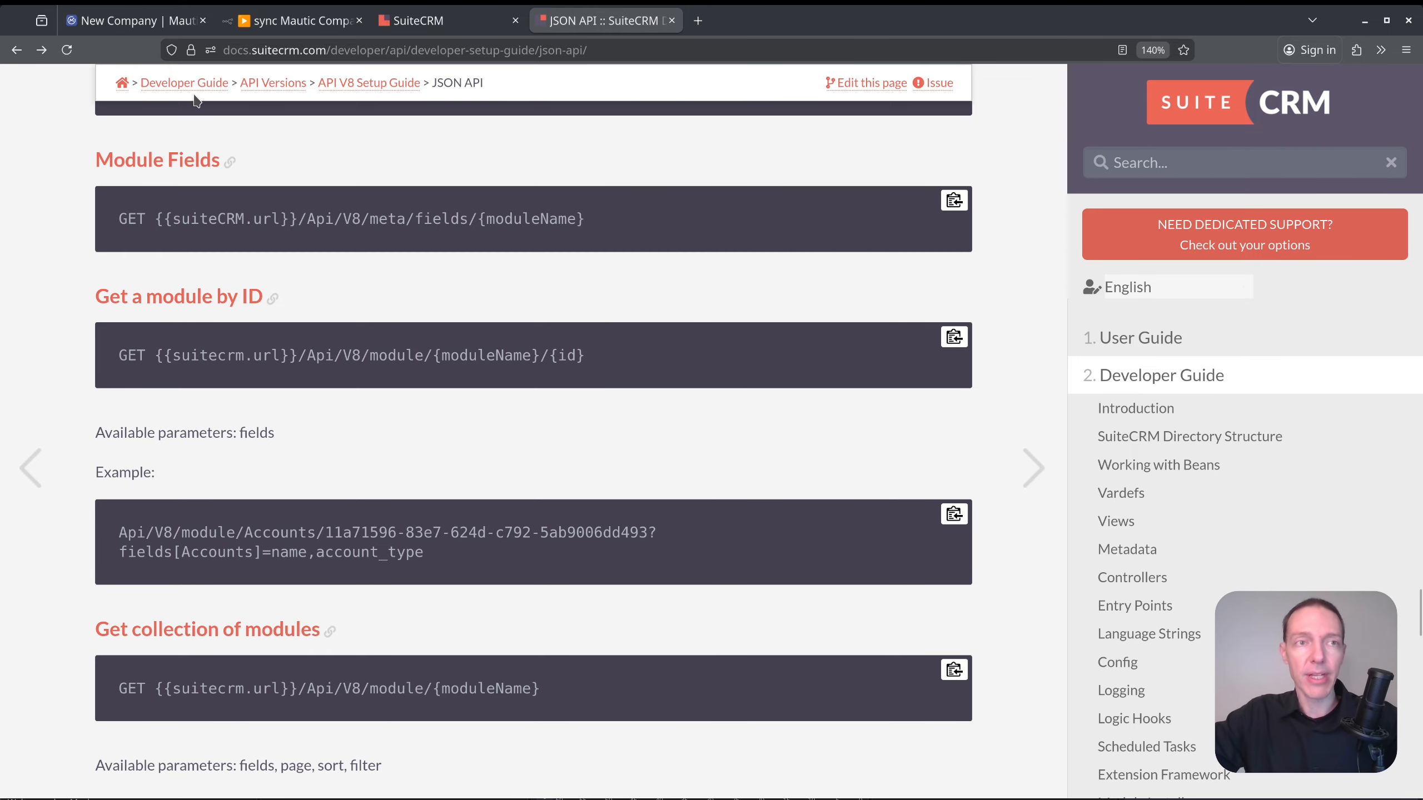
# Switch to Mautic and start a new webhook from the webhooks list.
pyautogui.click(133, 17)
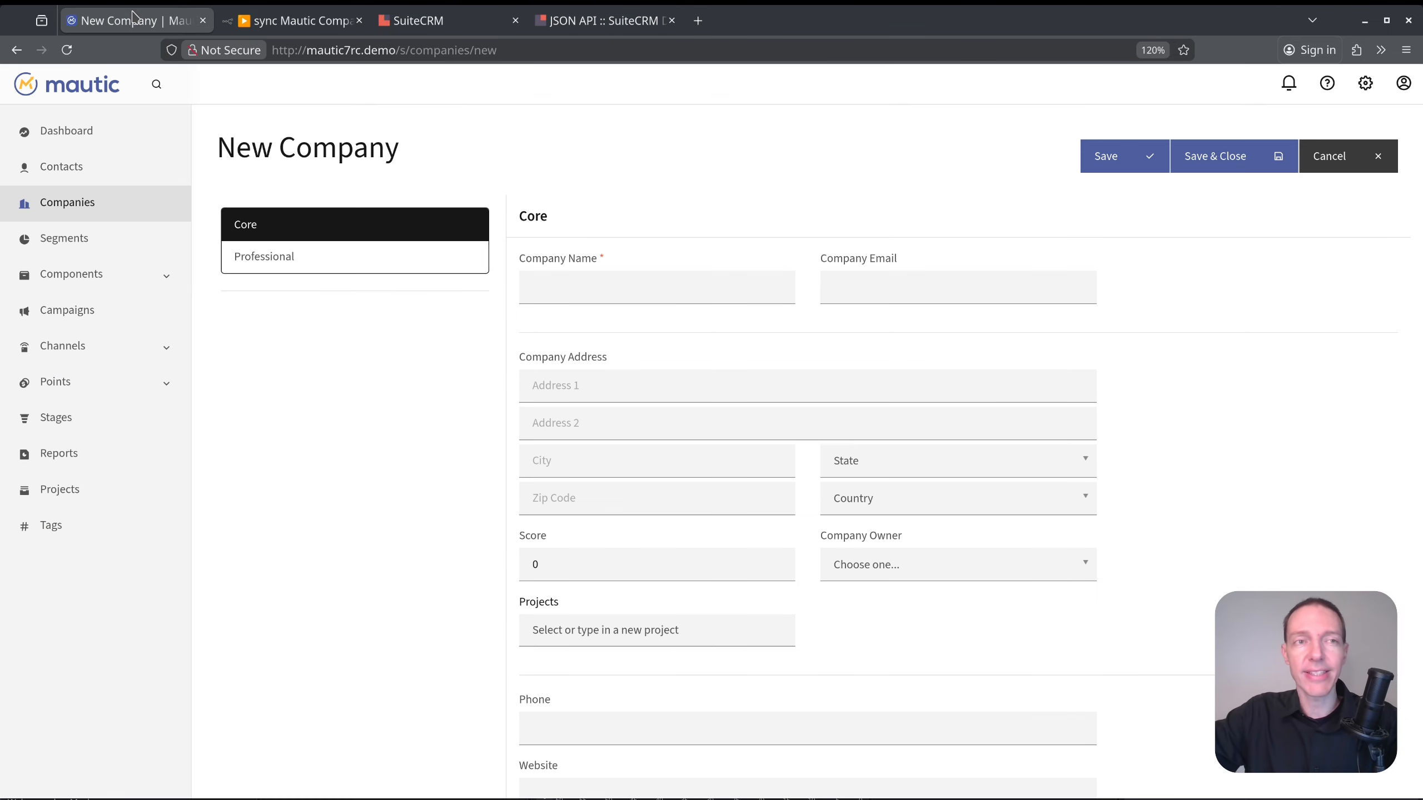
pyautogui.click(57, 134)
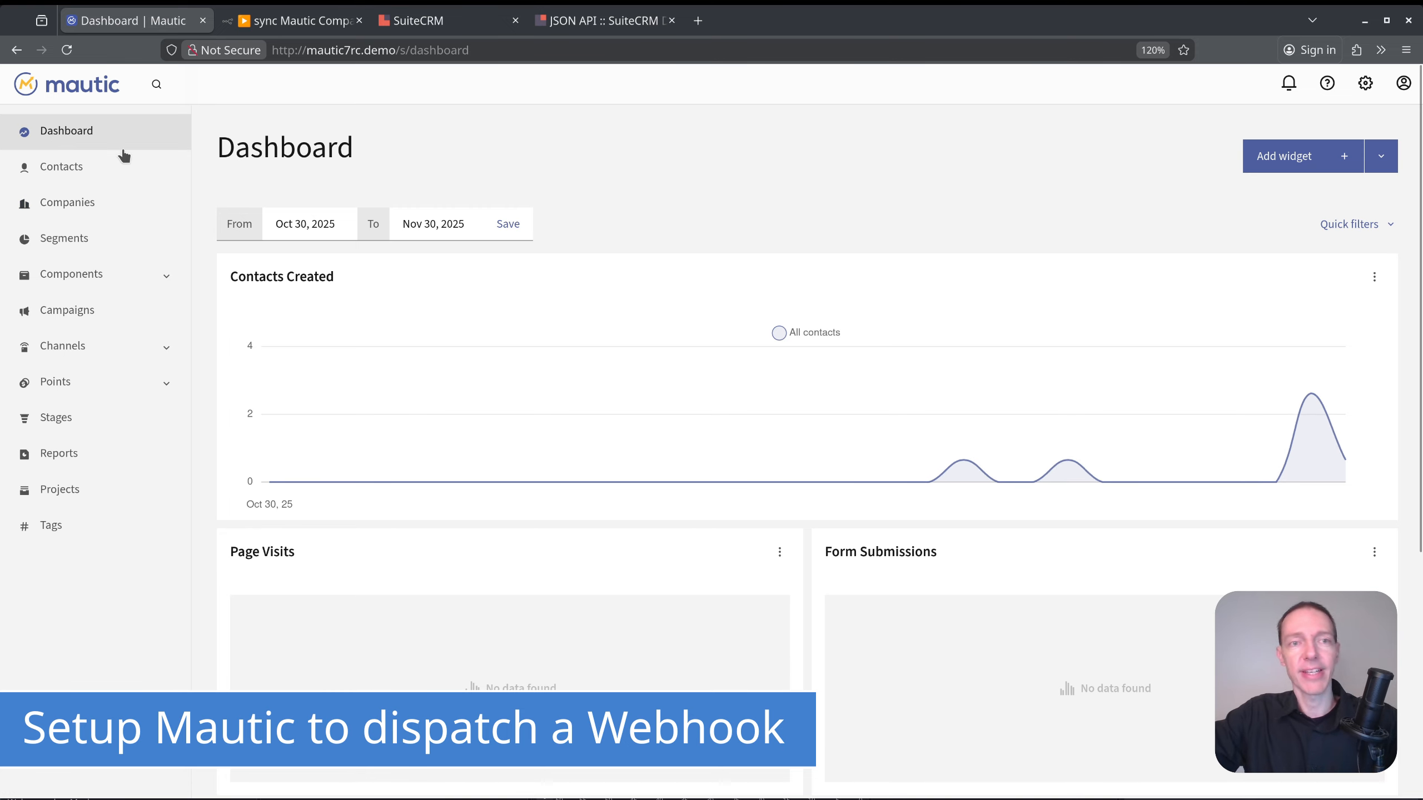
pyautogui.click(1366, 83)
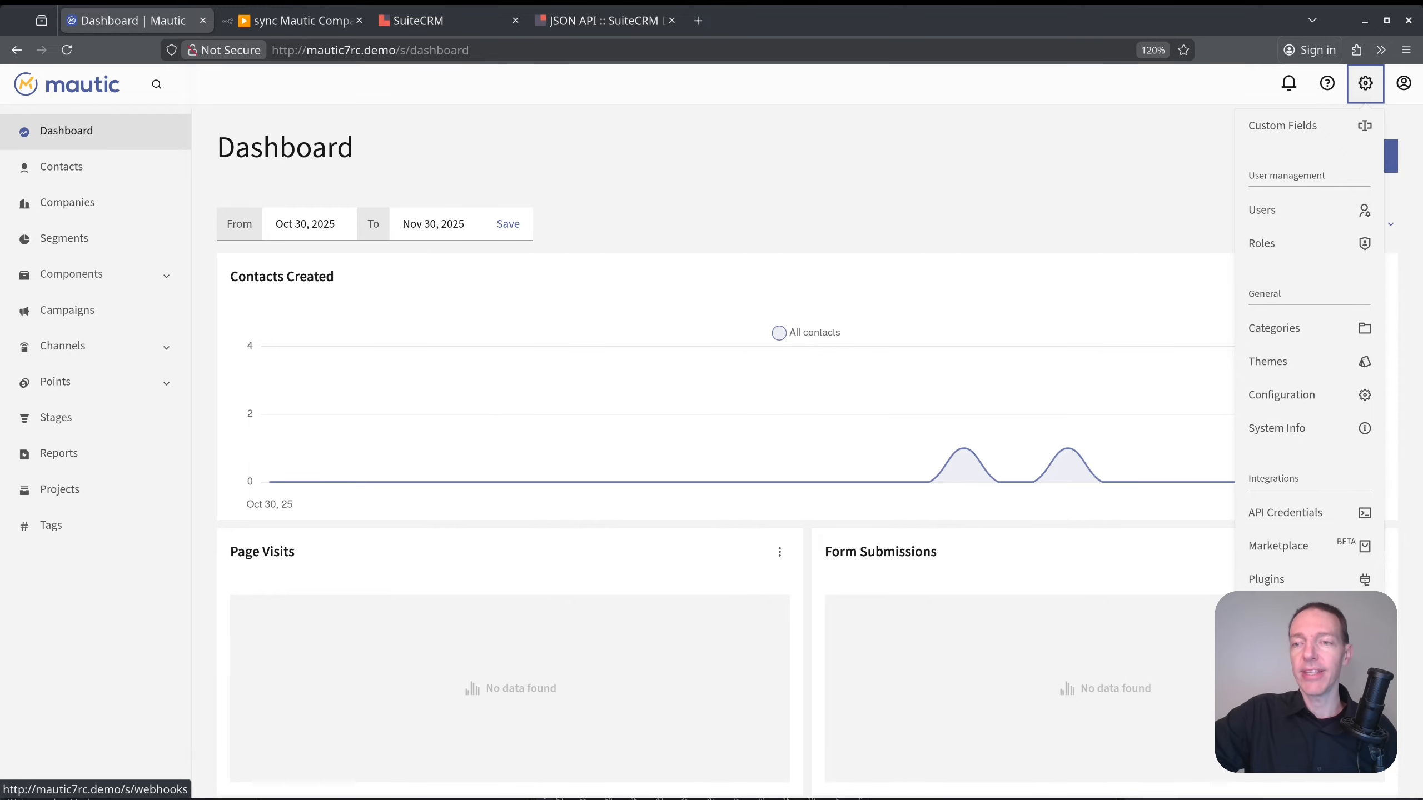
pyautogui.click(1278, 613)
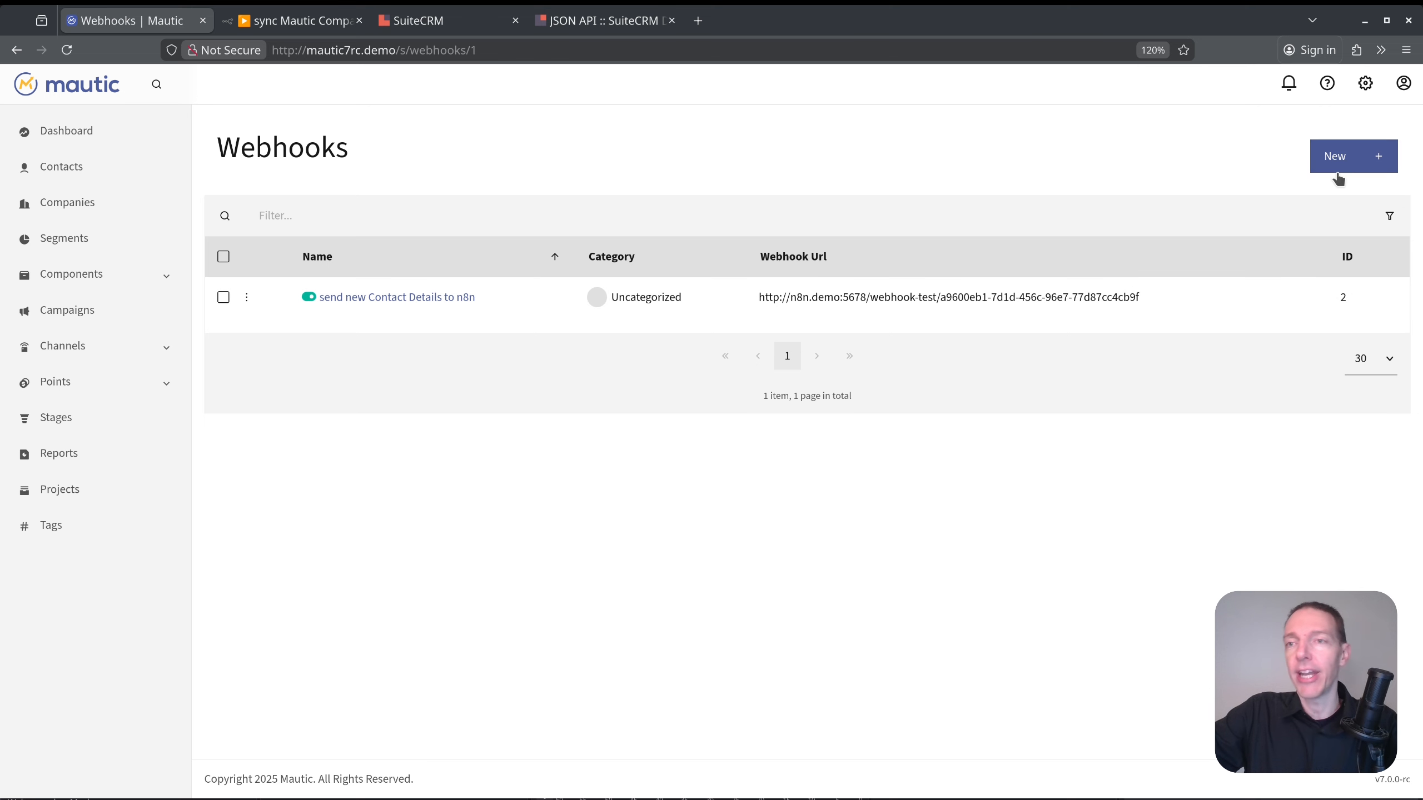
pyautogui.click(1347, 158)
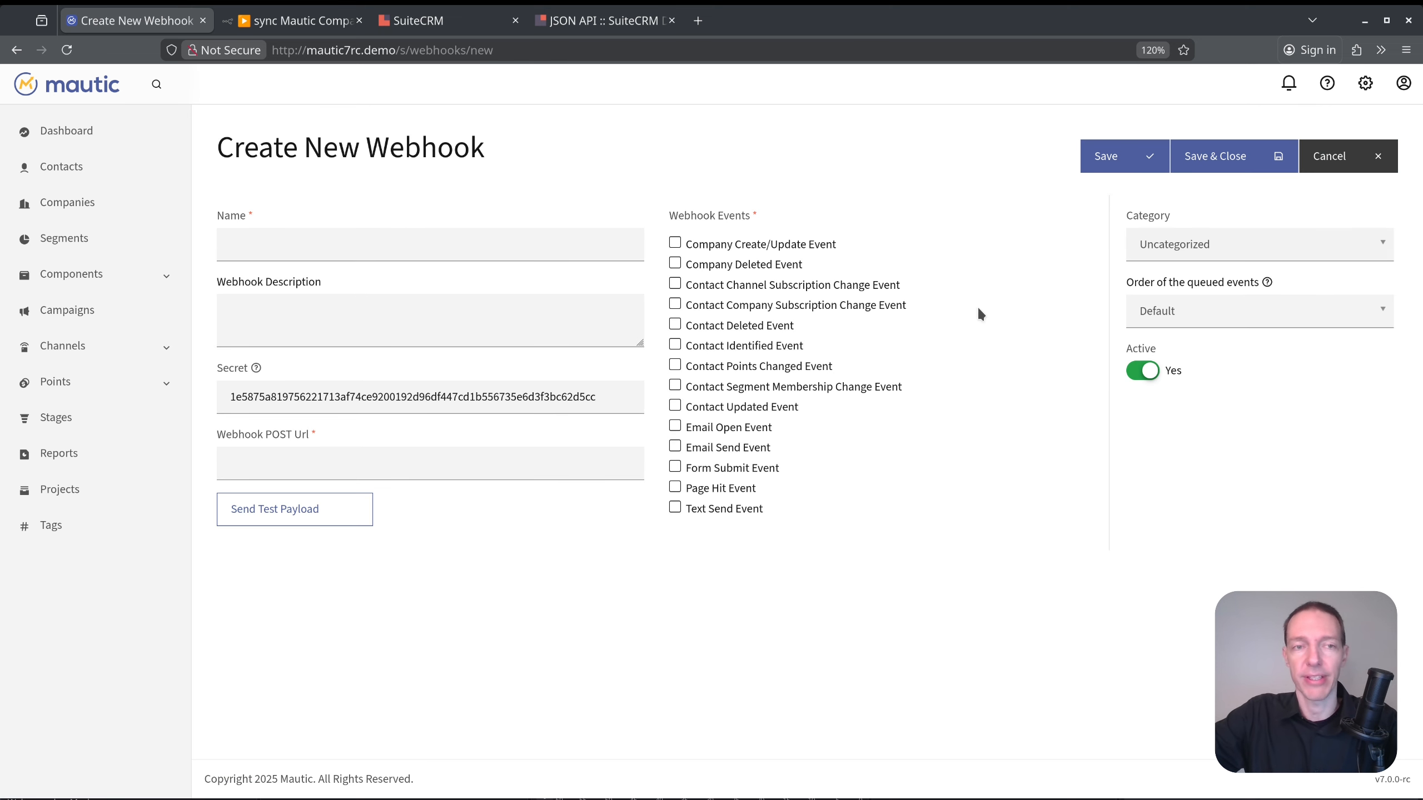
# Name the webhook "send Account Details to n8n" and enable only the Company Create/Update Event for it.
pyautogui.click(464, 245)
pyautogui.write('send ')
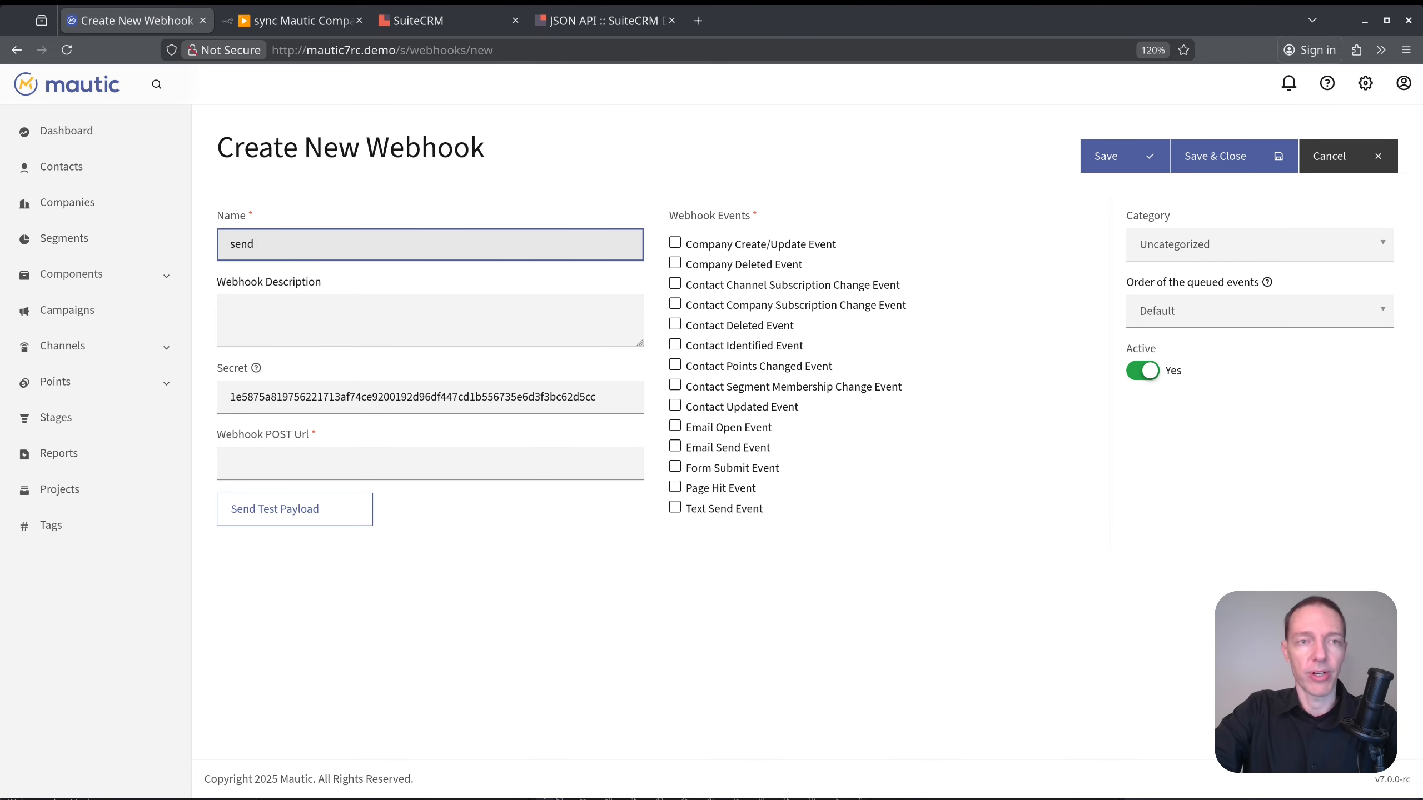
pyautogui.write('Accoun')
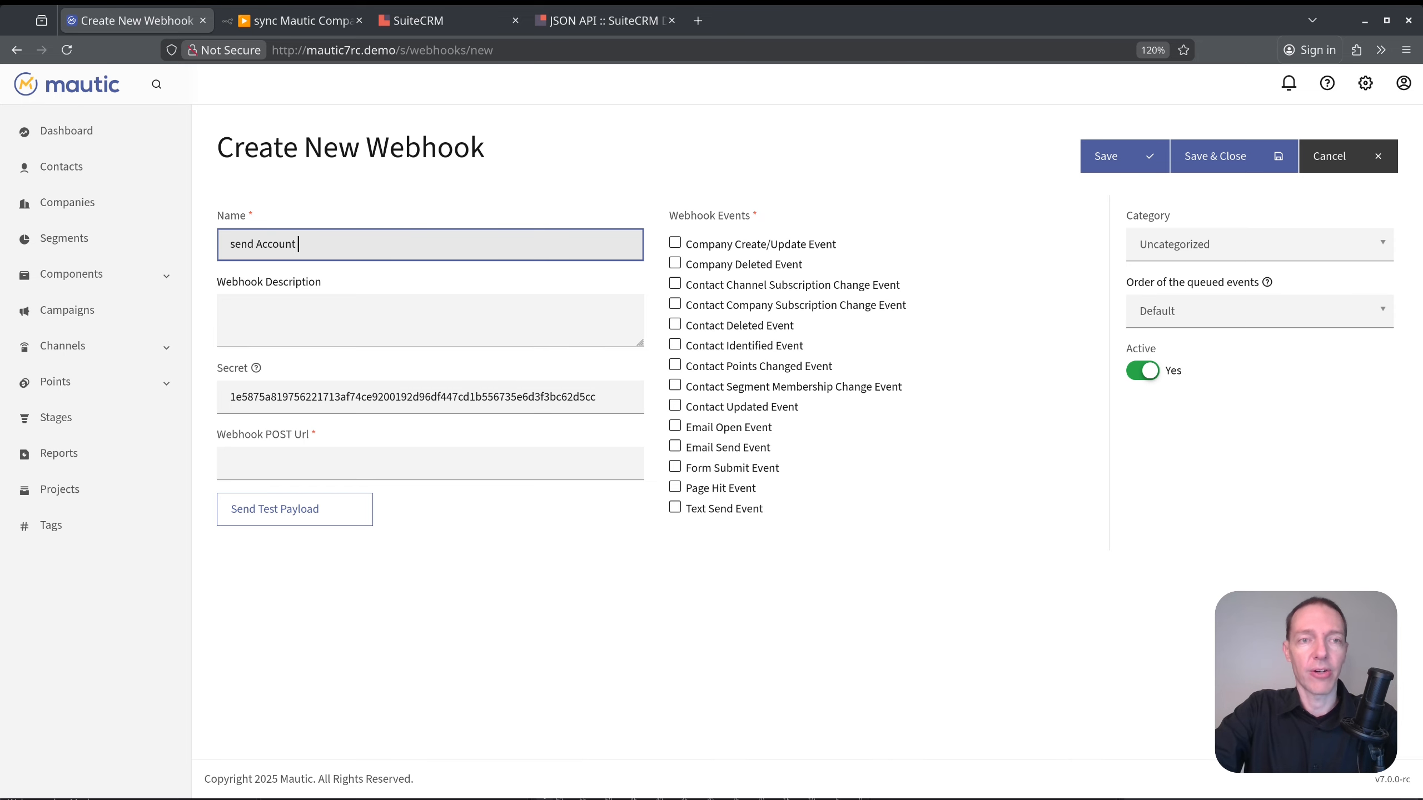
pyautogui.write('tails to n8n')
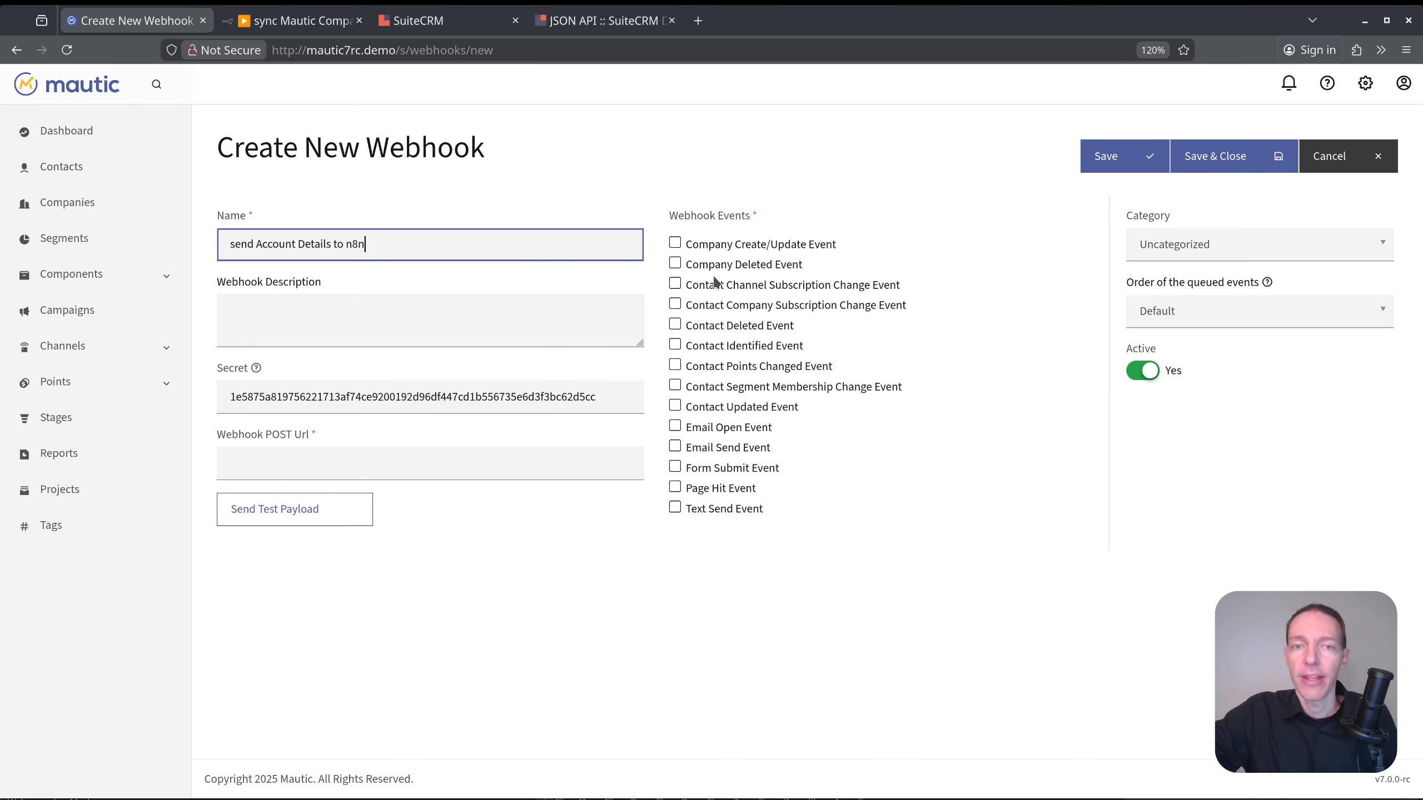
pyautogui.moveTo(683, 287); pyautogui.dragTo(785, 415)
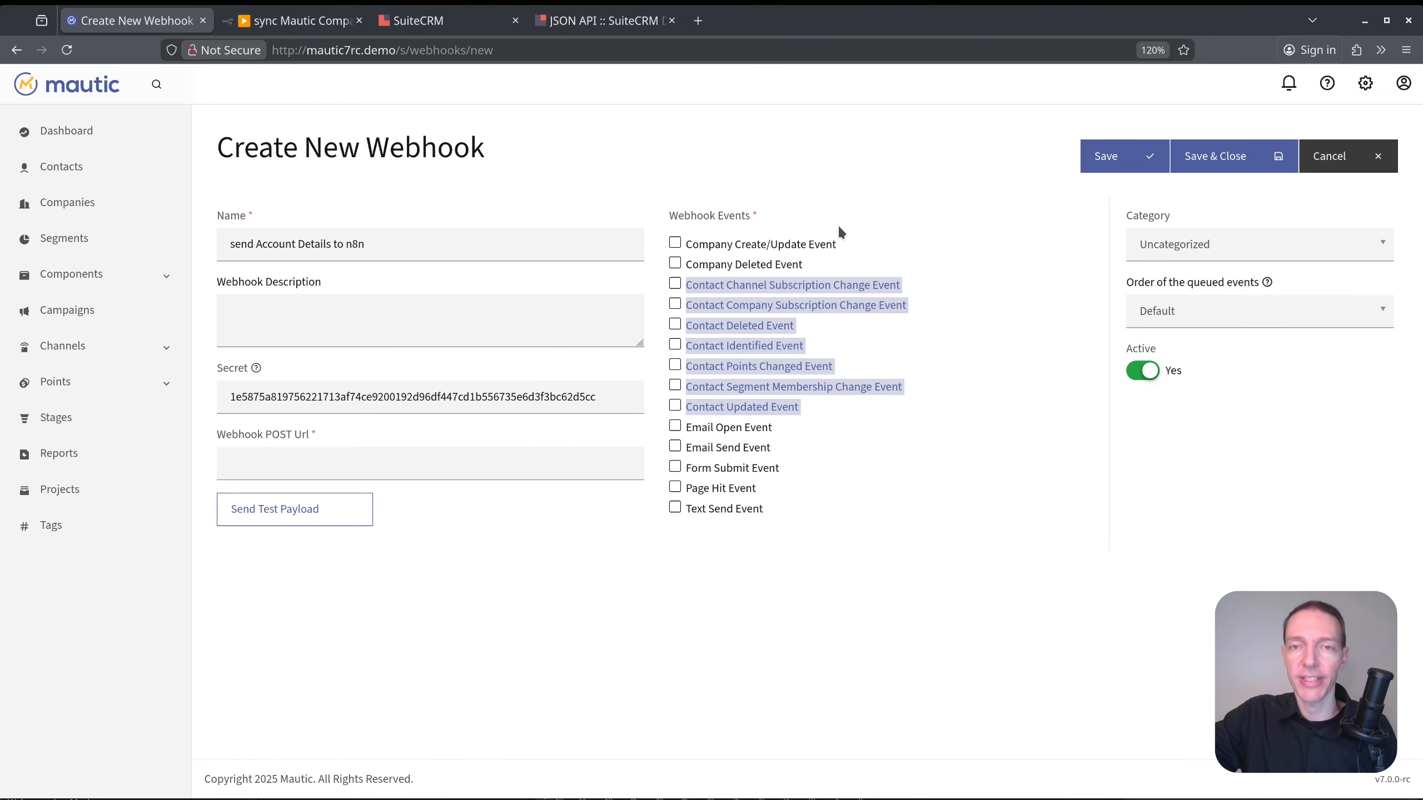
pyautogui.click(851, 230)
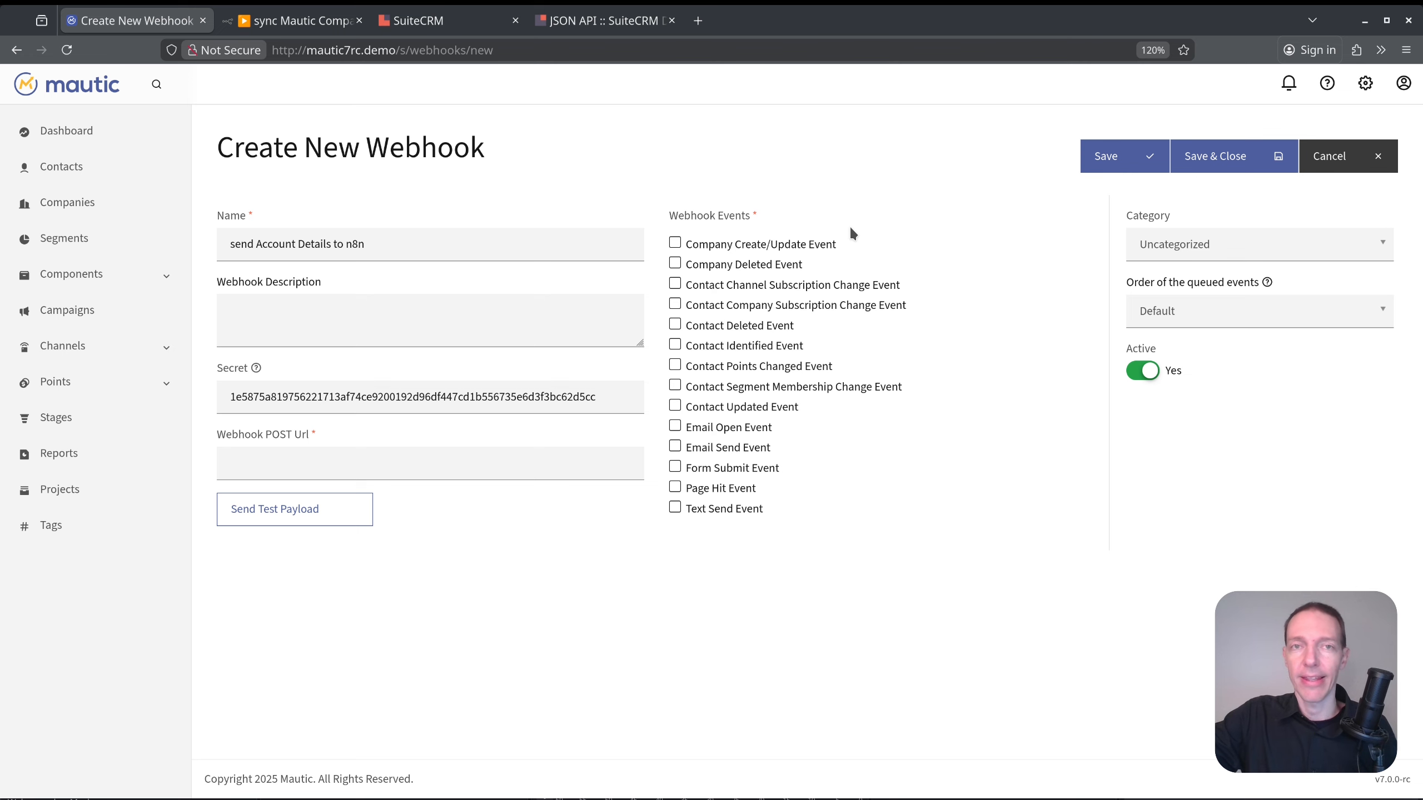
pyautogui.click(674, 243)
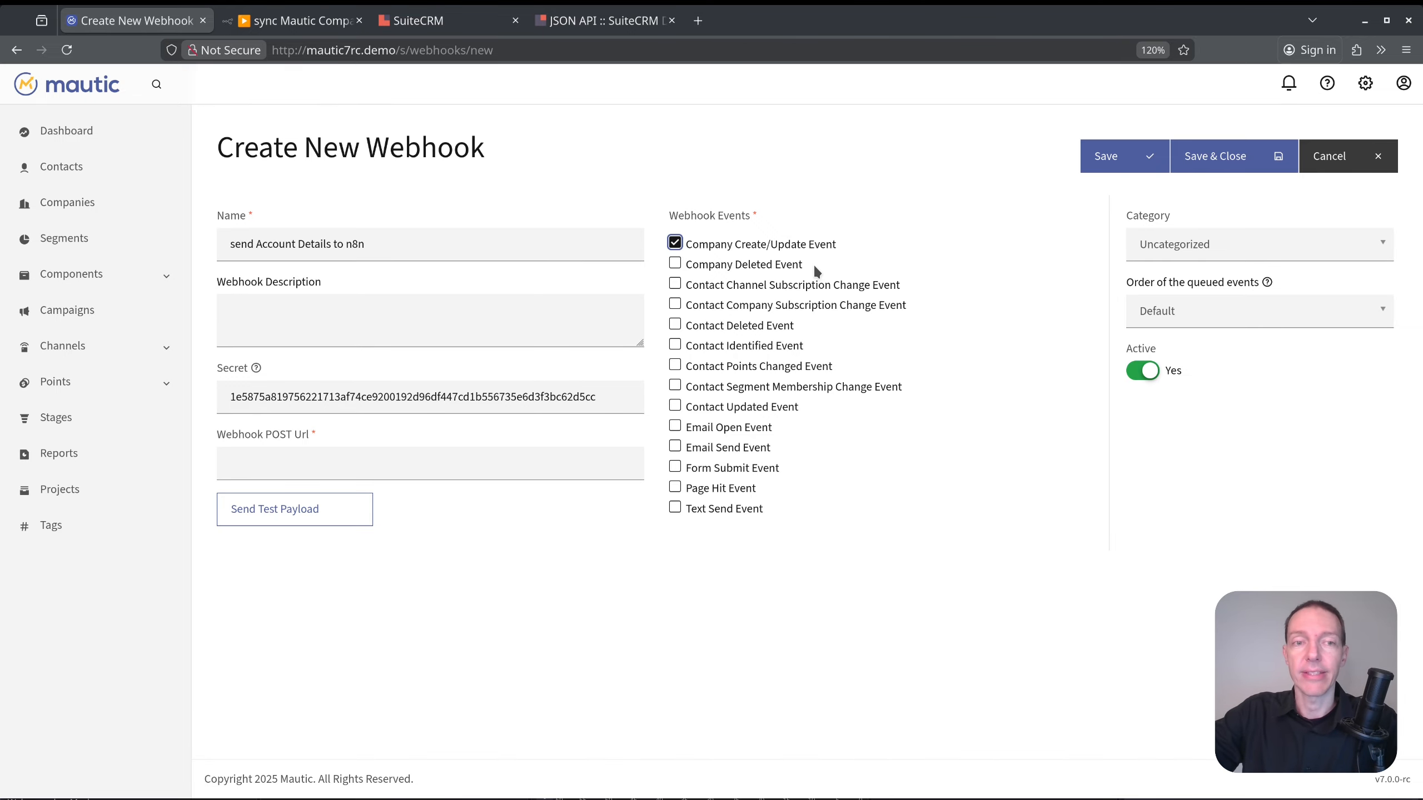
pyautogui.click(334, 457)
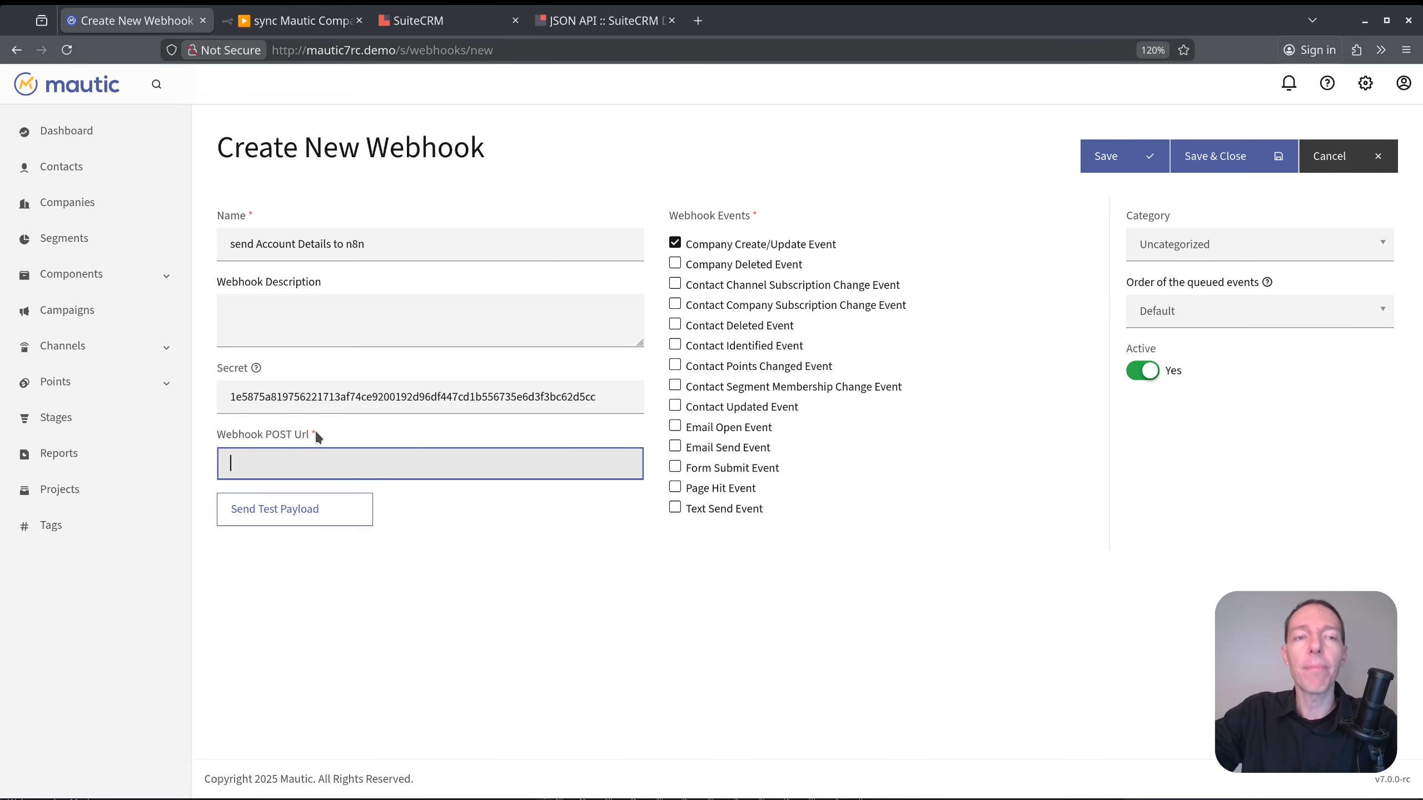
# Switch to n8n and add a Webhook trigger node to the "sync Mautic Company to SuiteCRM" workflow.
pyautogui.click(329, 16)
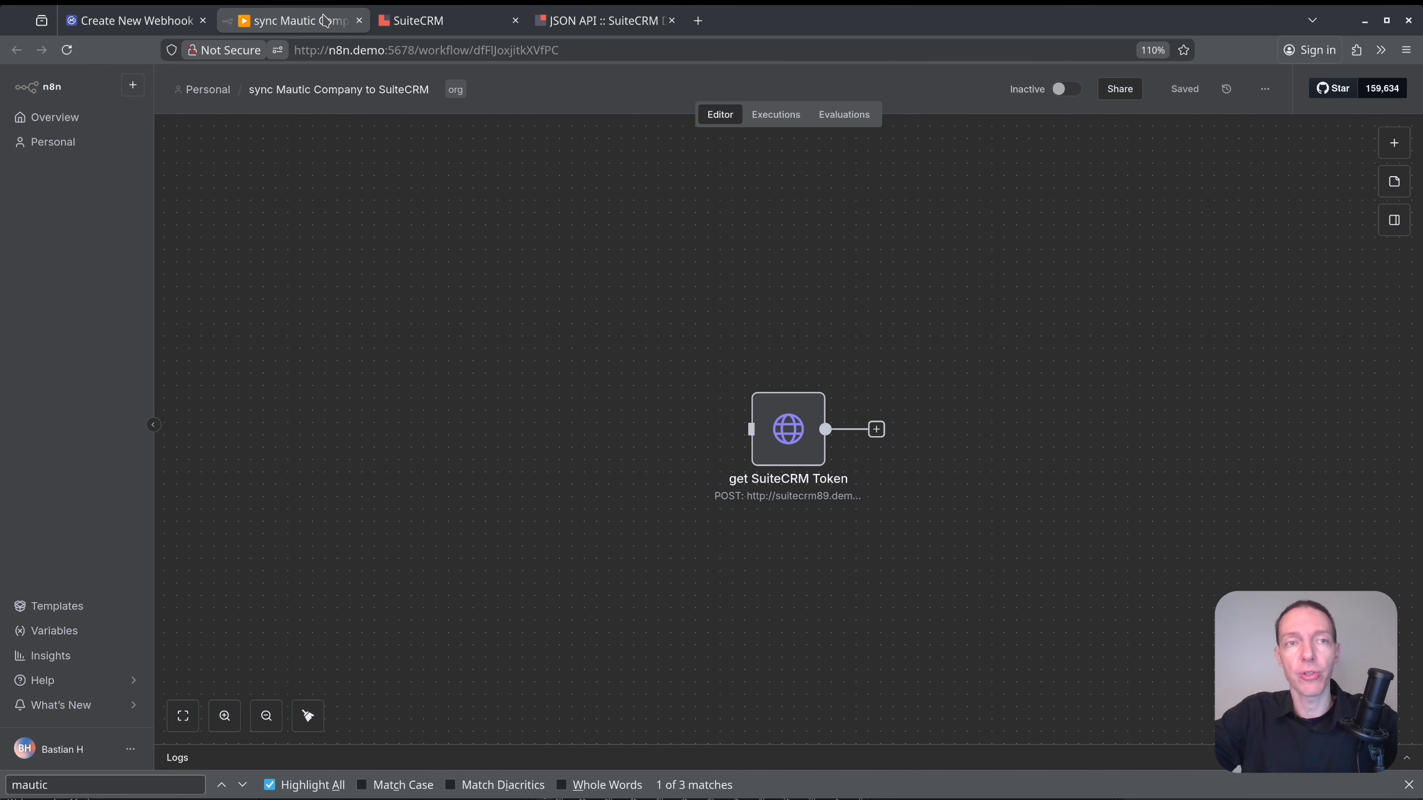
pyautogui.moveTo(643, 259); pyautogui.dragTo(967, 606)
pyautogui.click(968, 605)
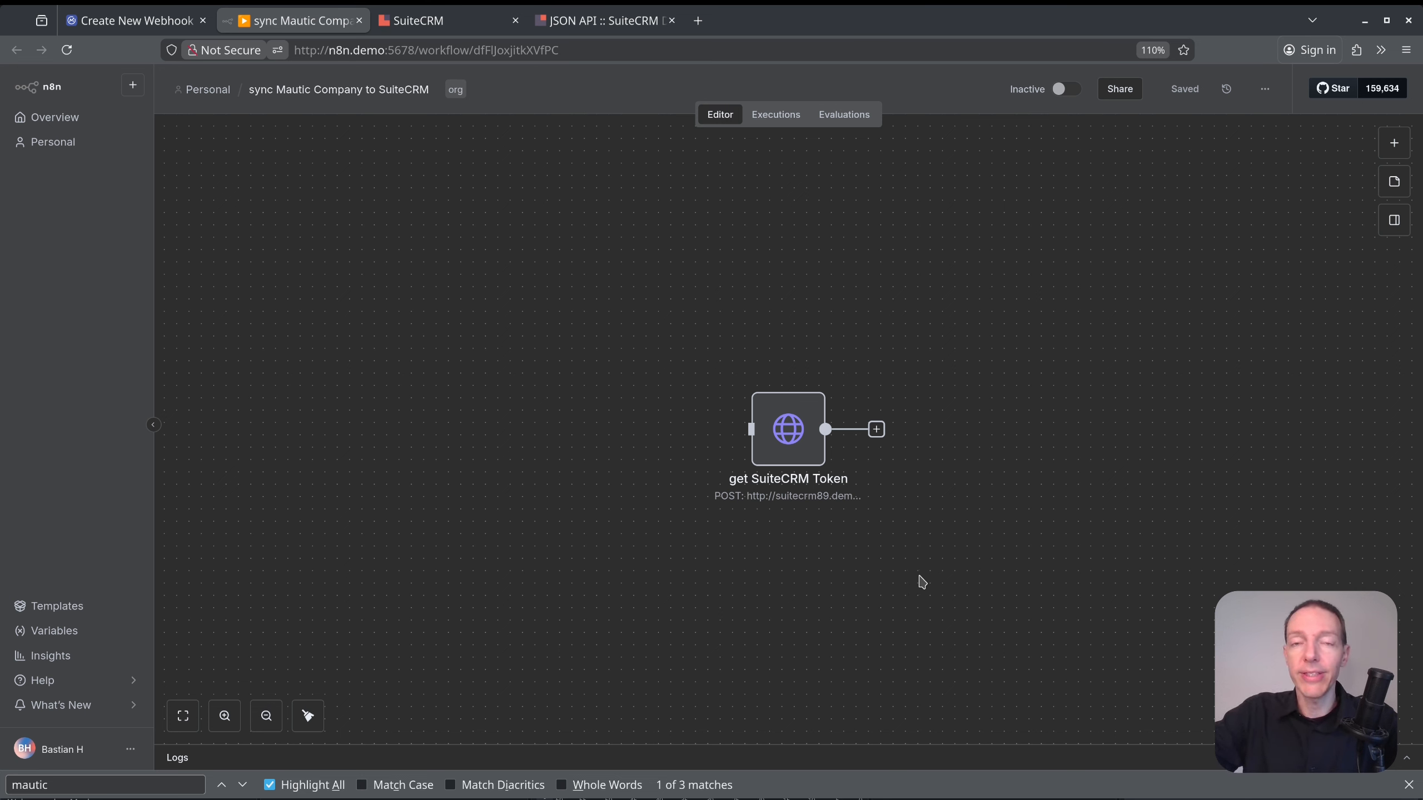
pyautogui.click(1395, 144)
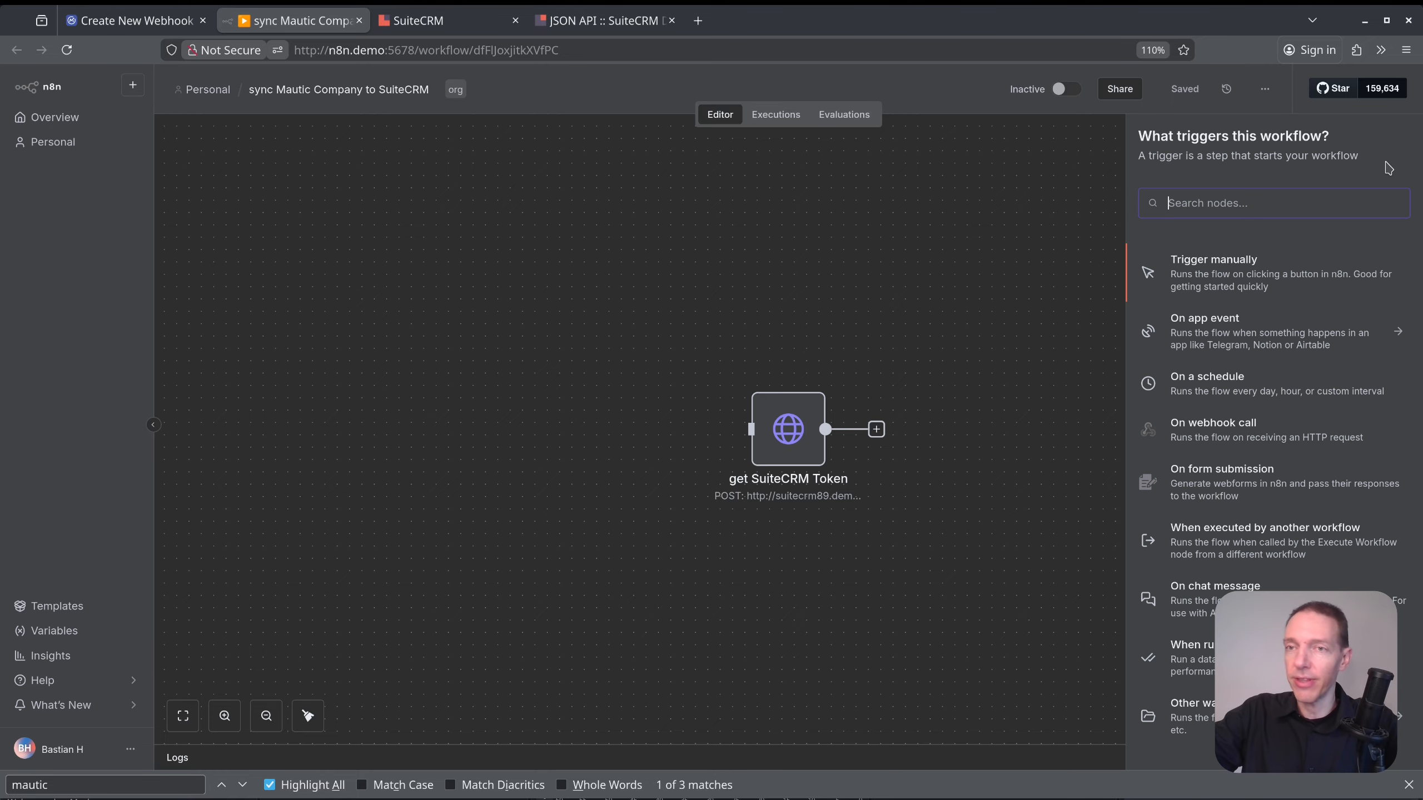
pyautogui.write('web')
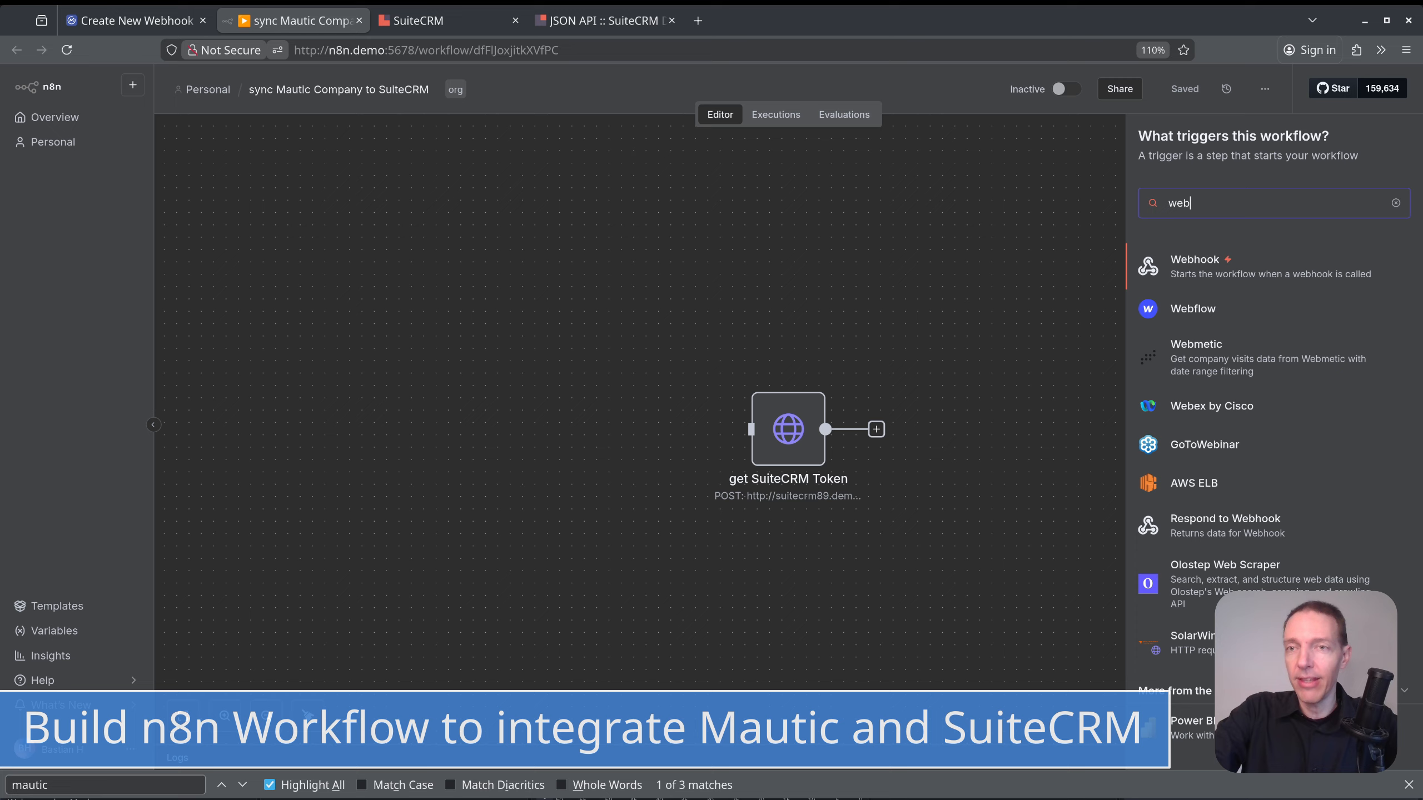
pyautogui.click(1240, 266)
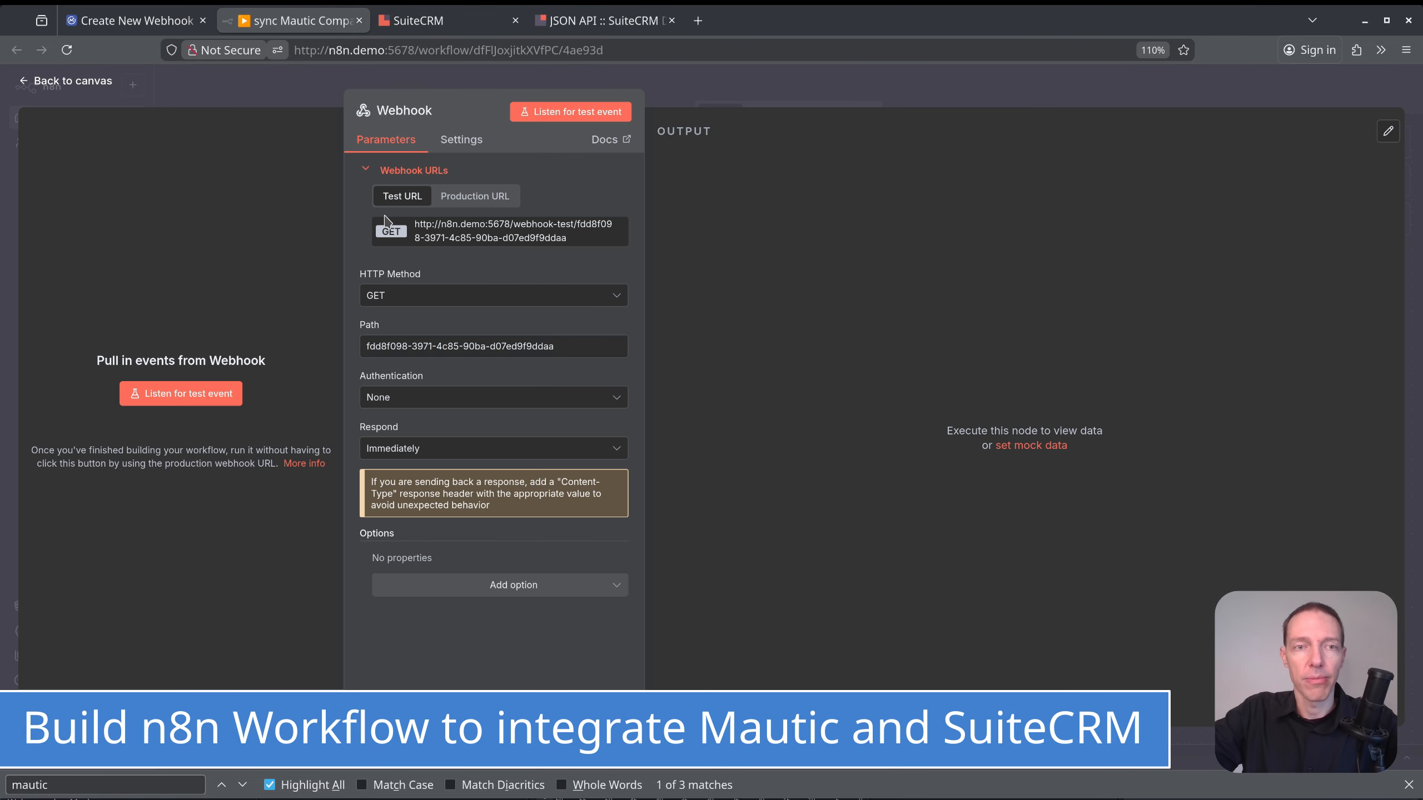
# Set the Webhook node's HTTP method to POST and check its Respond options, keeping Immediately.
pyautogui.click(407, 300)
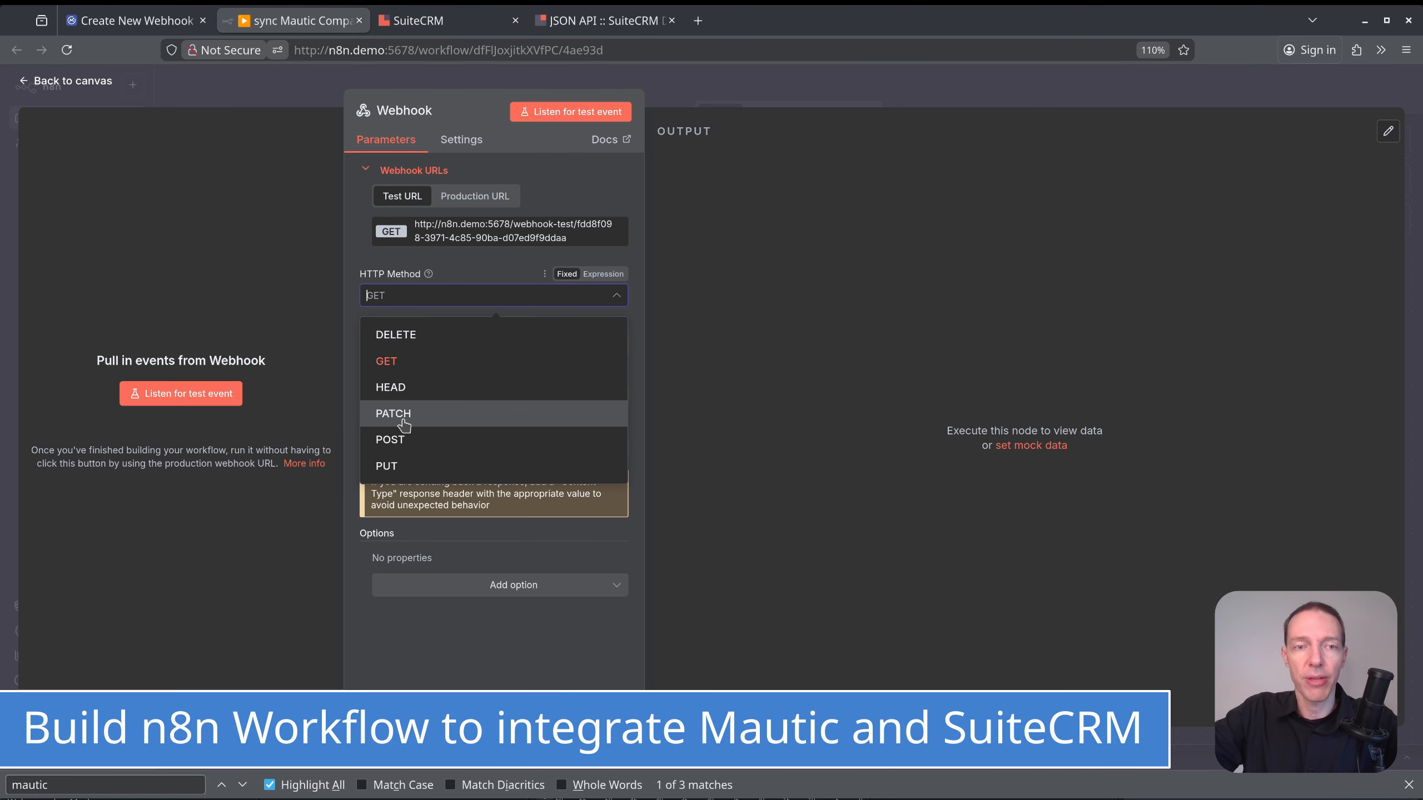
pyautogui.click(407, 442)
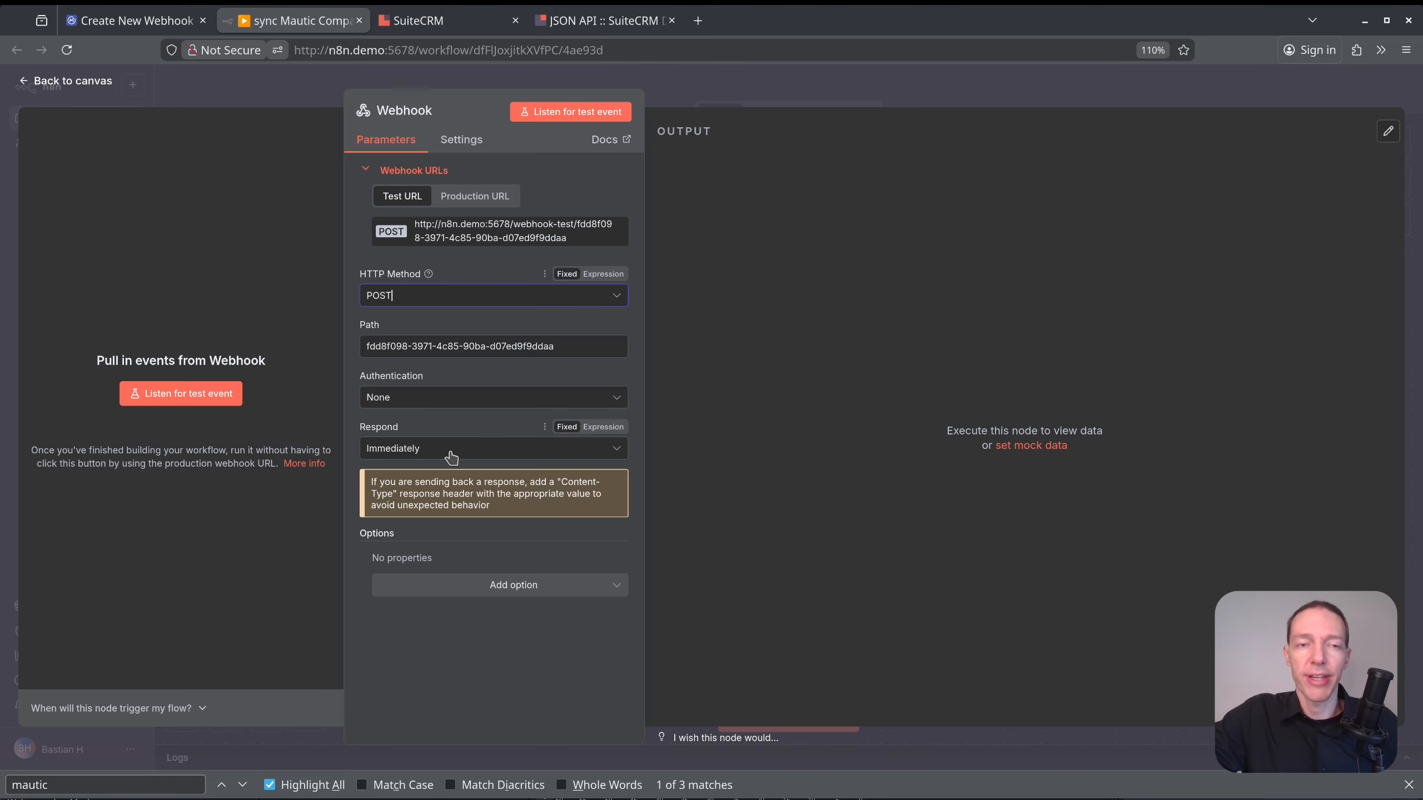
pyautogui.click(470, 454)
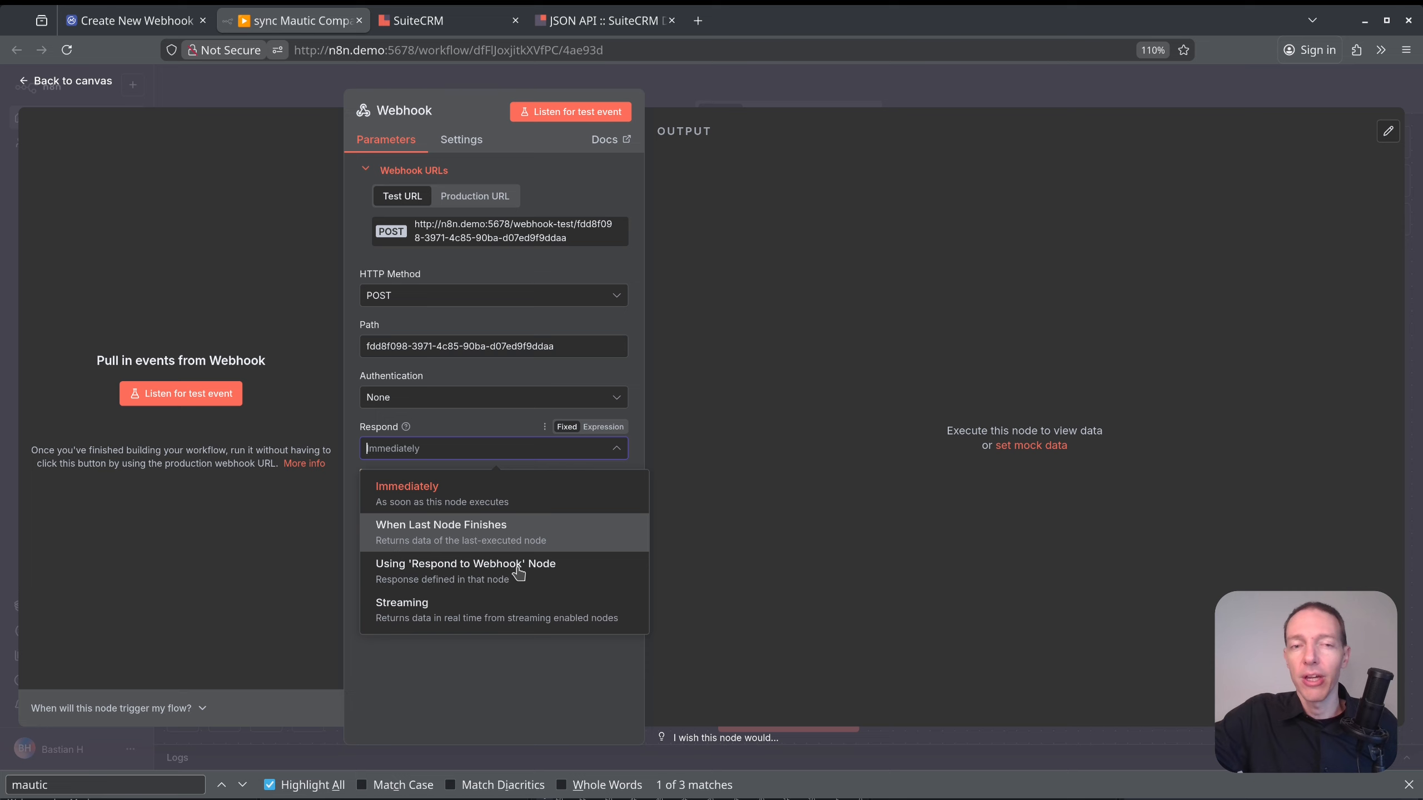
pyautogui.click(778, 430)
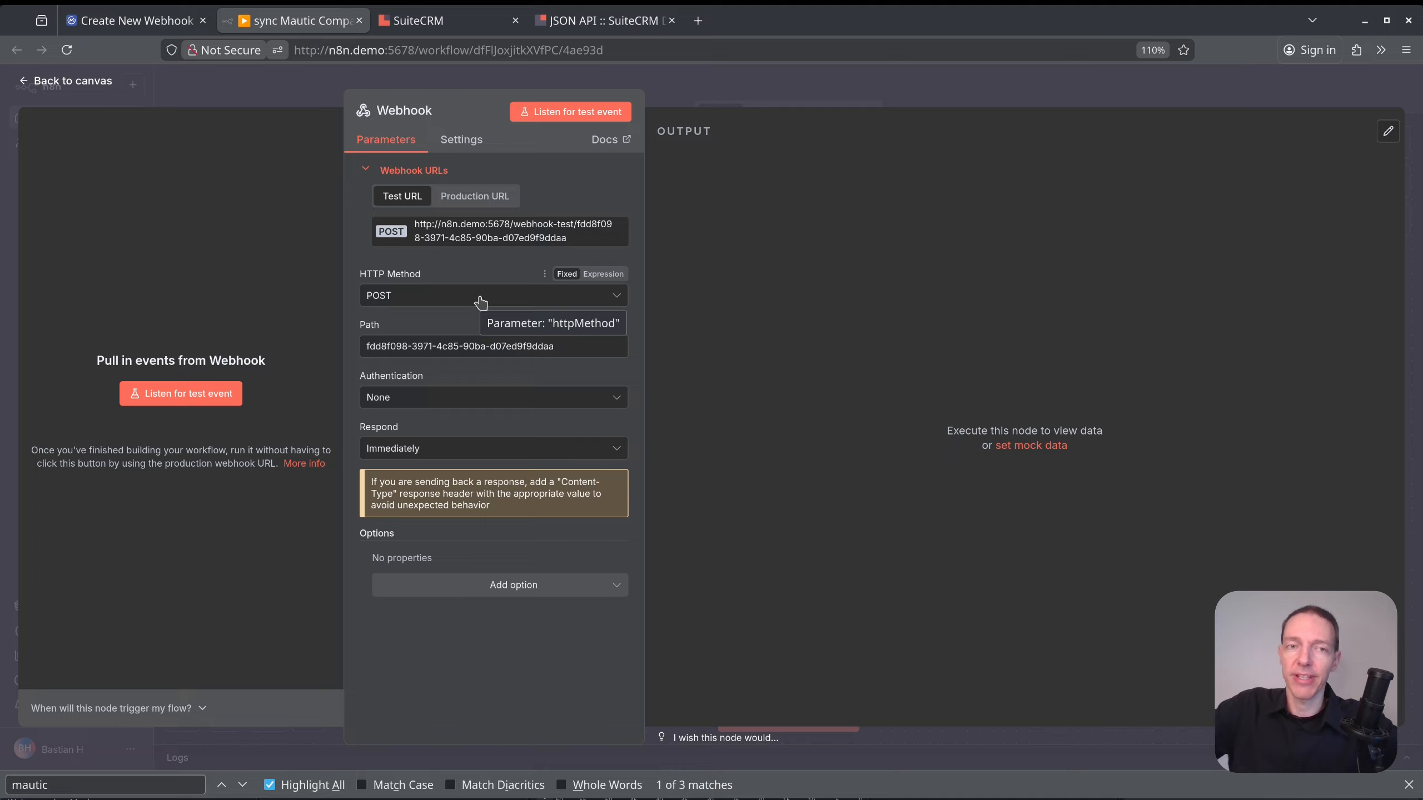
# Copy the Webhook node's test URL, switch to Mautic, and paste it as the new webhook's POST URL.
pyautogui.click(472, 240)
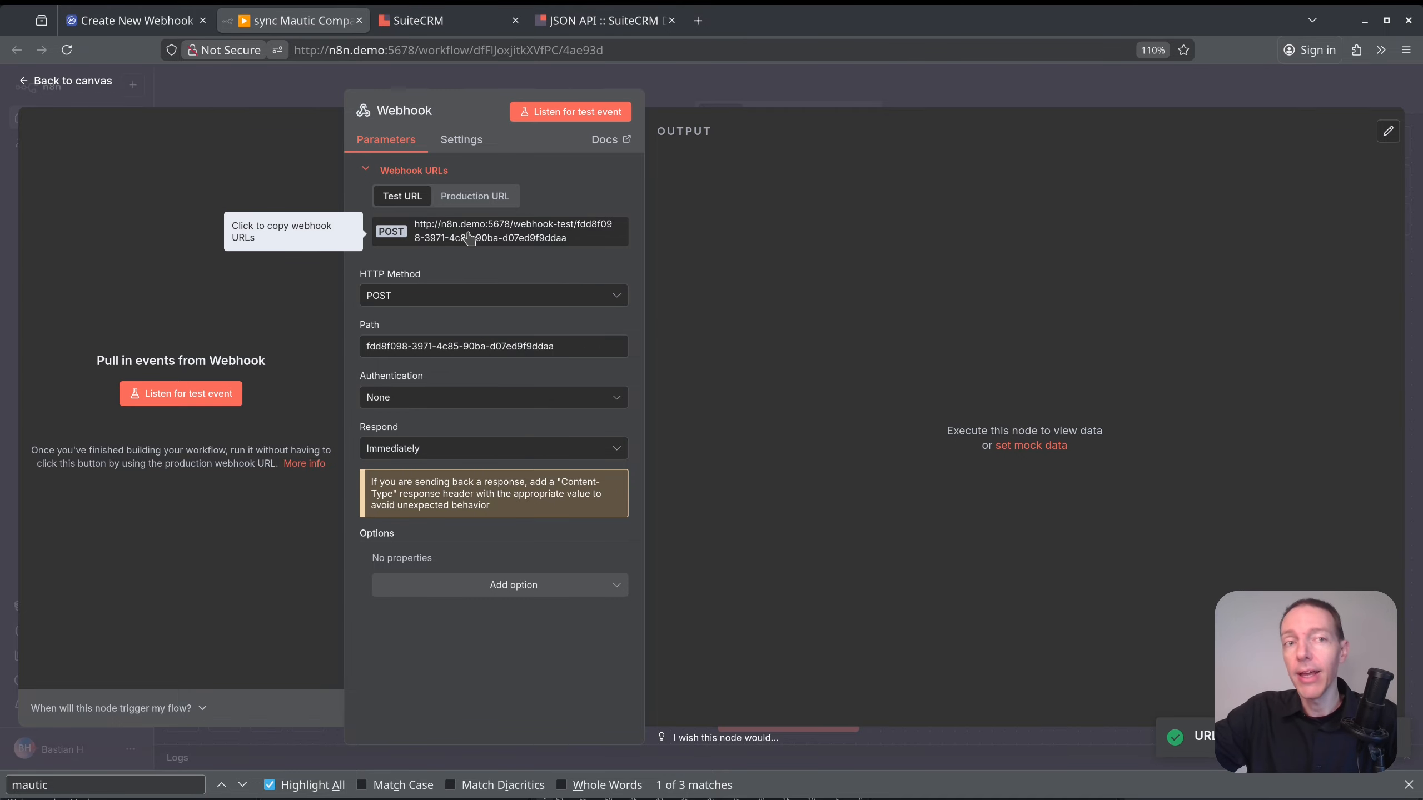
pyautogui.click(736, 91)
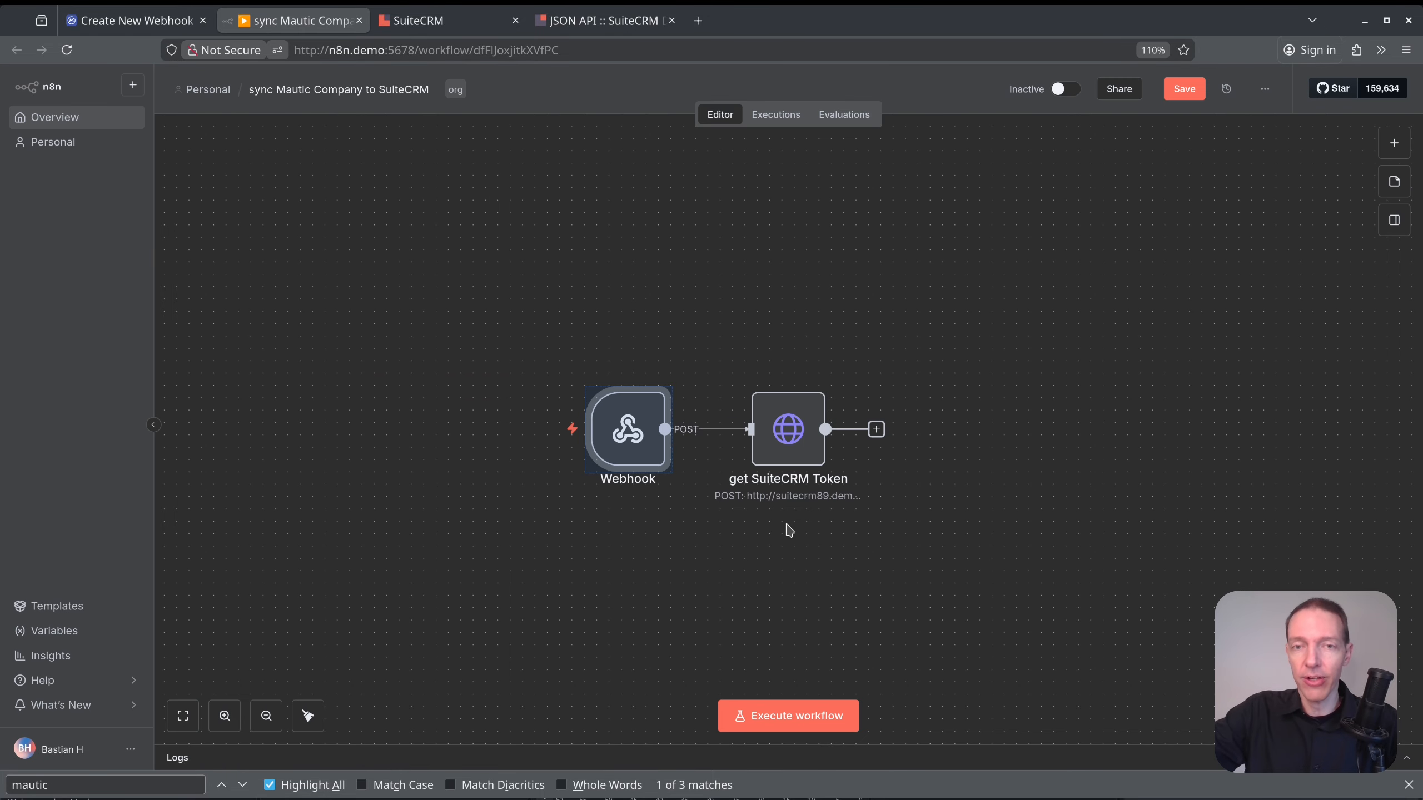
pyautogui.click(132, 22)
pyautogui.hotkey('ctrl', 'v')
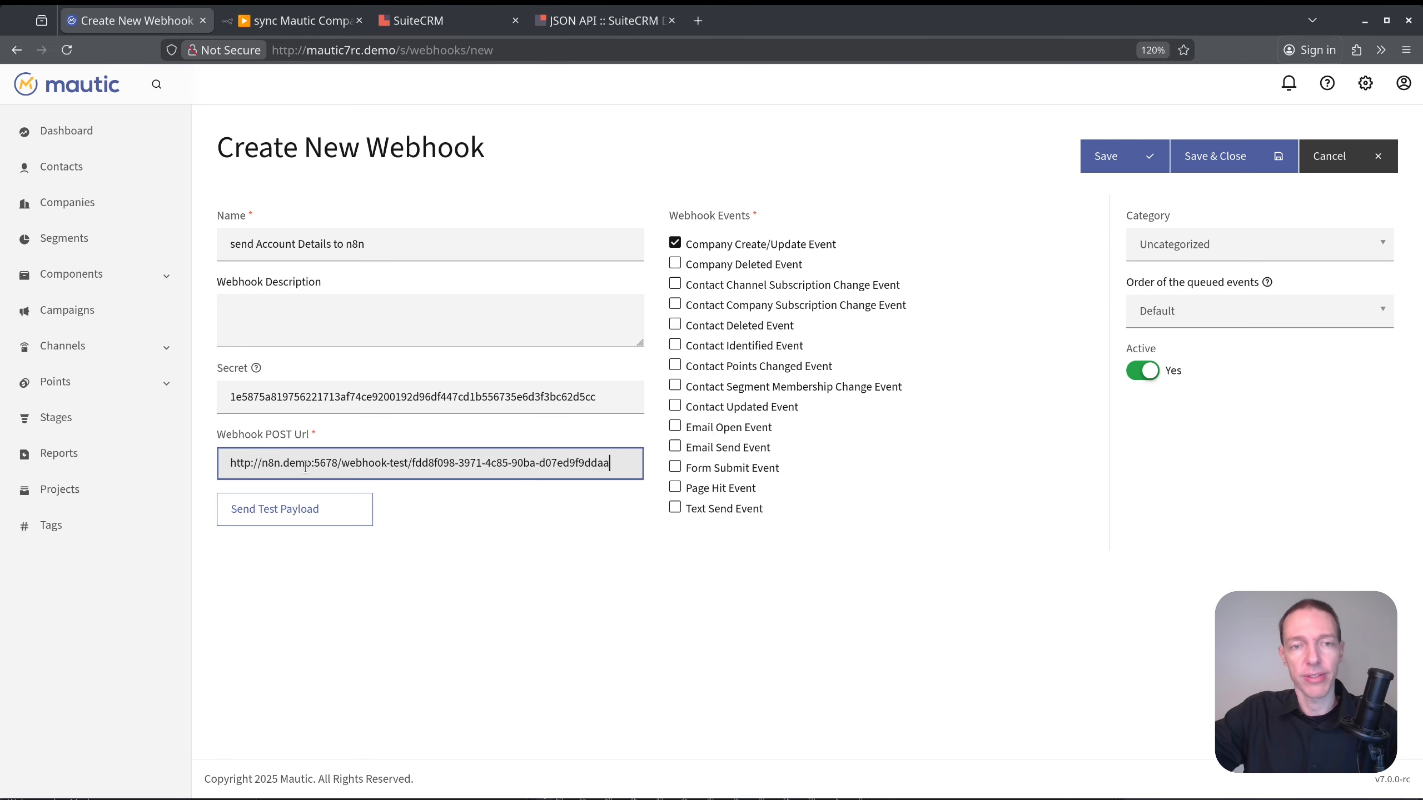
# Start listening for a test event in n8n's Webhook node, and send a test payload from Mautic's new webhook form.
pyautogui.click(287, 21)
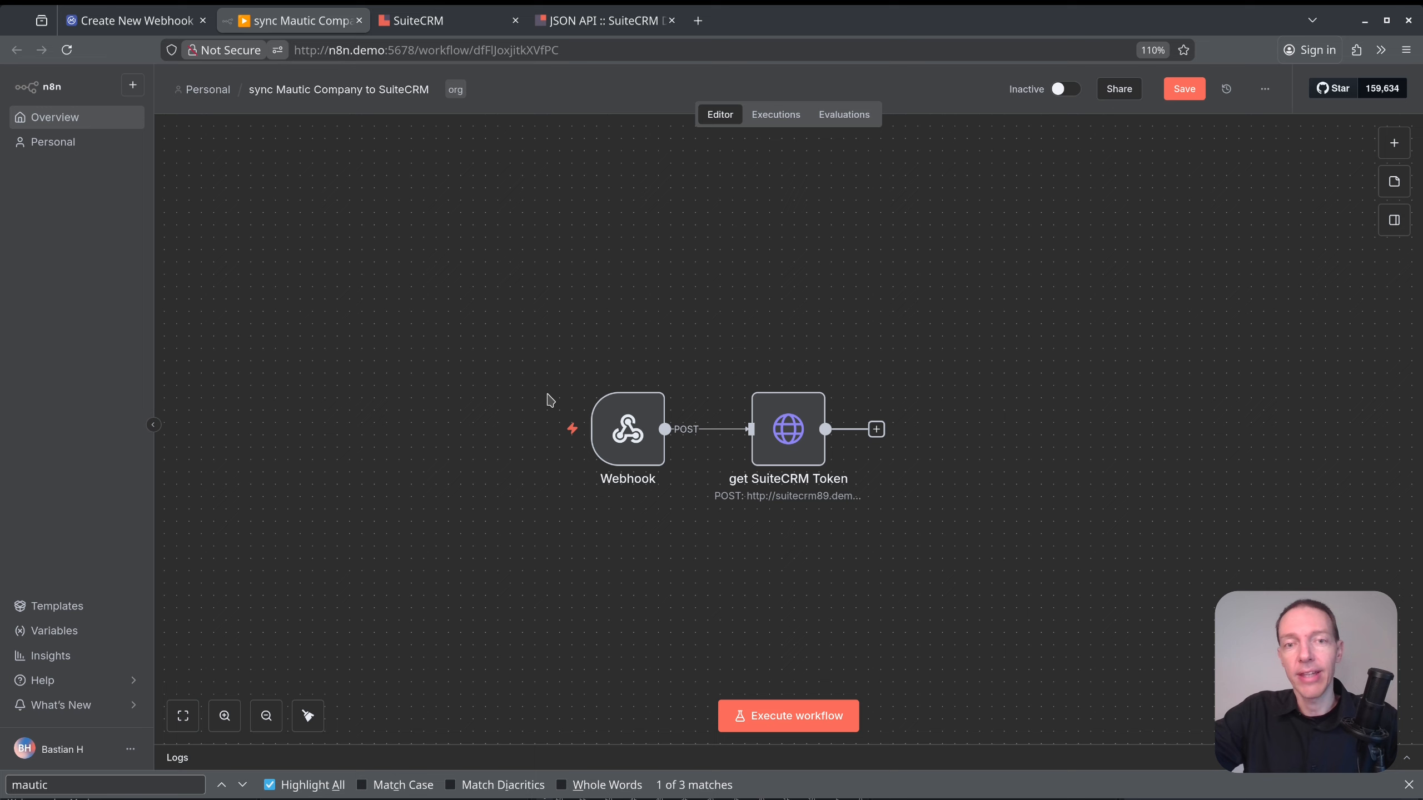
pyautogui.doubleClick(624, 421)
pyautogui.click(566, 115)
pyautogui.click(135, 21)
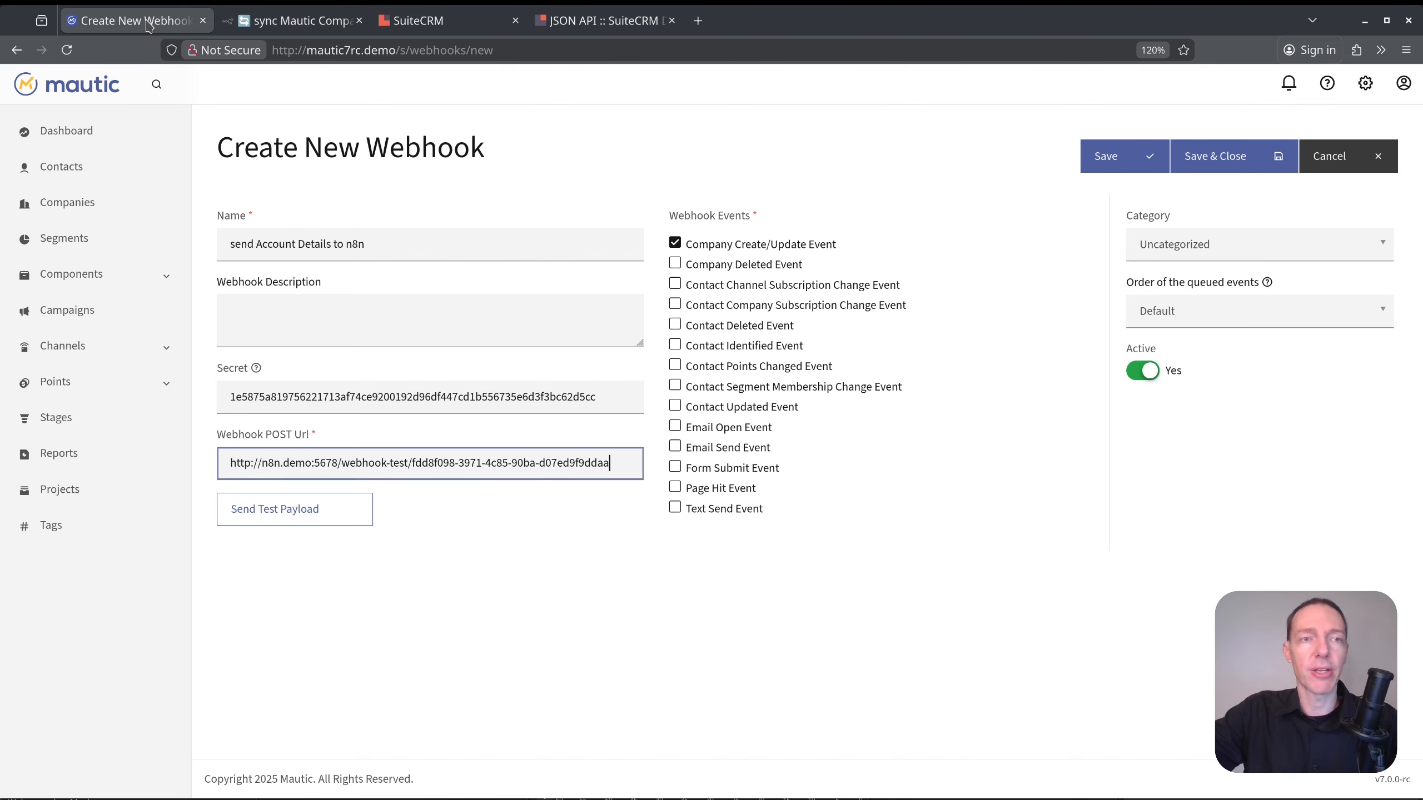
pyautogui.click(316, 510)
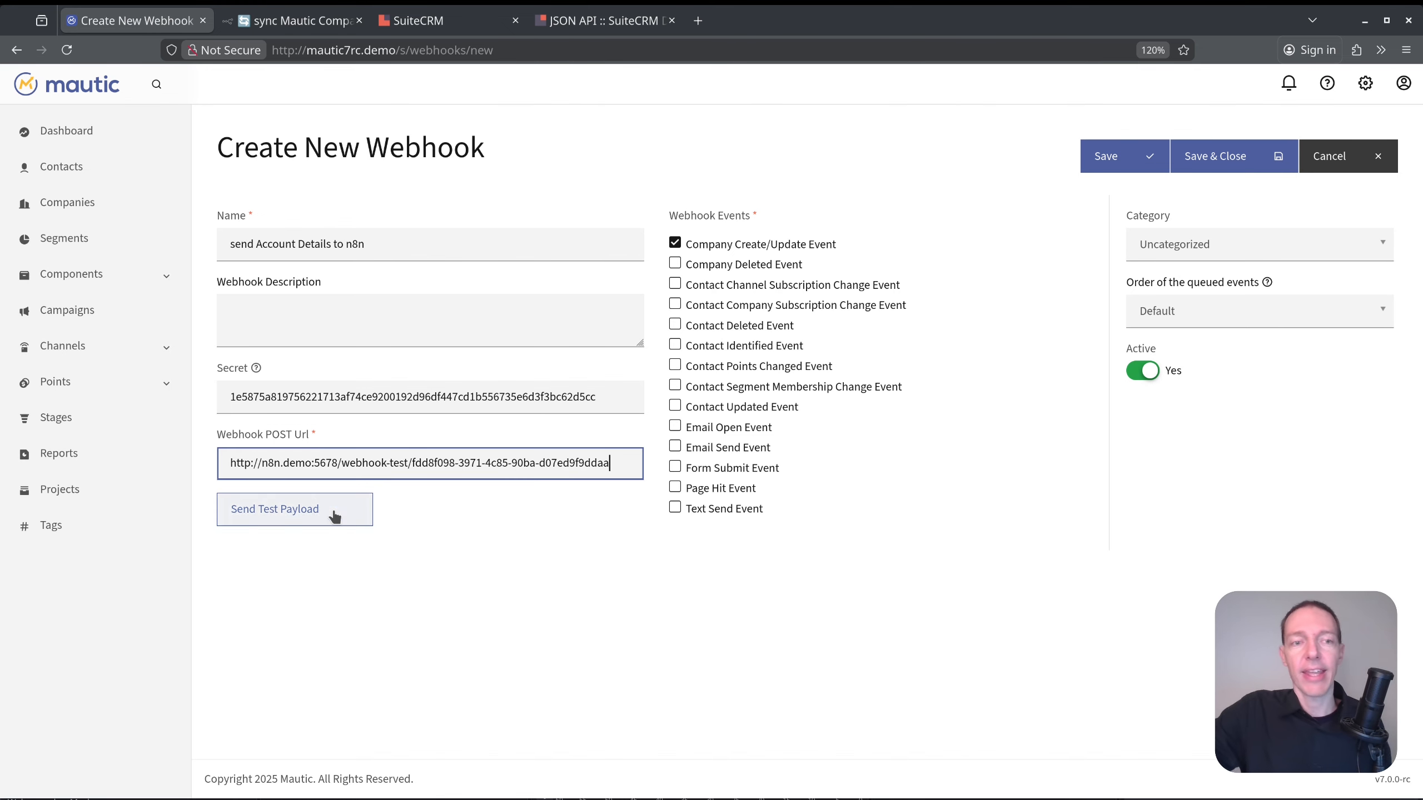
pyautogui.click(317, 509)
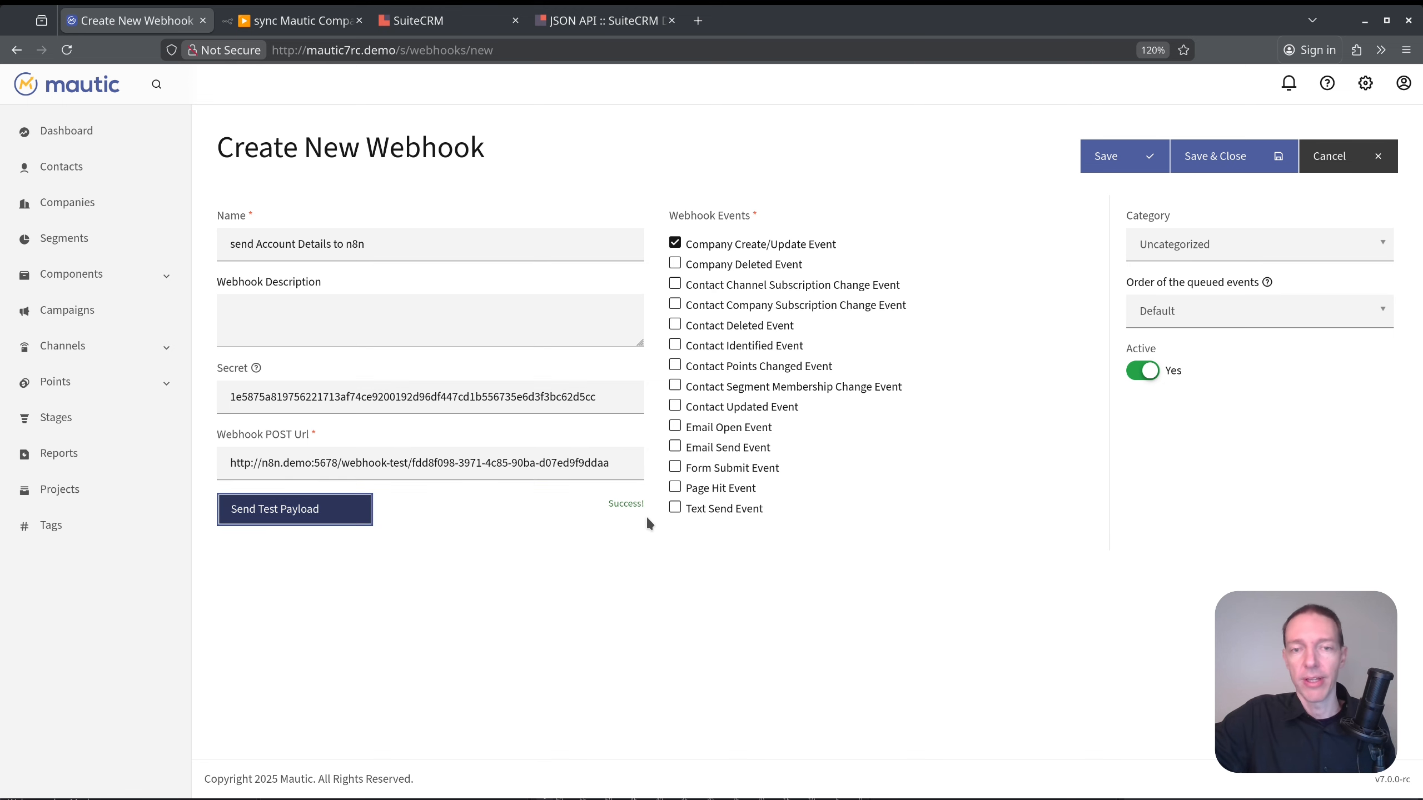
pyautogui.moveTo(614, 506); pyautogui.dragTo(641, 507)
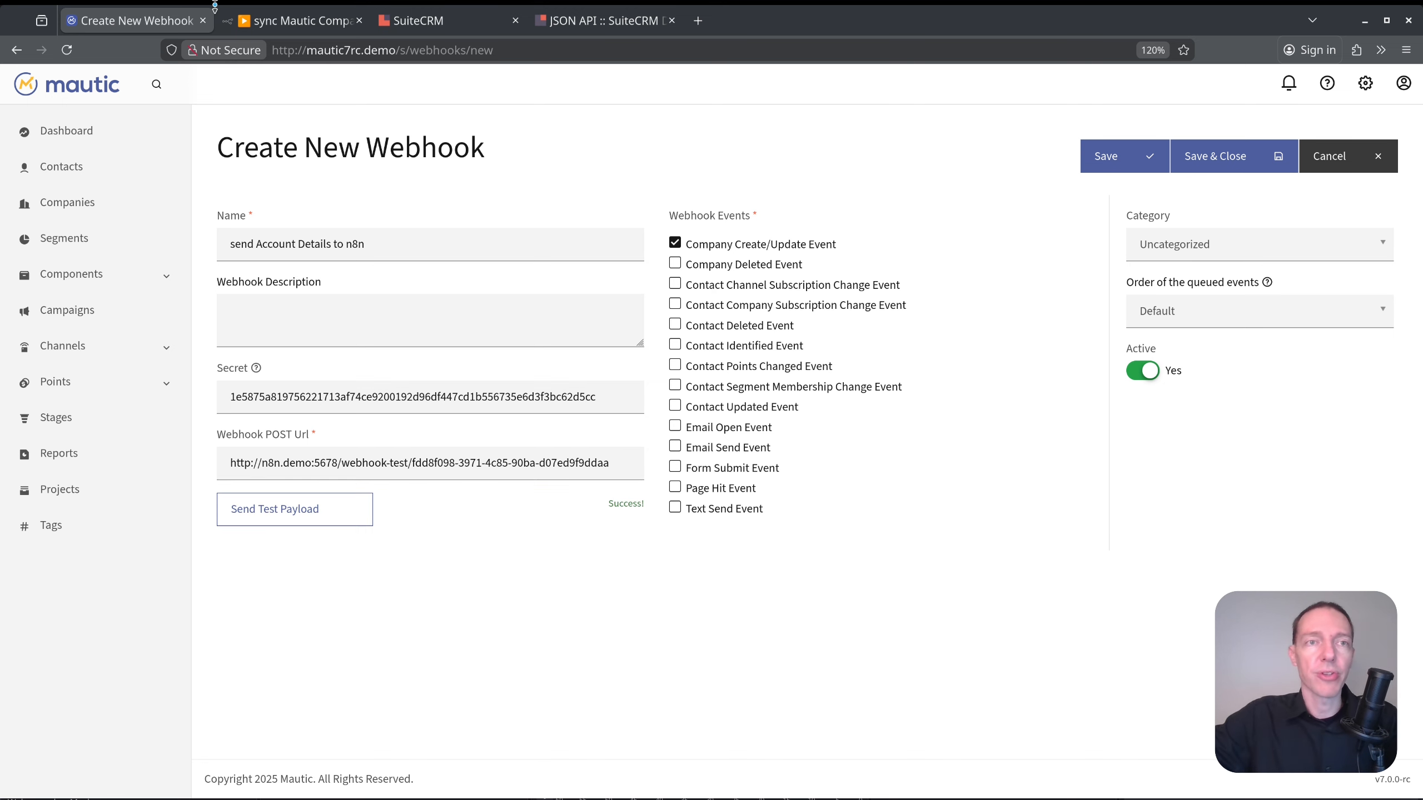
# Switch to n8n, review the test payload in the Webhook node's JSON output, and save the workflow.
pyautogui.click(291, 21)
pyautogui.moveTo(830, 216); pyautogui.dragTo(863, 517)
pyautogui.click(864, 517)
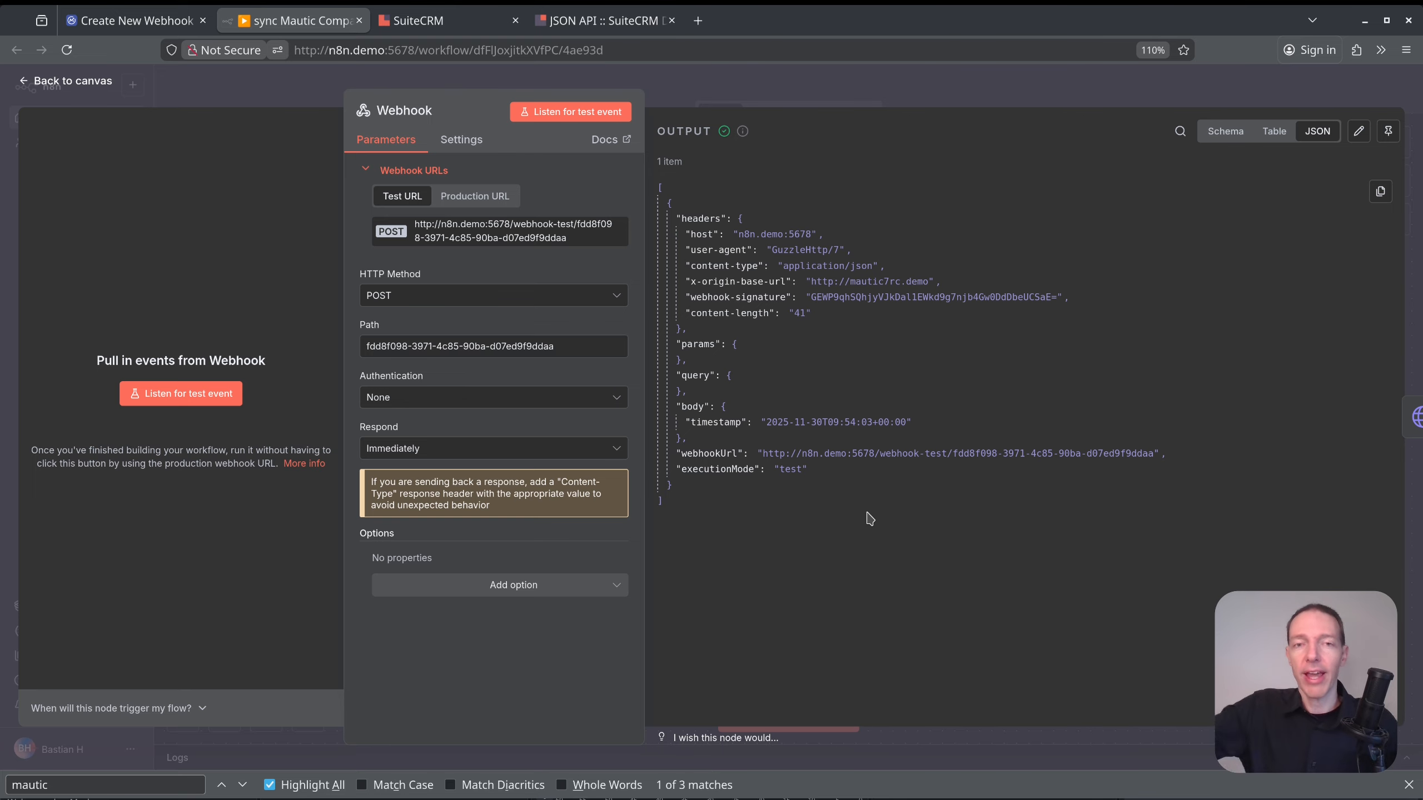
pyautogui.click(820, 94)
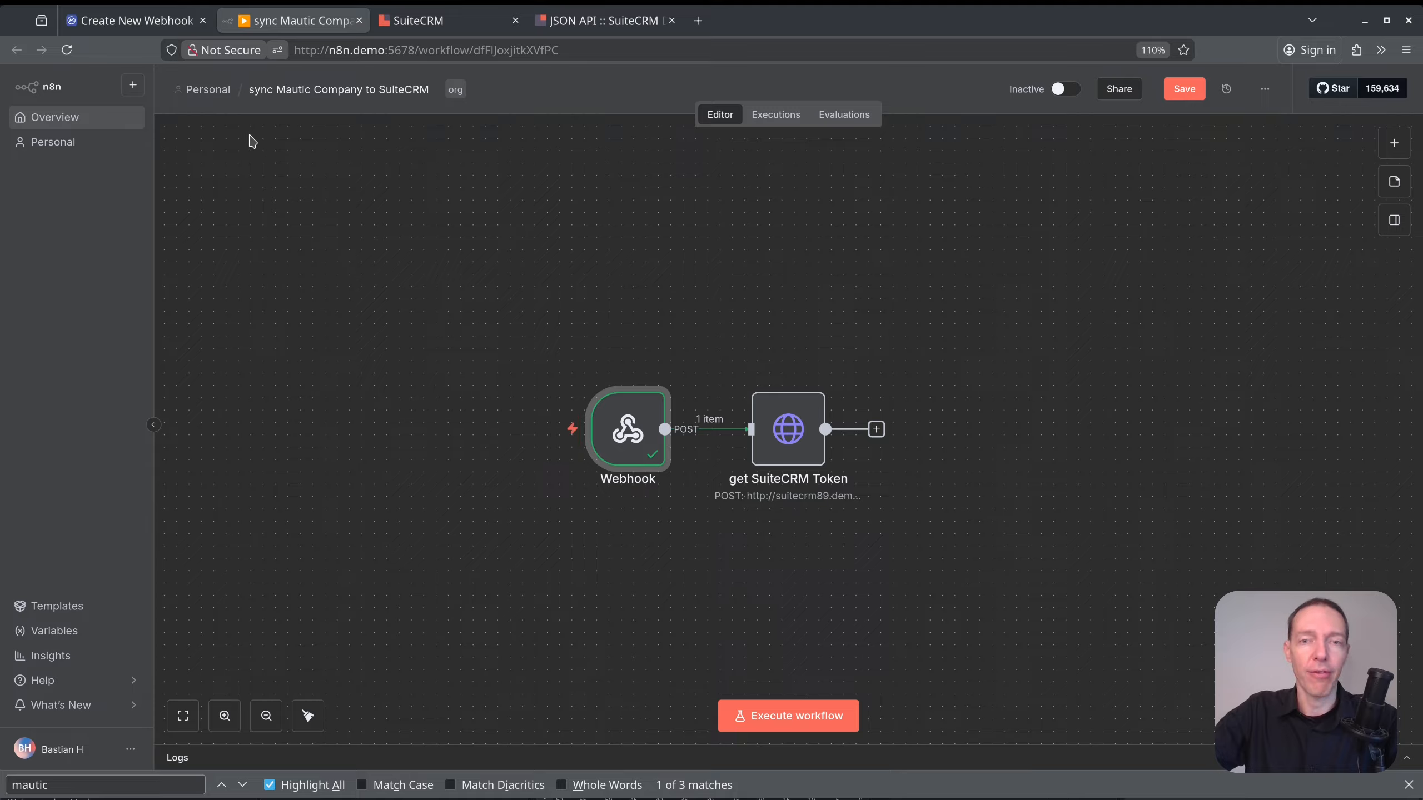
pyautogui.click(1185, 88)
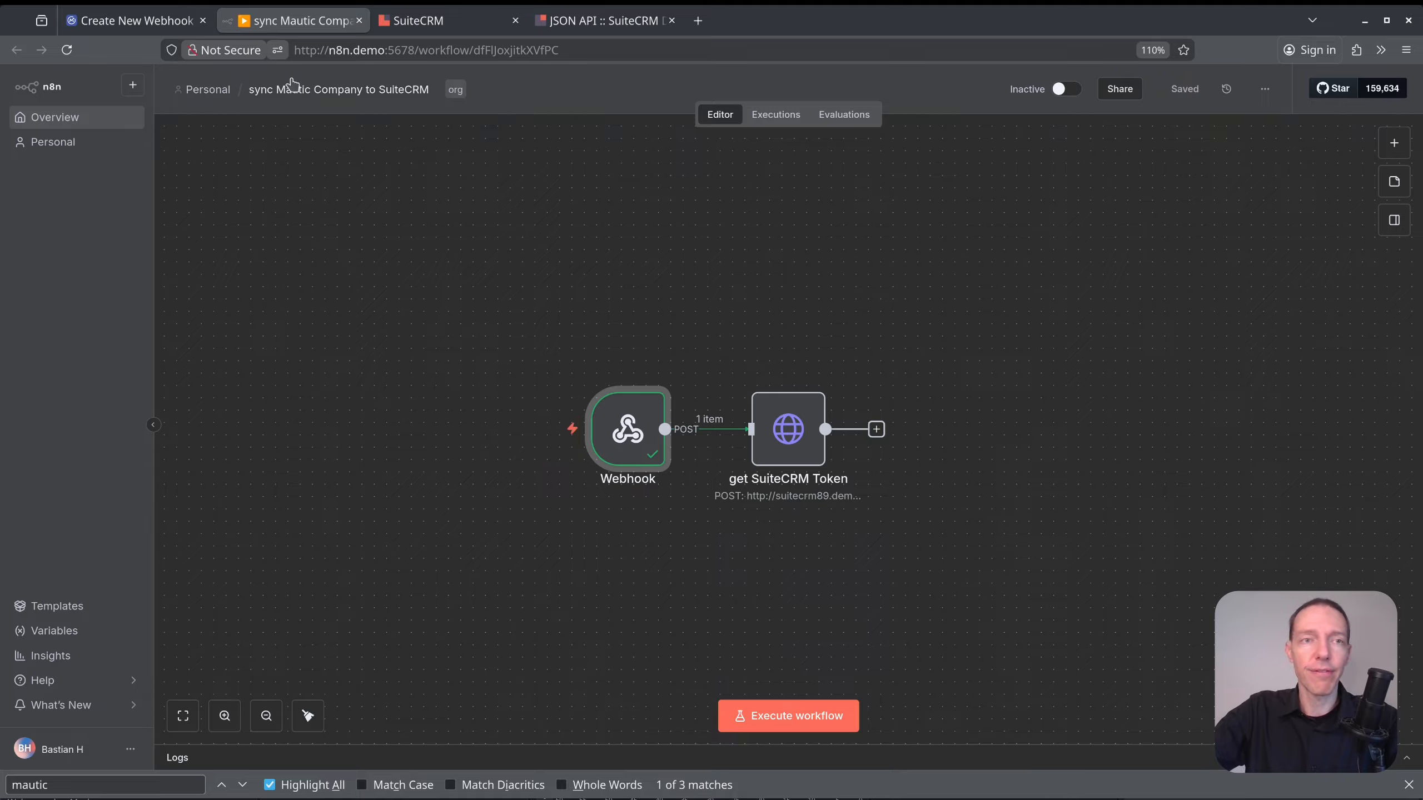
# Switch to Mautic, save and close the new webhook, and open the company list.
pyautogui.click(130, 28)
pyautogui.click(1252, 159)
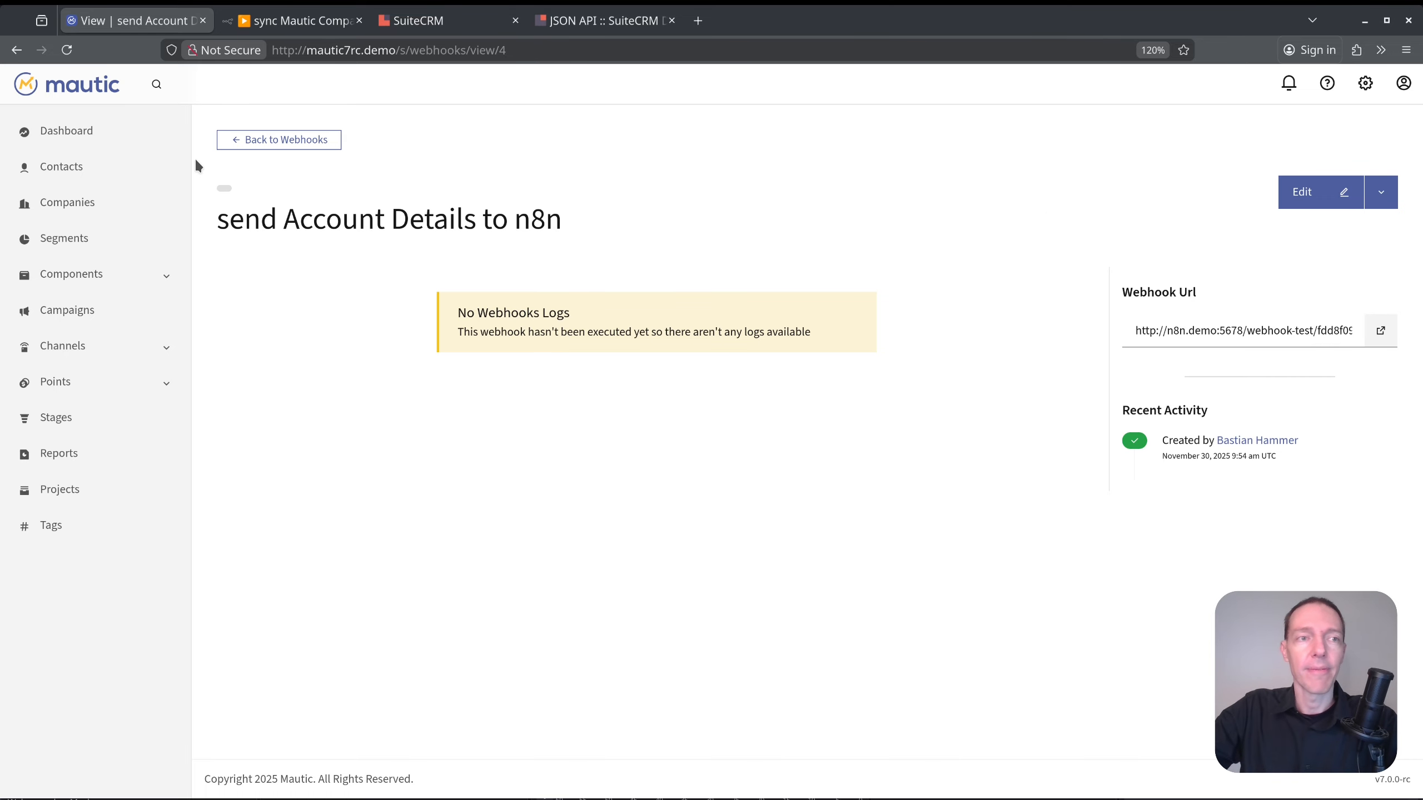
pyautogui.click(69, 211)
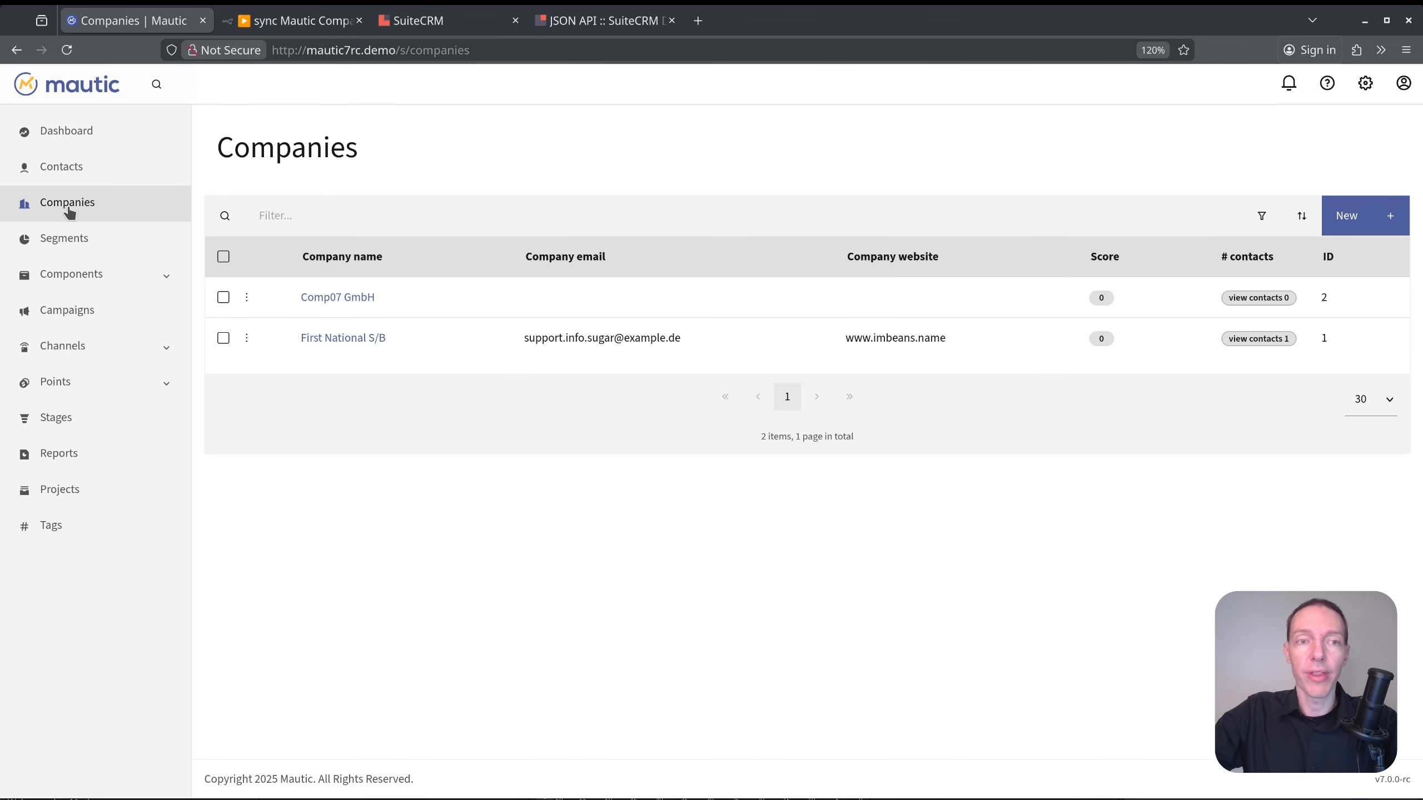
# Open the Webhook node in n8n, return to Mautic, and start a new company named "Comp08 Ltd.".
pyautogui.click(291, 21)
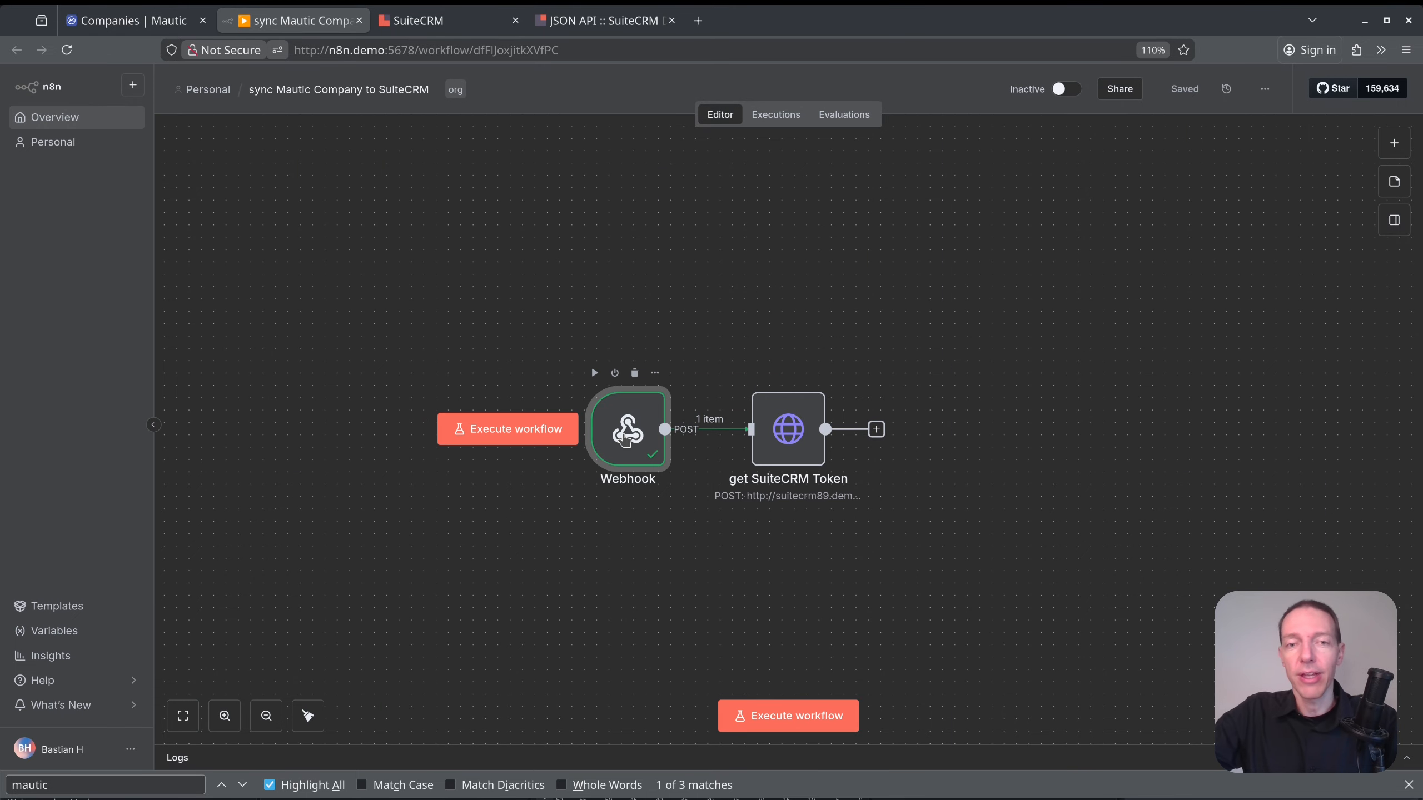
pyautogui.doubleClick(626, 440)
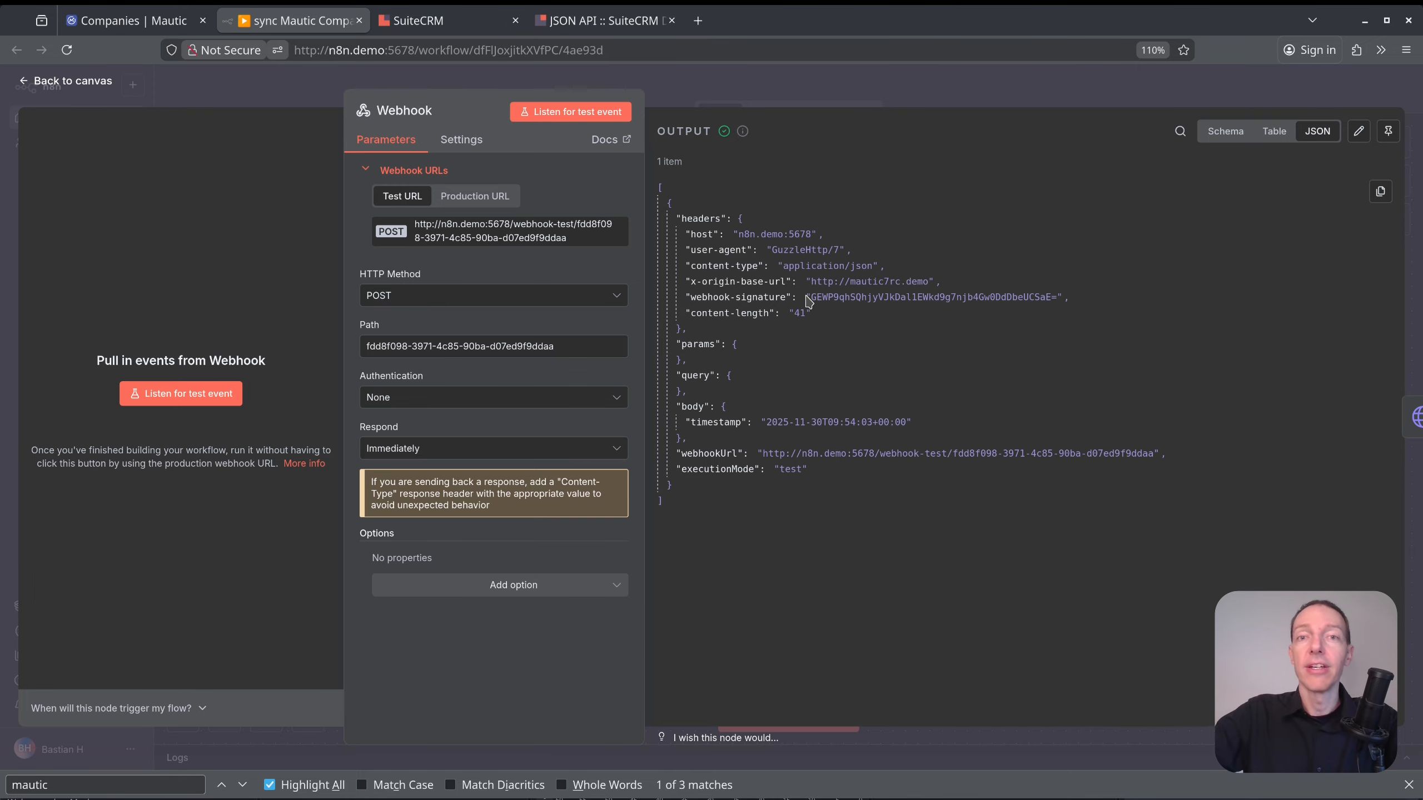
pyautogui.click(130, 18)
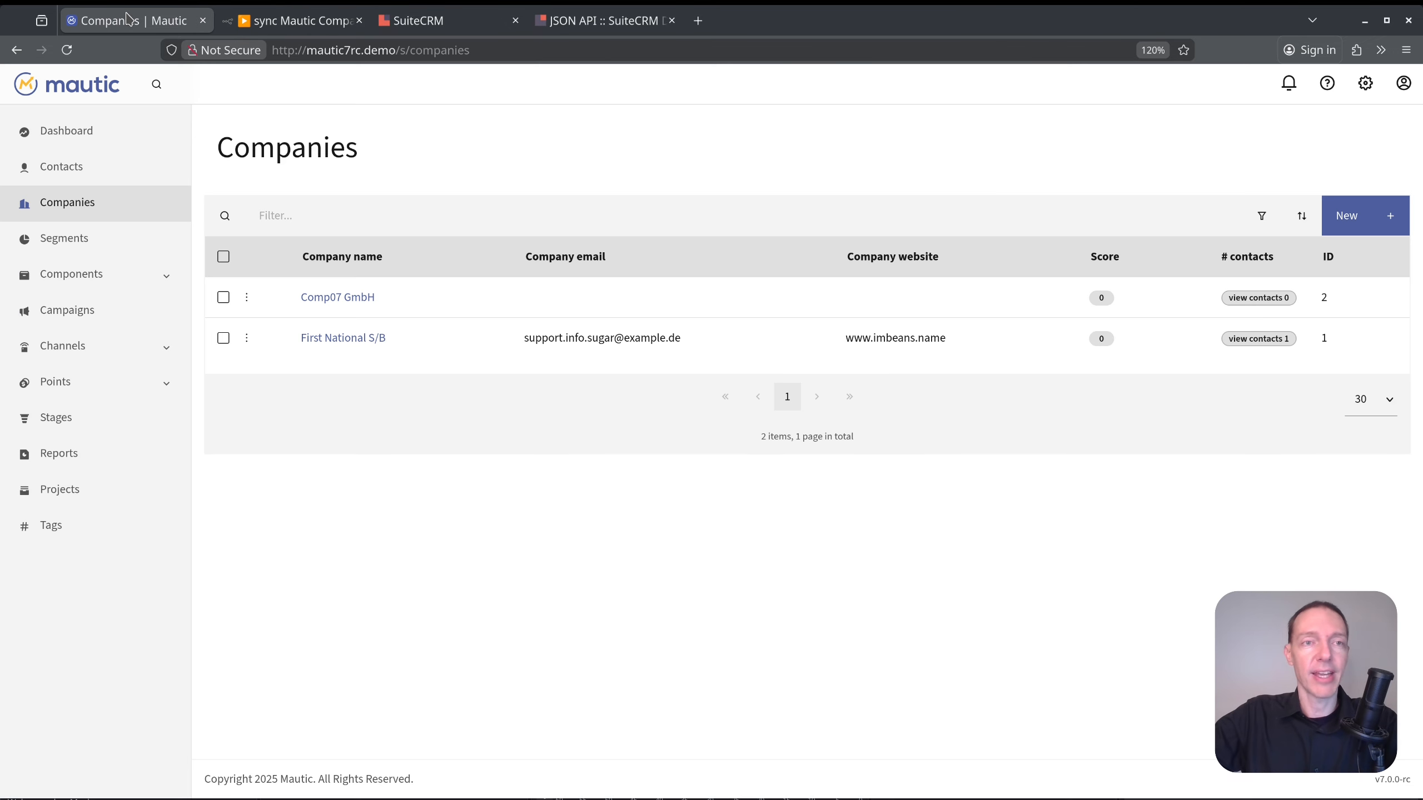
pyautogui.click(1368, 224)
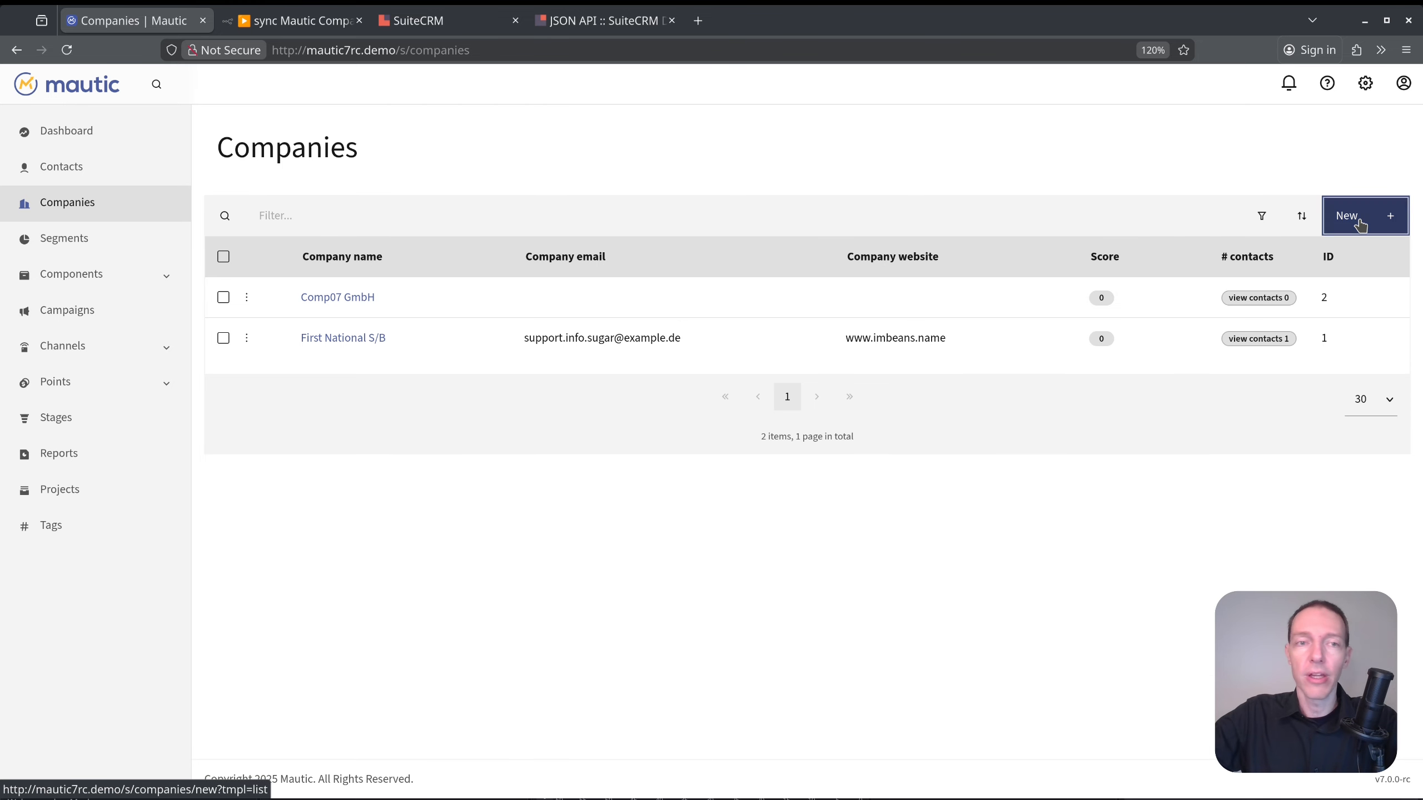
pyautogui.click(615, 300)
pyautogui.write('Com')
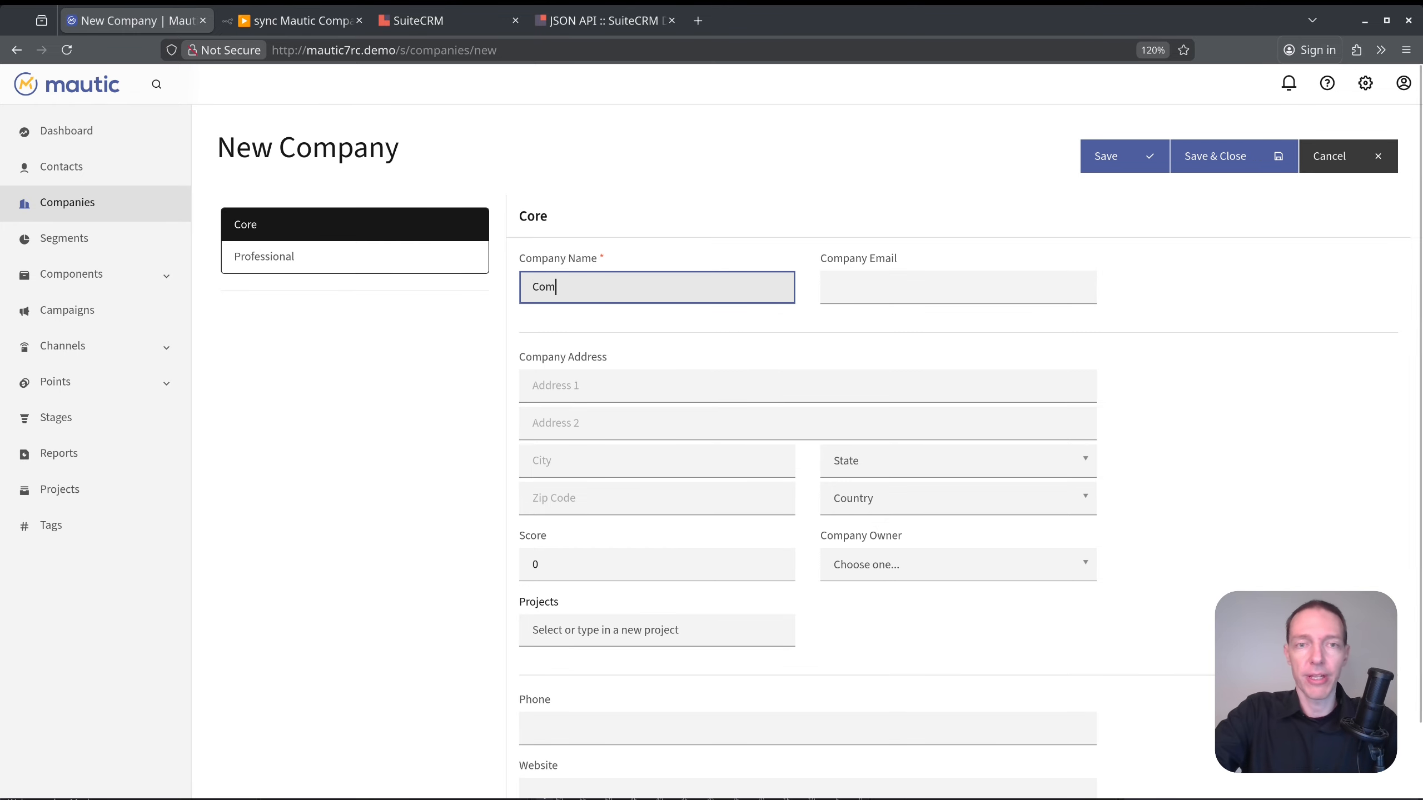
pyautogui.write('po8o')
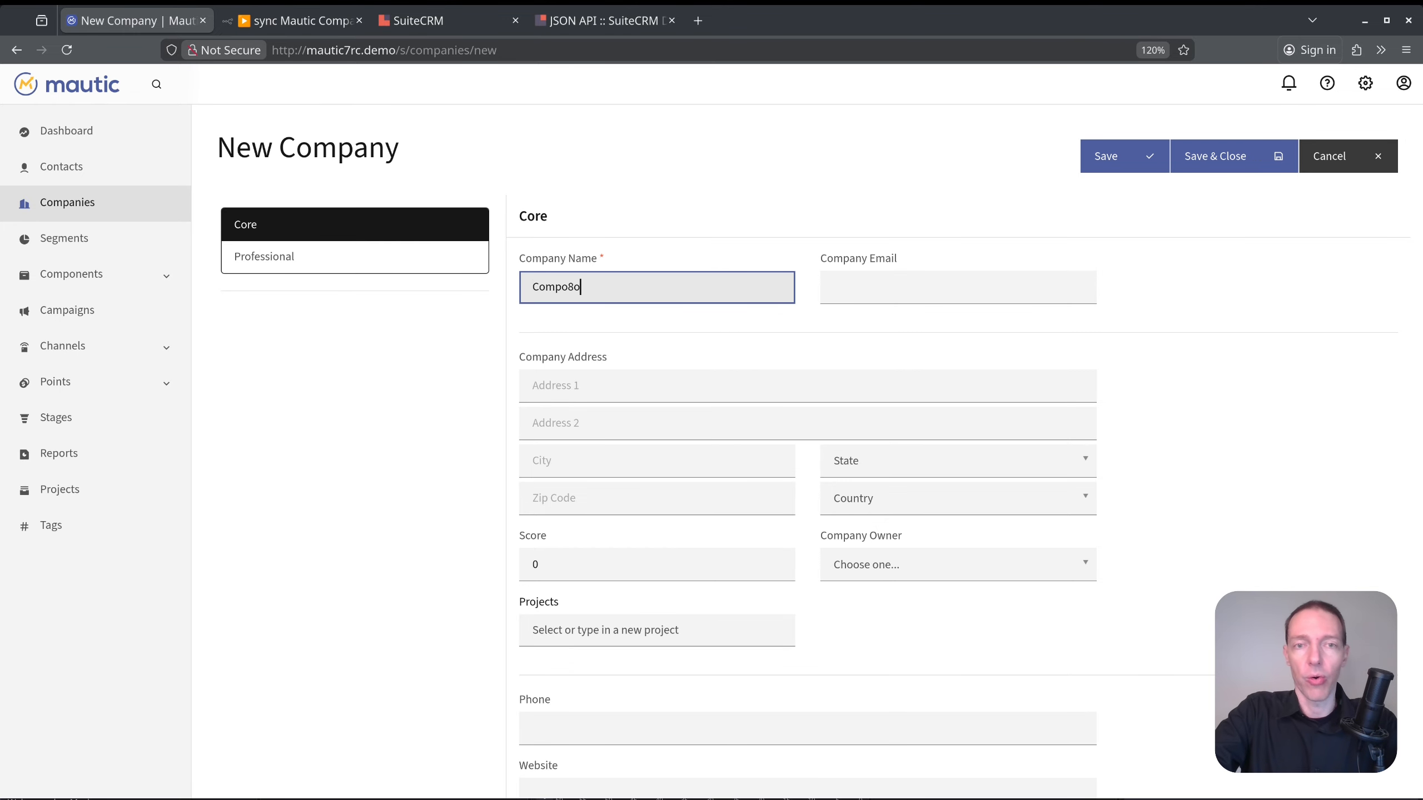
pyautogui.press('BackSpace')
pyautogui.press('BackSpace')
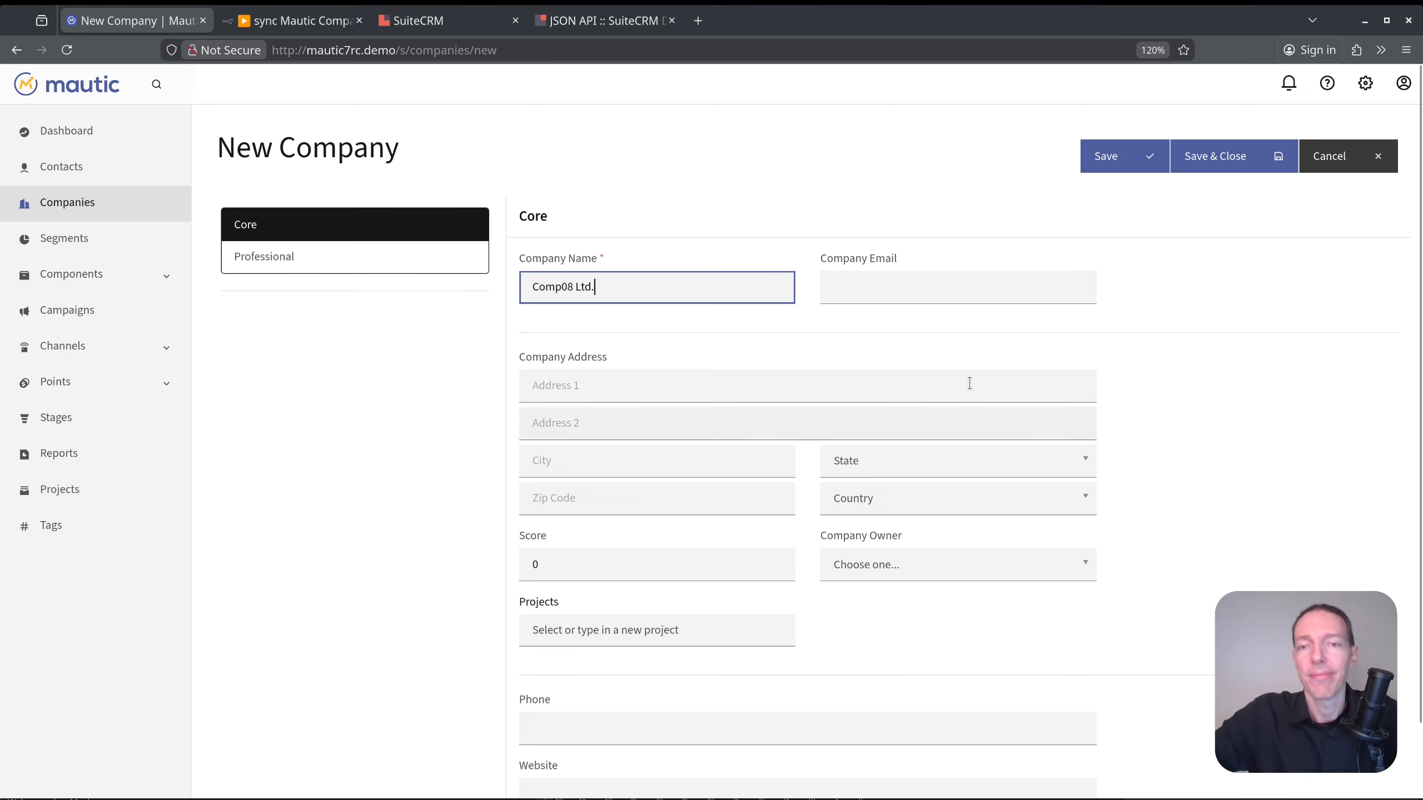
pyautogui.scroll(-2, 1059, 449)
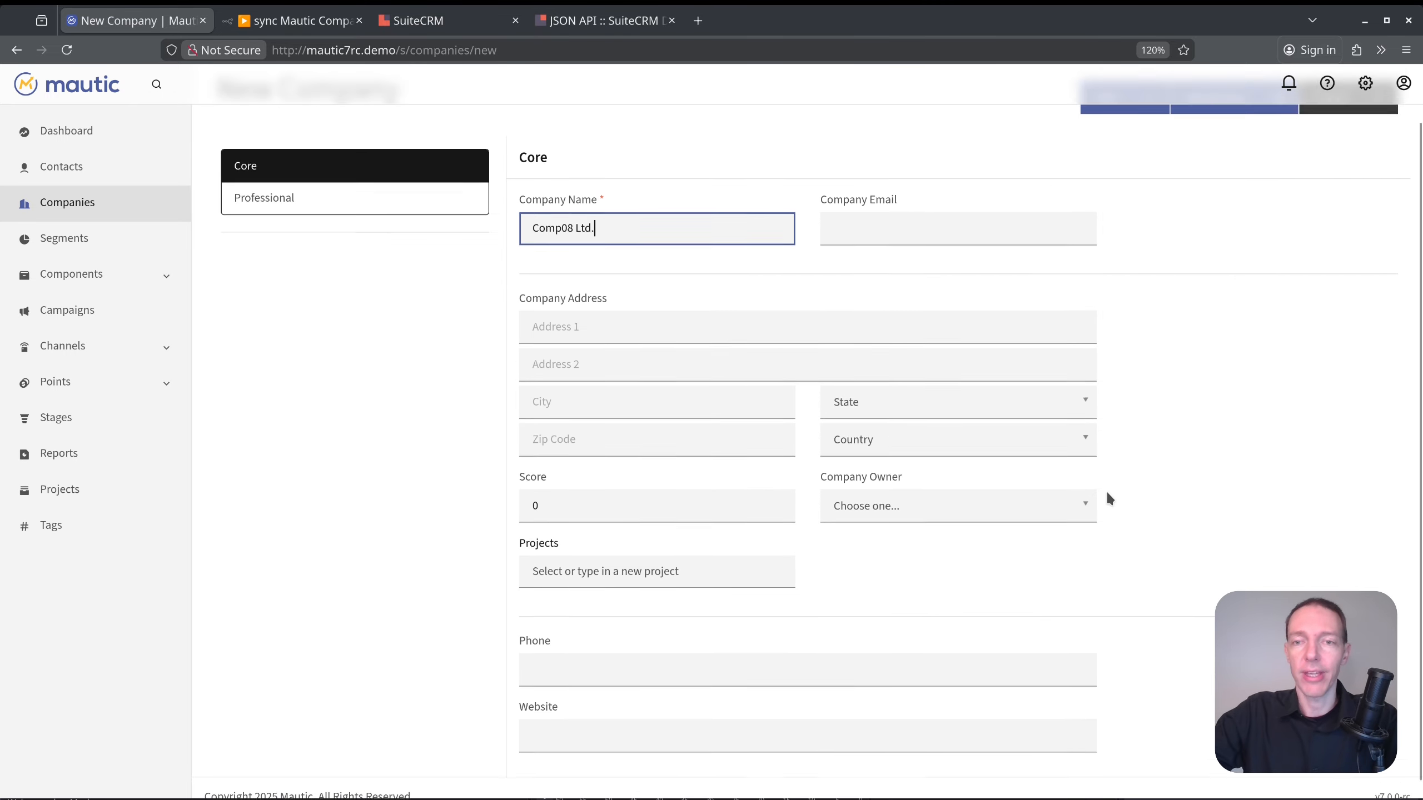
pyautogui.scroll(2, 1107, 498)
# Start listening for a test event in n8n's Webhook node, and return to Mautic to save and close the new company.
pyautogui.click(291, 20)
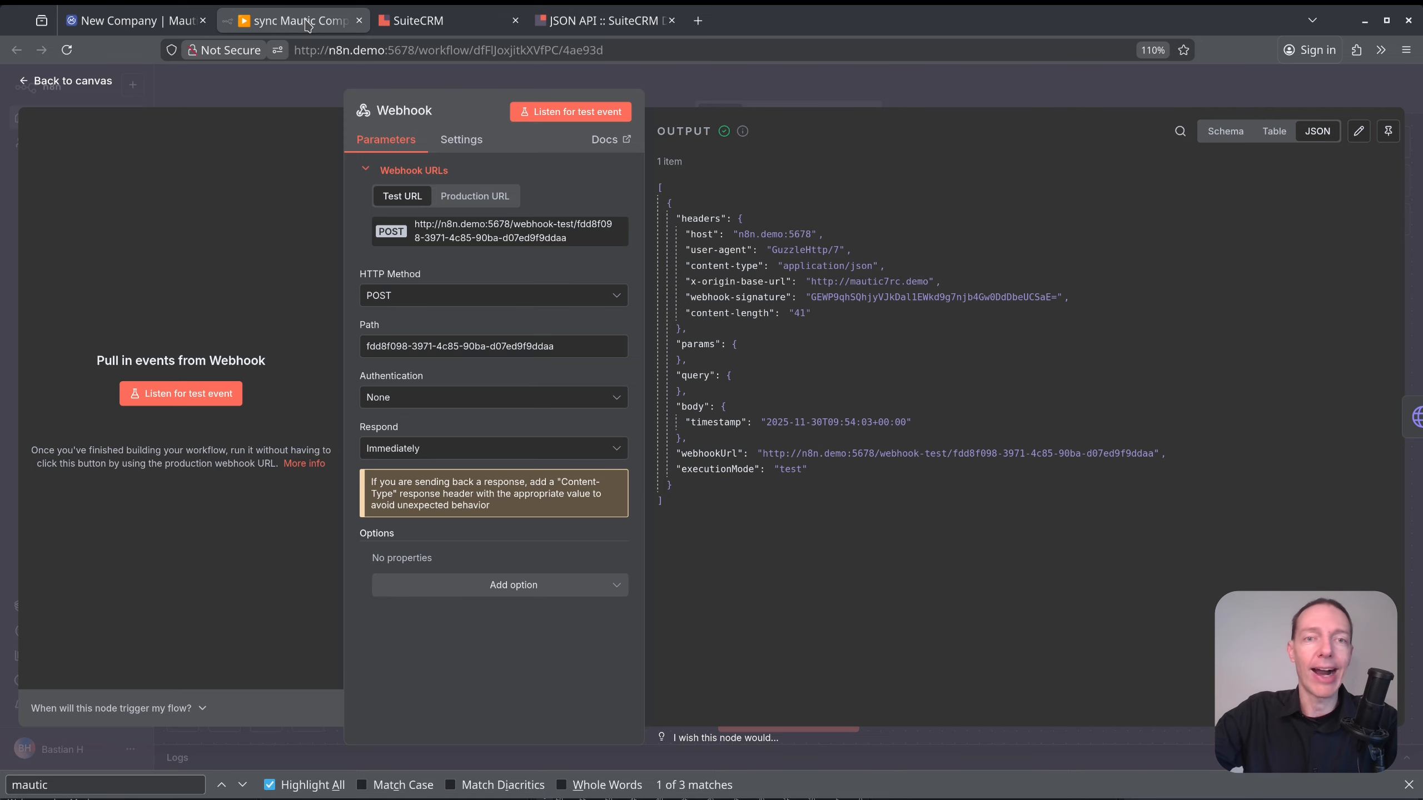
pyautogui.click(554, 114)
pyautogui.click(125, 22)
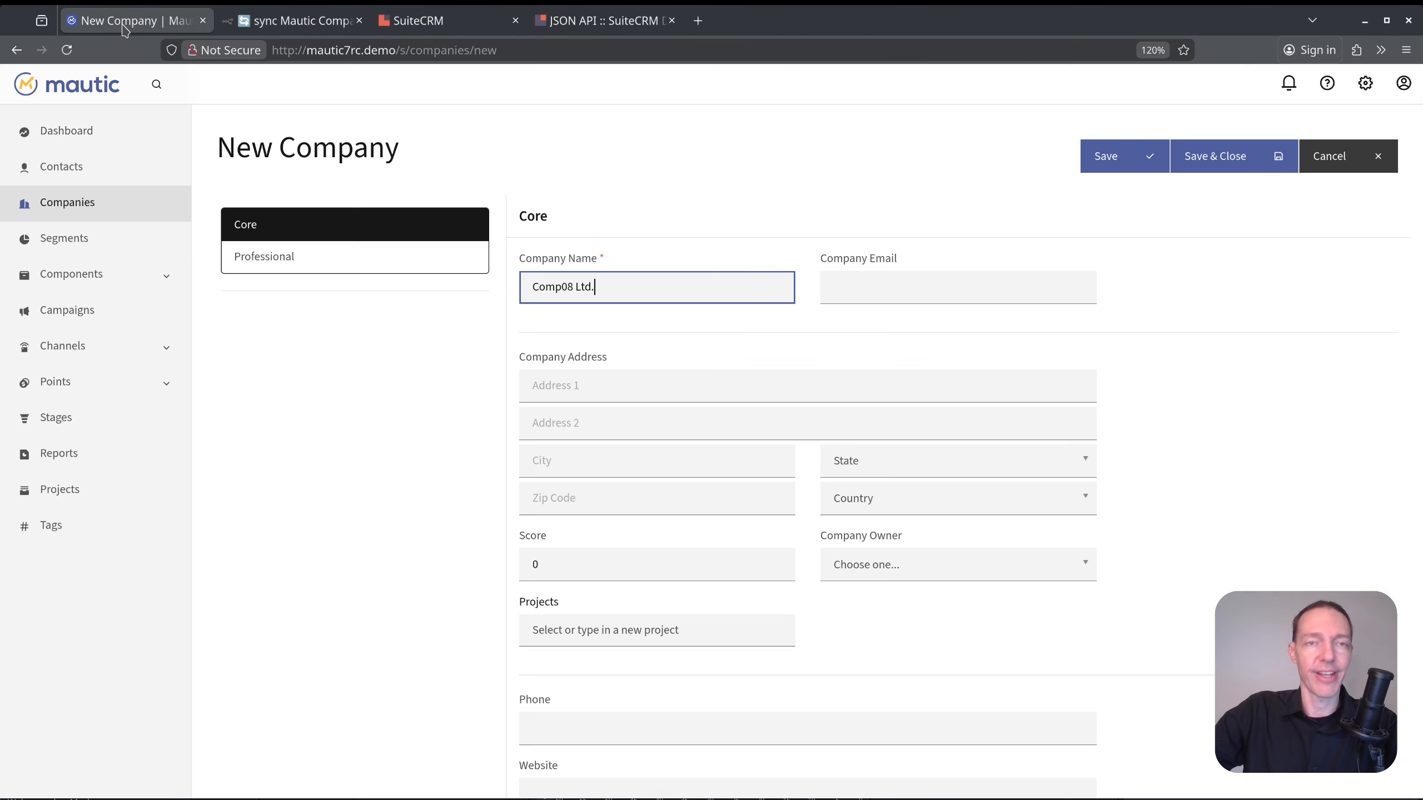
pyautogui.click(1249, 157)
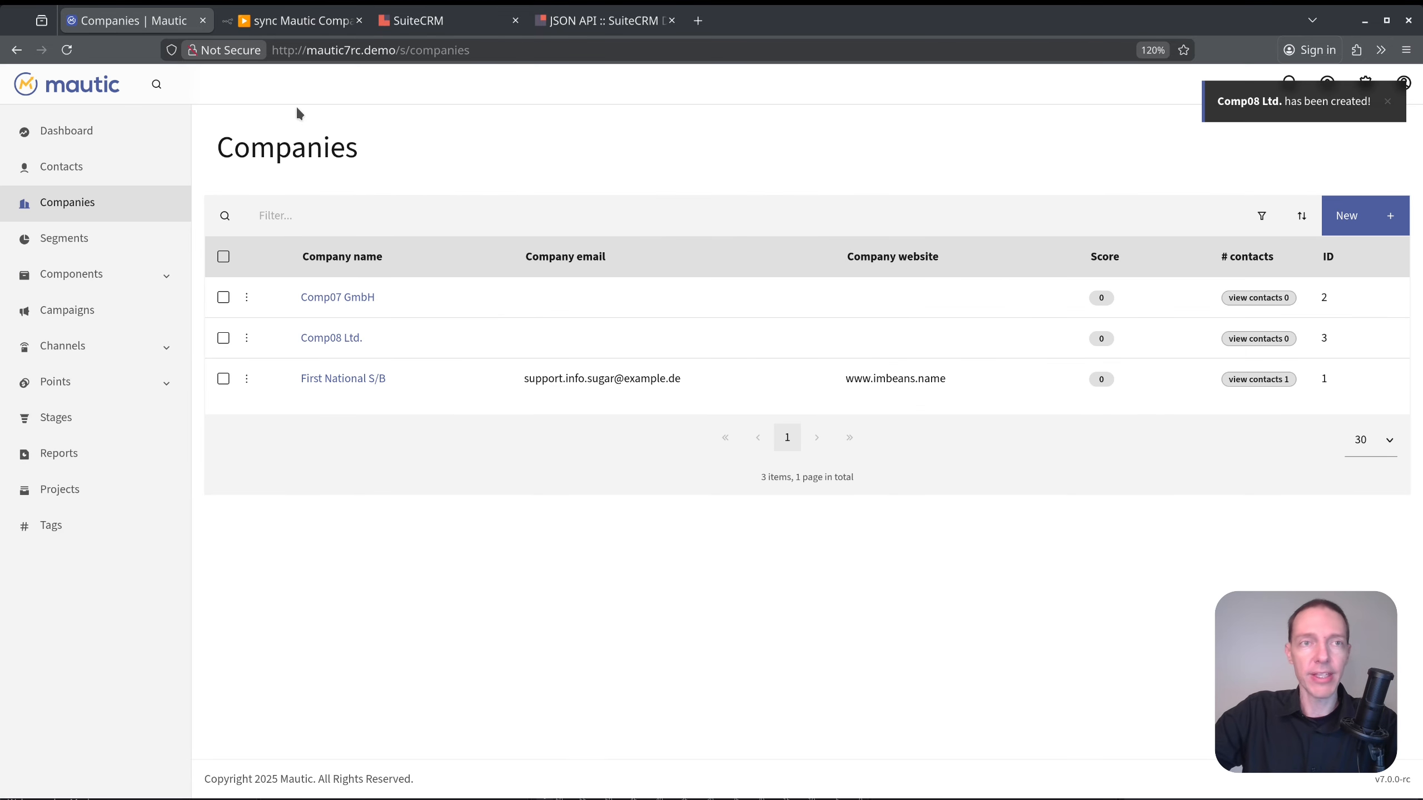
# Switch to n8n and examine the company fields in the Webhook node's JSON output.
pyautogui.click(308, 17)
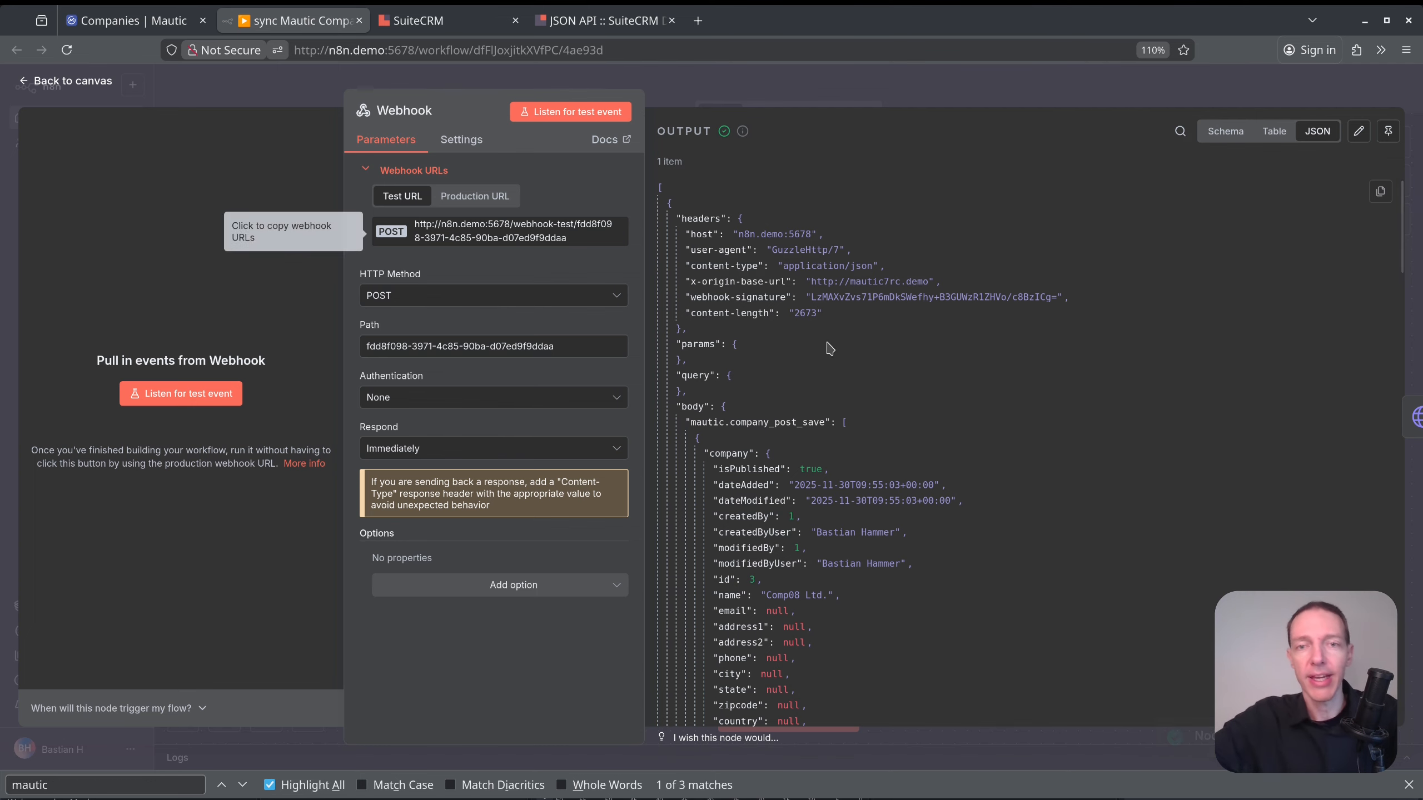
pyautogui.scroll(-10, 821, 414)
pyautogui.scroll(-8, 816, 430)
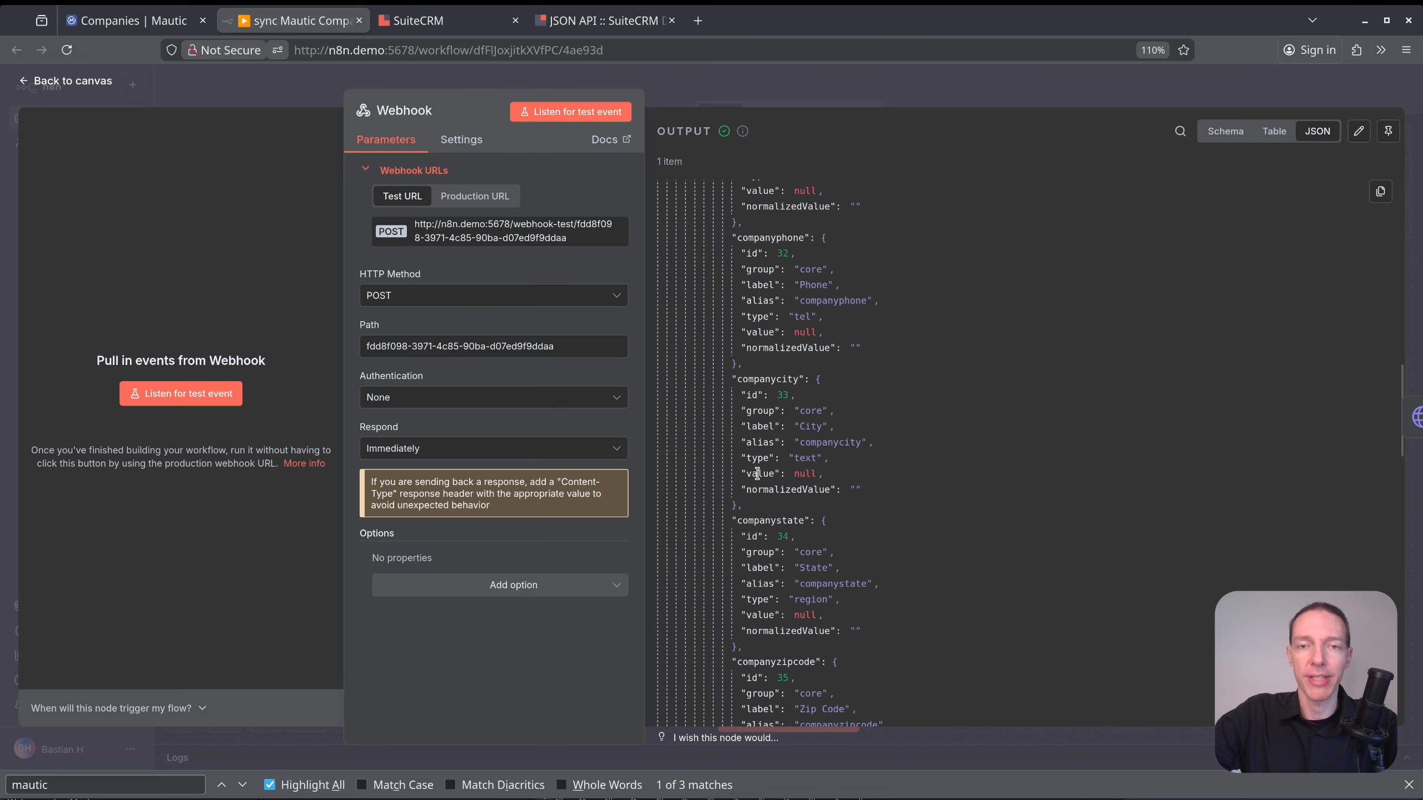
pyautogui.scroll(10, 899, 361)
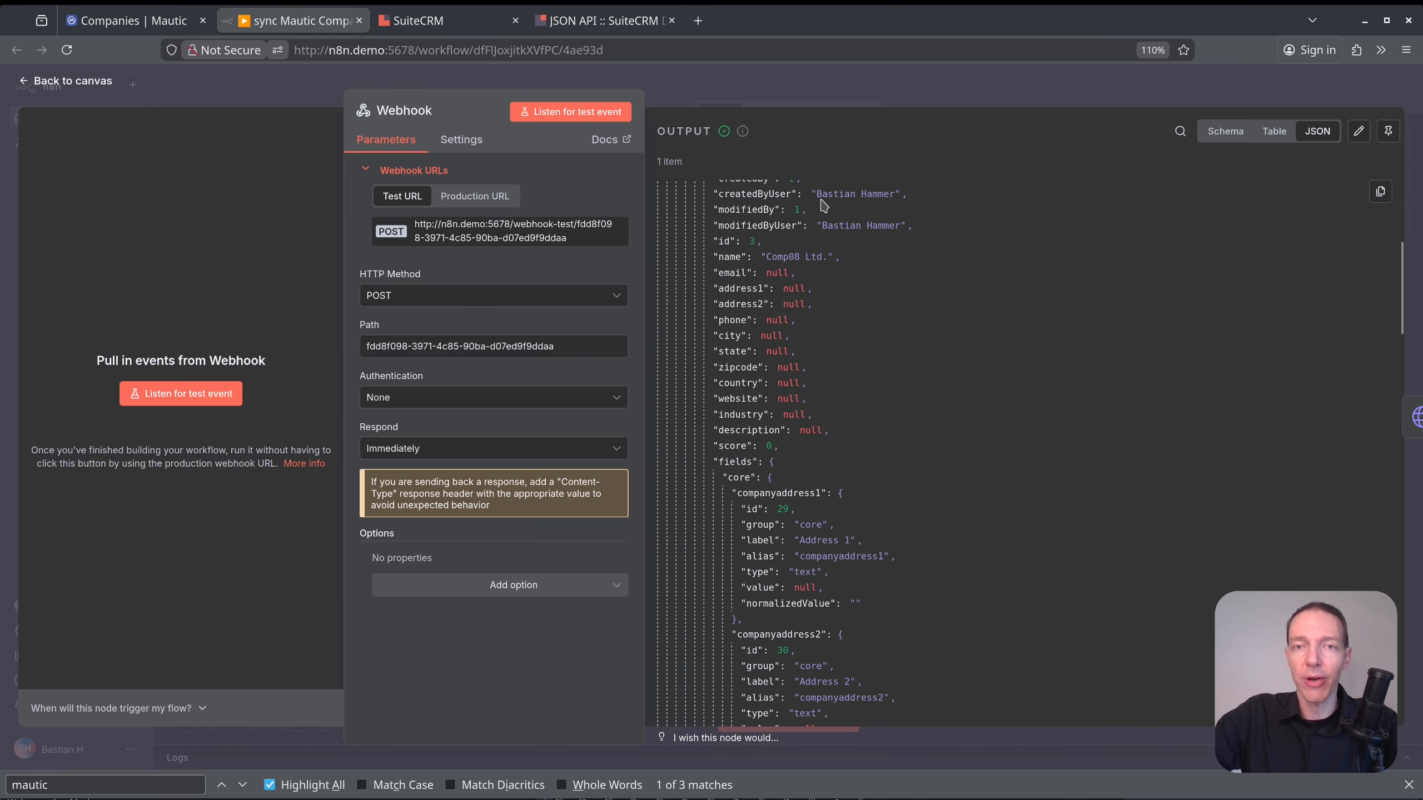
pyautogui.click(941, 94)
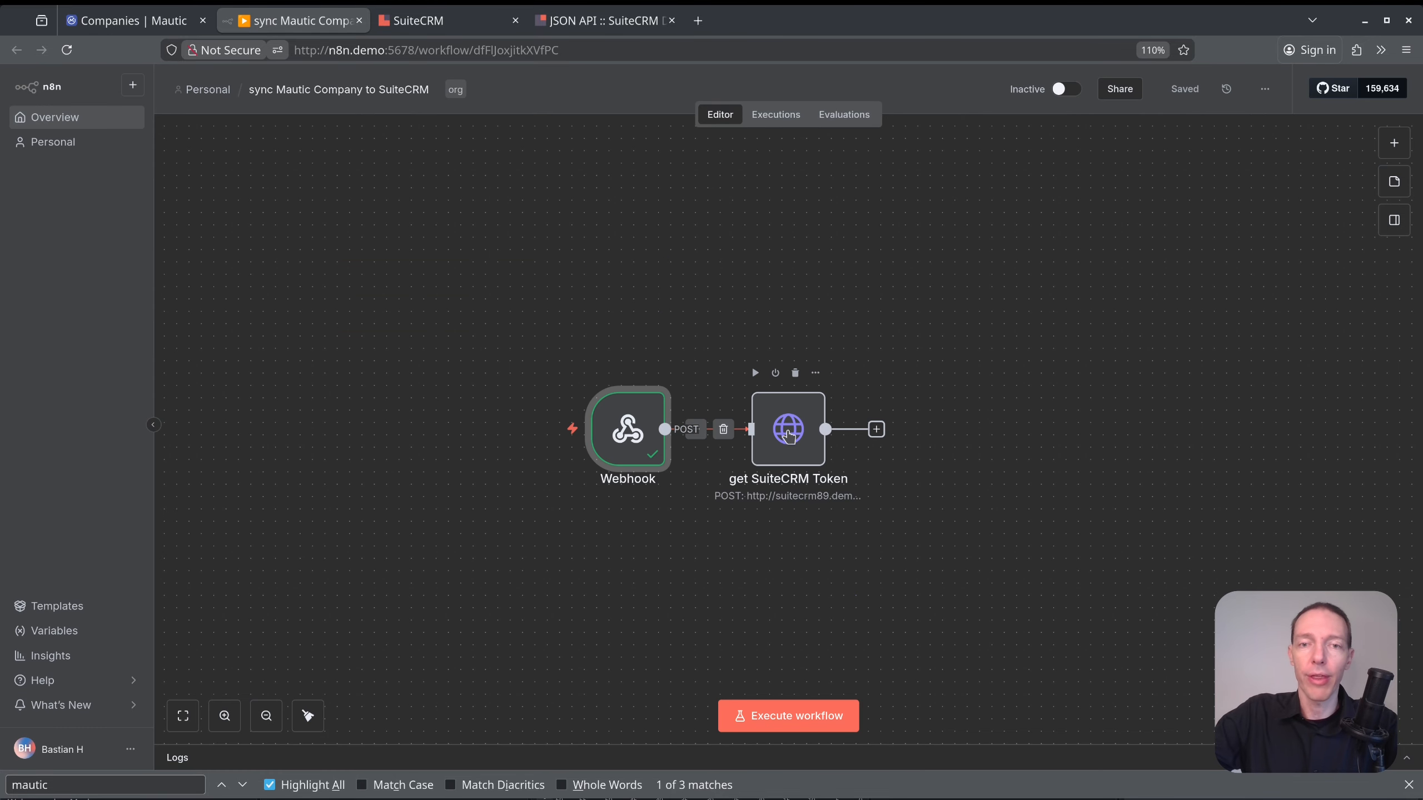
# Execute the get SuiteCRM Token node and review its access token URL and JSON request body.
pyautogui.click(755, 373)
pyautogui.moveTo(914, 501); pyautogui.dragTo(842, 476)
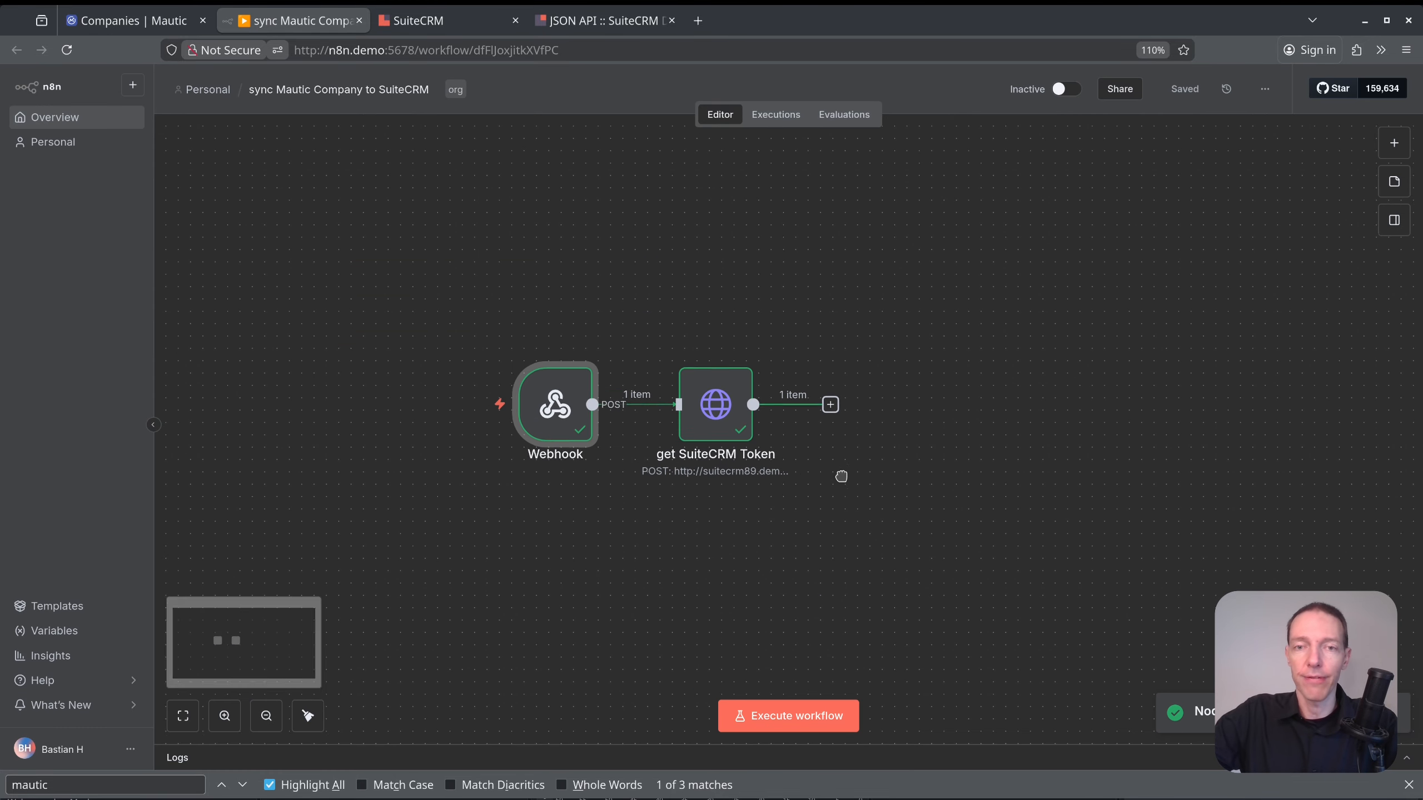
pyautogui.doubleClick(692, 396)
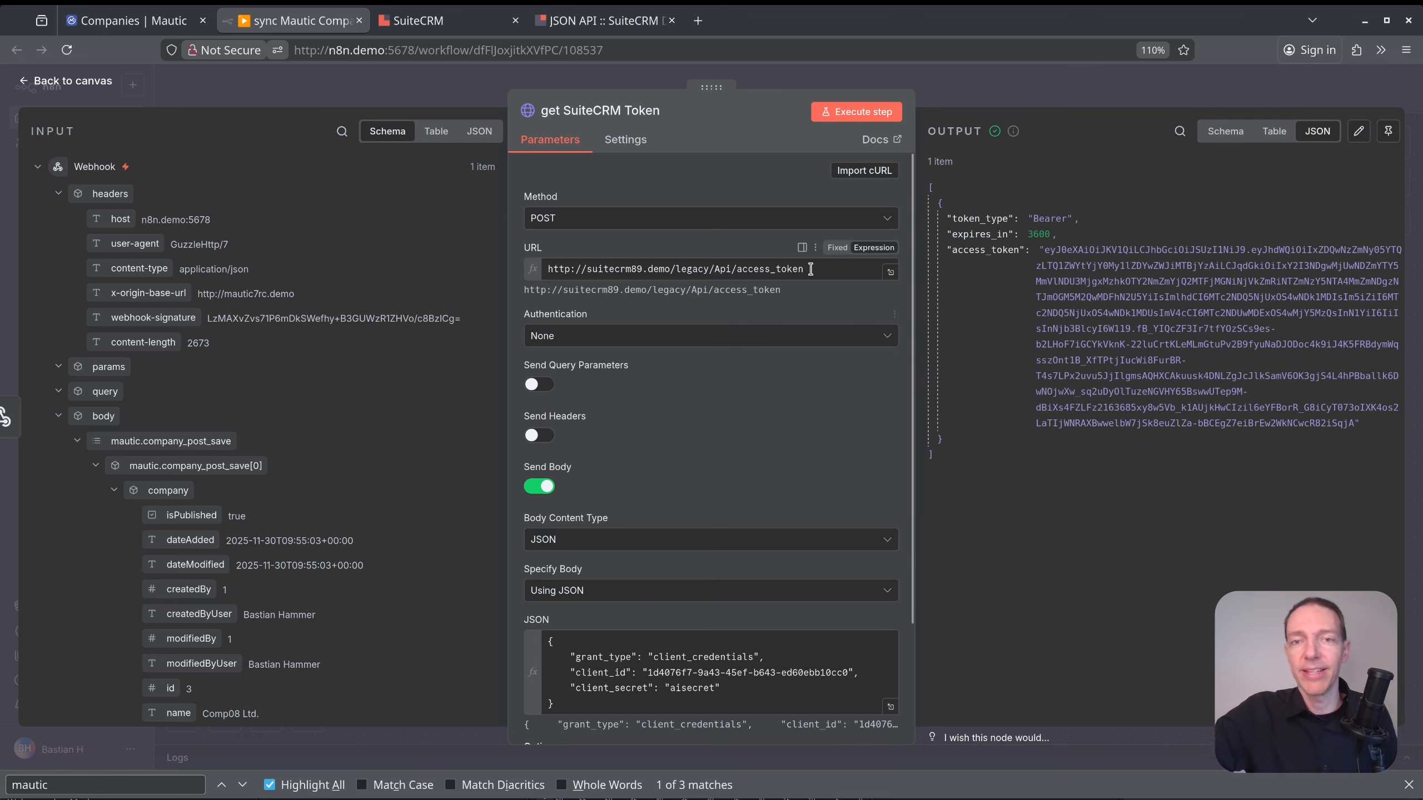
pyautogui.moveTo(811, 269); pyautogui.dragTo(660, 269)
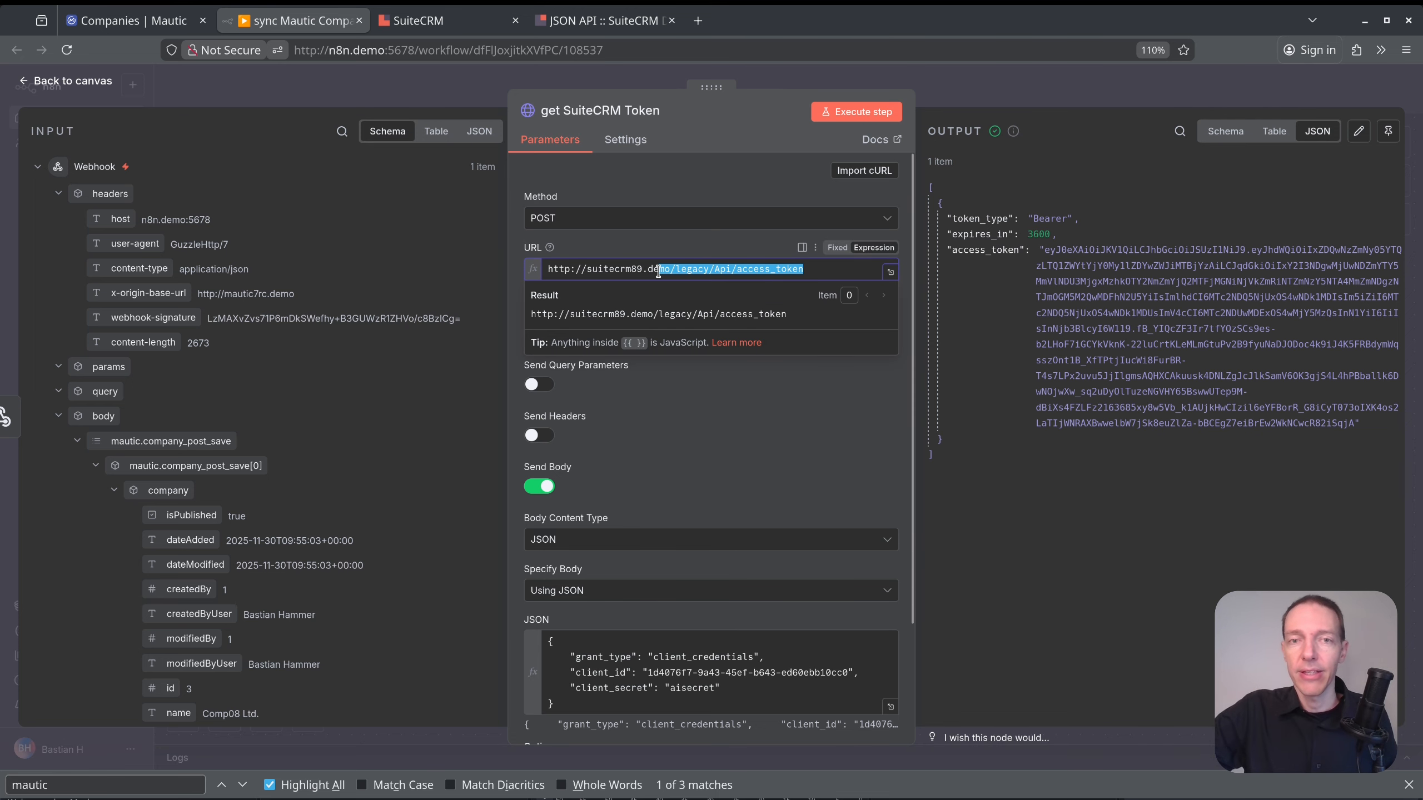
pyautogui.click(730, 269)
pyautogui.moveTo(811, 269); pyautogui.dragTo(675, 269)
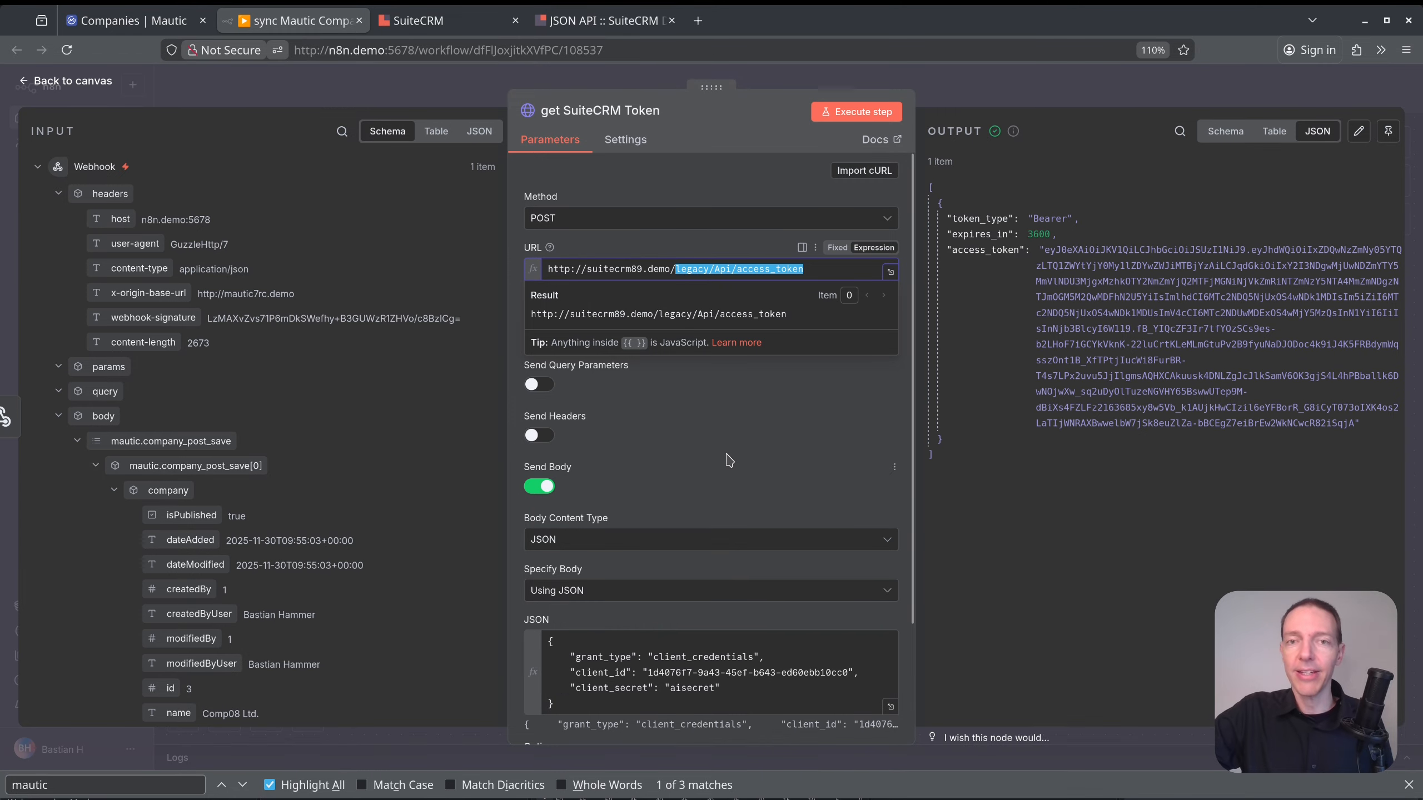
pyautogui.scroll(-3, 727, 462)
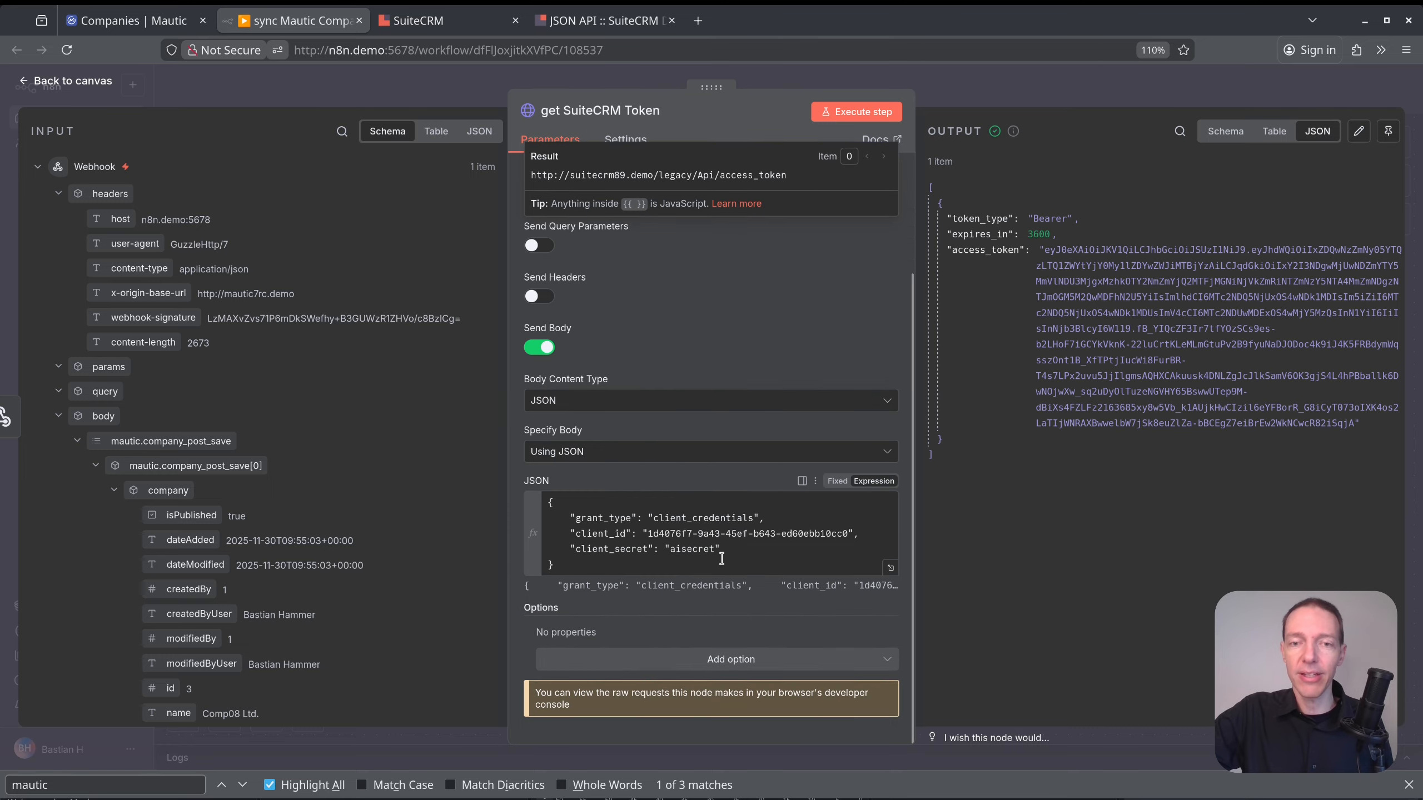
pyautogui.moveTo(721, 549); pyautogui.dragTo(544, 513)
pyautogui.click(773, 548)
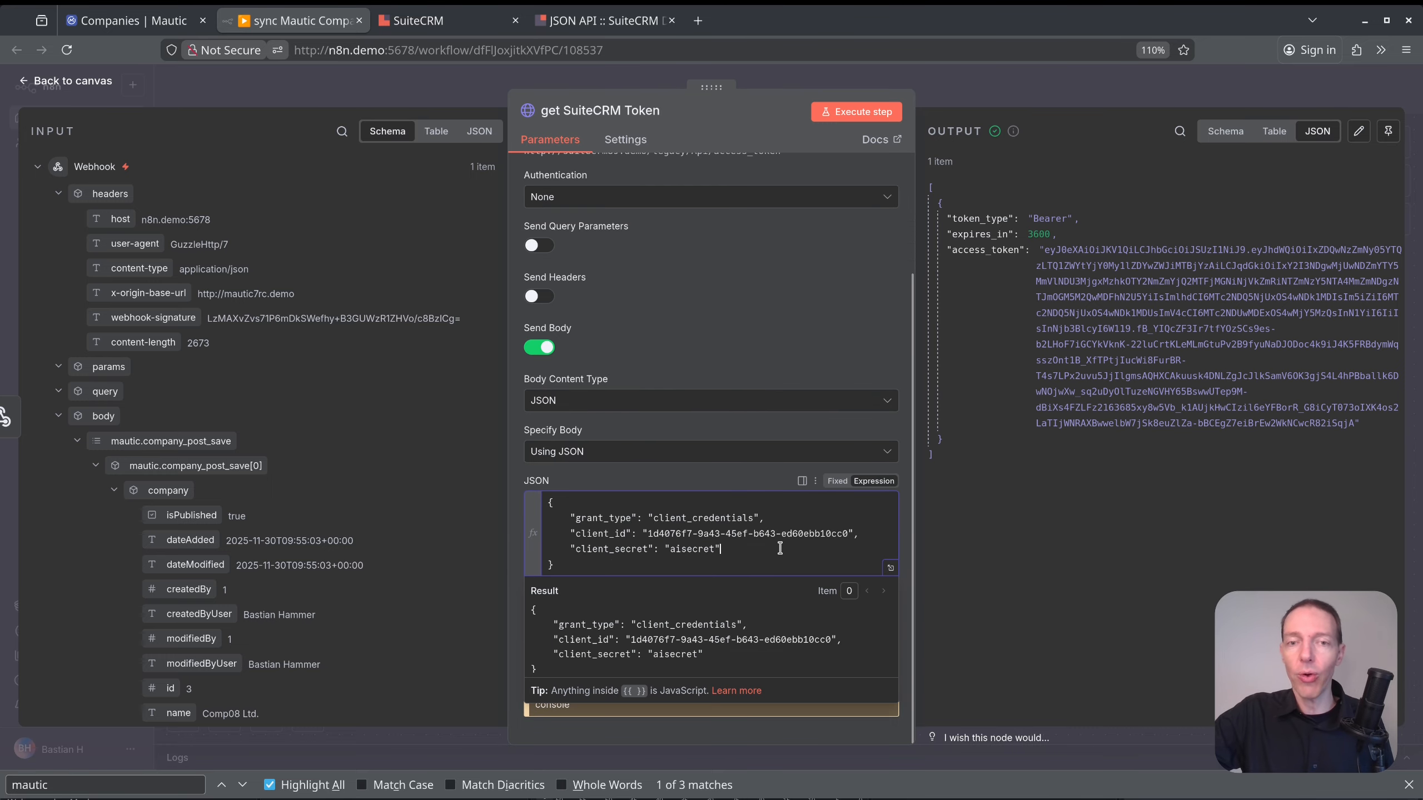
pyautogui.click(957, 102)
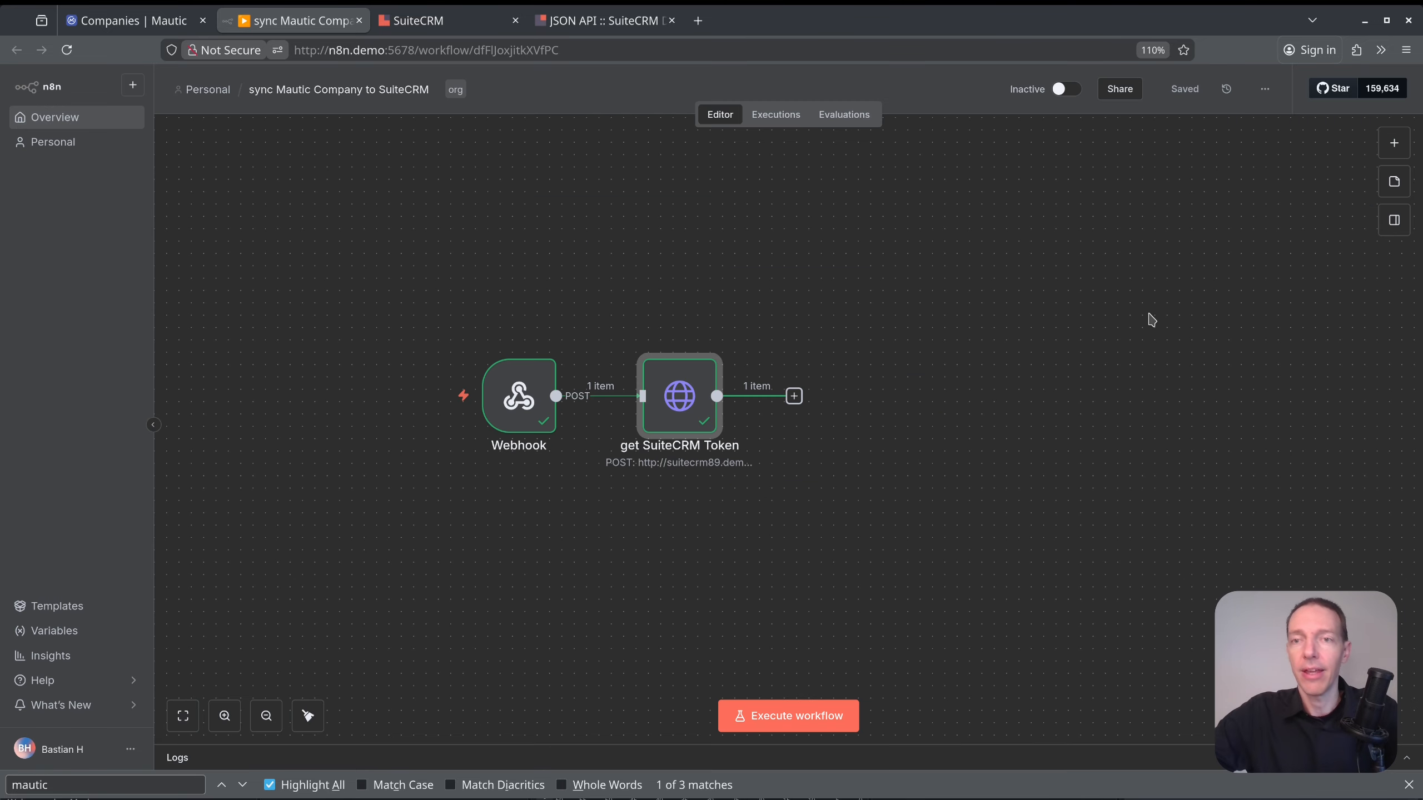
# Duplicate the get SuiteCRM Token node on the workflow canvas.
pyautogui.click(794, 397)
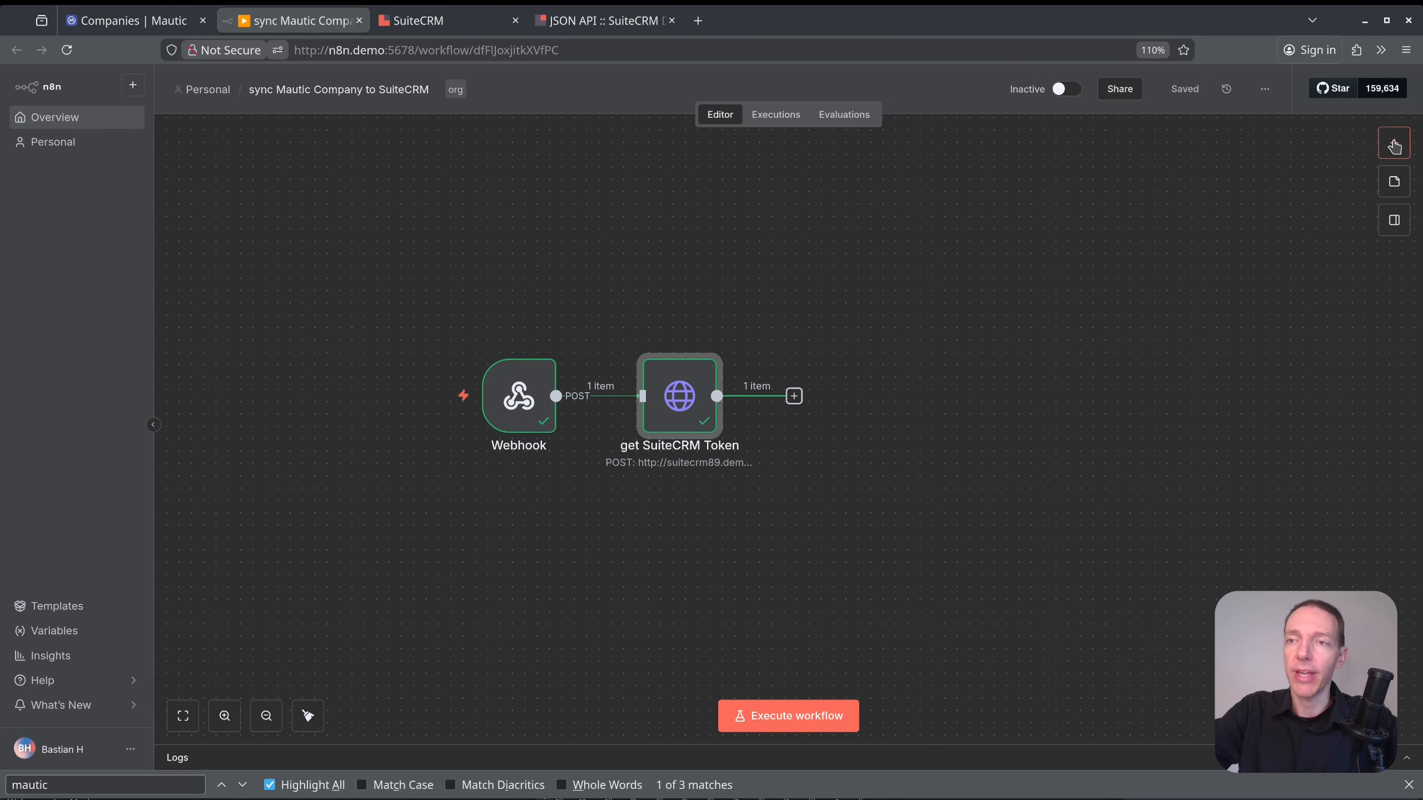
pyautogui.click(913, 246)
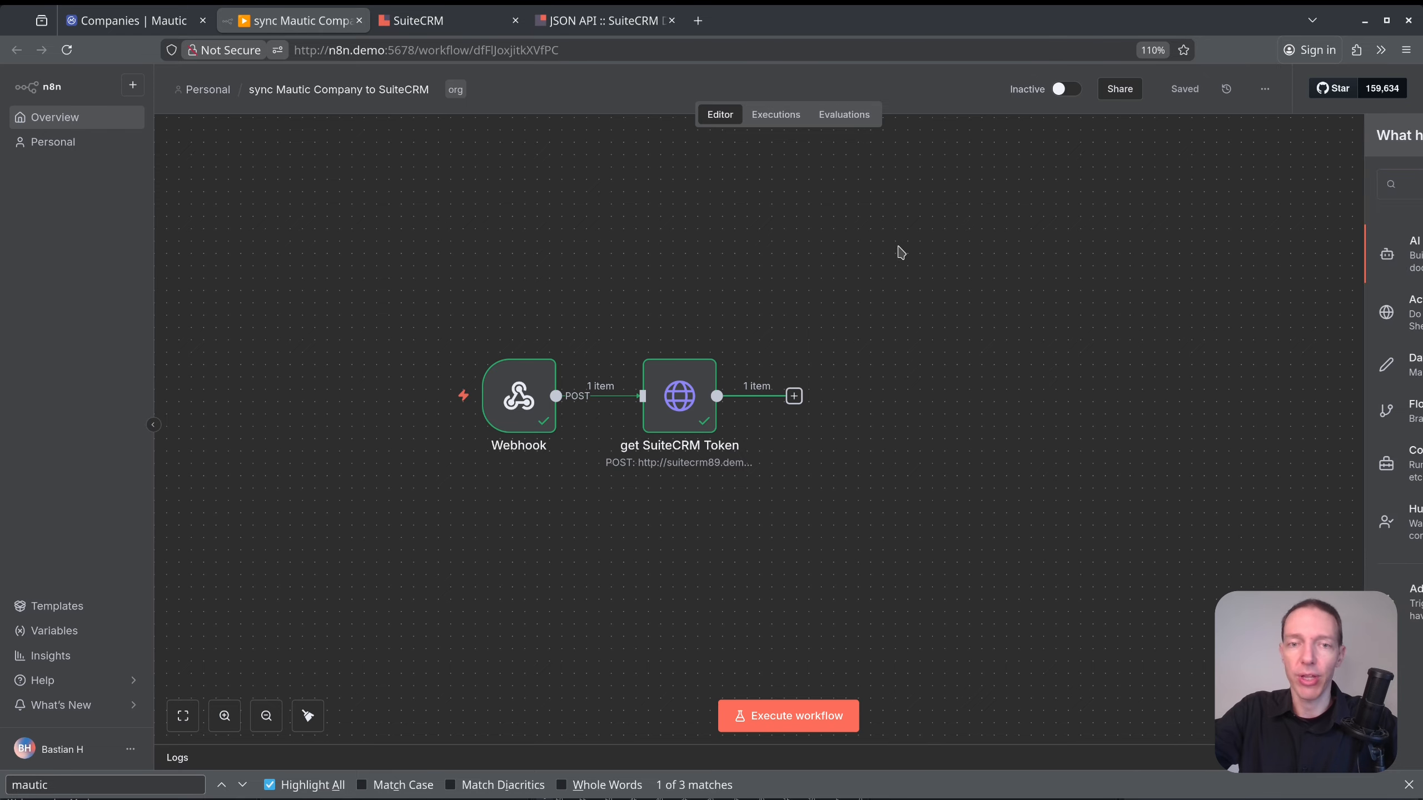
pyautogui.moveTo(666, 395)
pyautogui.hotkey('ctrl', 'd')
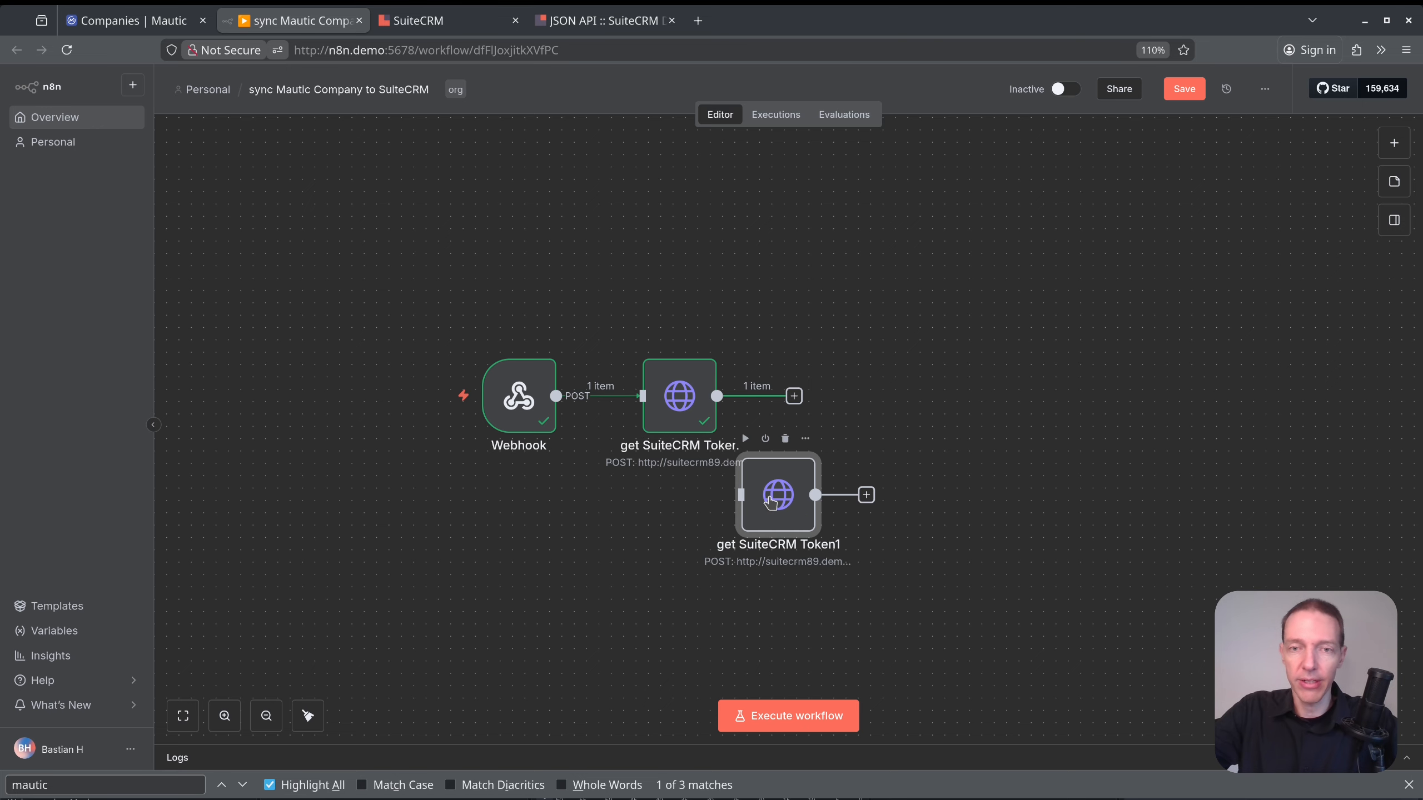
# Place the duplicated node above get SuiteCRM Token's output, connect it to that output, and rename it get SuiteCRM Account.
pyautogui.moveTo(771, 504); pyautogui.dragTo(881, 304)
pyautogui.moveTo(794, 396); pyautogui.dragTo(897, 314)
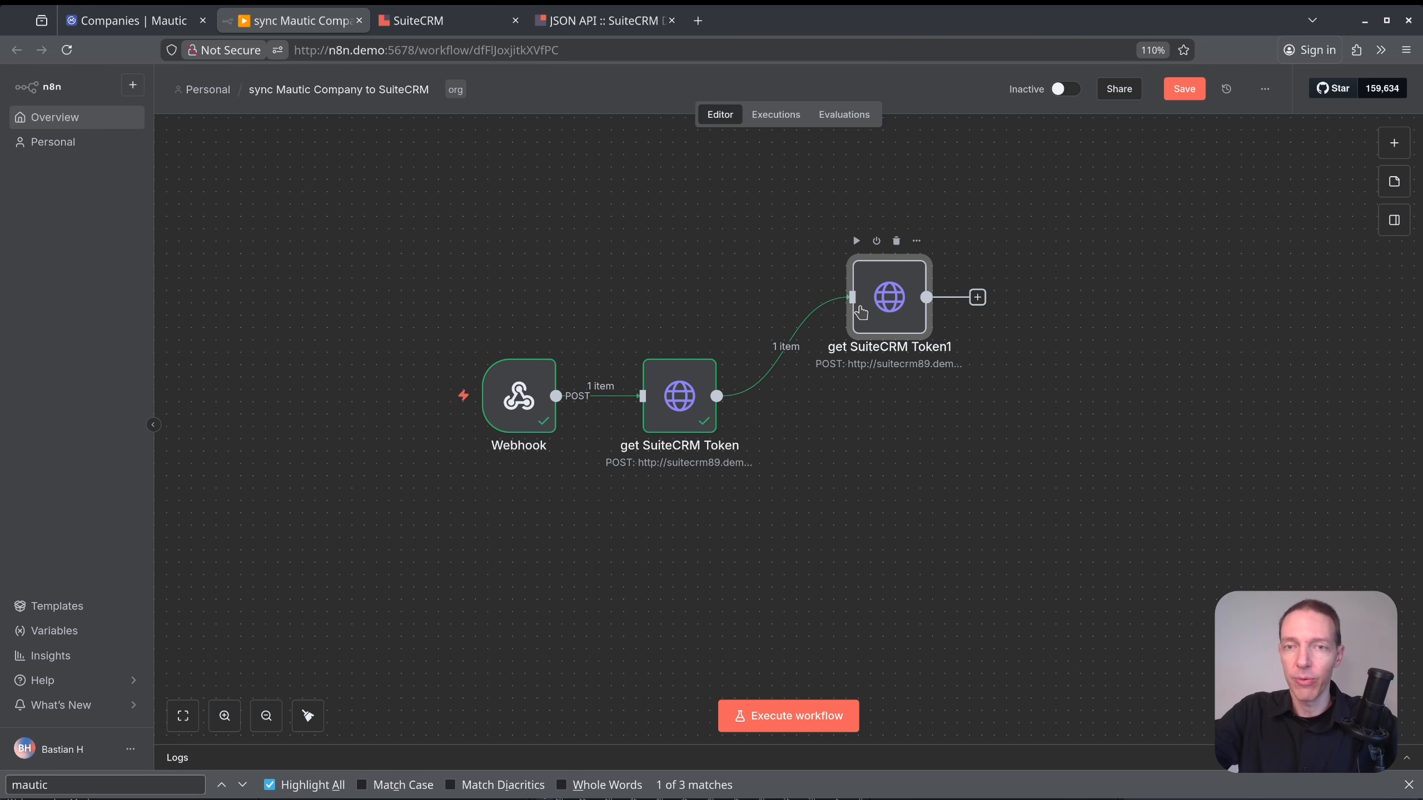
pyautogui.press('F2')
pyautogui.press('End')
pyautogui.hotkey('ctrl', 'shift', 'Left')
pyautogui.write('Accou')
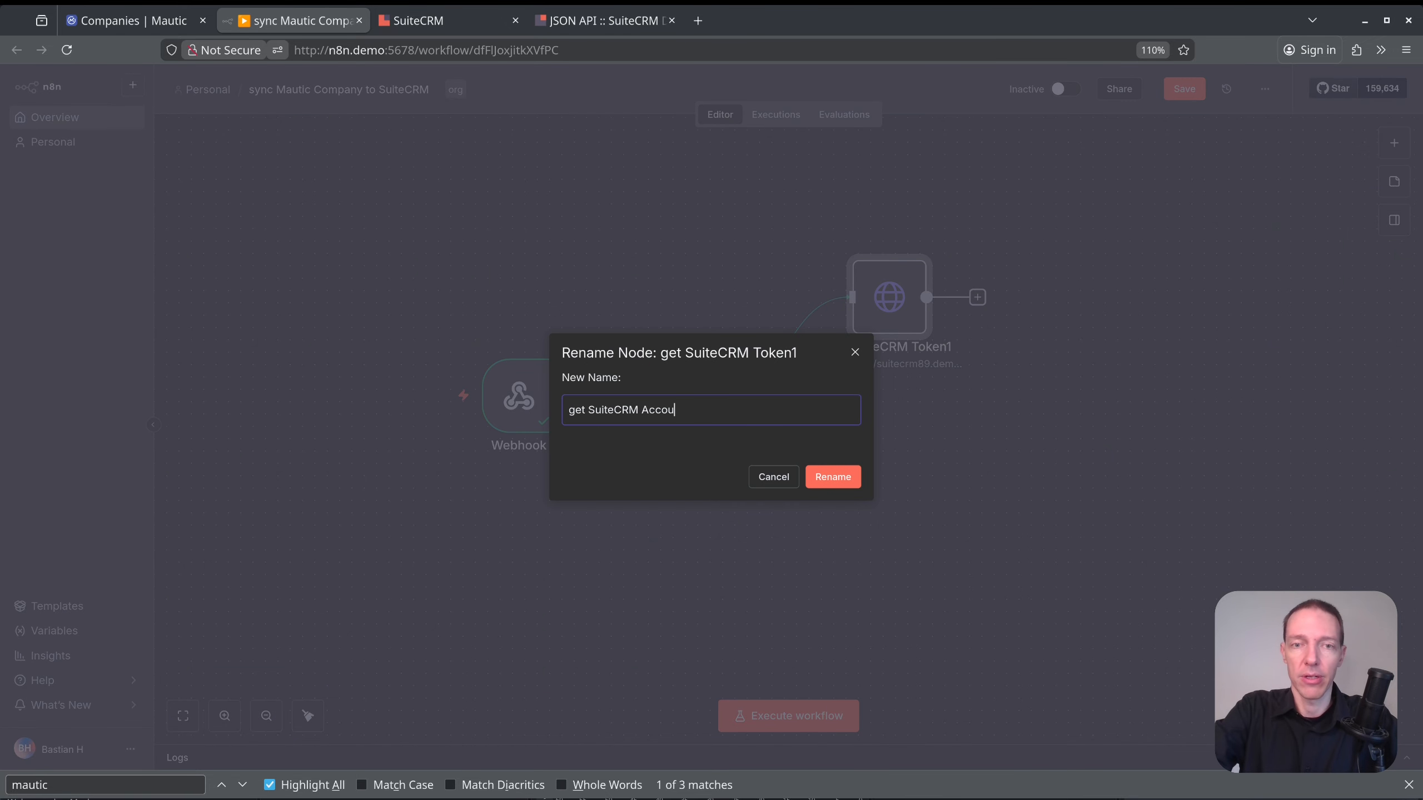
pyautogui.write('nt')
pyautogui.press('Return')
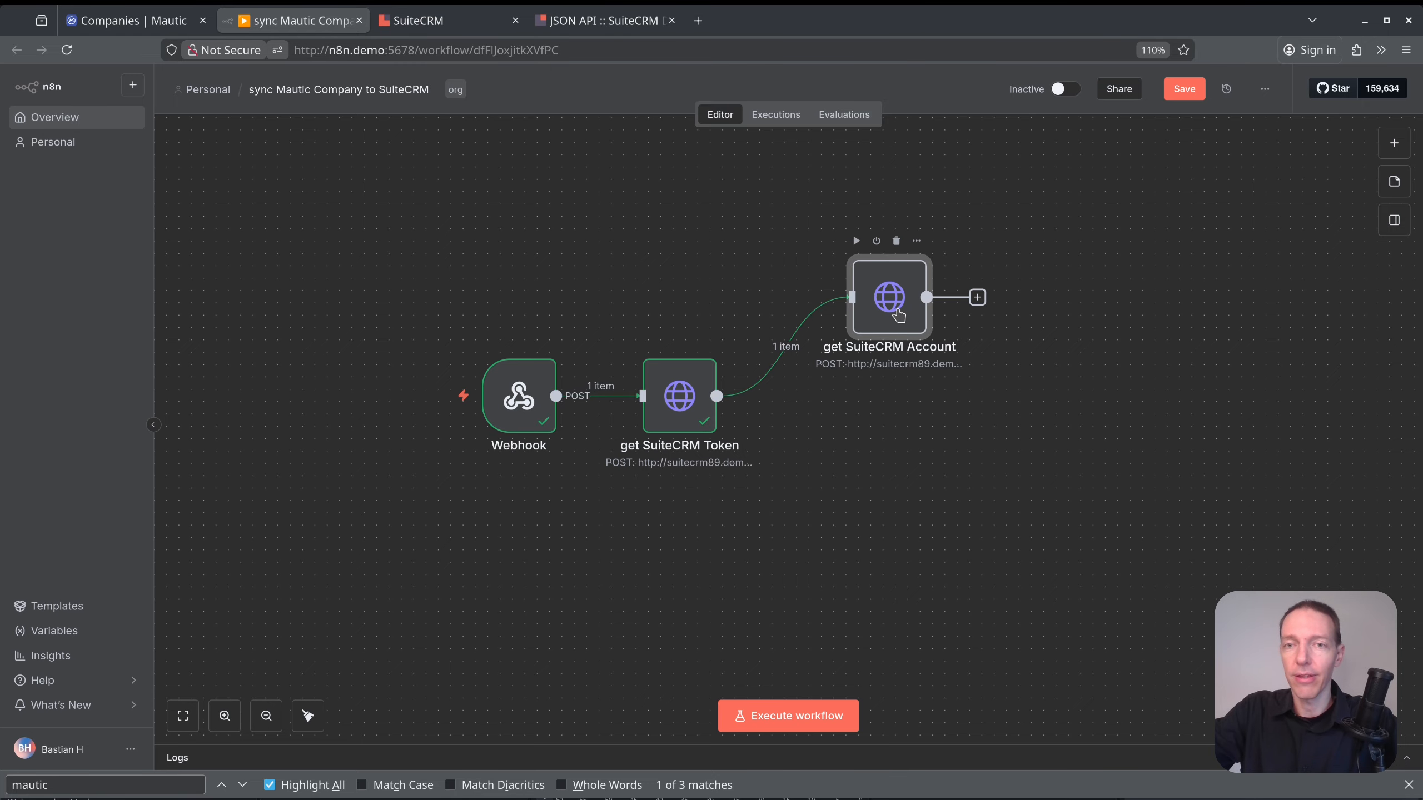
# Open the get SuiteCRM Account node and set its request method to GET.
pyautogui.doubleClick(898, 315)
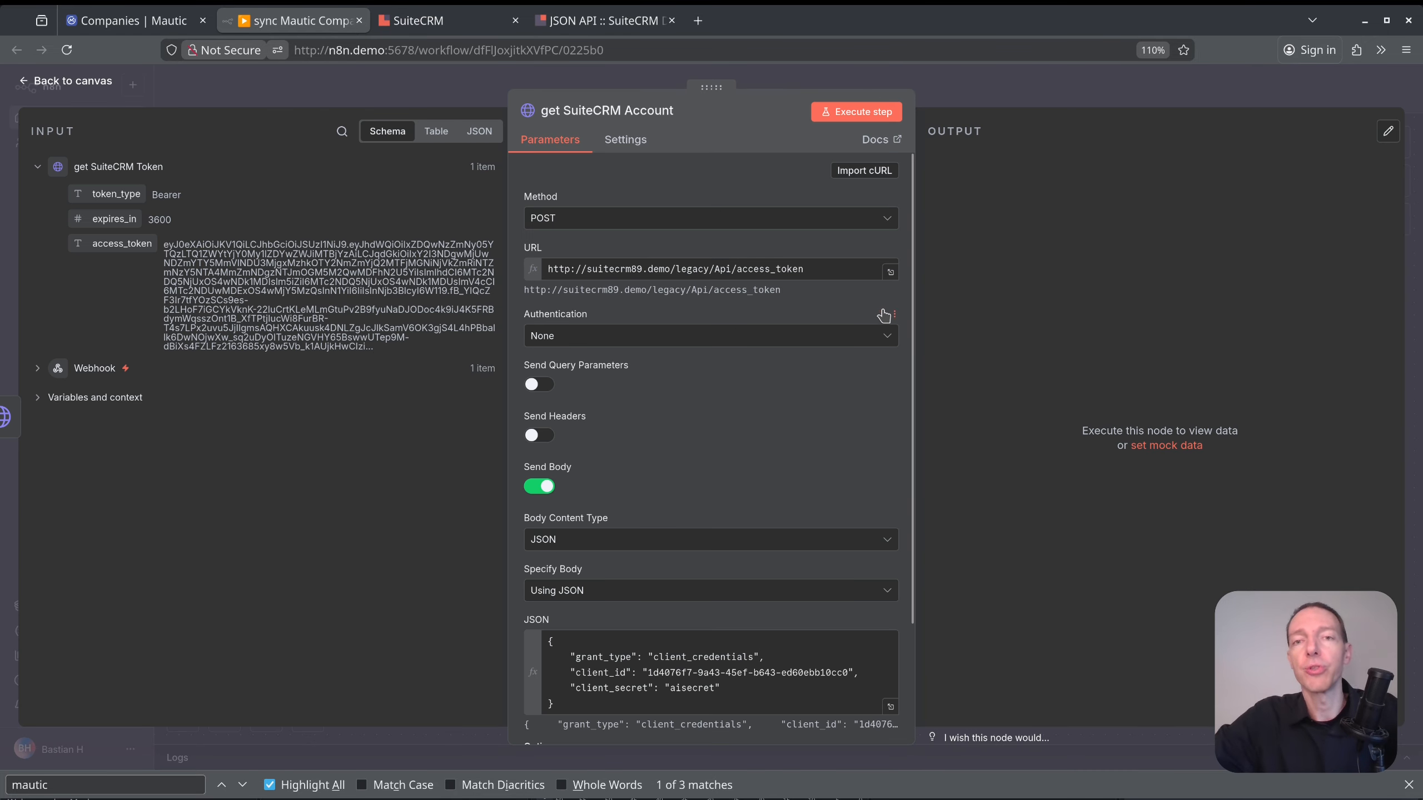
pyautogui.click(598, 221)
pyautogui.click(588, 283)
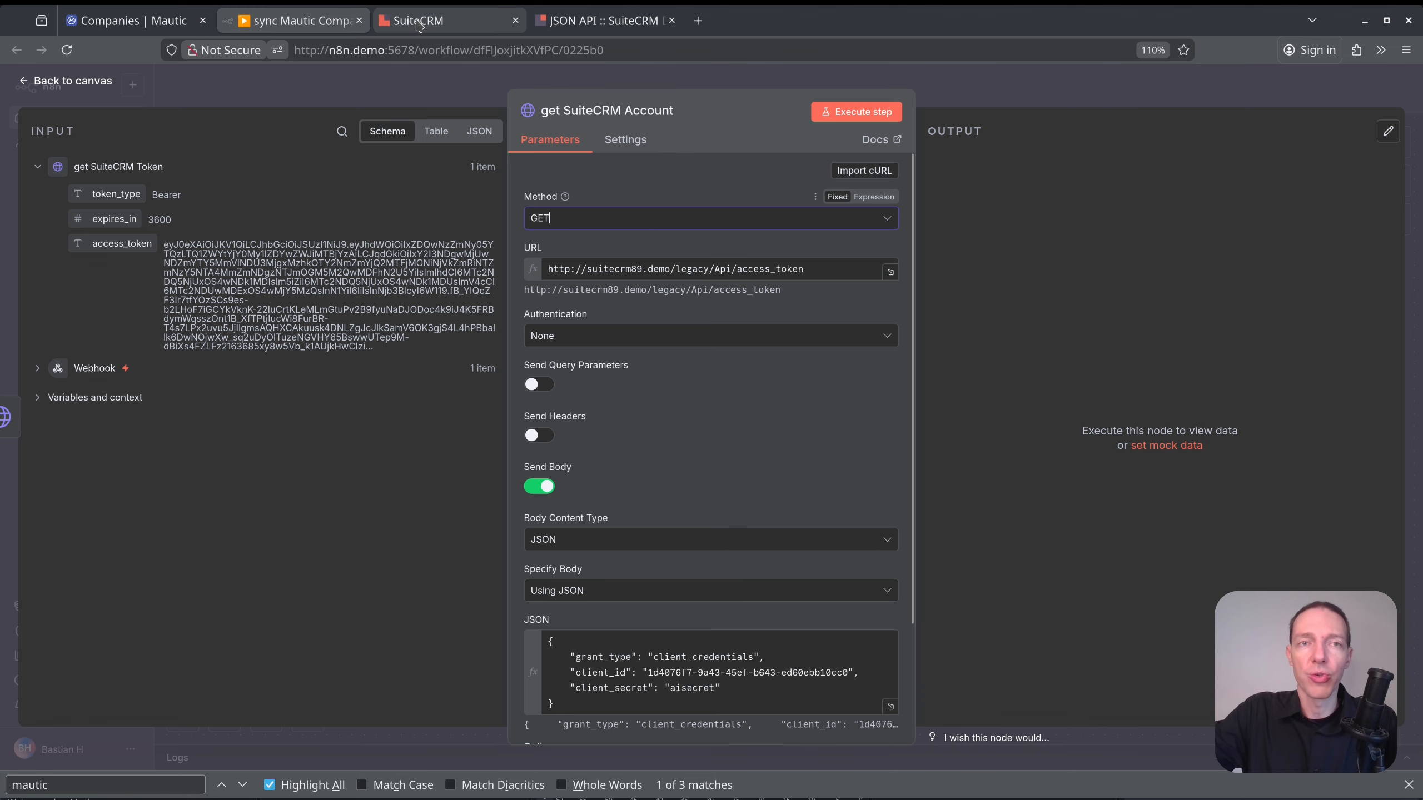
# Switch to the SuiteCRM JSON API documentation and copy the Api/V8/module/{moduleName}/{id} path from Get a module by ID.
pyautogui.click(554, 24)
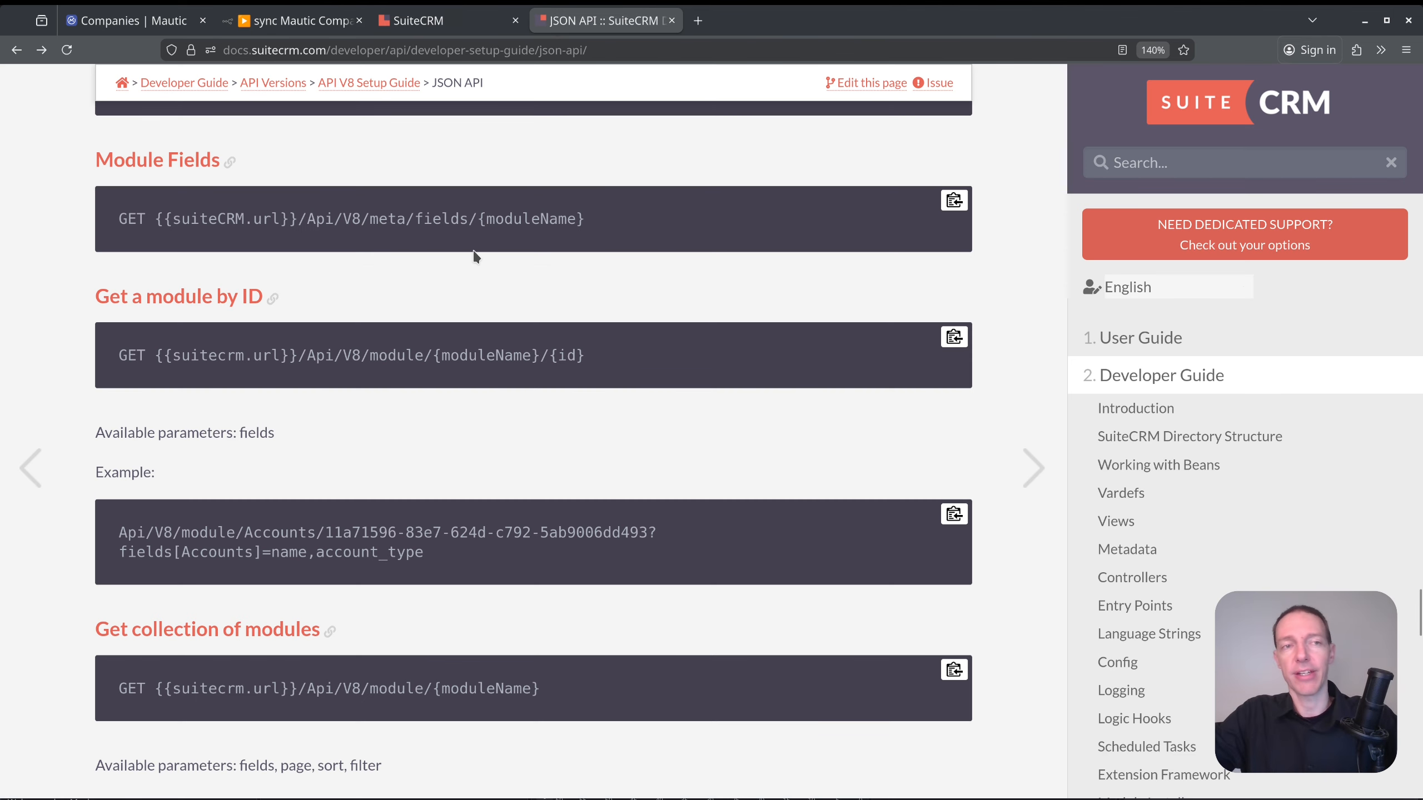
pyautogui.scroll(4, 465, 262)
pyautogui.scroll(-4, 456, 280)
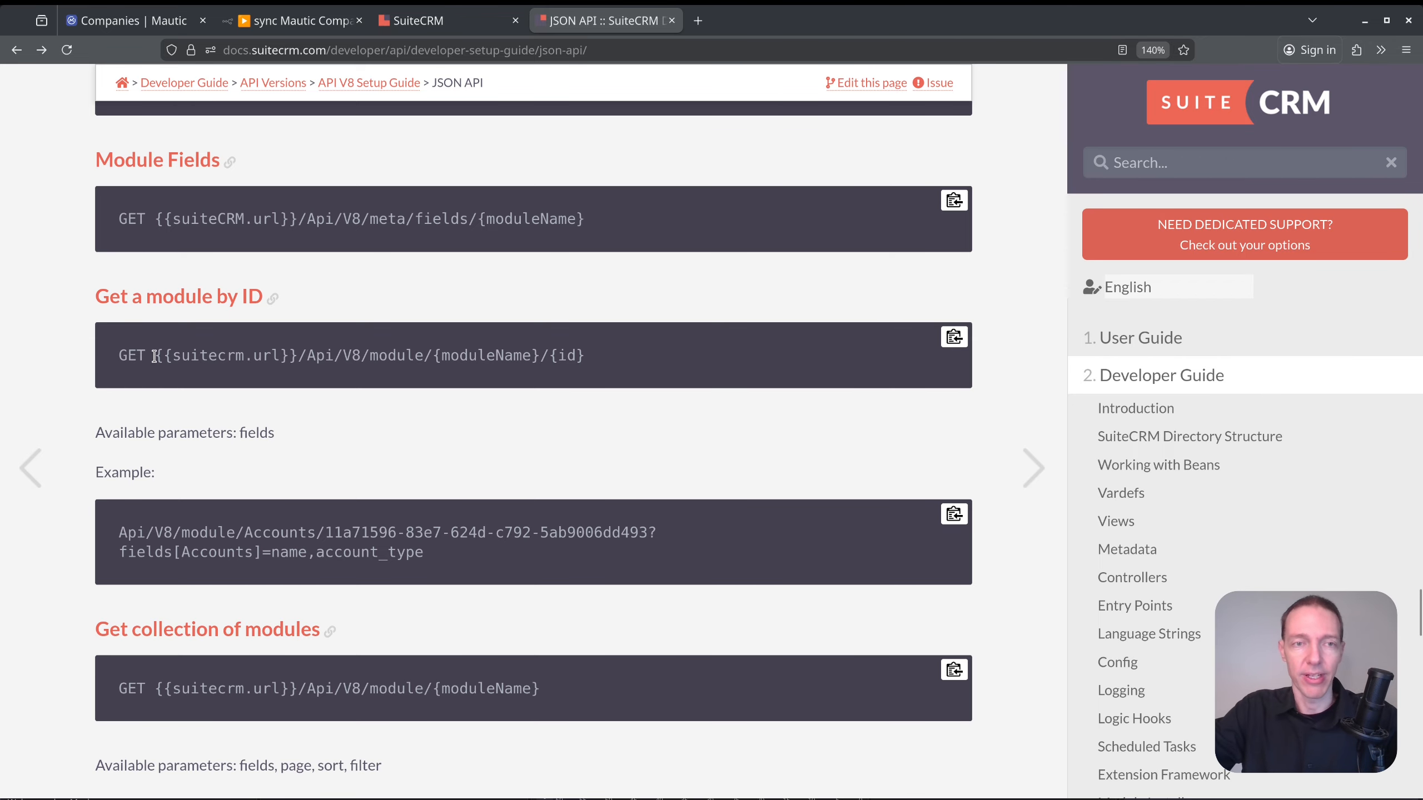
pyautogui.moveTo(310, 355); pyautogui.dragTo(611, 362)
pyautogui.hotkey('ctrl', 'c')
# Return to n8n and replace the URL's Api/access_token part with the copied Api/V8/module/{moduleName}/{id} path.
pyautogui.click(415, 11)
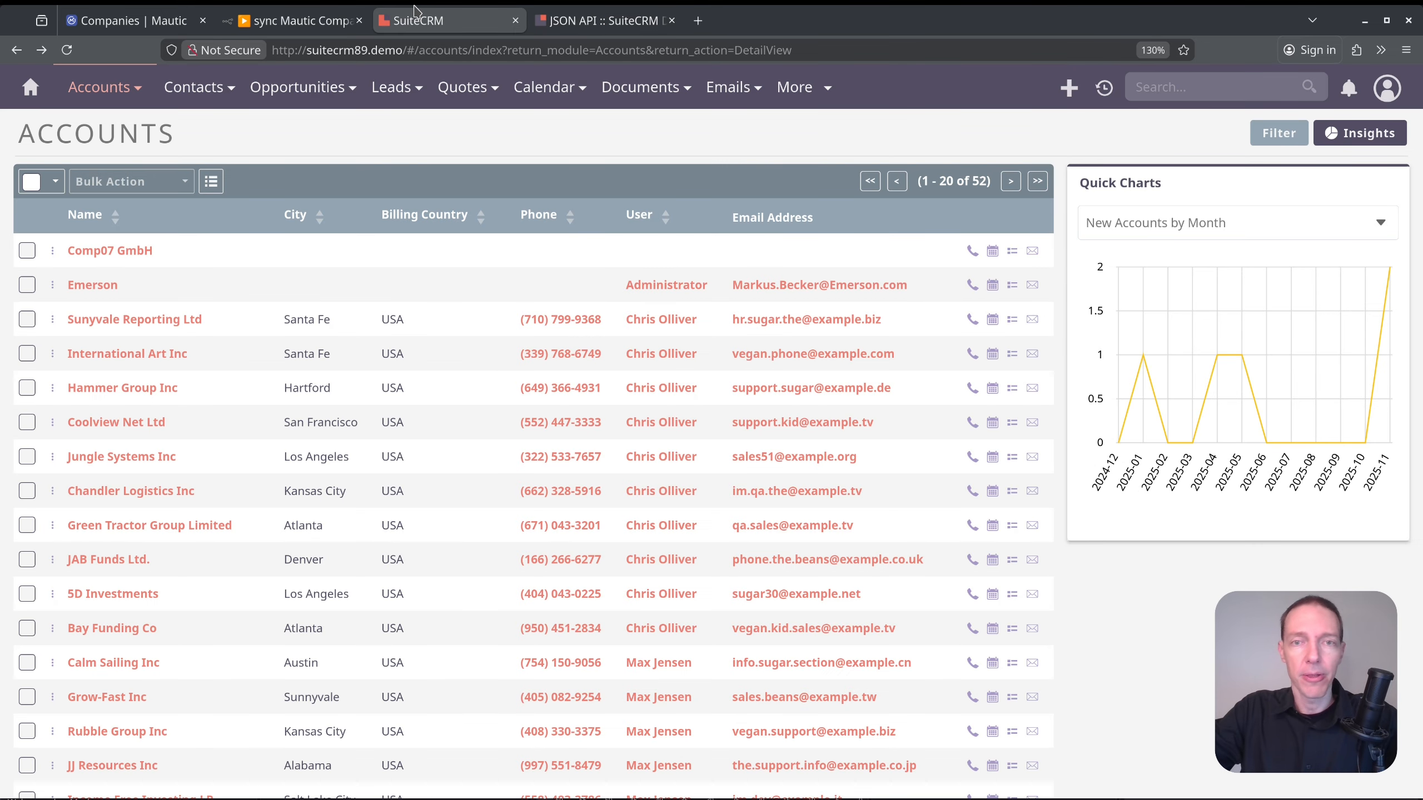
pyautogui.hotkey('ctrl', 'pageup')
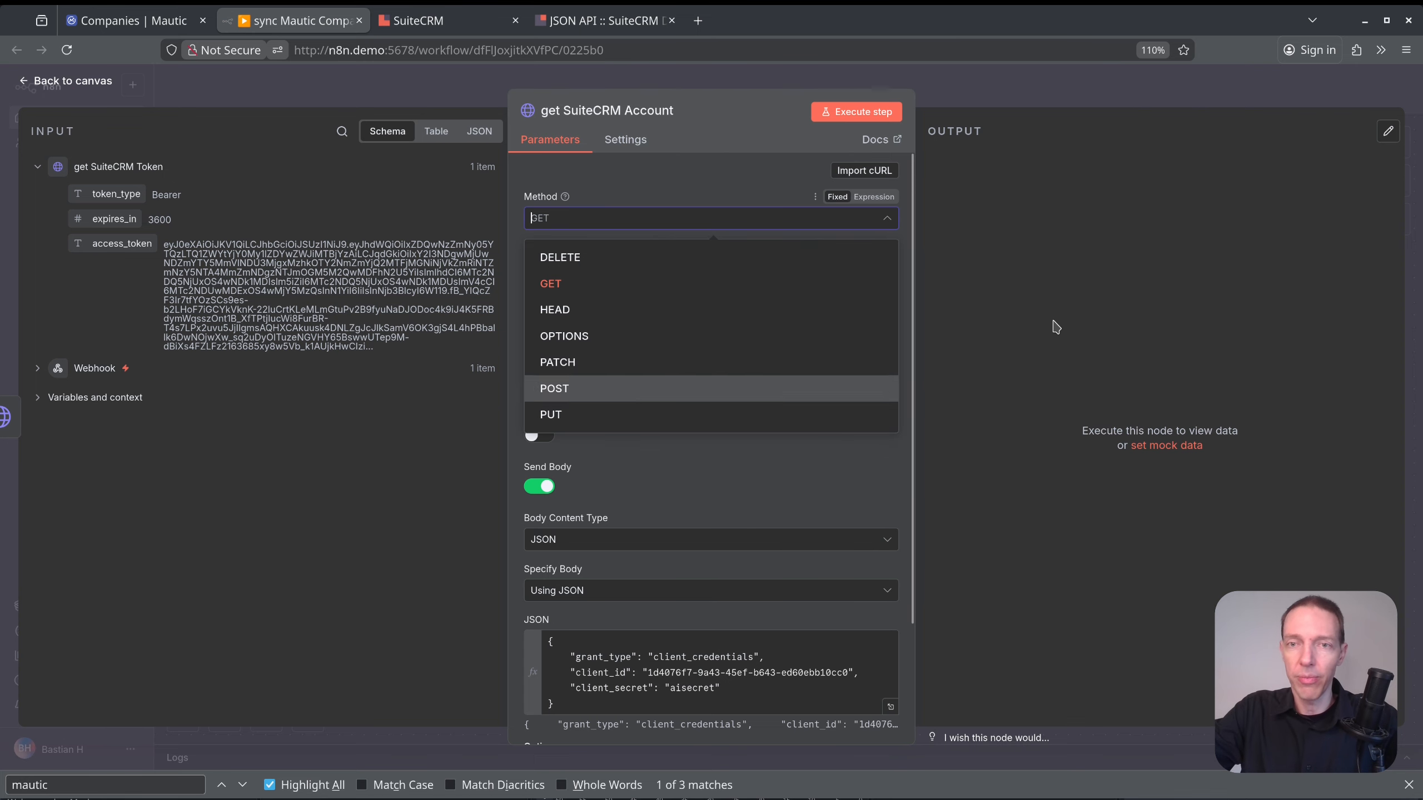
pyautogui.click(1055, 326)
pyautogui.moveTo(826, 268); pyautogui.dragTo(719, 269)
pyautogui.hotkey('ctrl', 'v')
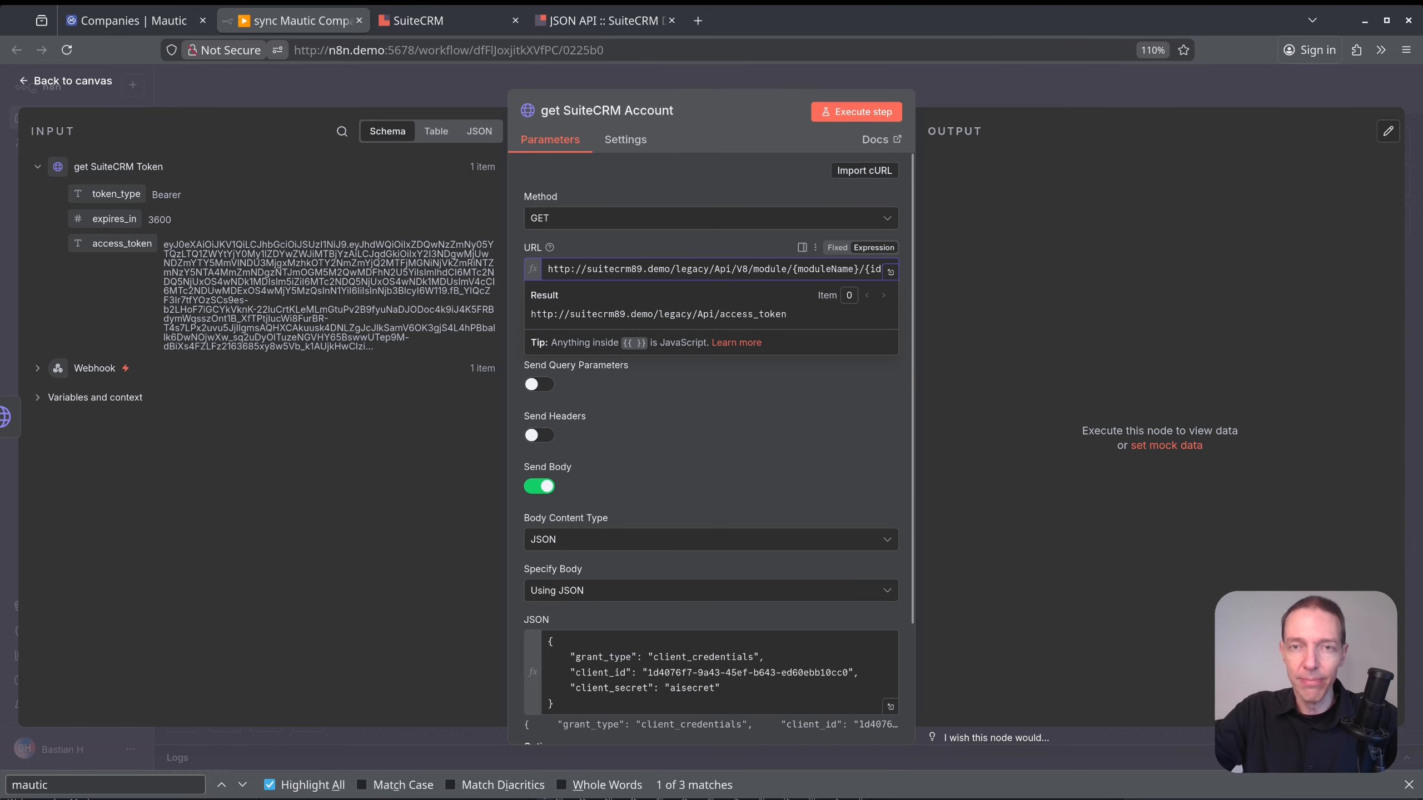
# Replace the {moduleName}/{id} placeholders in the URL with Accounts/.
pyautogui.doubleClick(704, 269)
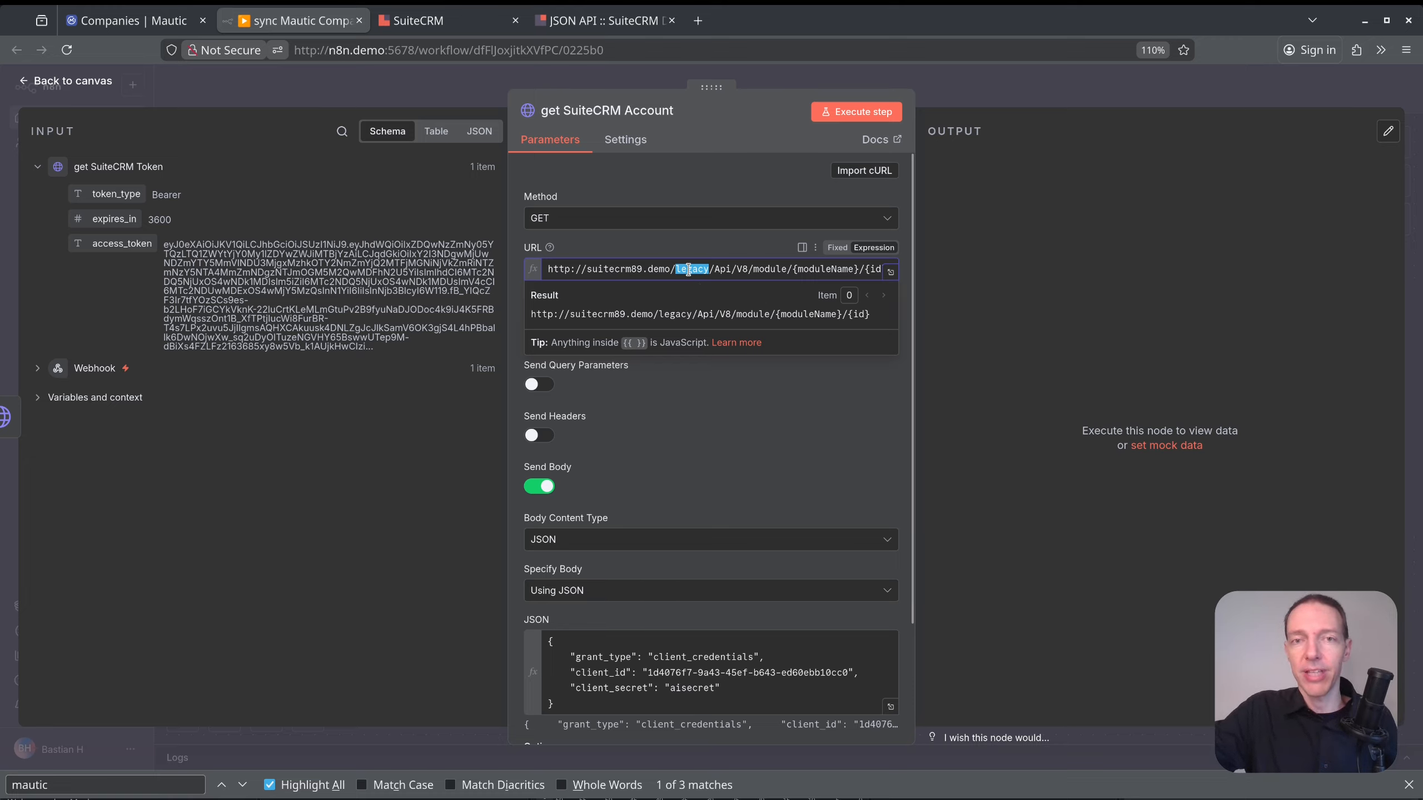
pyautogui.click(727, 268)
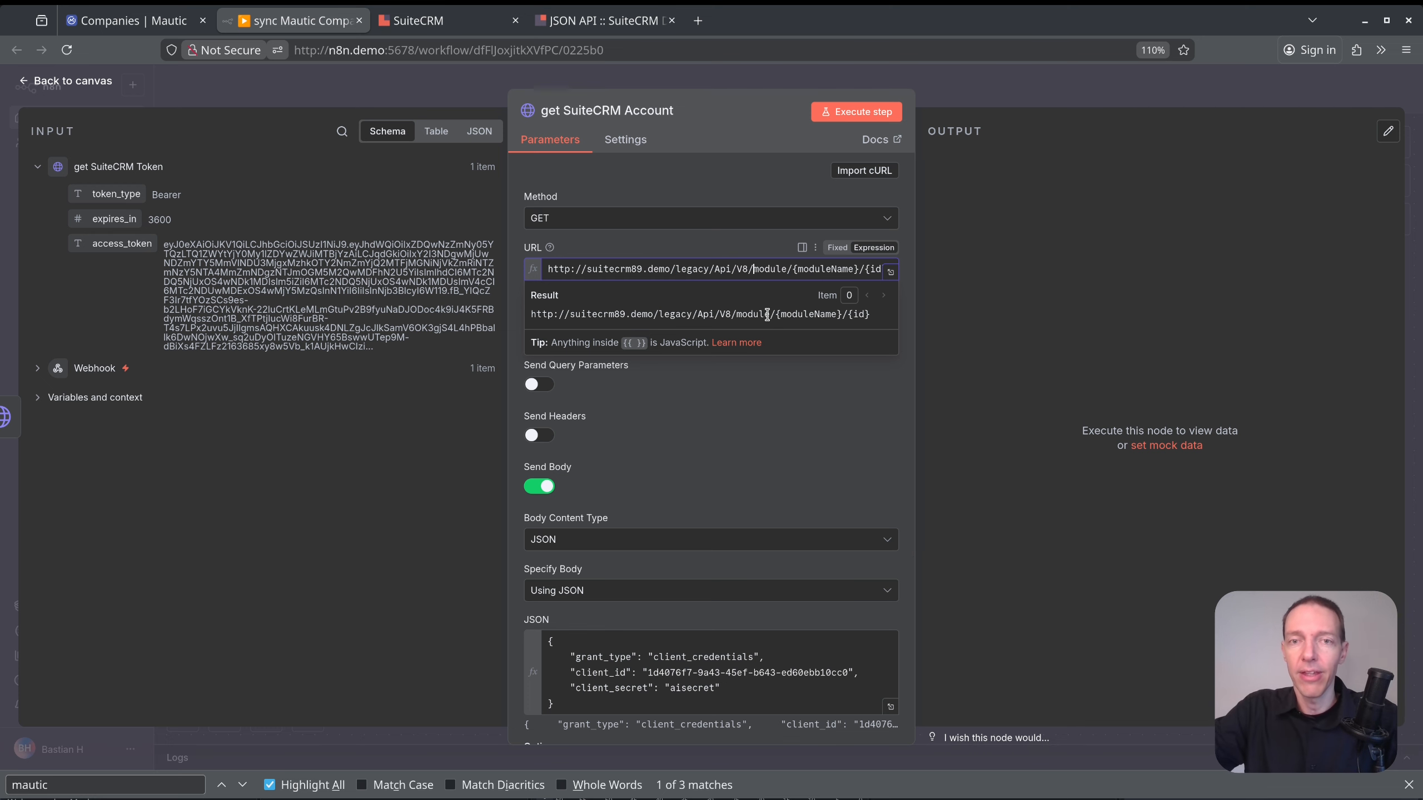
pyautogui.hotkey('ctrl', 'shift', 'Right')
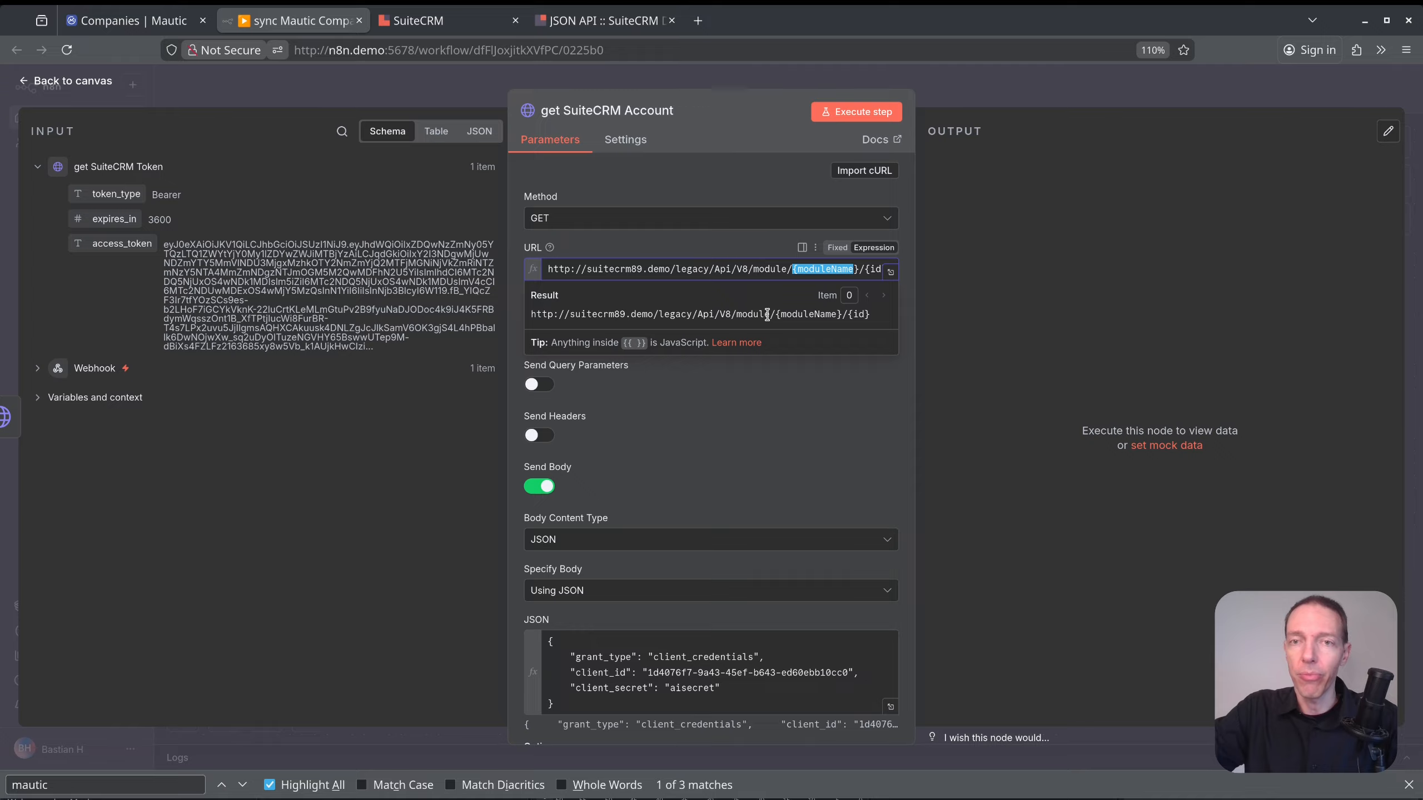
pyautogui.write('Accounts')
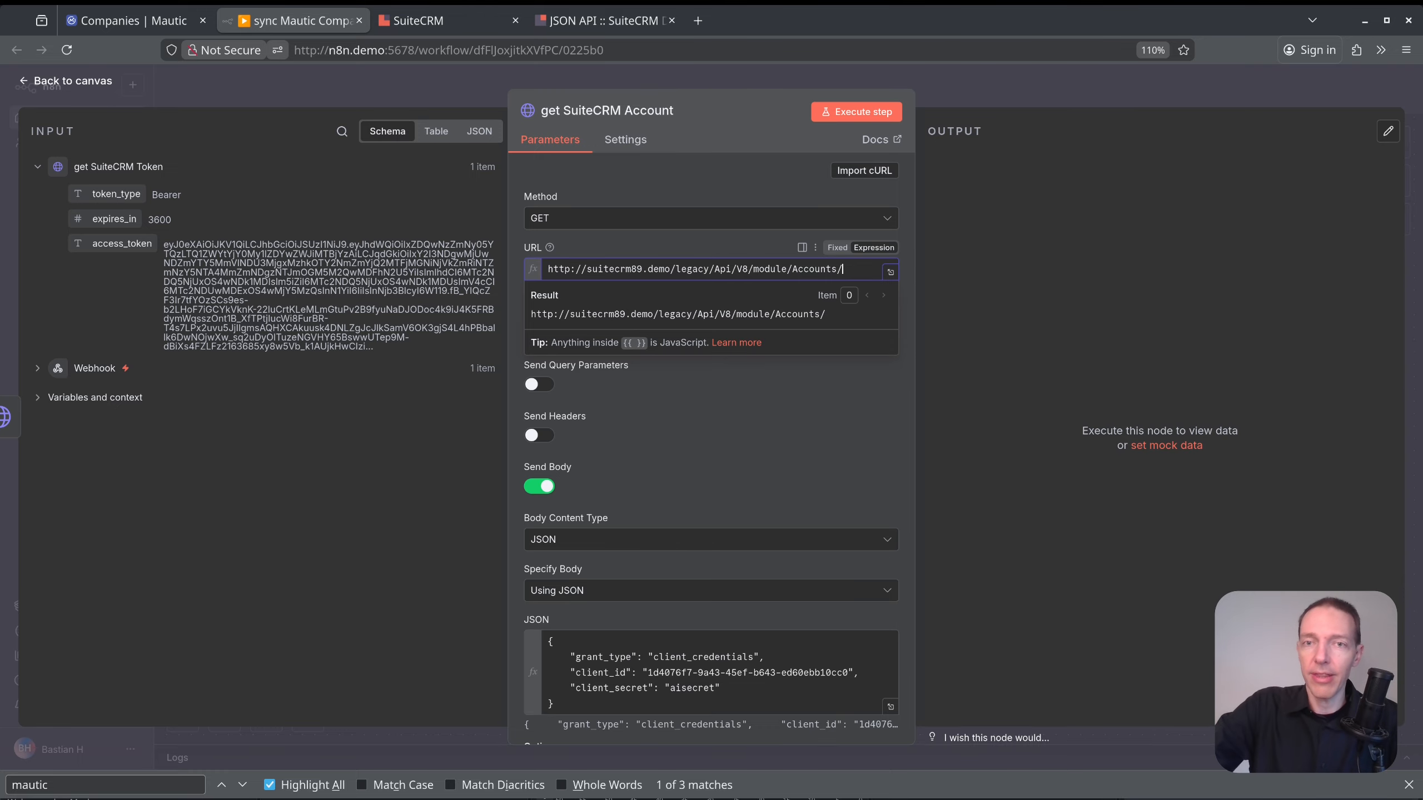
# Switch to SuiteCRM, open the Coolview Net Ltd account, and copy its record ID from the page address.
pyautogui.hotkey('ctrl', 'Tab')
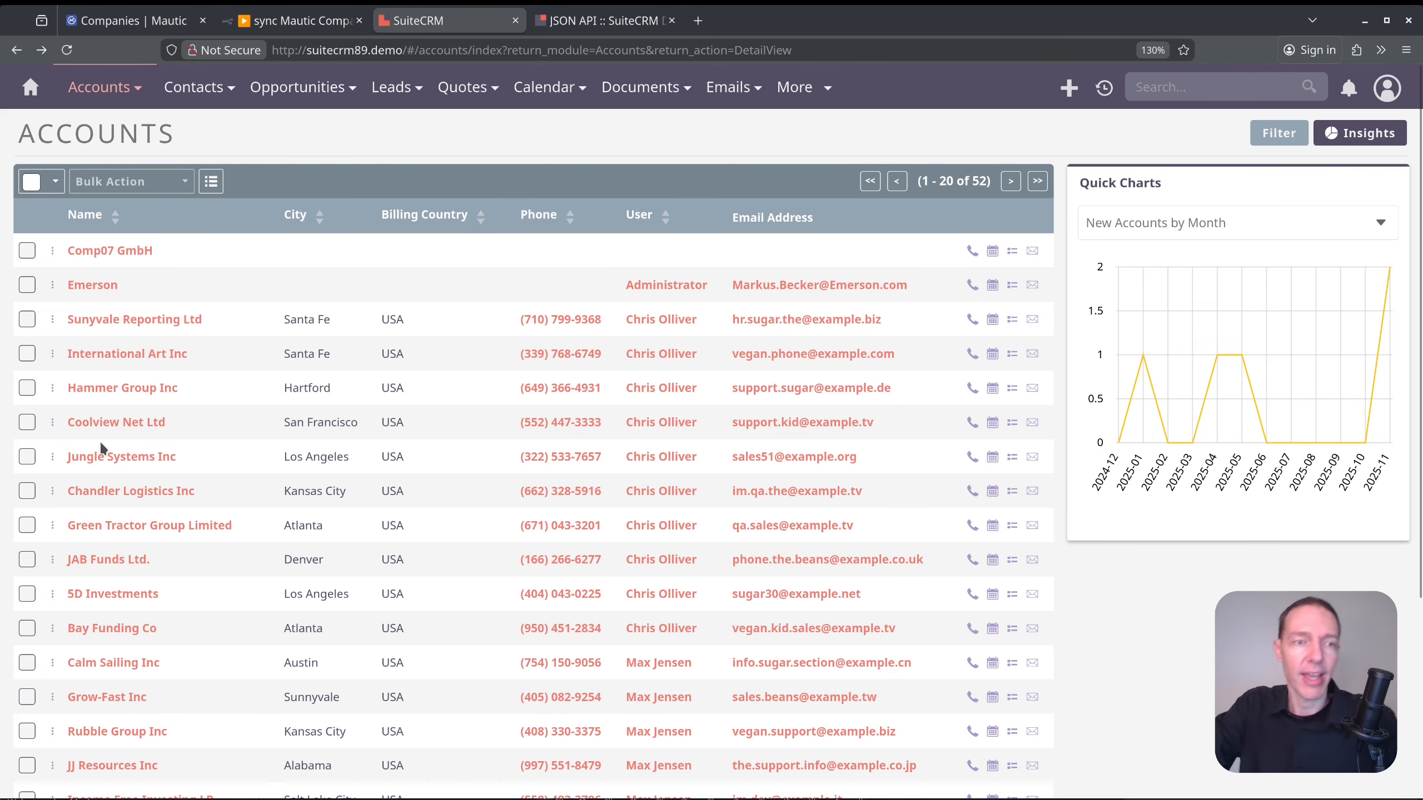
pyautogui.click(118, 423)
pyautogui.click(827, 56)
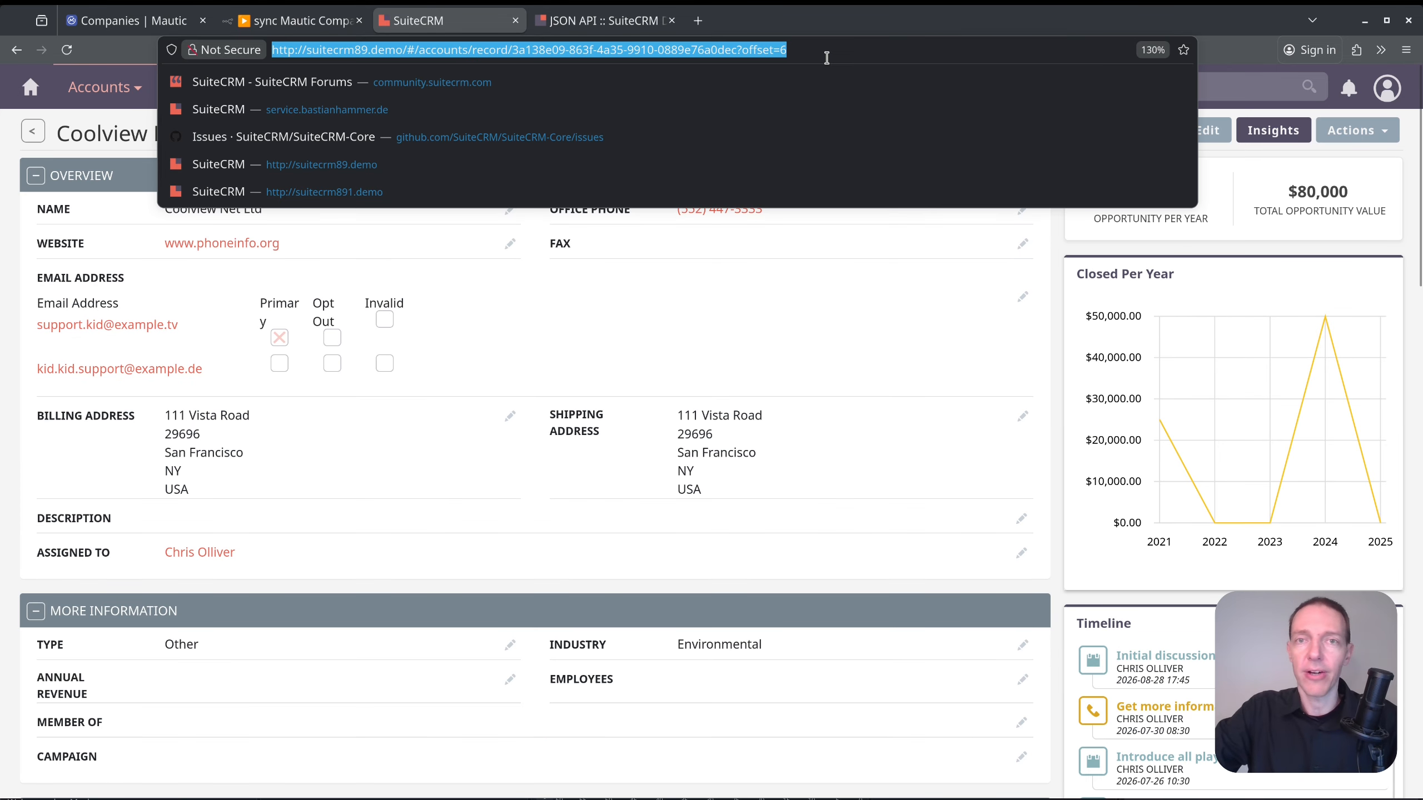
pyautogui.press('End')
pyautogui.hotkey('ctrl', 'Left')
pyautogui.hotkey('ctrl', 'Left')
pyautogui.press('Left')
pyautogui.hotkey('ctrl', 'shift', 'Left')
pyautogui.hotkey('ctrl', 'shift', 'Left')
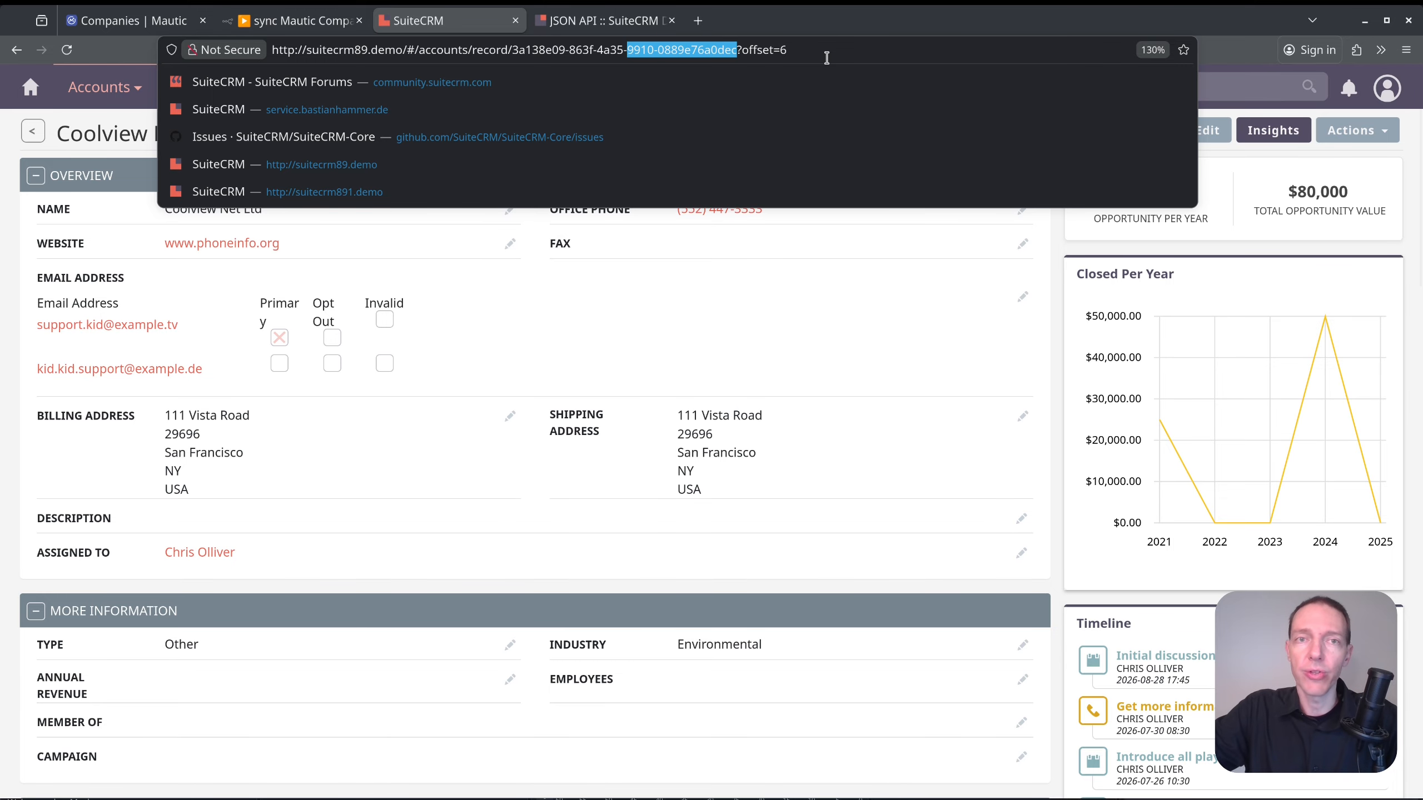
pyautogui.hotkey('ctrl', 'shift', 'Left')
pyautogui.hotkey('ctrl', 'shift', 'Left')
pyautogui.hotkey('ctrl', 'shift', 'Left')
pyautogui.hotkey('ctrl', 'c')
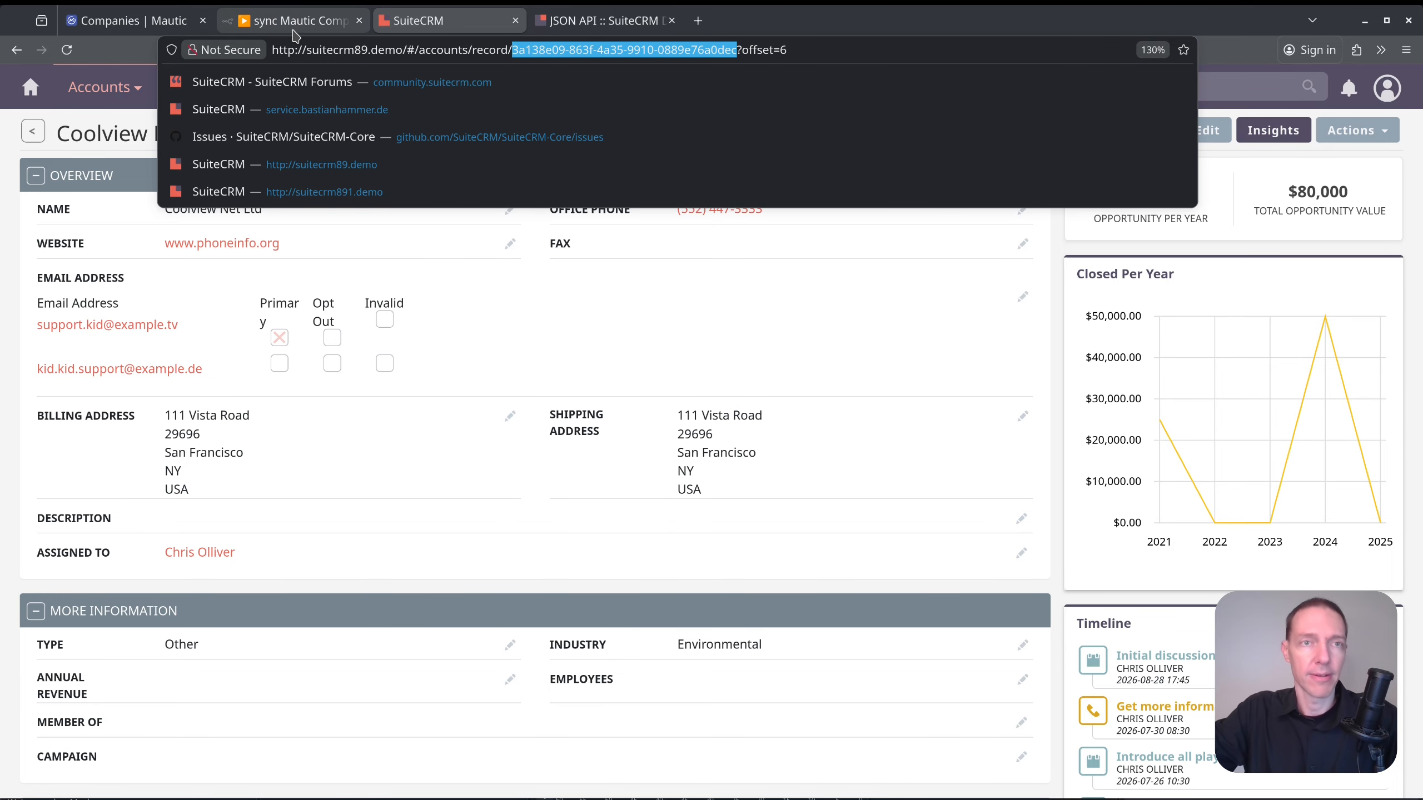
# Return to n8n and append the copied account record ID to the request URL after Accounts/.
pyautogui.click(297, 21)
pyautogui.hotkey('ctrl', 'v')
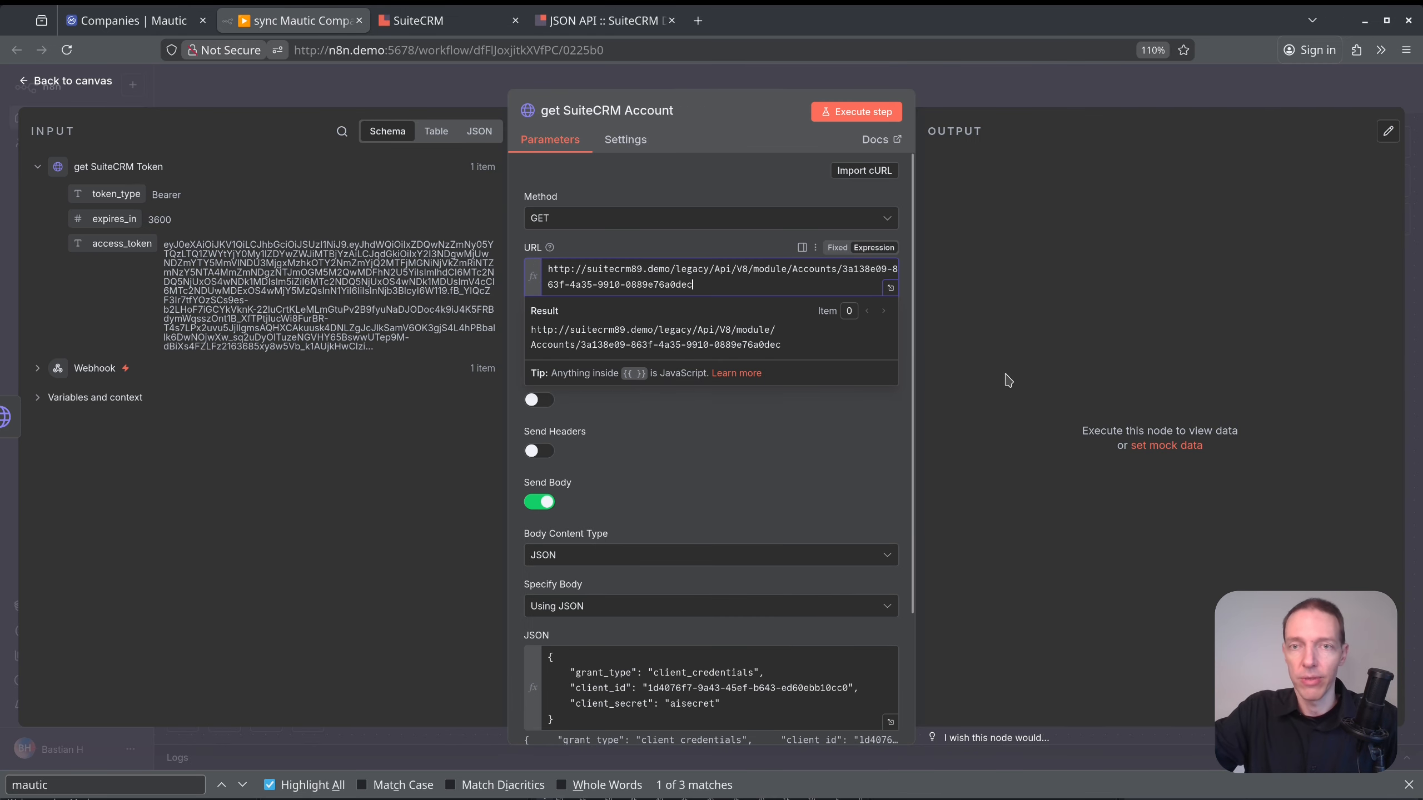
pyautogui.click(1047, 349)
# Disable Send Body and enable Send Headers for the get SuiteCRM Account request.
pyautogui.scroll(-2, 690, 359)
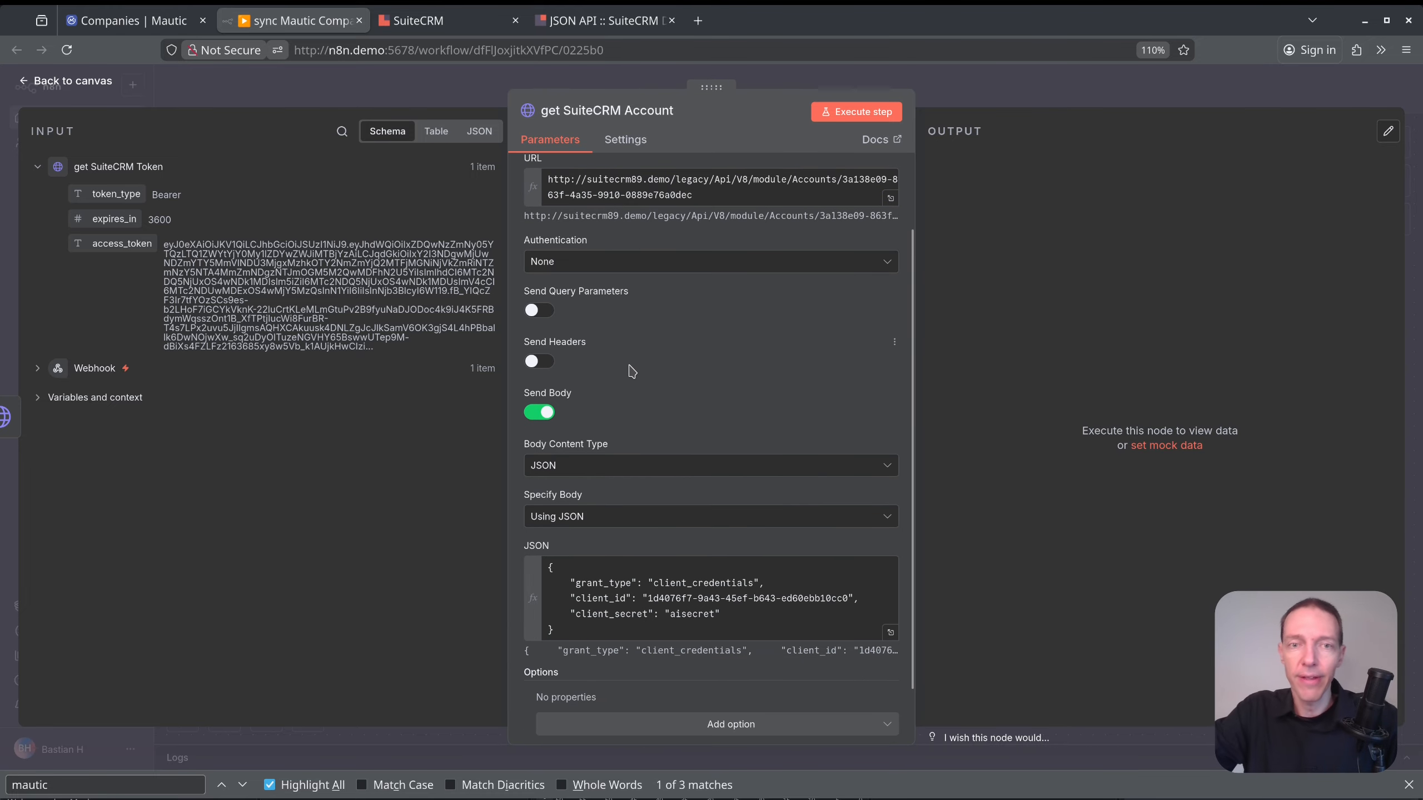
pyautogui.click(540, 413)
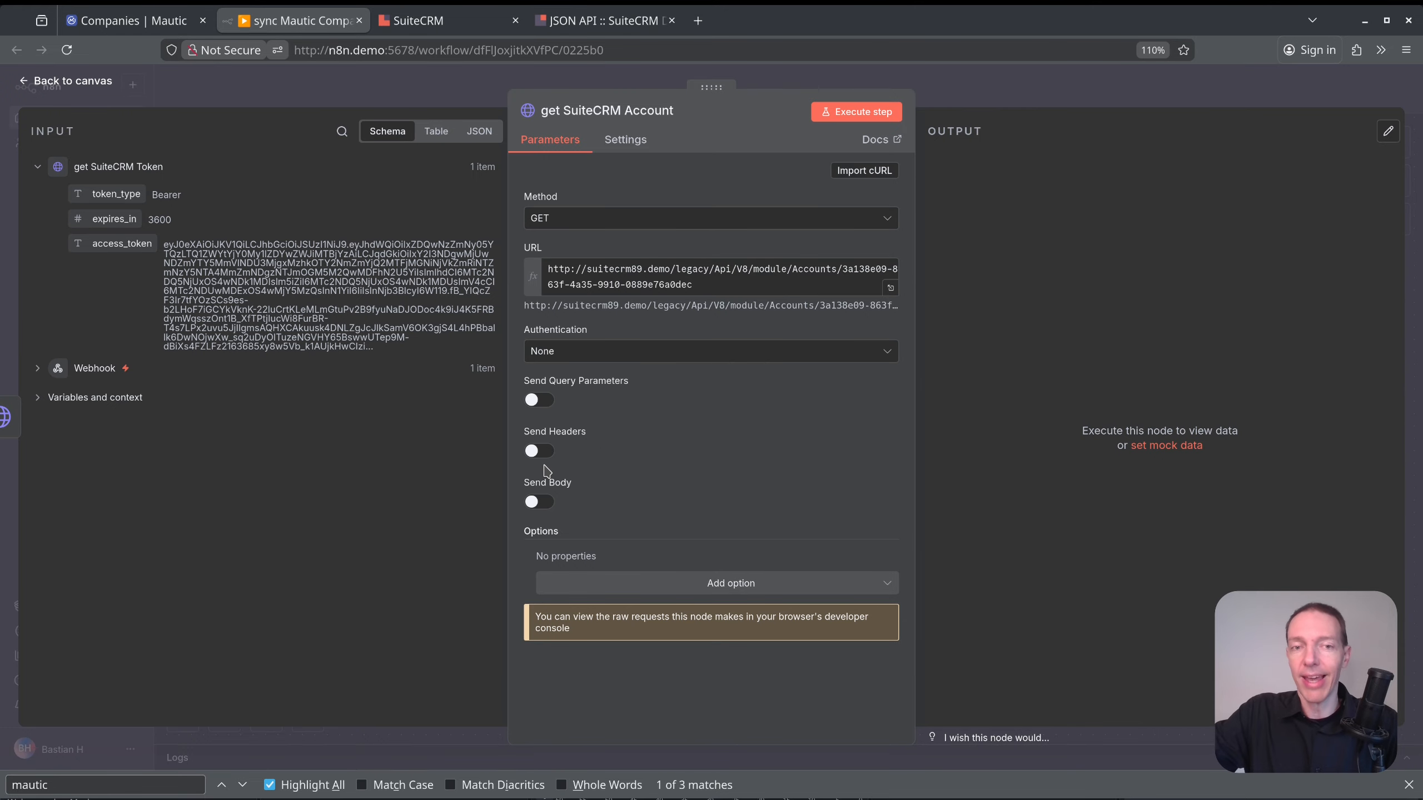
pyautogui.click(541, 452)
pyautogui.scroll(-2, 683, 424)
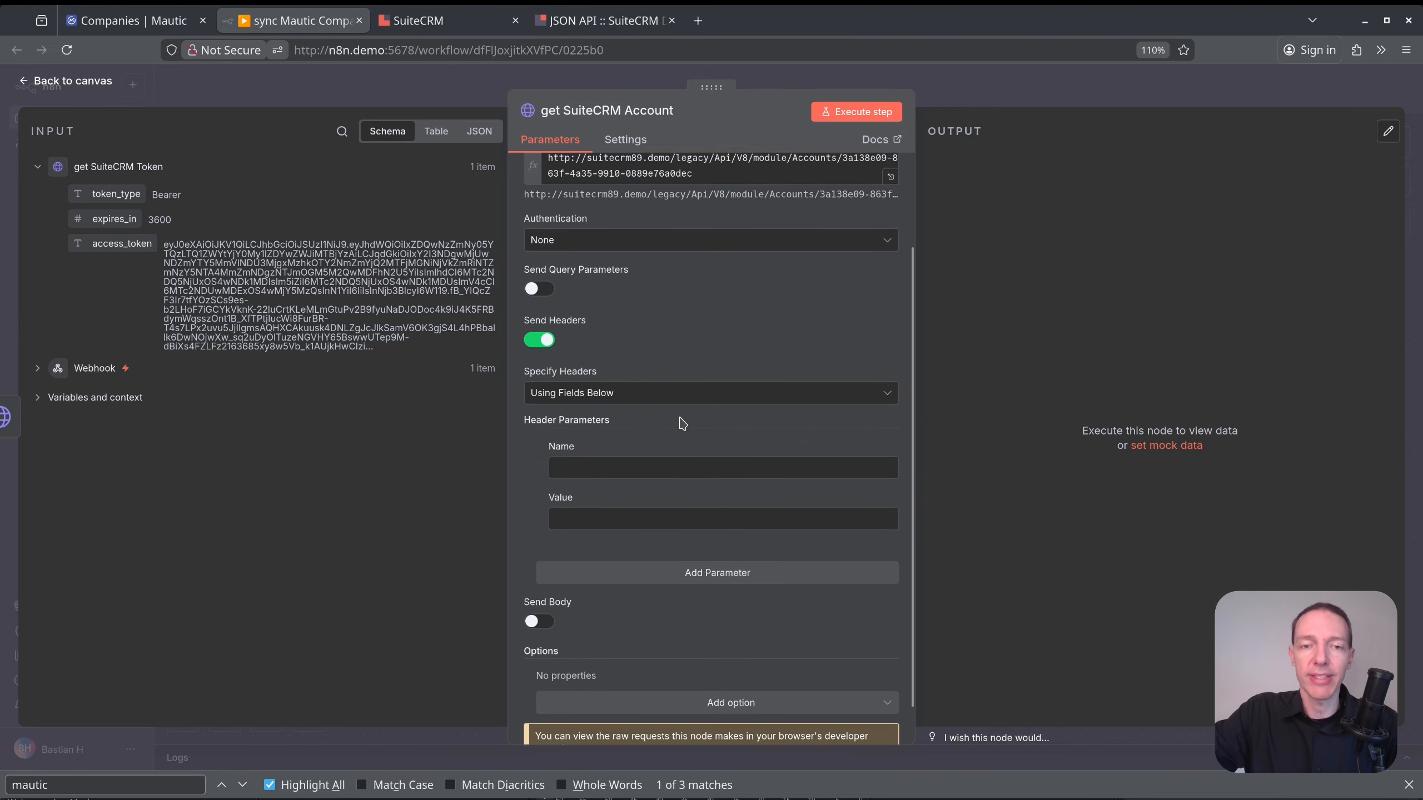
# In the SuiteCRM documentation, find the bearer token header example on the Available Grant Types page and copy its Content-type entry.
pyautogui.click(602, 20)
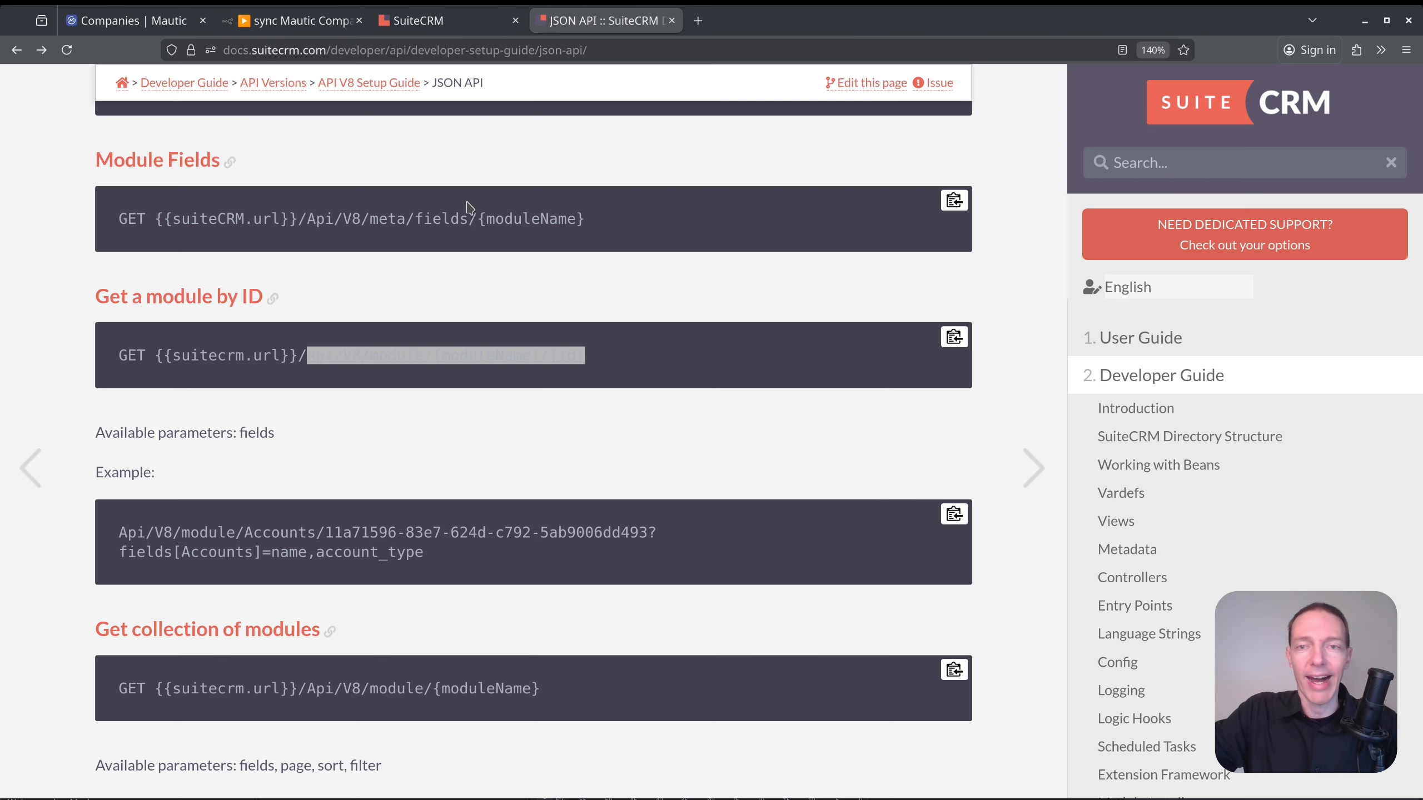
pyautogui.click(773, 444)
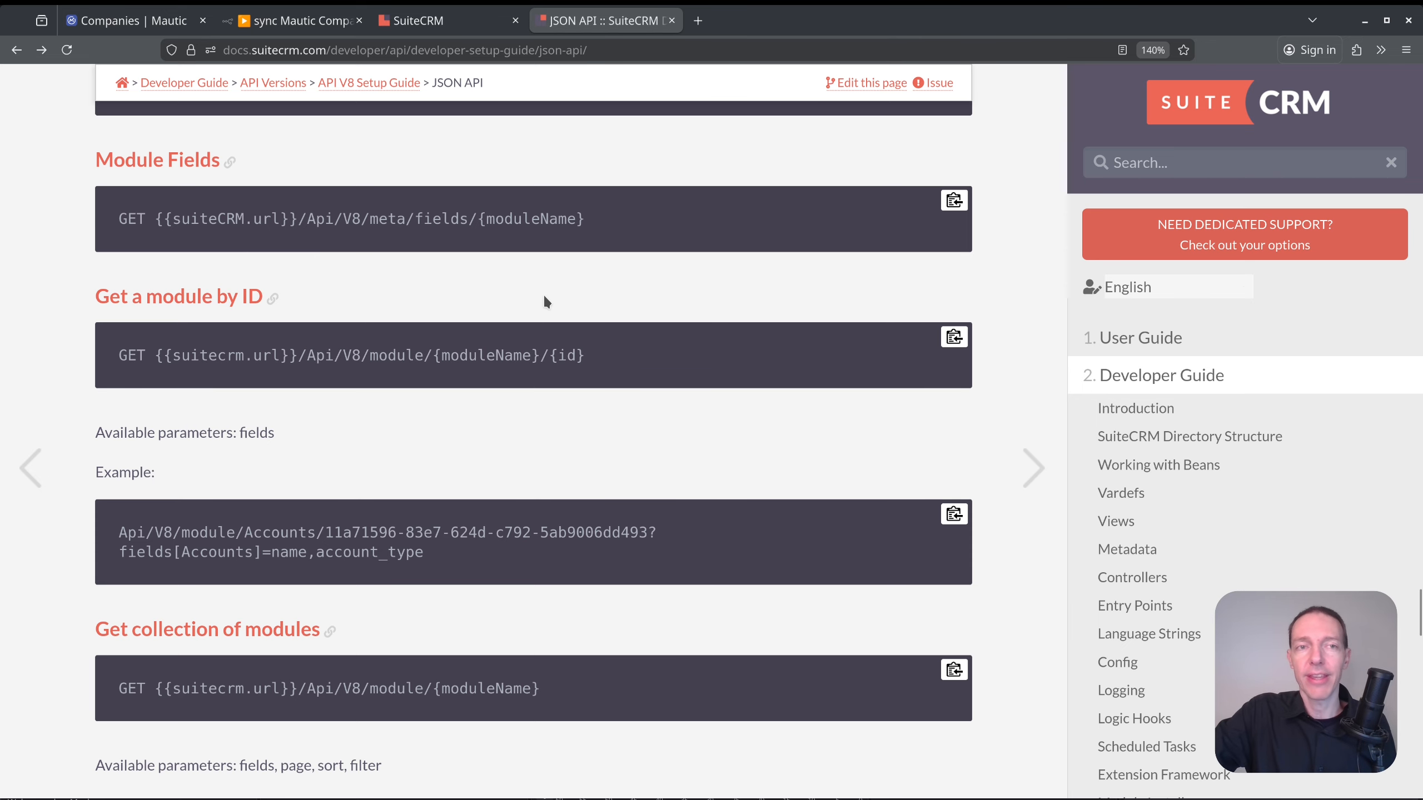
pyautogui.click(1034, 469)
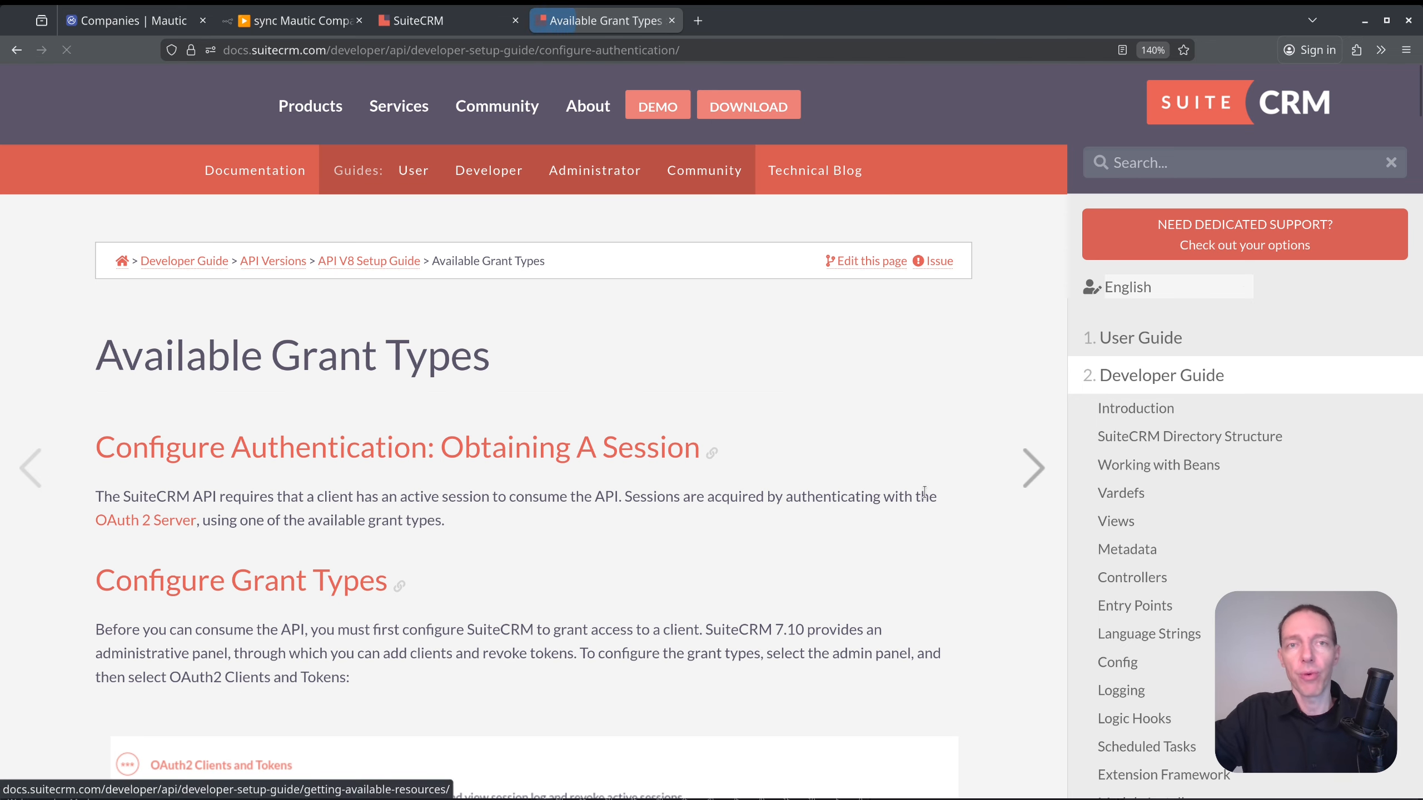
pyautogui.scroll(-20, 560, 438)
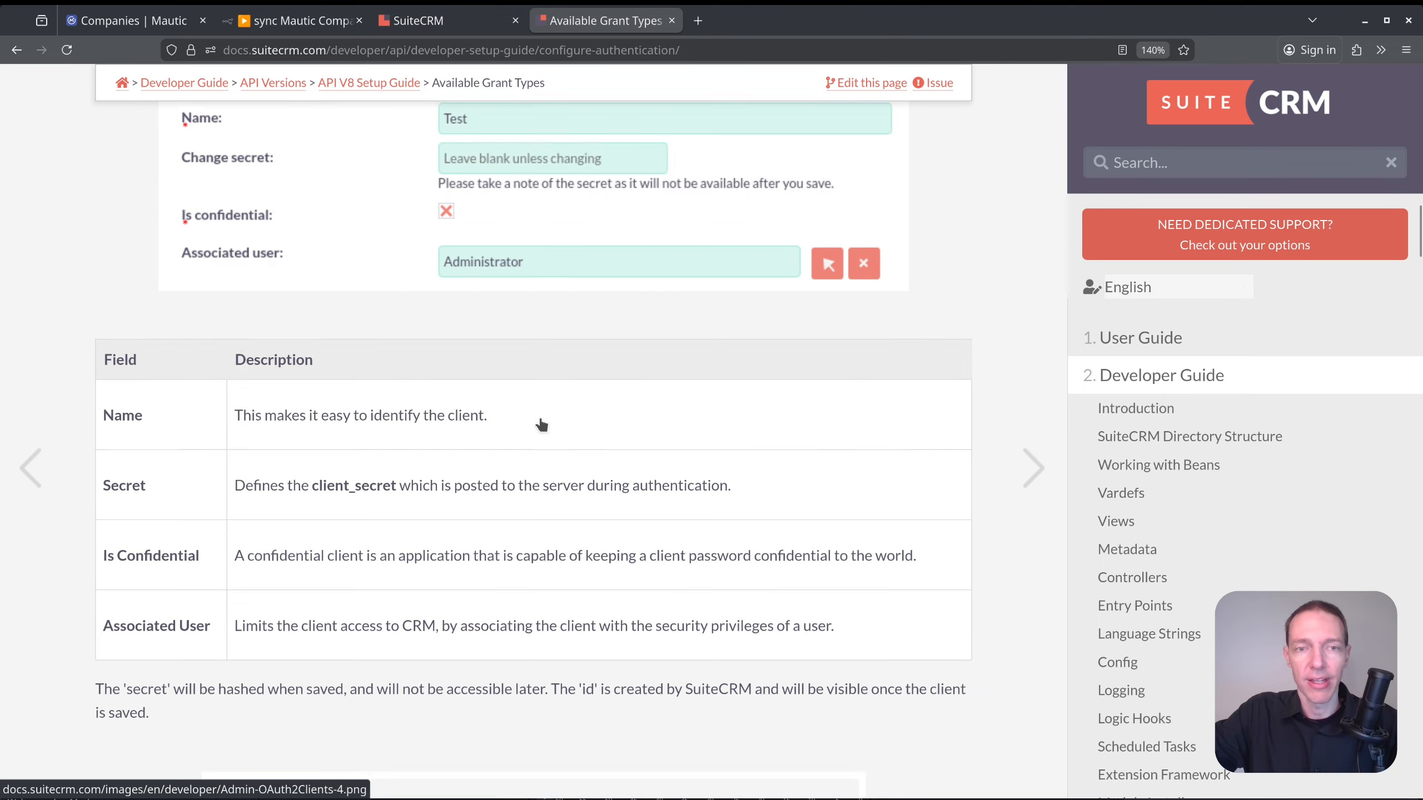
pyautogui.scroll(-15, 541, 423)
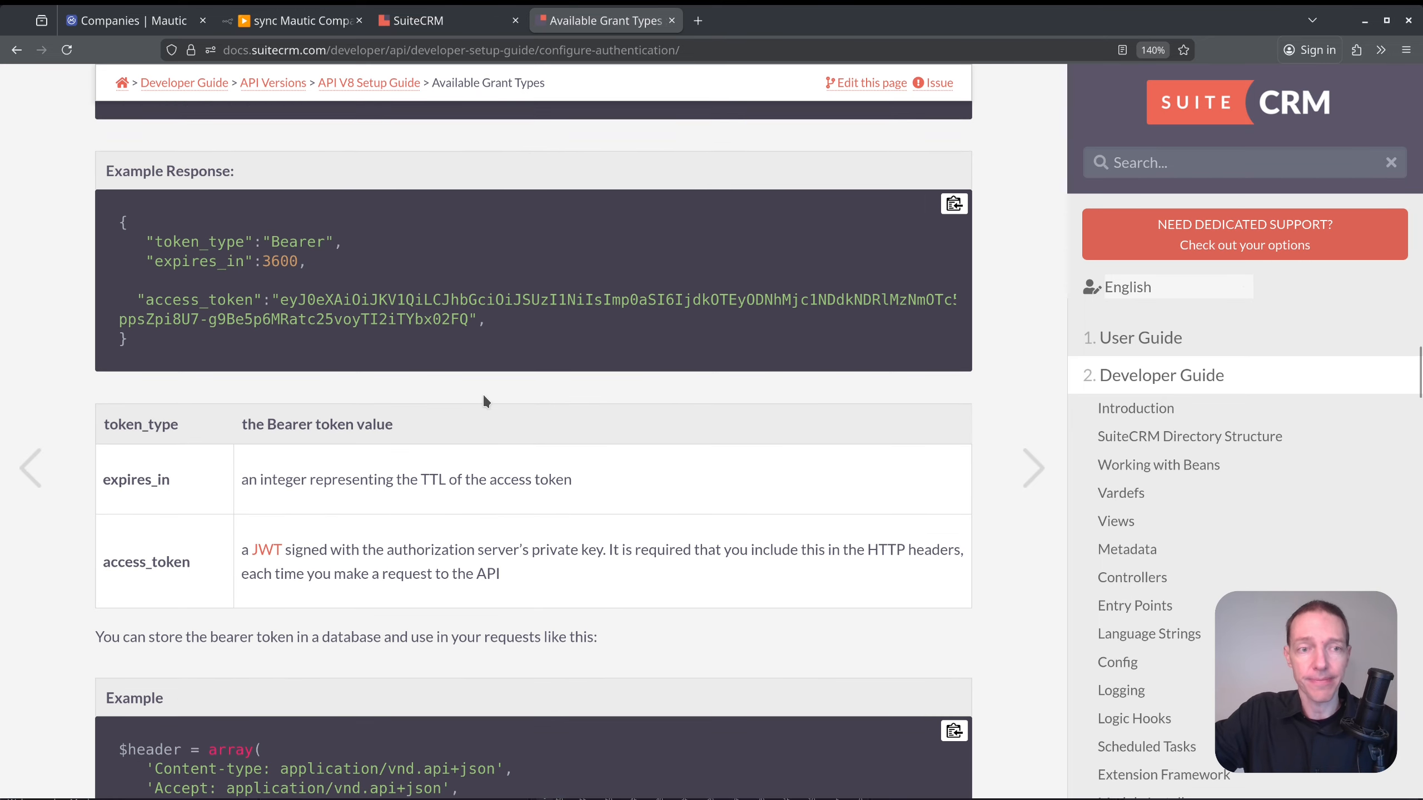
pyautogui.scroll(-8, 483, 398)
pyautogui.moveTo(153, 343); pyautogui.dragTo(497, 347)
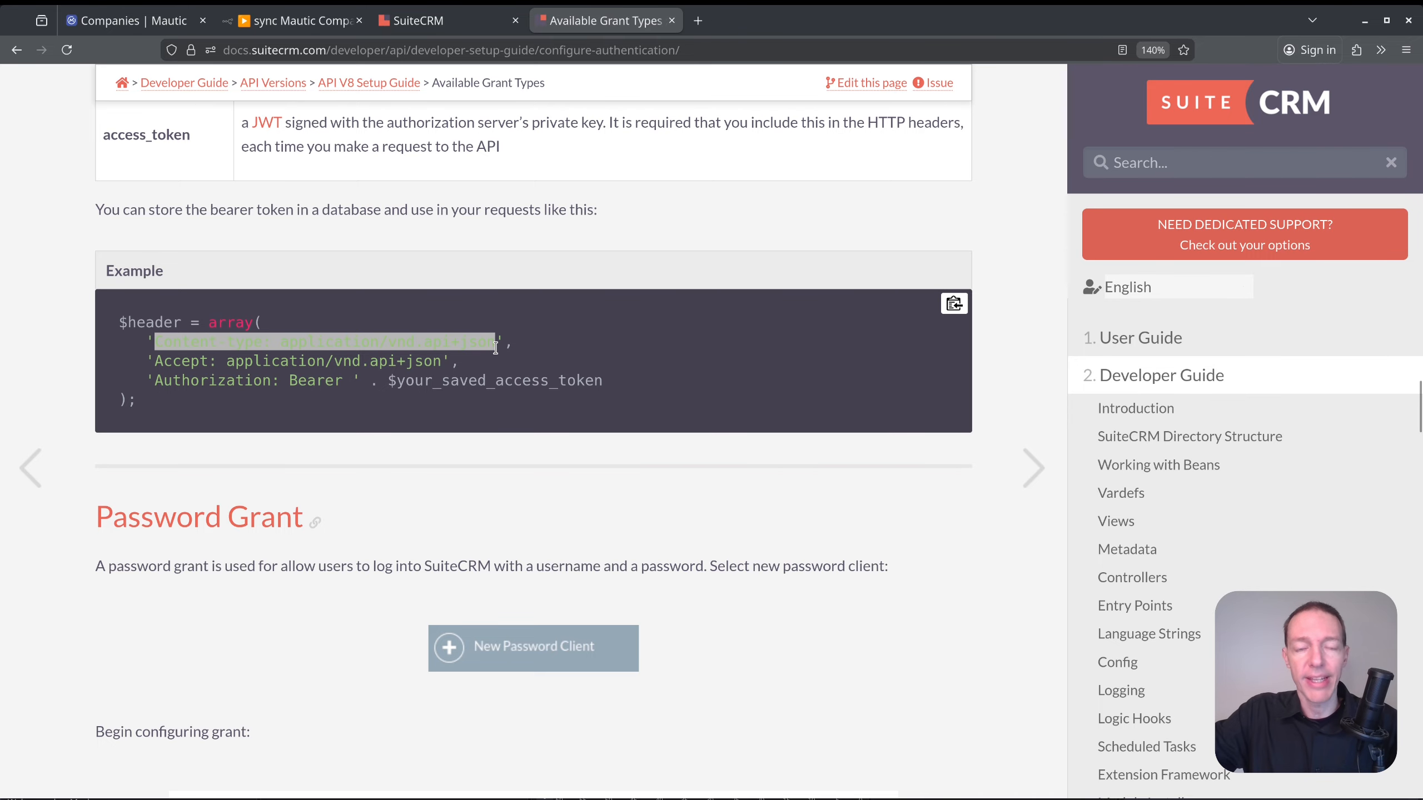
pyautogui.click(422, 396)
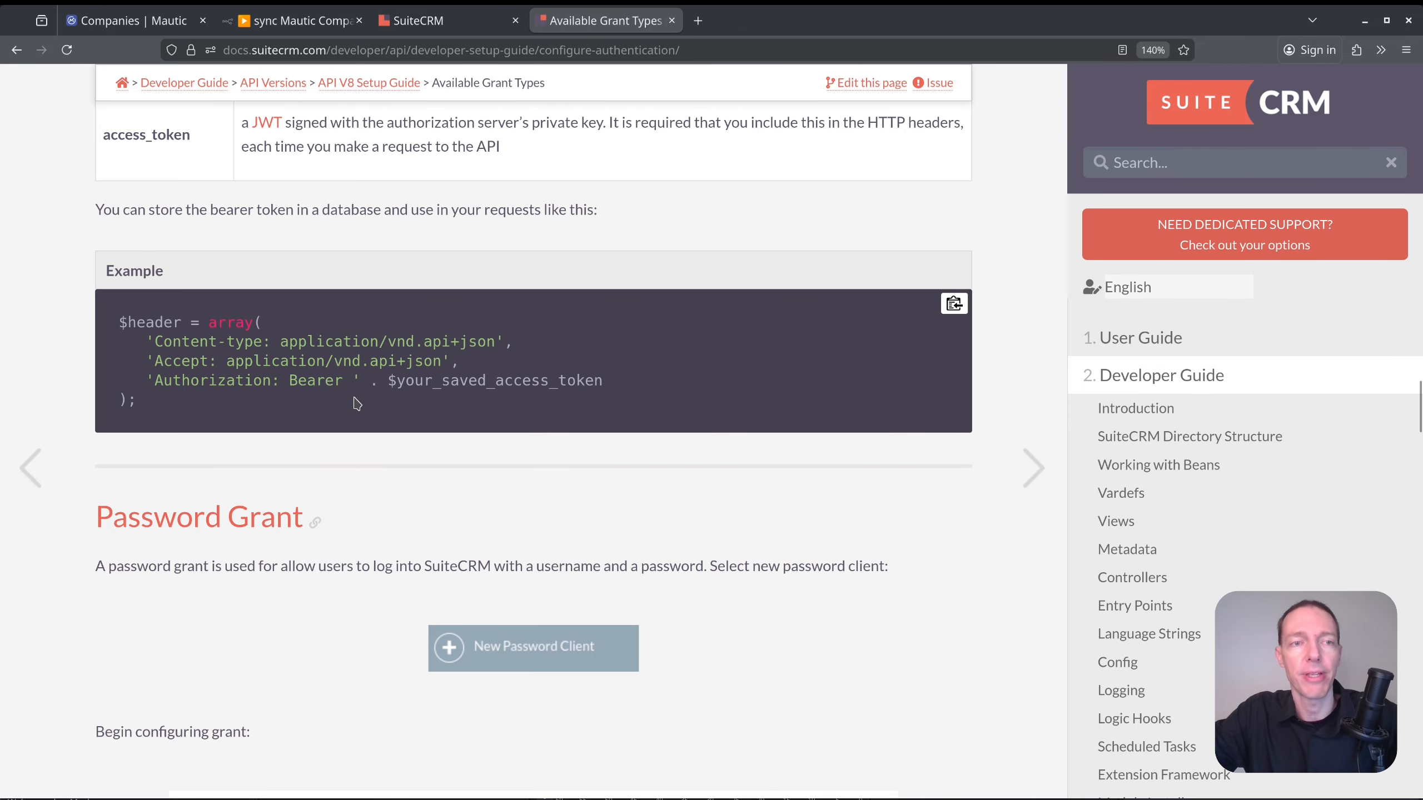
# Return to n8n and fill in the first header parameter with name Content-type and value application/vnd.api+json.
pyautogui.click(298, 12)
pyautogui.hotkey('ctrl', 'v')
pyautogui.hotkey('ctrl', 'shift', 'Left')
pyautogui.hotkey('ctrl', 'shift', 'Left')
pyautogui.hotkey('ctrl', 'shift', 'Left')
pyautogui.hotkey('ctrl', 'shift', 'Left')
pyautogui.hotkey('ctrl', 'shift', 'Left')
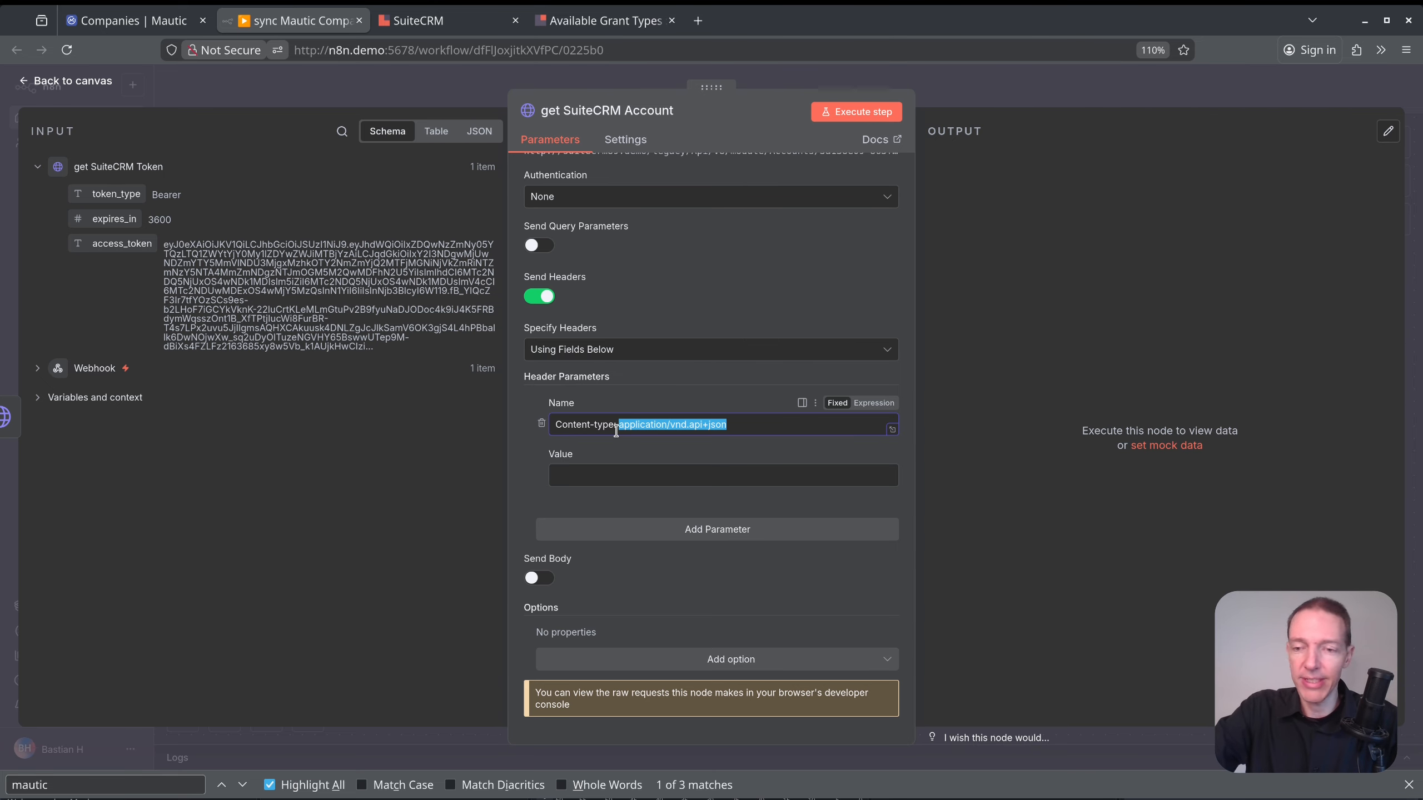
pyautogui.hotkey('ctrl', 'x')
pyautogui.click(620, 472)
pyautogui.hotkey('ctrl', 'v')
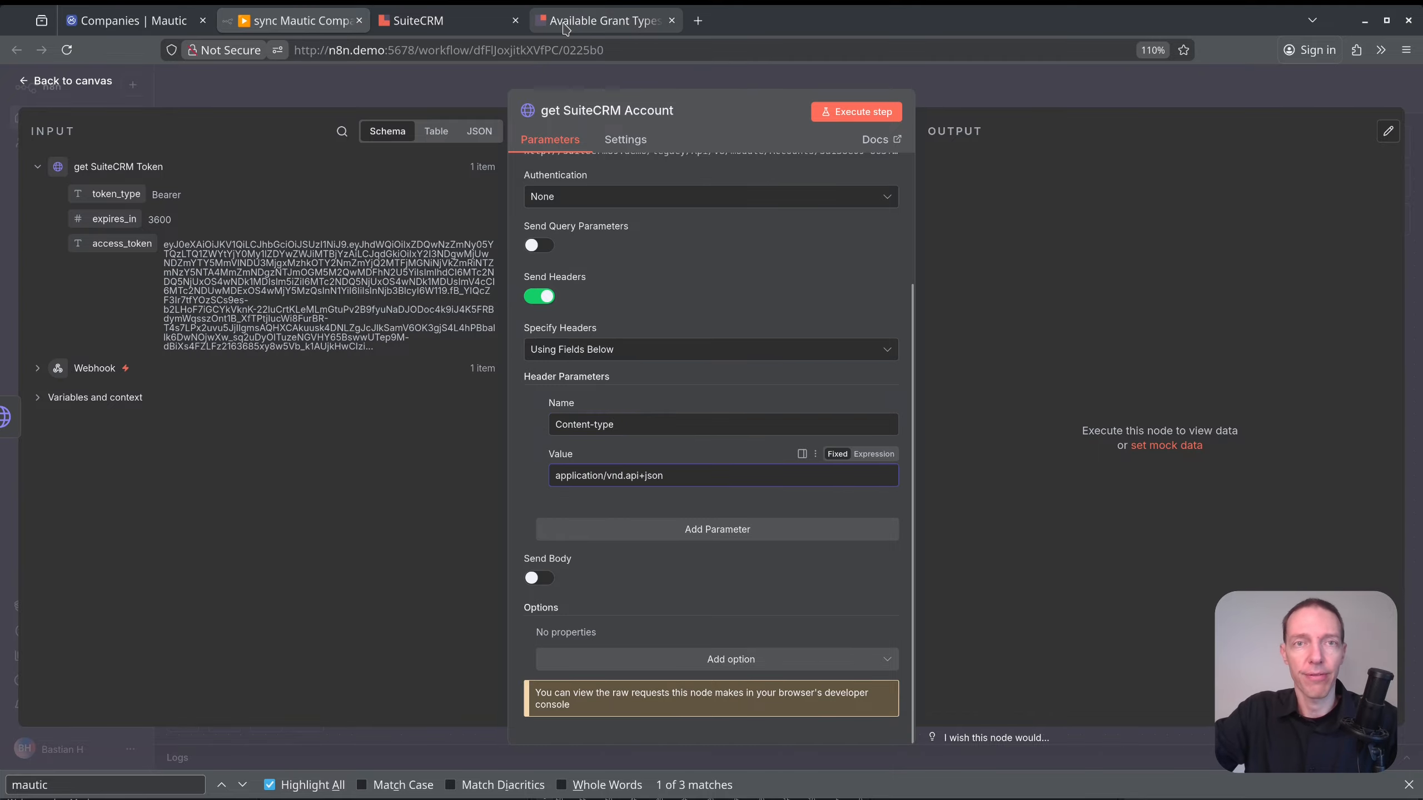
# Copy the Accept entry from the documentation's header example and add a second n8n header parameter named Accept with value application/vnd.api+json.
pyautogui.click(602, 21)
pyautogui.moveTo(158, 363); pyautogui.dragTo(440, 365)
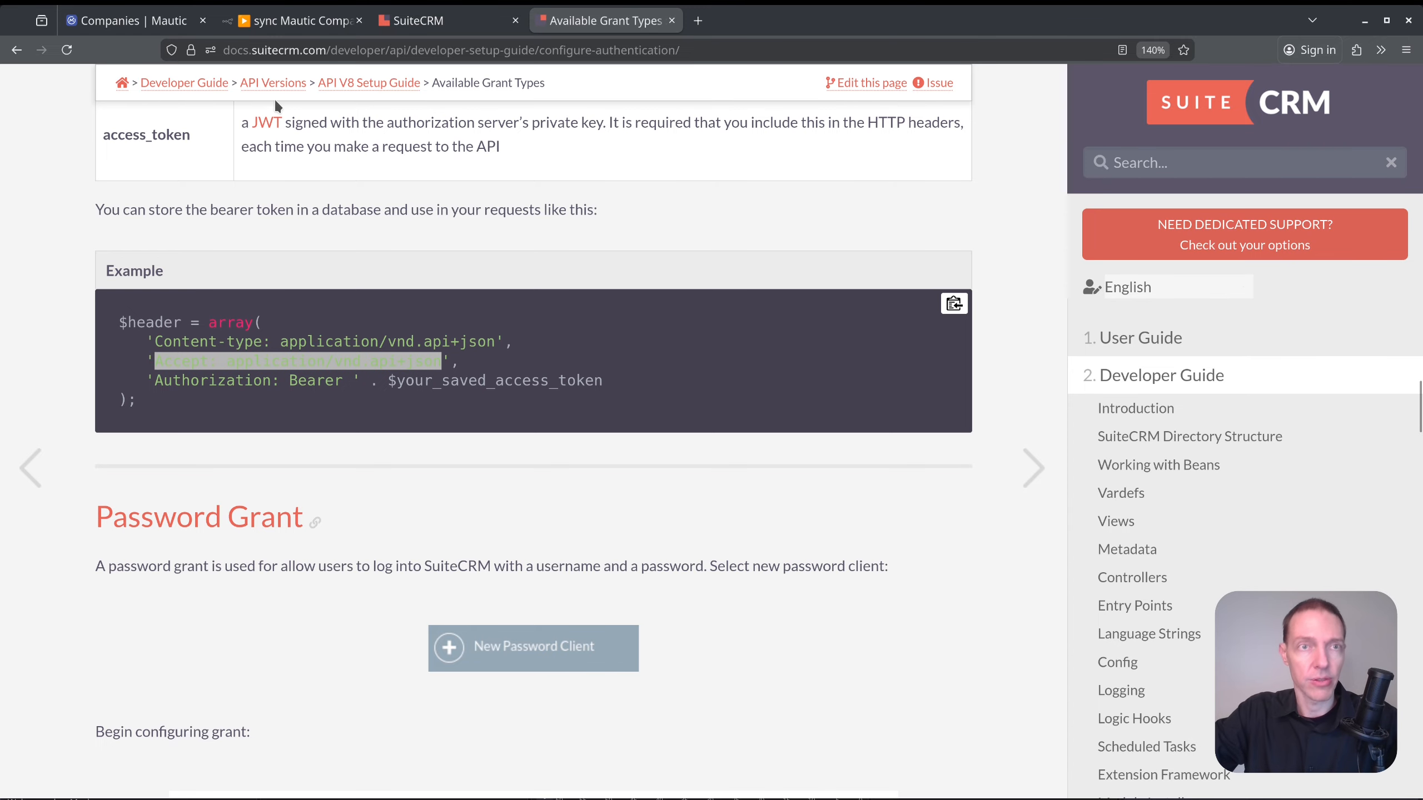
pyautogui.click(286, 21)
pyautogui.click(604, 563)
pyautogui.hotkey('ctrl', 'v')
pyautogui.hotkey('shift', 'Left')
pyautogui.hotkey('shift', 'Left')
pyautogui.hotkey('shift', 'Left')
pyautogui.hotkey('shift', 'Left')
pyautogui.hotkey('shift', 'Left')
pyautogui.hotkey('shift', 'Left')
pyautogui.hotkey('shift', 'Left')
pyautogui.hotkey('shift', 'Left')
pyautogui.hotkey('shift', 'Left')
pyautogui.hotkey('shift', 'Left')
pyautogui.hotkey('shift', 'Left')
pyautogui.hotkey('shift', 'Left')
pyautogui.hotkey('shift', 'Left')
pyautogui.hotkey('shift', 'Left')
pyautogui.hotkey('shift', 'Left')
pyautogui.hotkey('shift', 'Left')
pyautogui.hotkey('shift', 'Left')
pyautogui.hotkey('shift', 'Left')
pyautogui.hotkey('shift', 'Left')
pyautogui.hotkey('shift', 'Left')
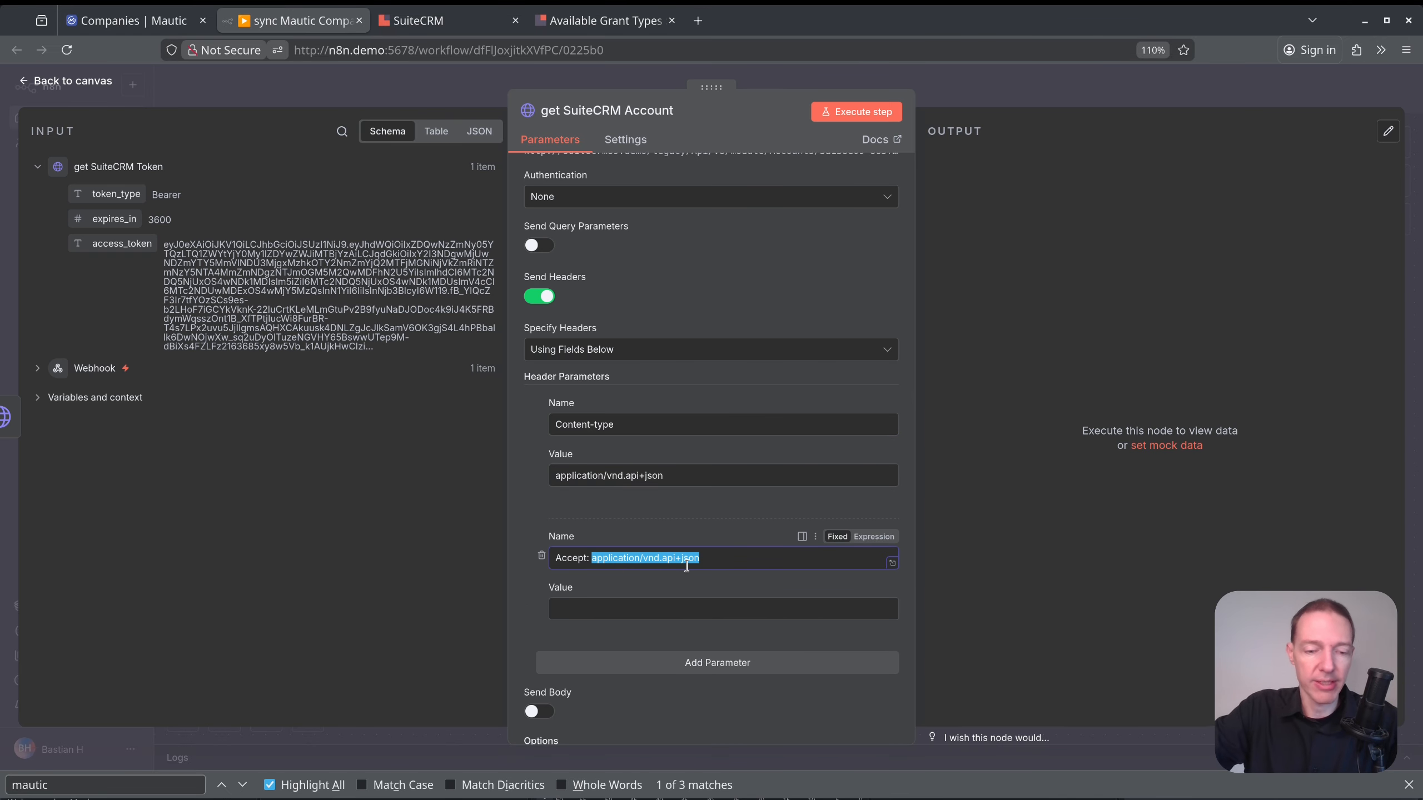
pyautogui.press('BackSpace')
pyautogui.press('BackSpace')
pyautogui.press('BackSpace')
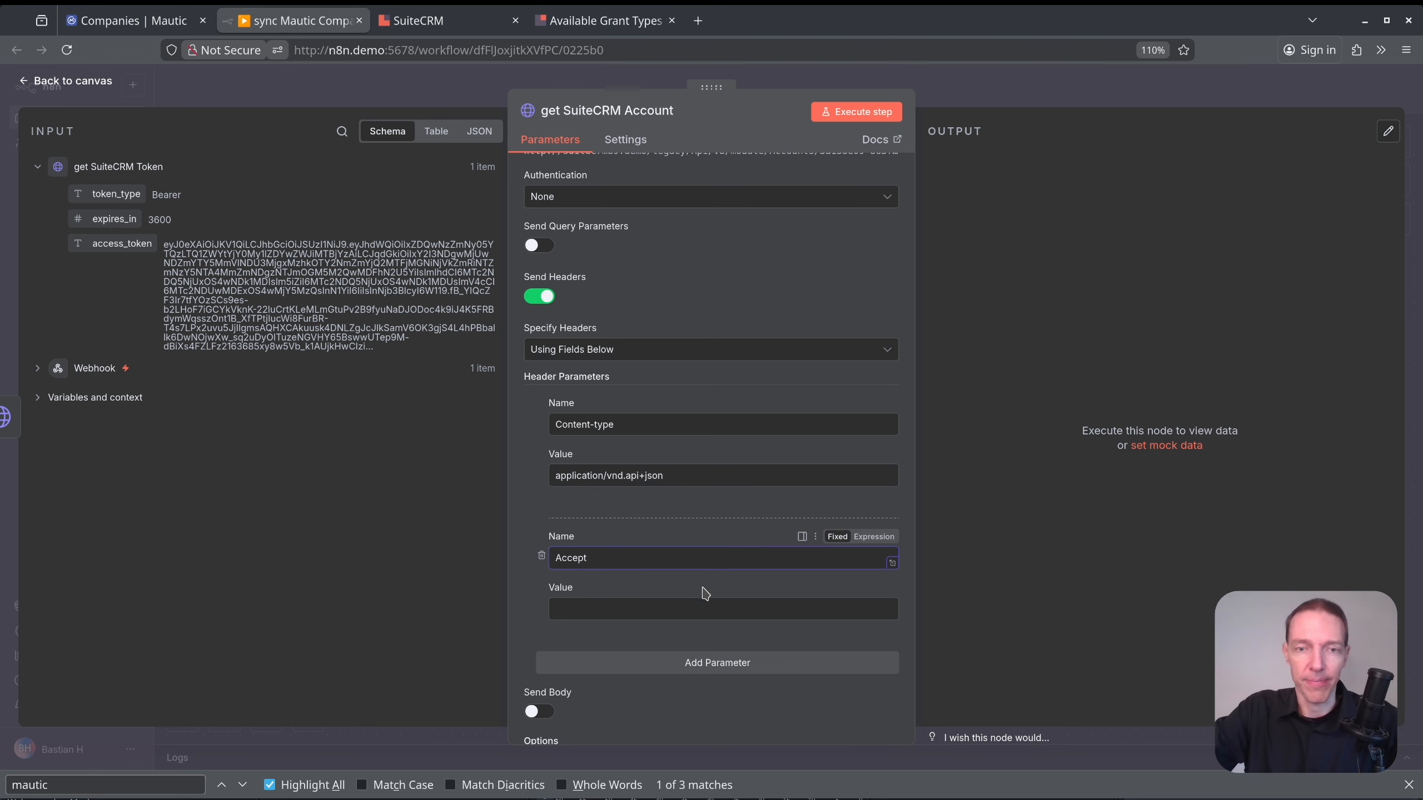
pyautogui.click(638, 610)
pyautogui.hotkey('ctrl', 'v')
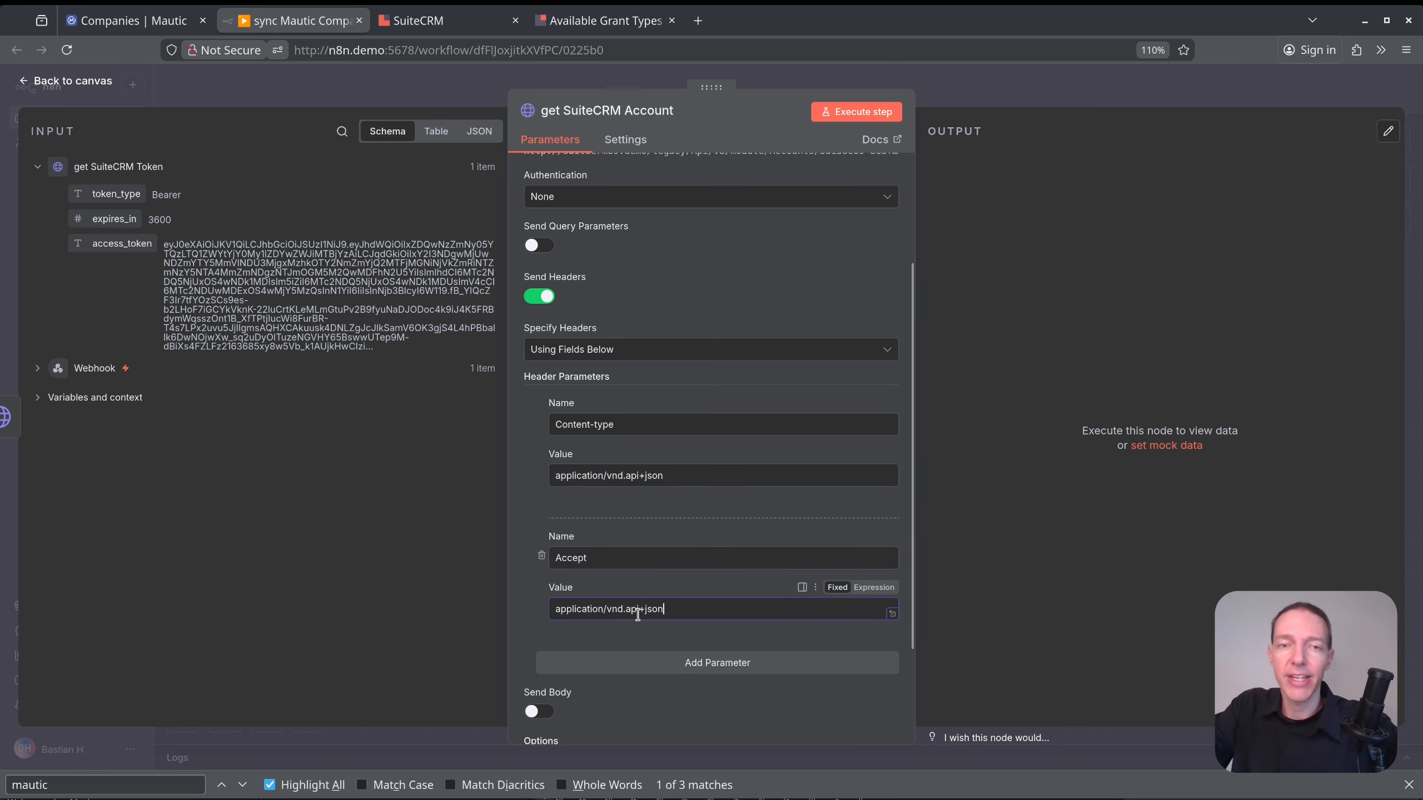
# Add a third header parameter to the get SuiteCRM Account request and copy the Authorization entry from the SuiteCRM documentation's header example.
pyautogui.click(727, 667)
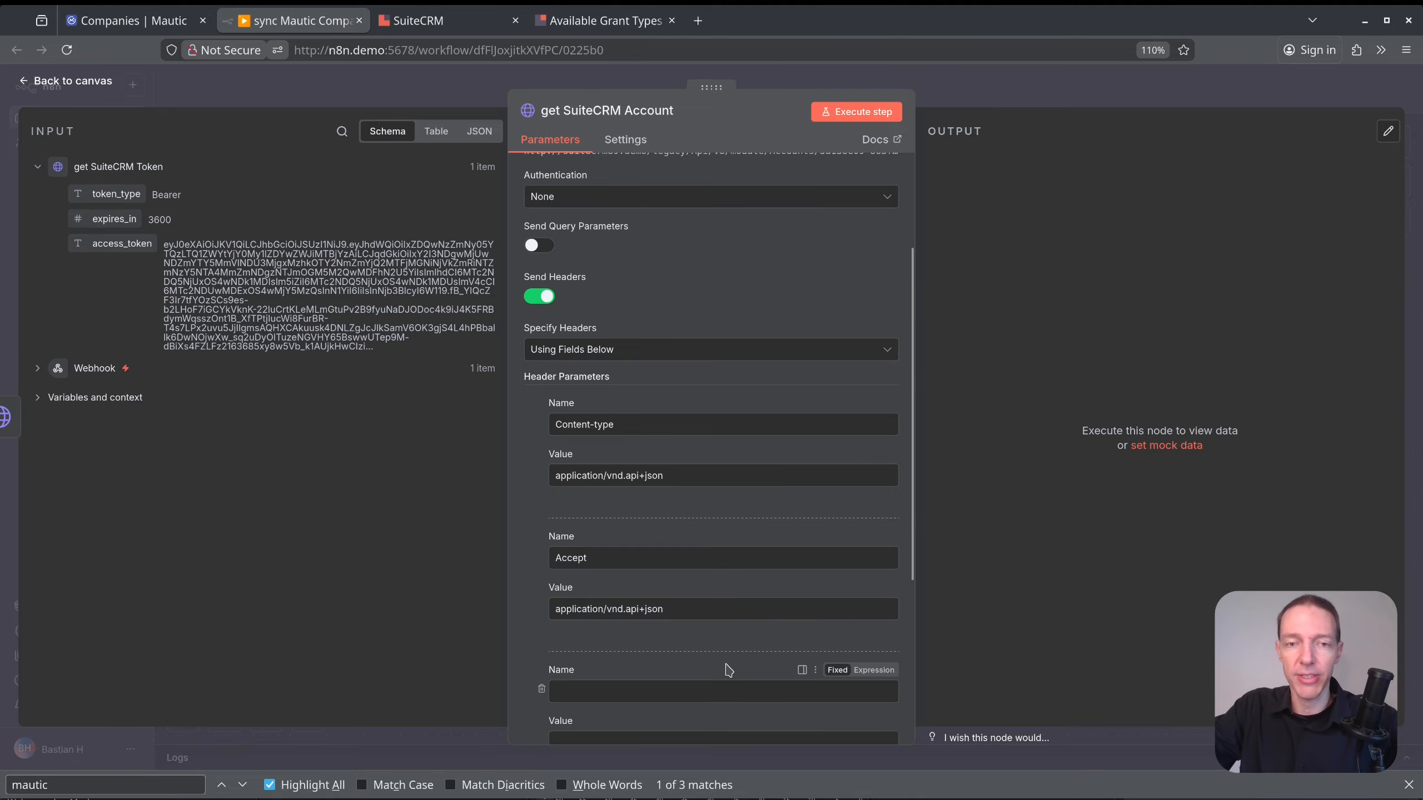
pyautogui.scroll(-5, 686, 471)
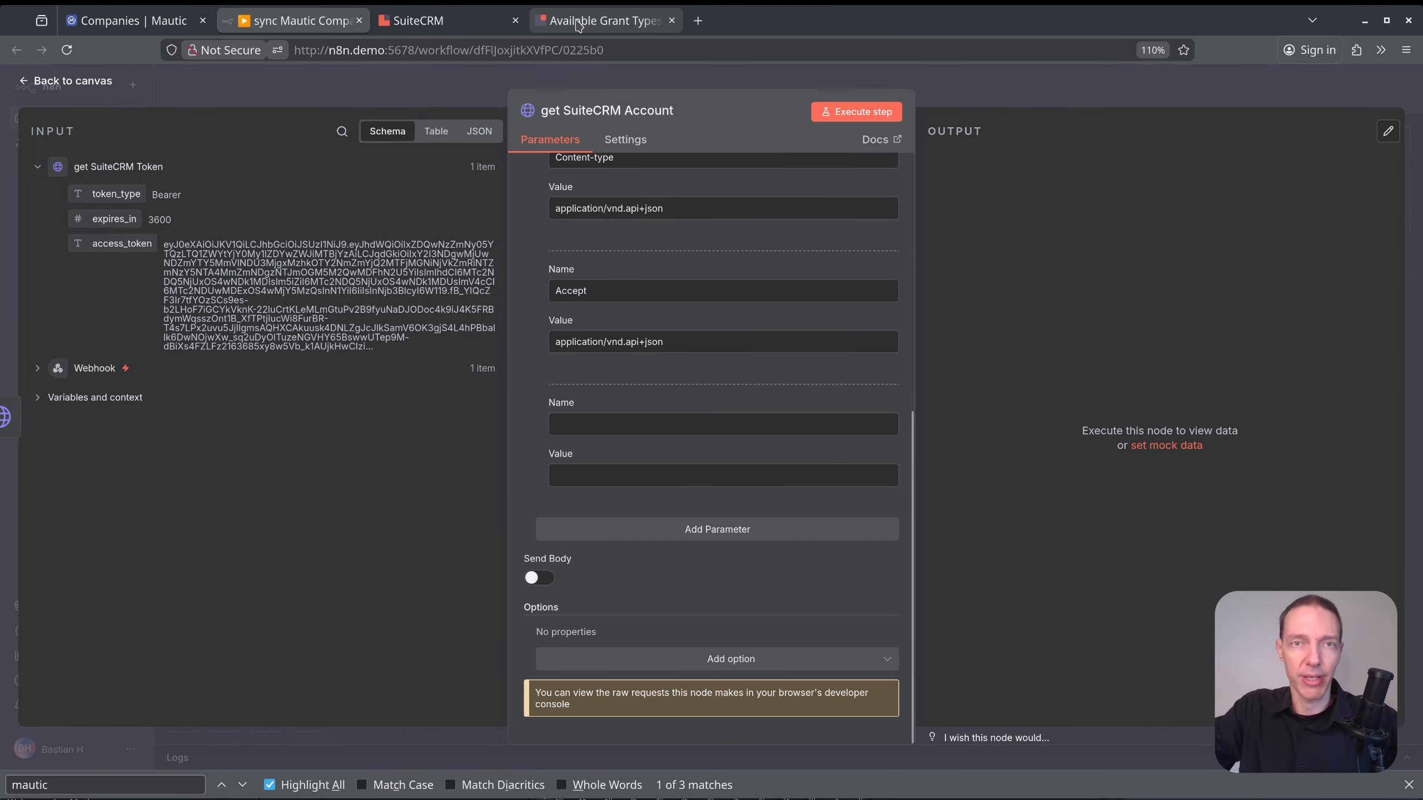
pyautogui.click(578, 21)
pyautogui.moveTo(160, 381); pyautogui.dragTo(354, 380)
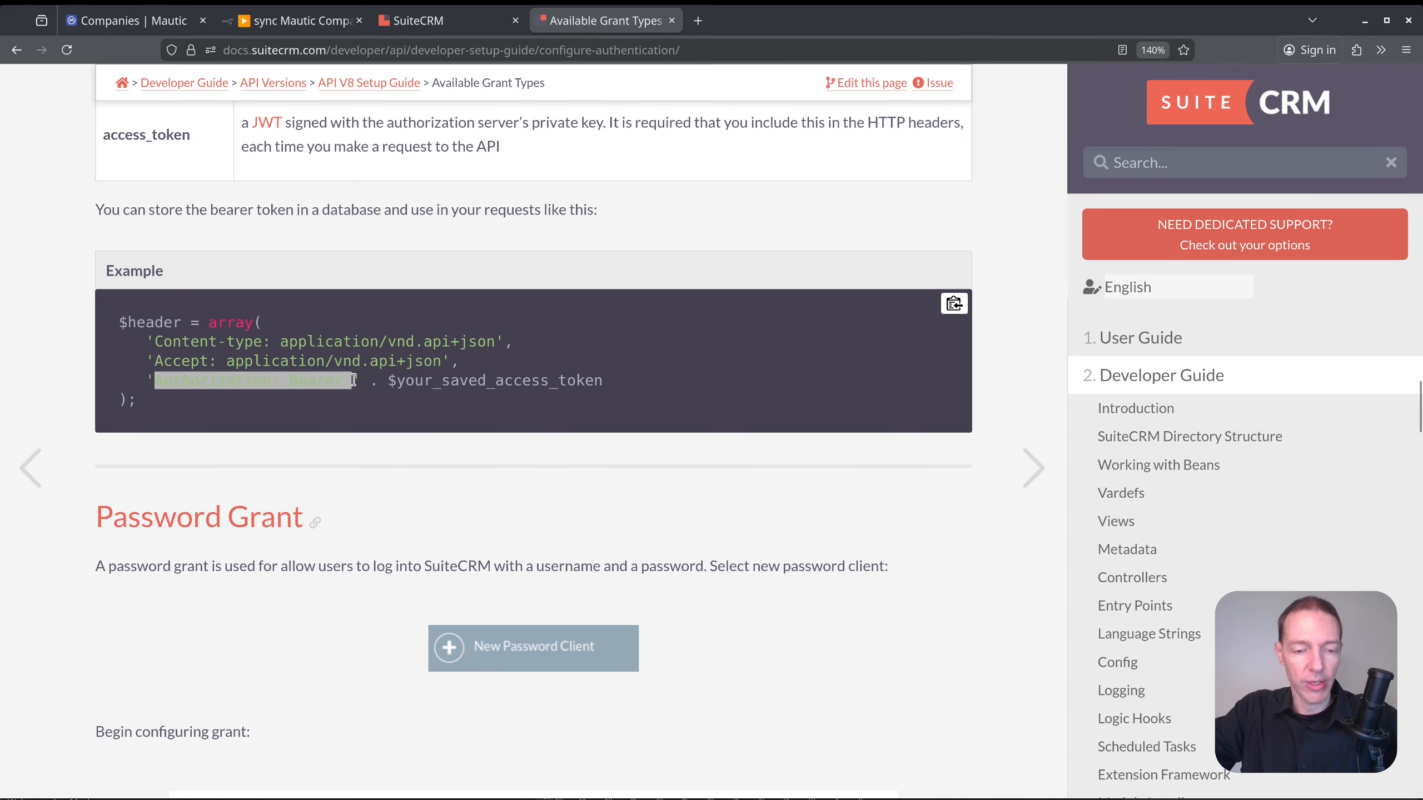
pyautogui.click(297, 20)
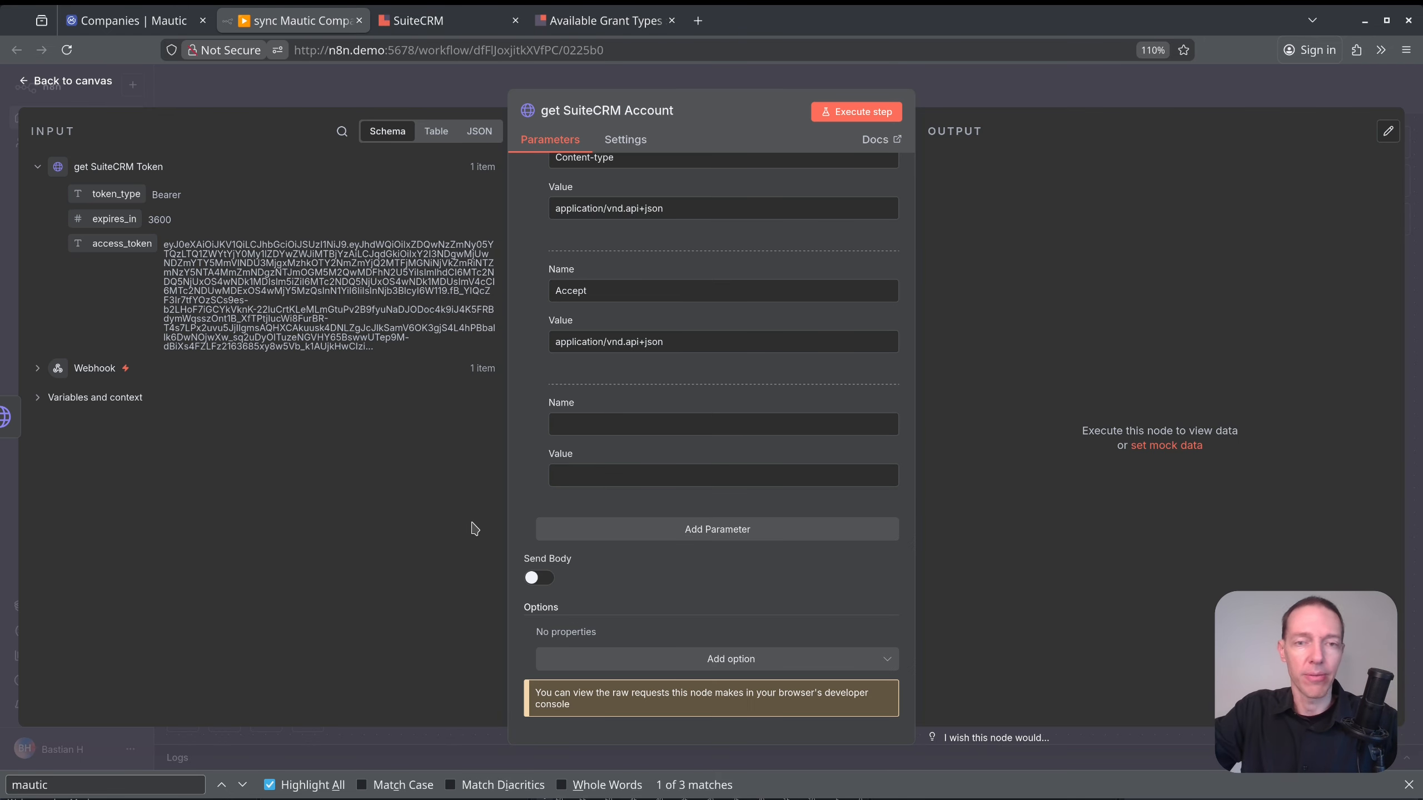
# Name the third header parameter Authorization and start its value with Bearer followed by a space.
pyautogui.click(632, 428)
pyautogui.hotkey('ctrl', 'v')
pyautogui.hotkey('ctrl', 'shift', 'Left')
pyautogui.press('BackSpace')
pyautogui.press('BackSpace')
pyautogui.press('Tab')
pyautogui.write('Bearer')
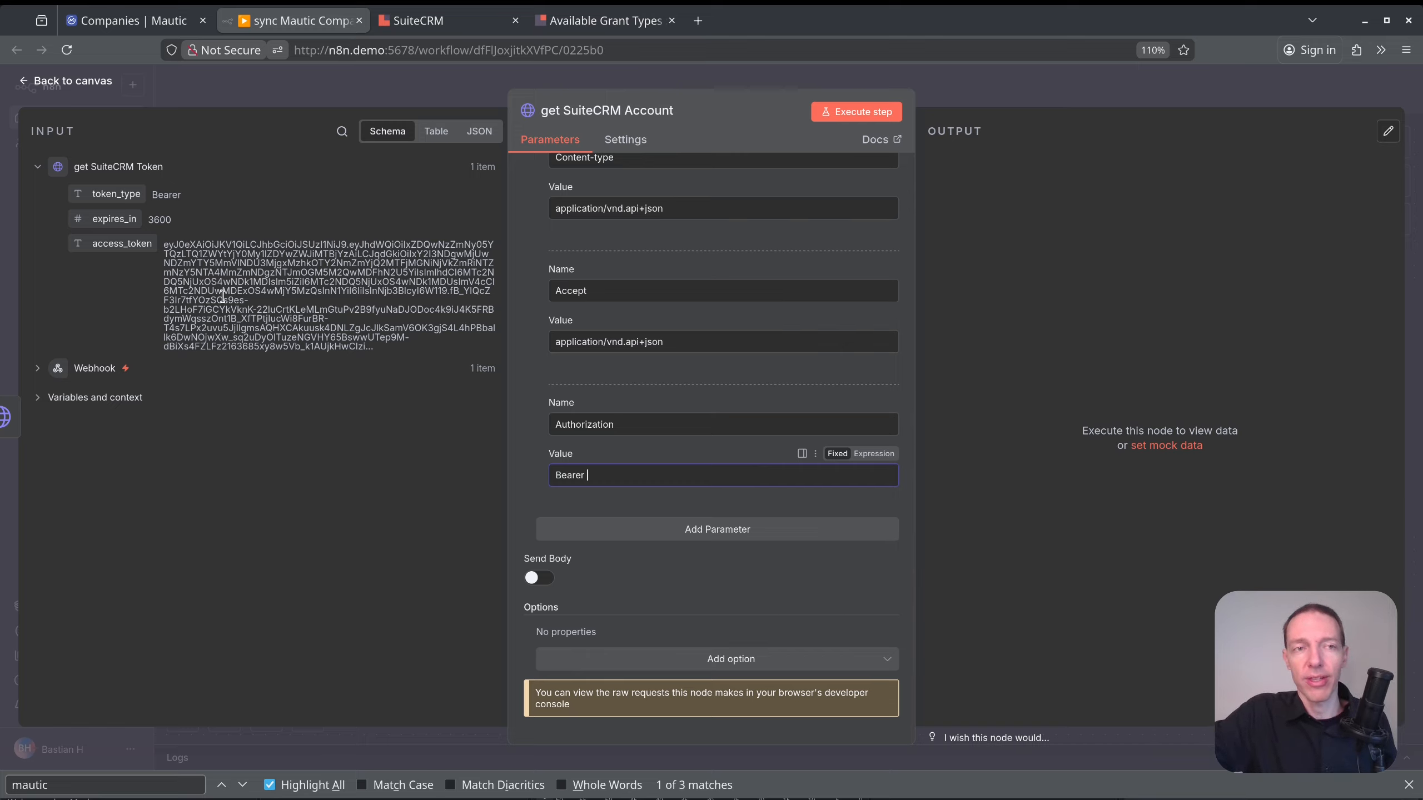
# Turn the Authorization value into an expression and append the access_token field from get SuiteCRM Token, giving Bearer {{ $json.access_token }}.
pyautogui.click(875, 453)
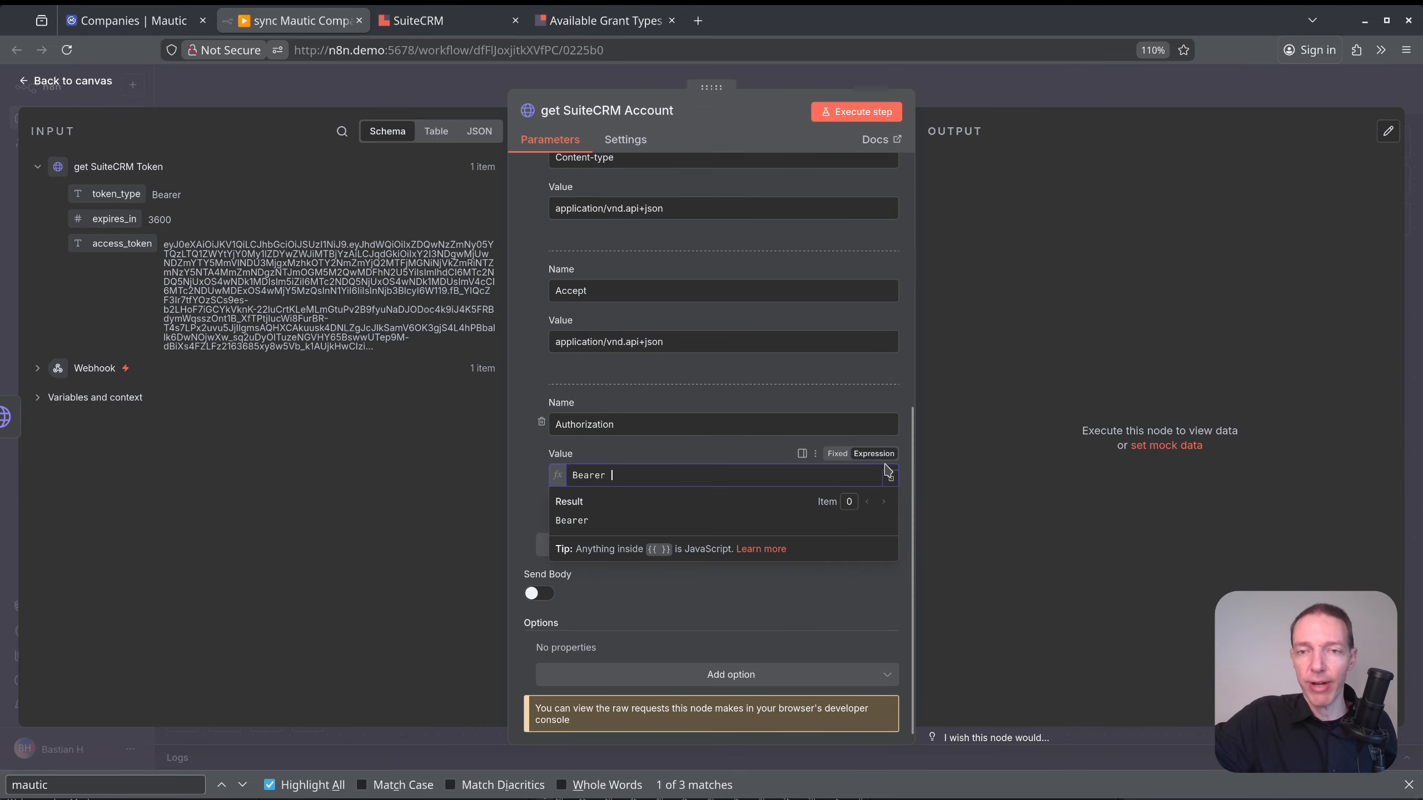
pyautogui.click(892, 481)
pyautogui.moveTo(117, 251); pyautogui.dragTo(425, 189)
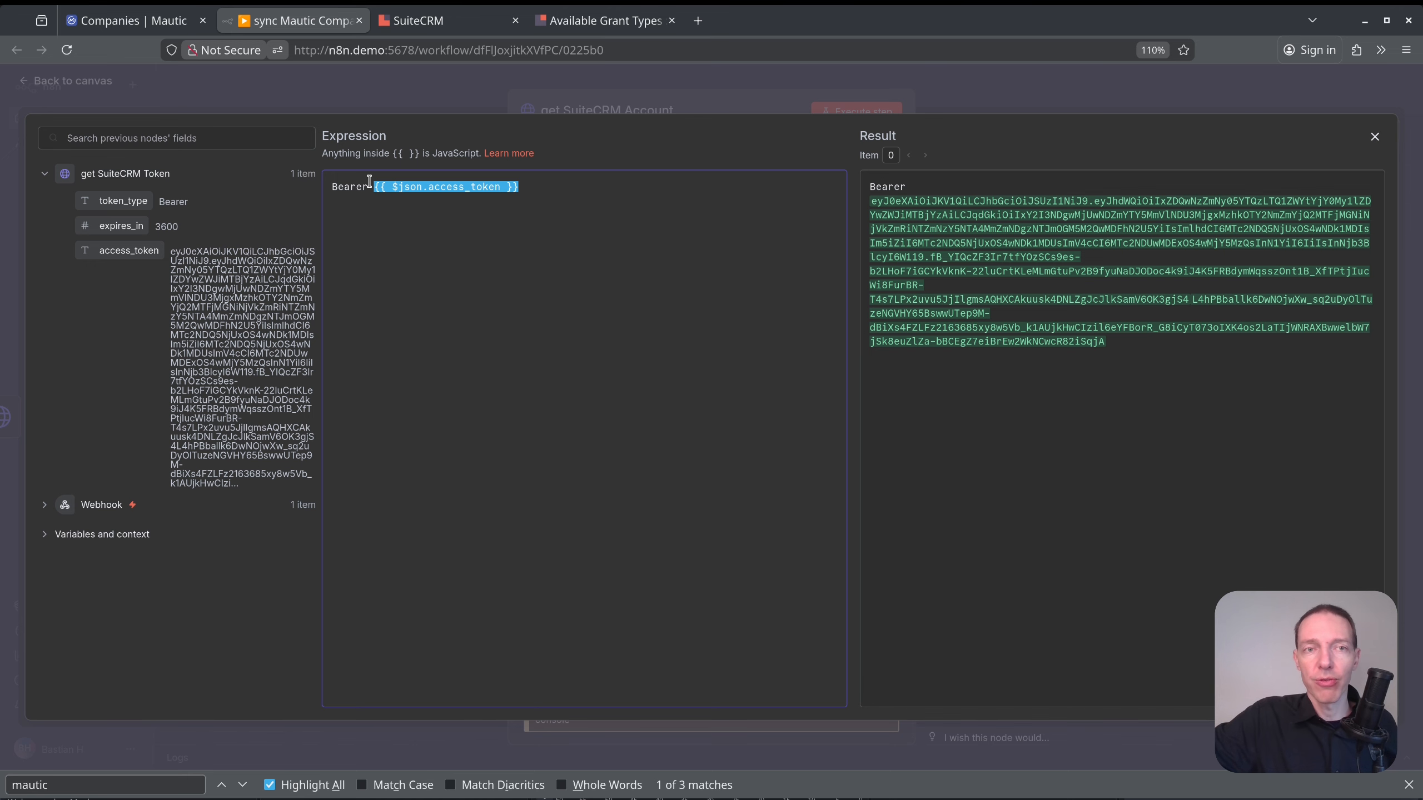
pyautogui.click(369, 181)
pyautogui.click(1375, 135)
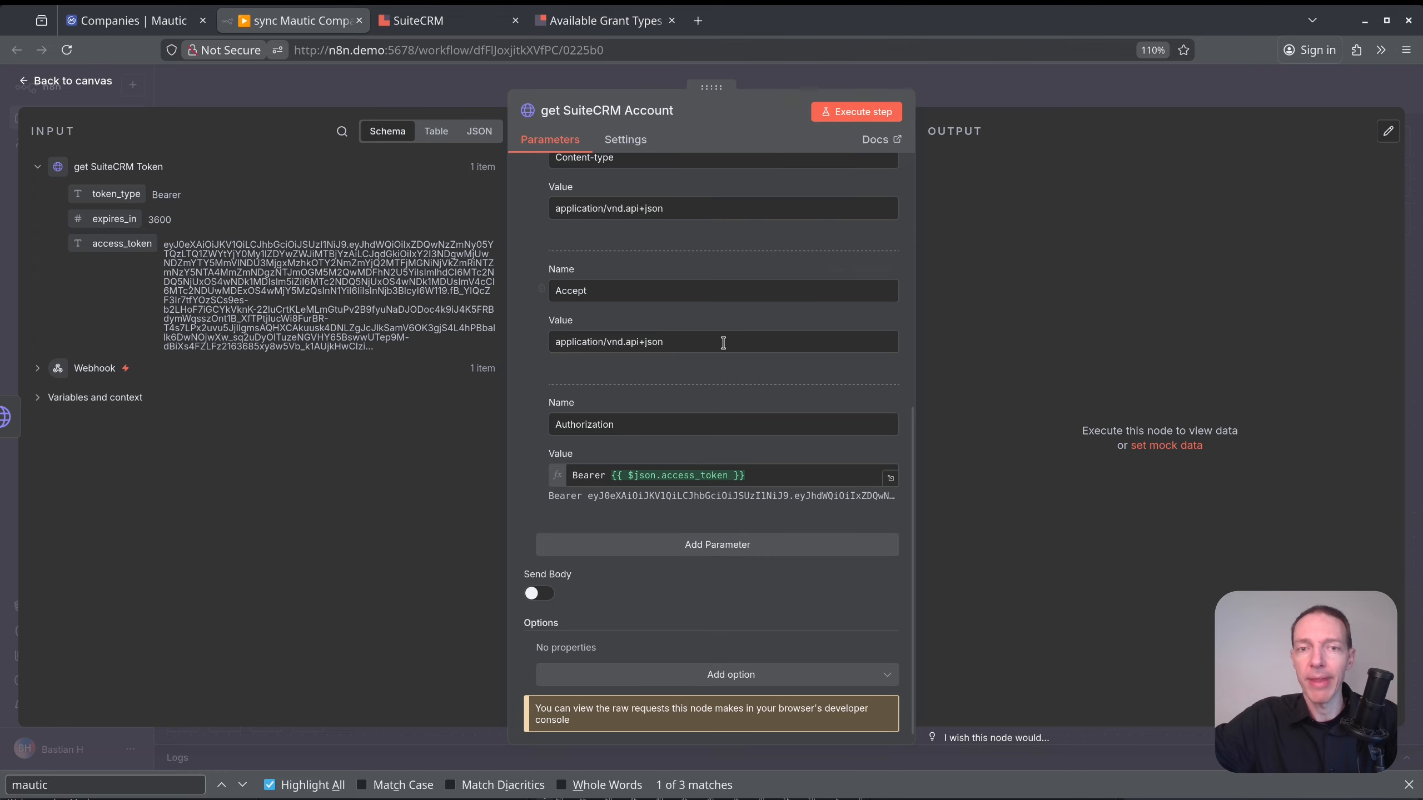
# Review the request's parameters and test-run the get SuiteCRM Account node.
pyautogui.scroll(6, 698, 408)
pyautogui.scroll(-7, 701, 409)
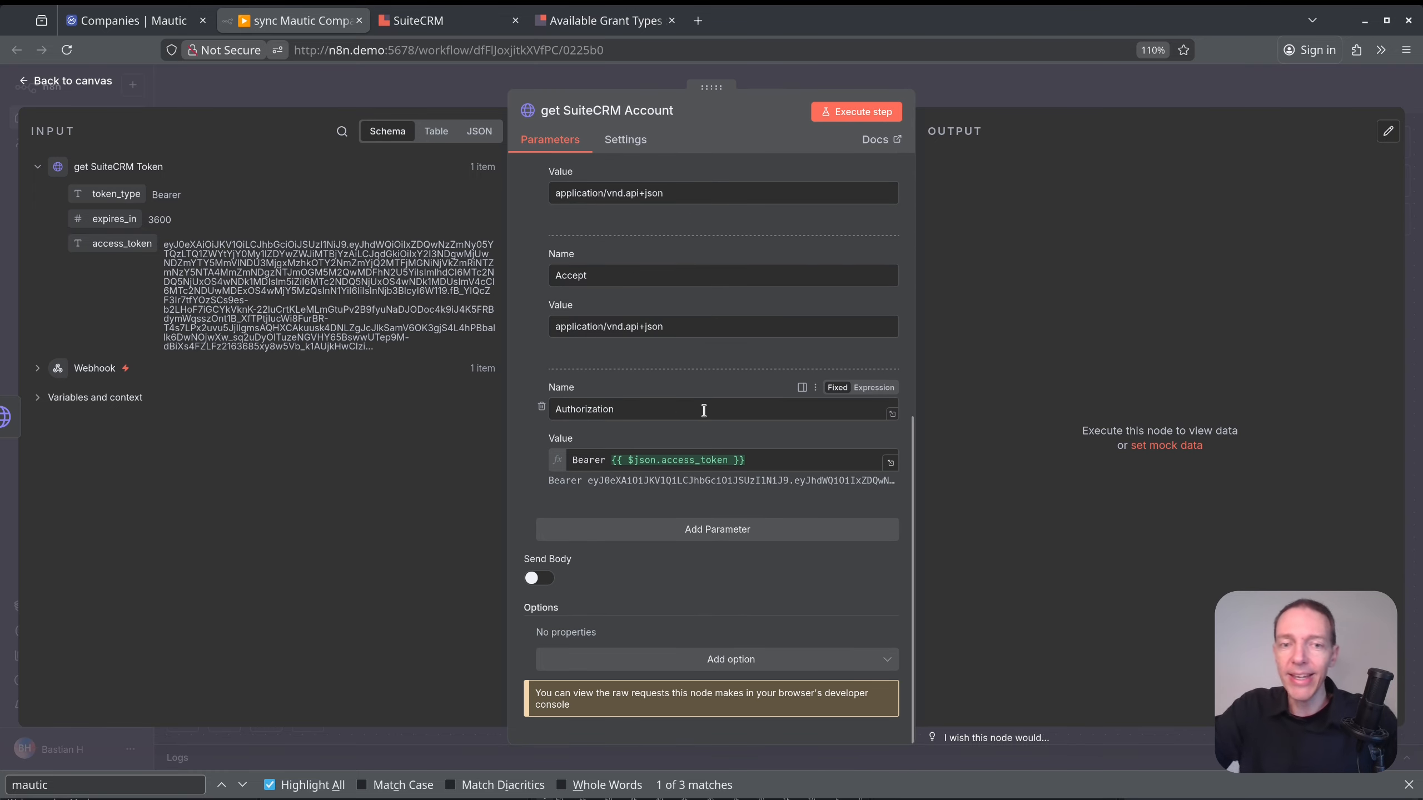
pyautogui.click(857, 112)
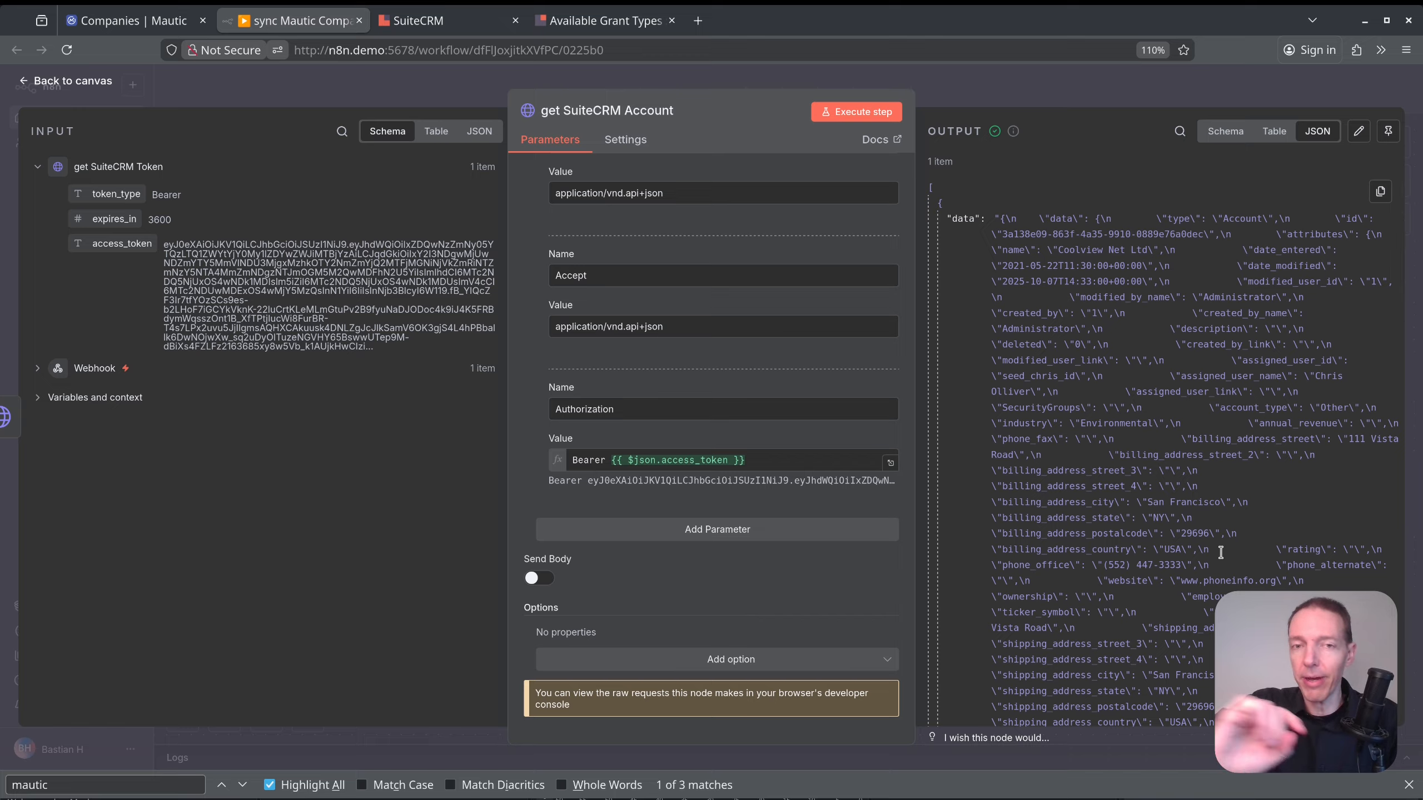
# Add the Response option with Response Format JSON to the get SuiteCRM Account node and execute it again.
pyautogui.click(867, 659)
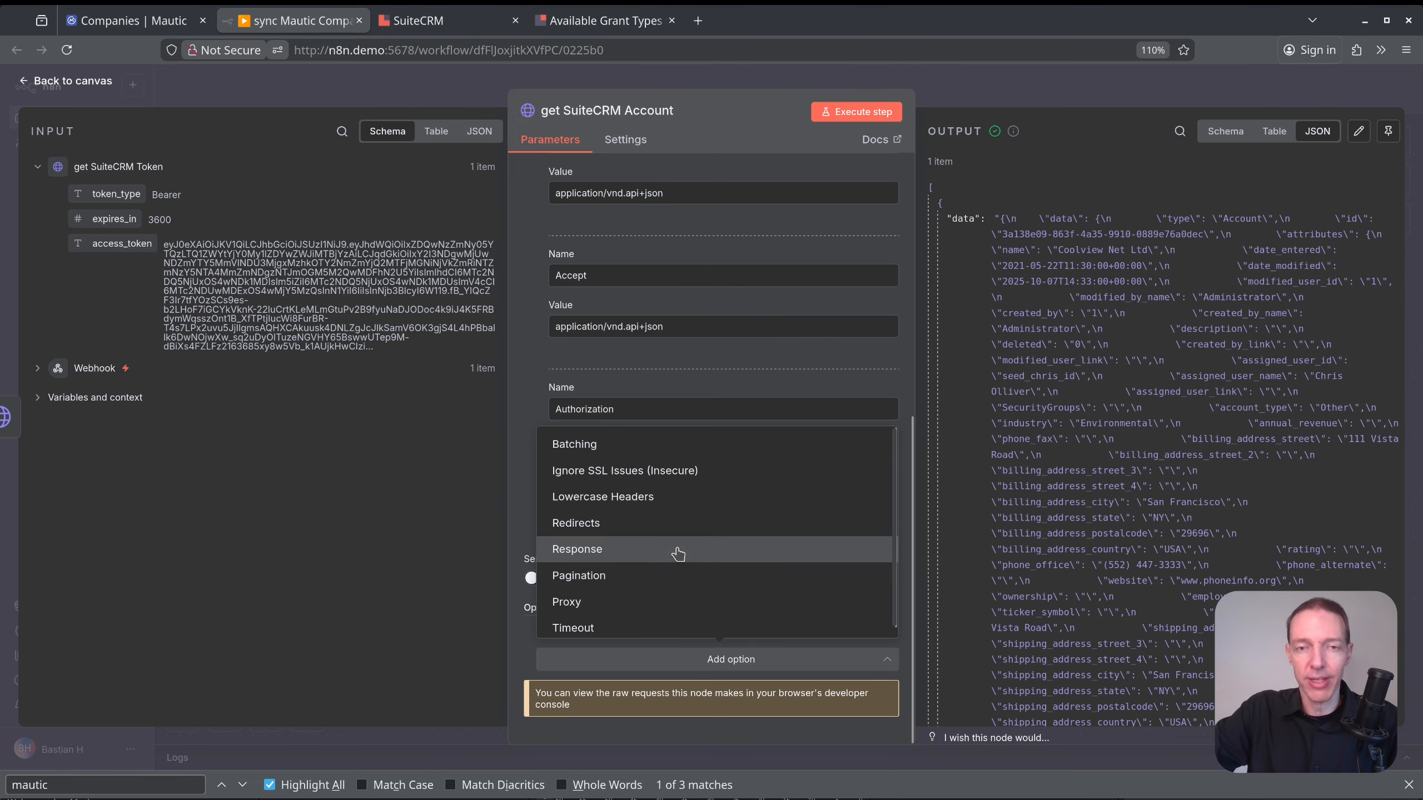
pyautogui.click(679, 549)
pyautogui.scroll(-4, 679, 554)
pyautogui.click(630, 584)
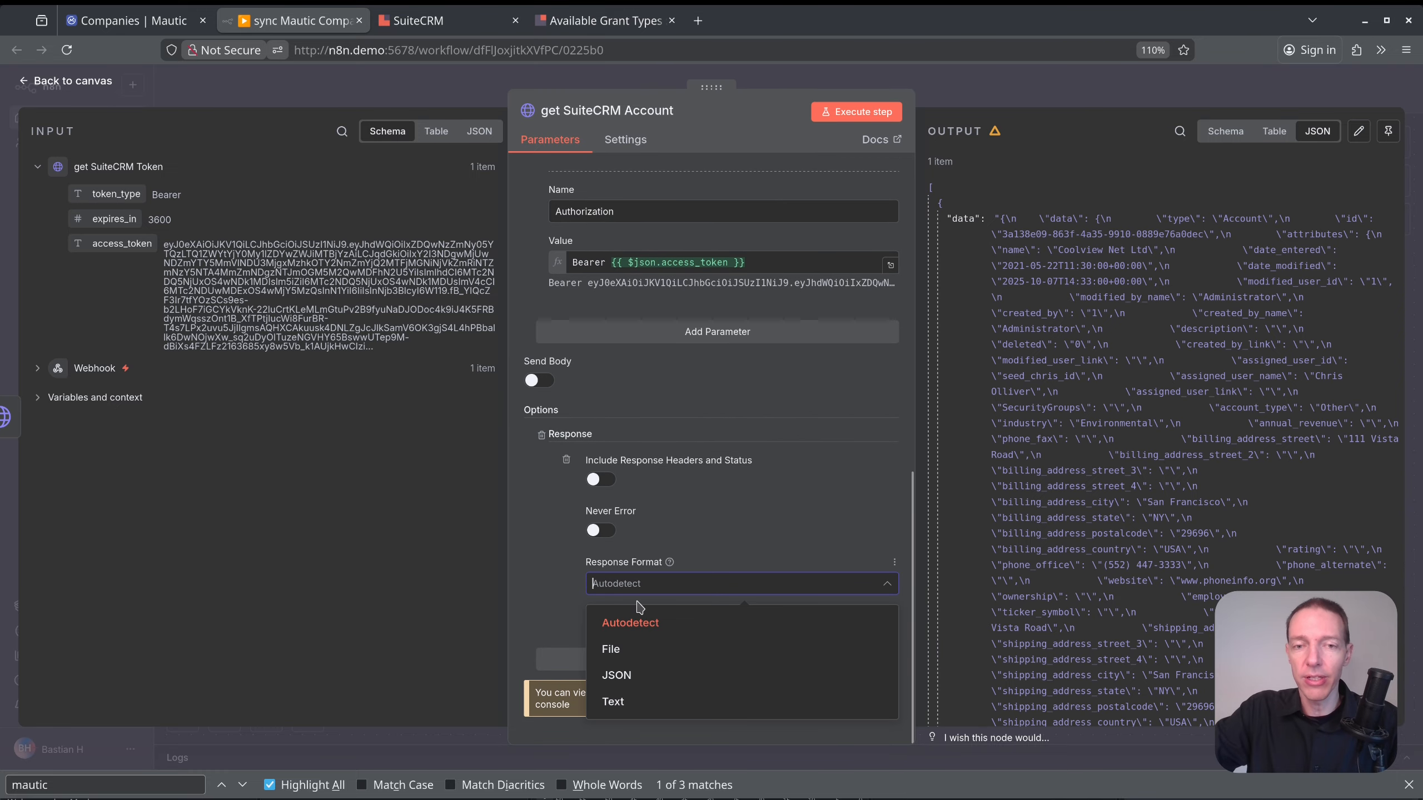
pyautogui.click(651, 680)
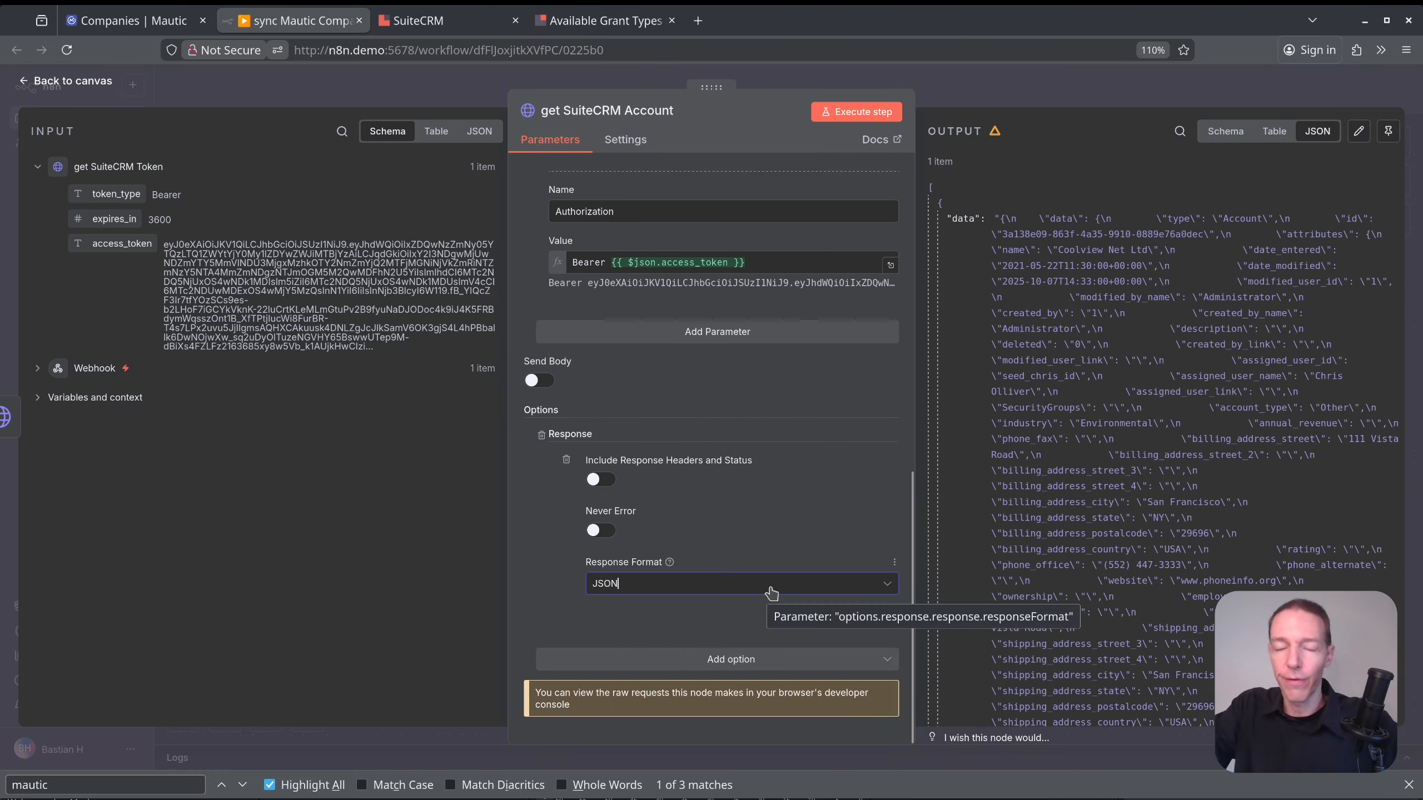
pyautogui.click(857, 112)
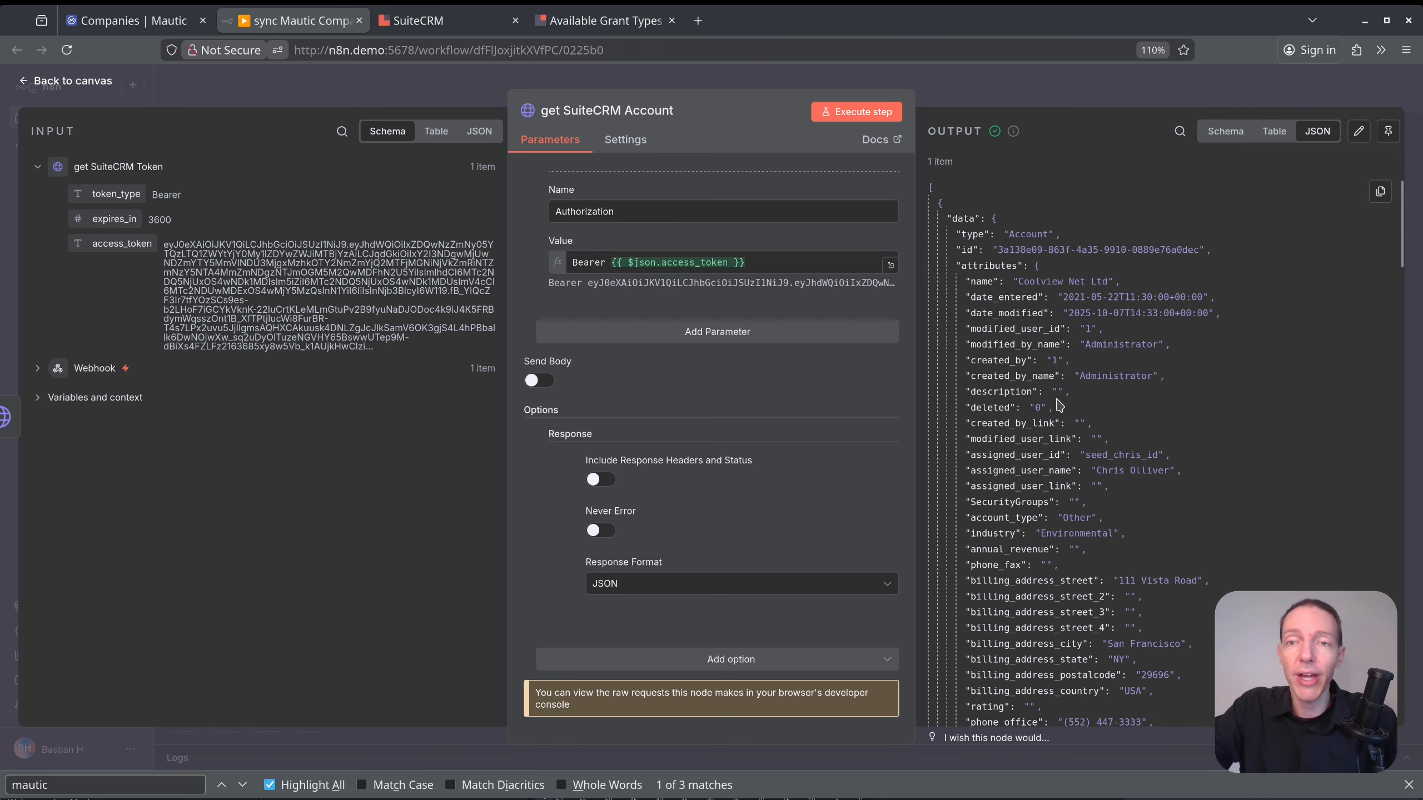
# Examine the returned account attributes, checking the name and mautic_account_id_c fields.
pyautogui.moveTo(969, 283); pyautogui.dragTo(995, 284)
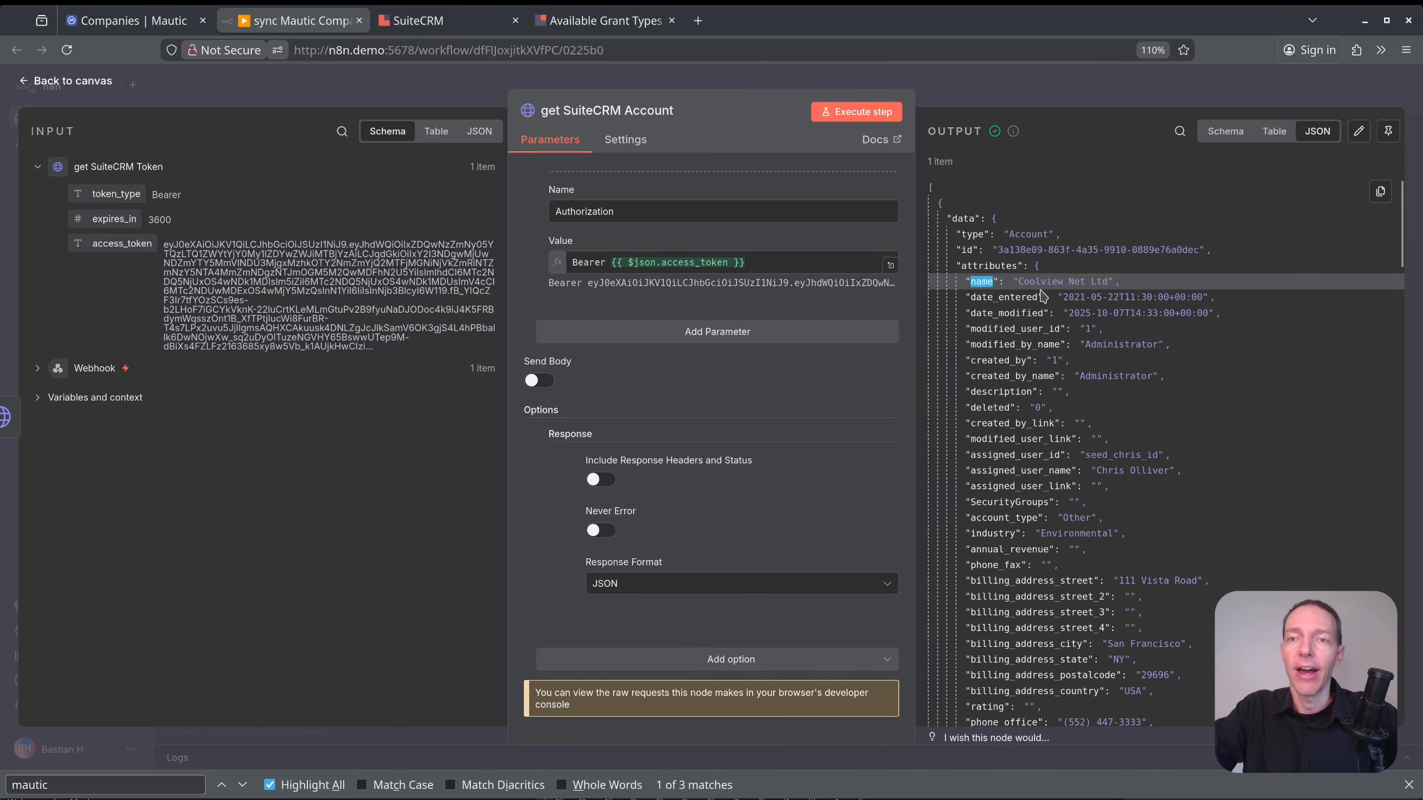
pyautogui.scroll(-15, 1076, 306)
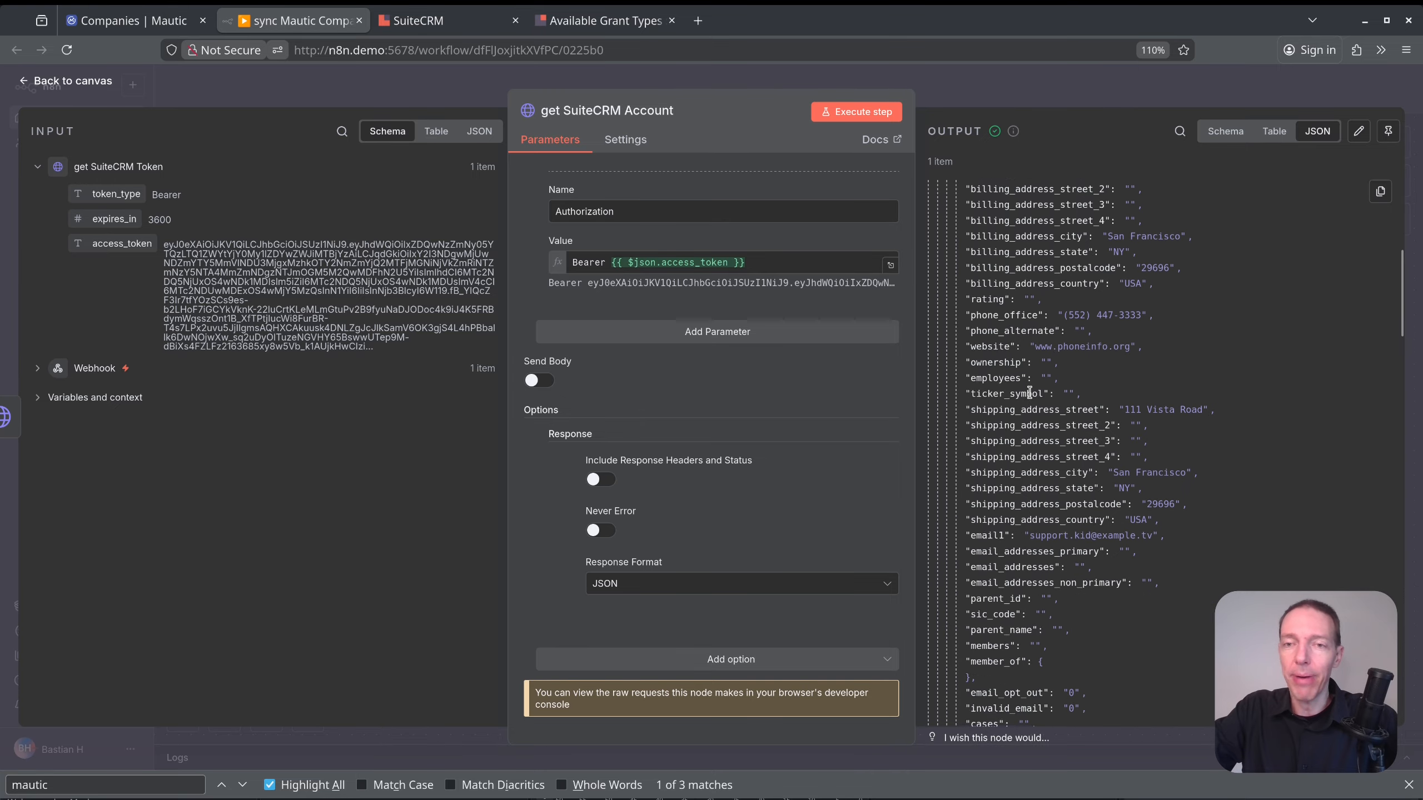
pyautogui.scroll(-6, 1033, 400)
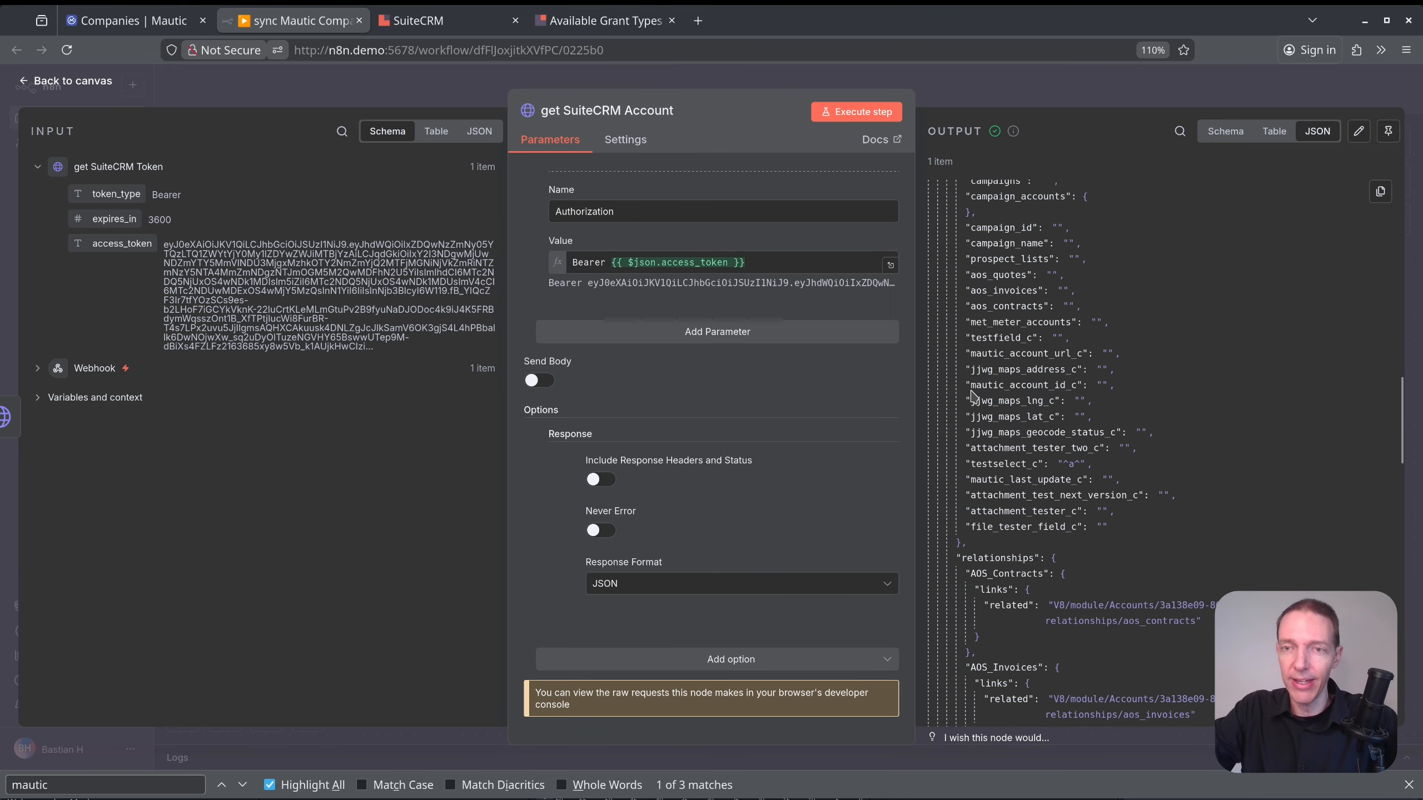
pyautogui.moveTo(972, 386); pyautogui.dragTo(1080, 393)
pyautogui.click(1188, 385)
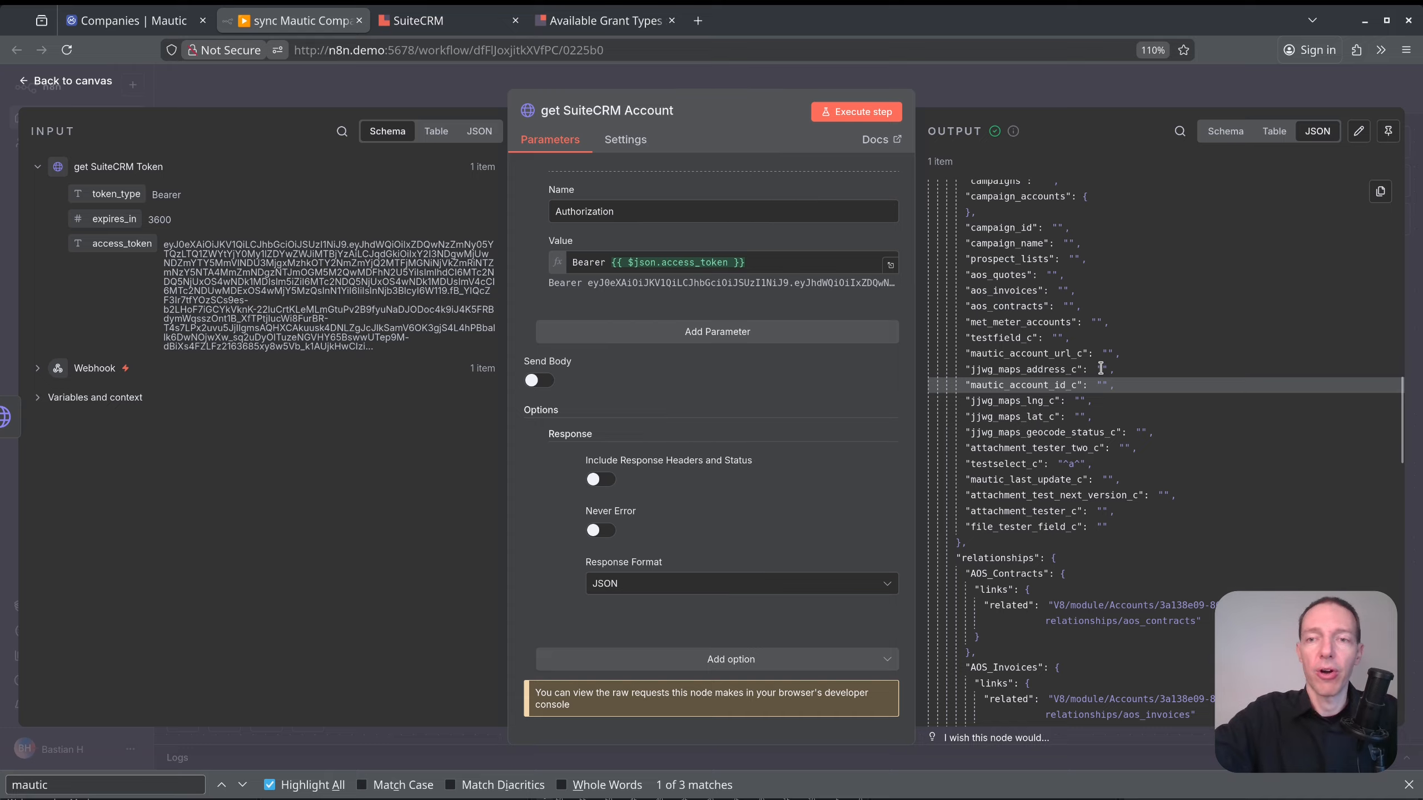
pyautogui.doubleClick(1049, 385)
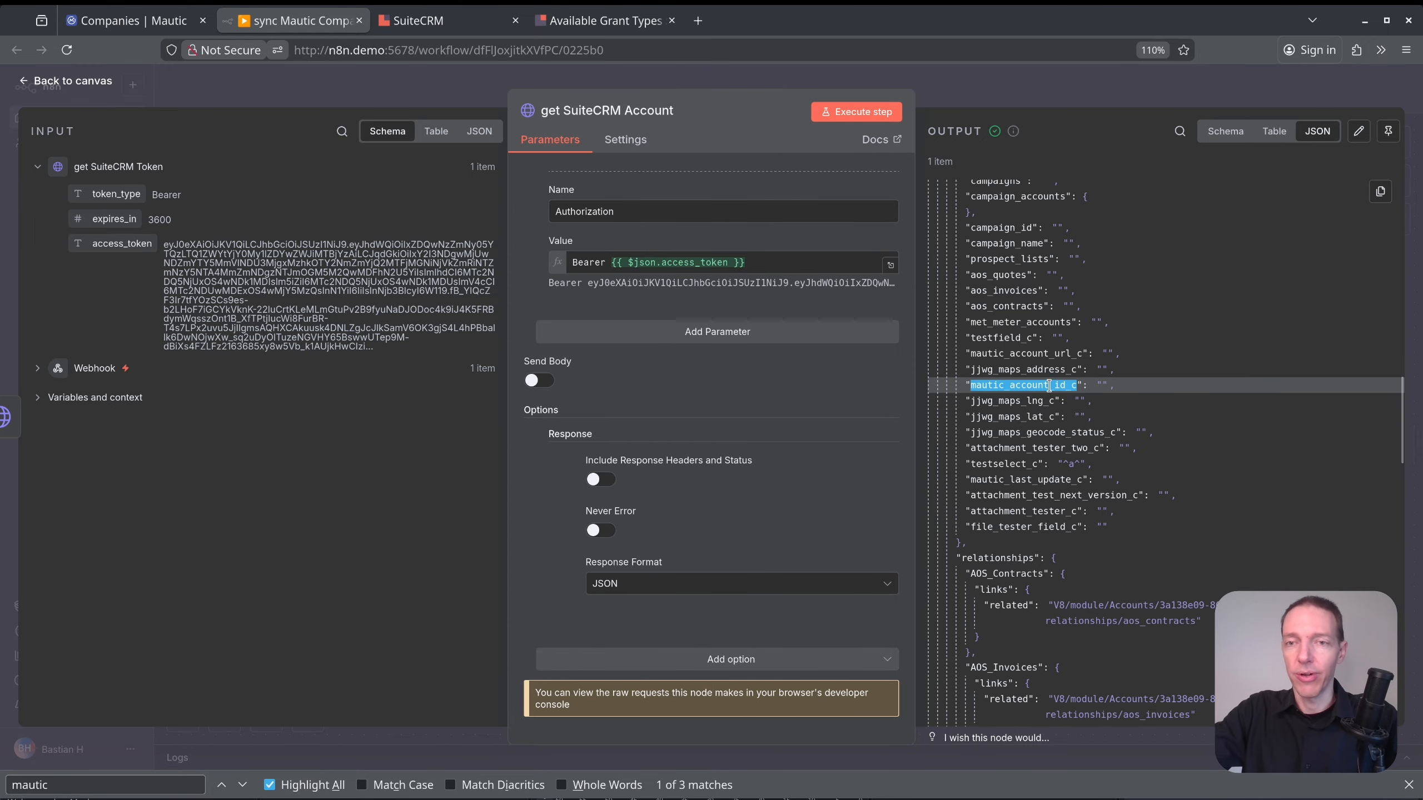
# Return to the canvas, duplicate the get SuiteCRM Account node and place the copy below the original.
pyautogui.click(1090, 90)
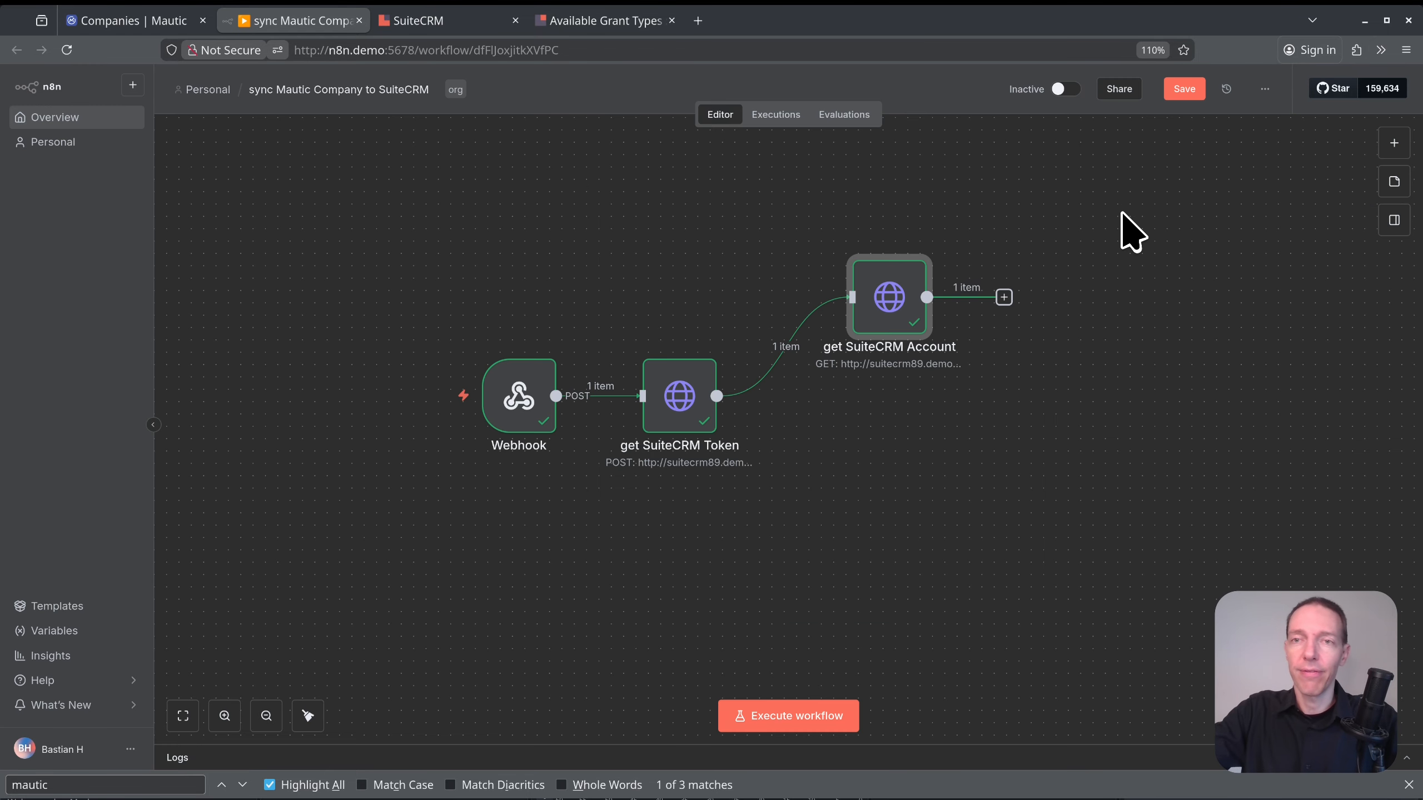
pyautogui.hotkey('ctrl', 'c')
pyautogui.hotkey('ctrl', 'v')
pyautogui.moveTo(1022, 396); pyautogui.dragTo(924, 508)
# Open the copied node, rename it create SuiteCRM Account and set its method to POST.
pyautogui.doubleClick(926, 505)
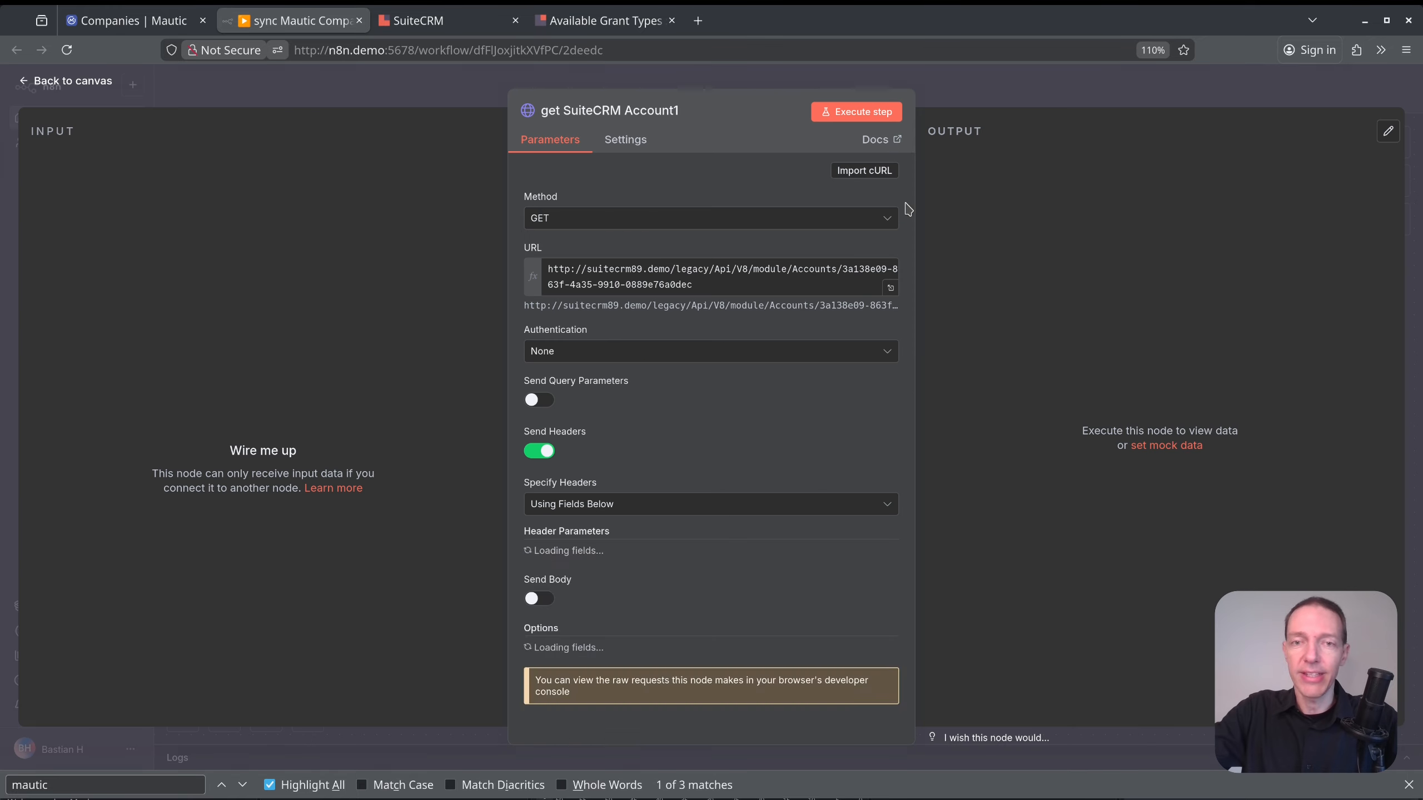
pyautogui.click(648, 115)
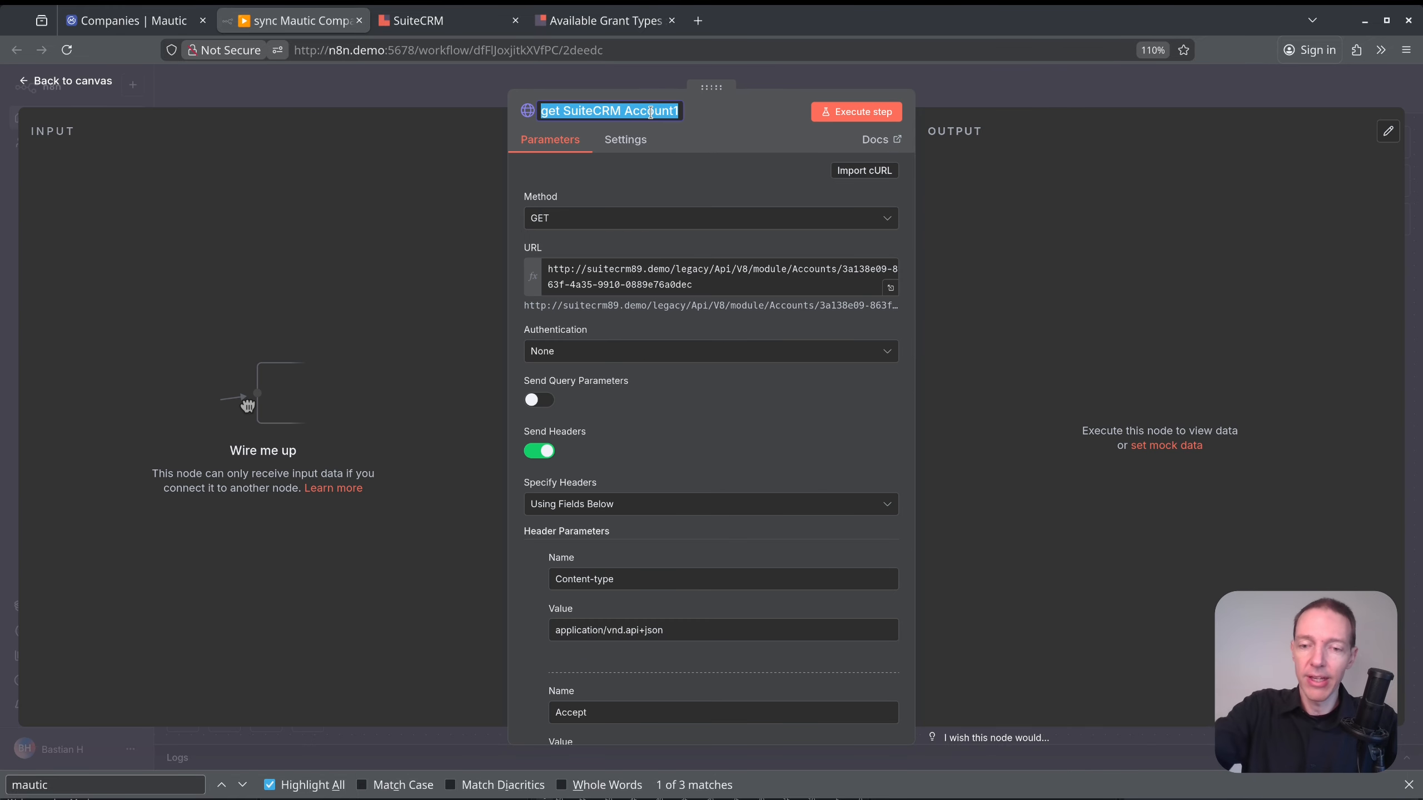
pyautogui.press('Home')
pyautogui.hotkey('ctrl', 'shift', 'Right')
pyautogui.write('create')
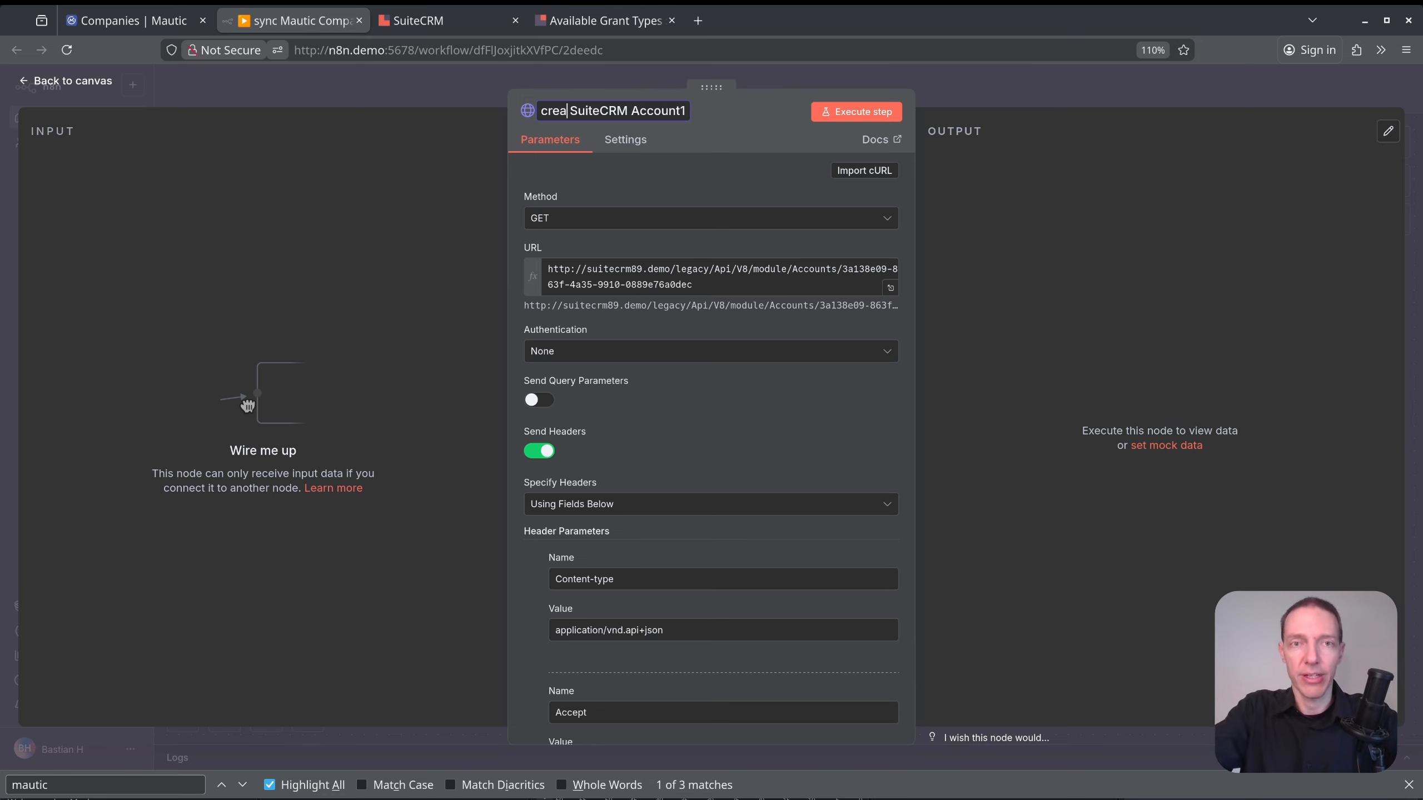
pyautogui.press('BackSpace')
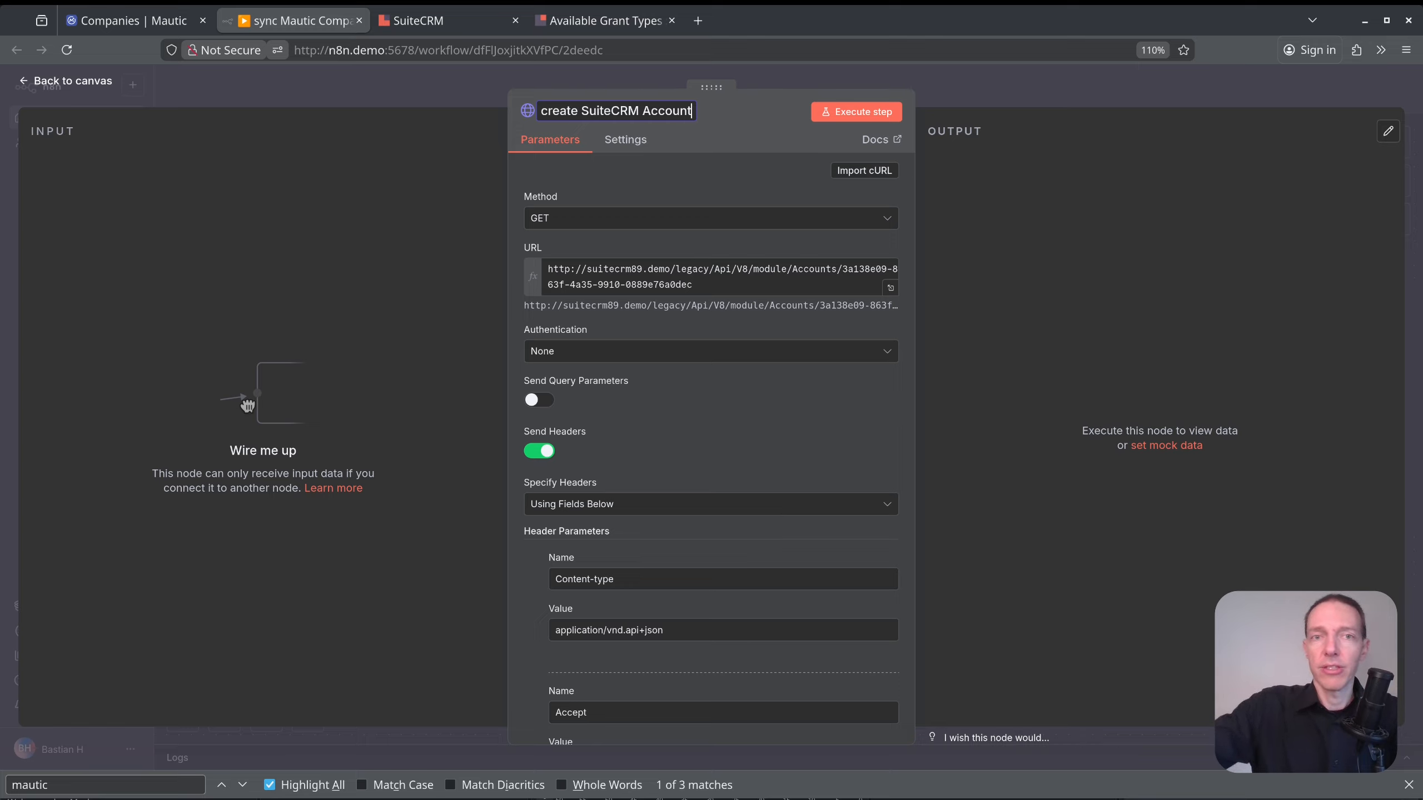
pyautogui.click(587, 220)
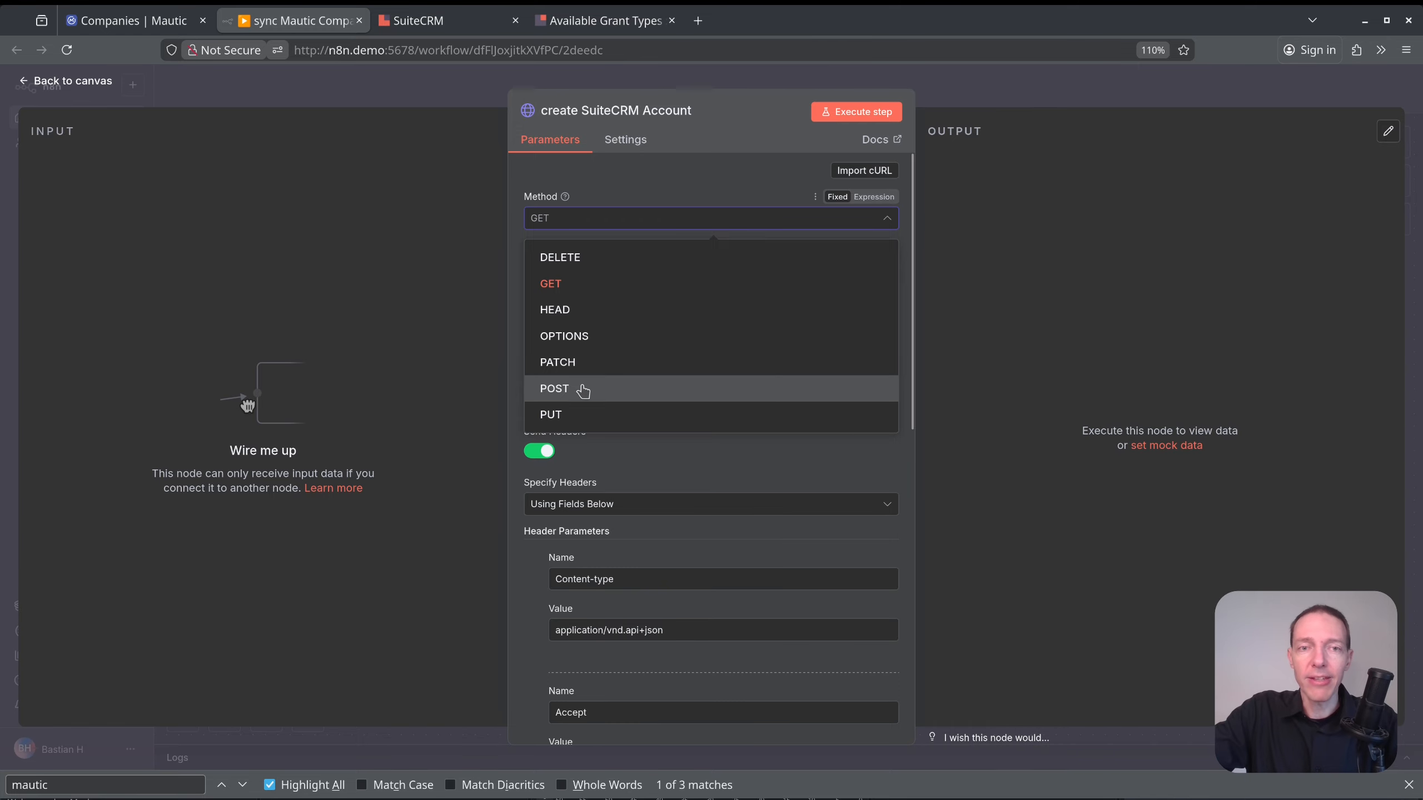
pyautogui.click(583, 391)
# In the SuiteCRM JSON API documentation, find the Create a module record section and copy its example body.
pyautogui.click(442, 20)
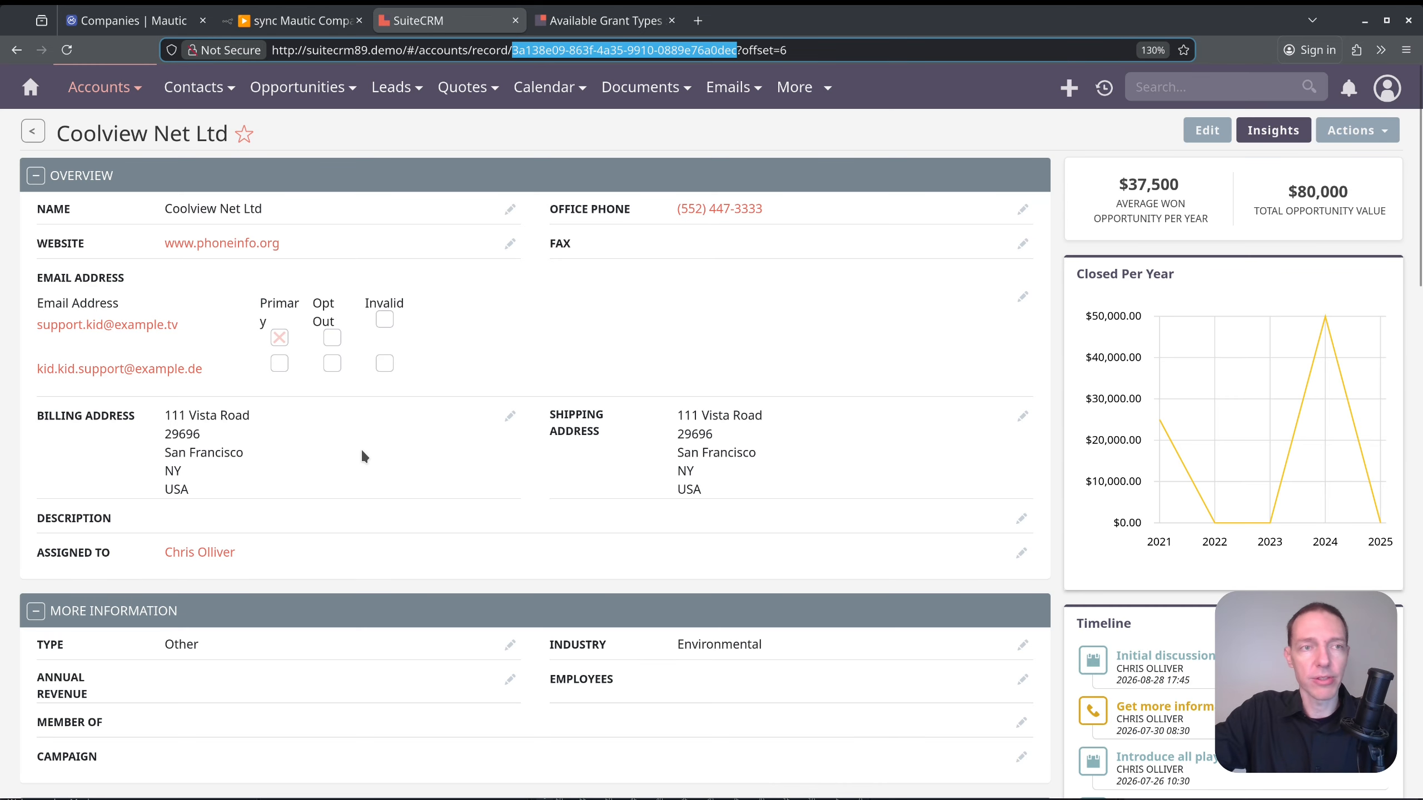
pyautogui.click(629, 23)
pyautogui.hotkey('alt', 'Left')
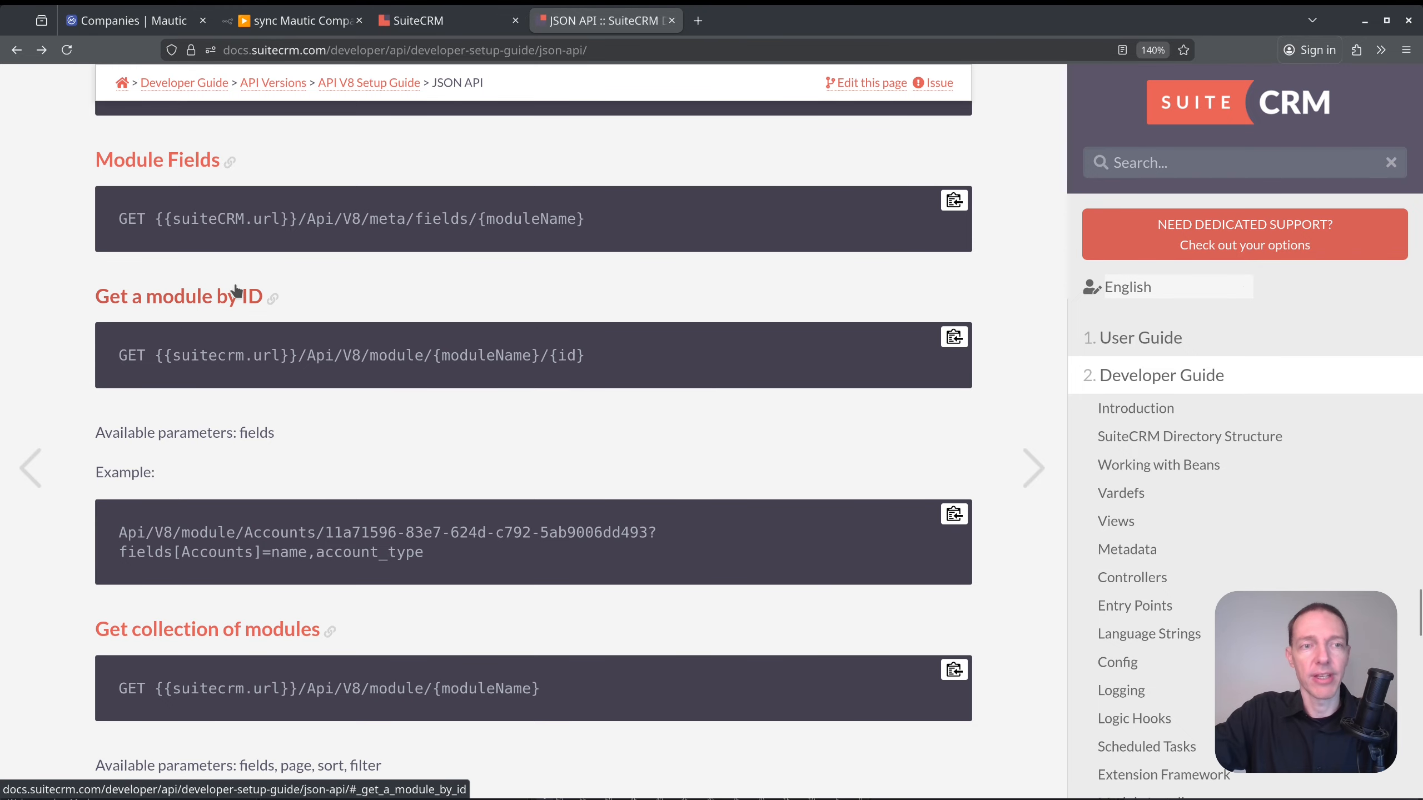
pyautogui.scroll(-10, 279, 392)
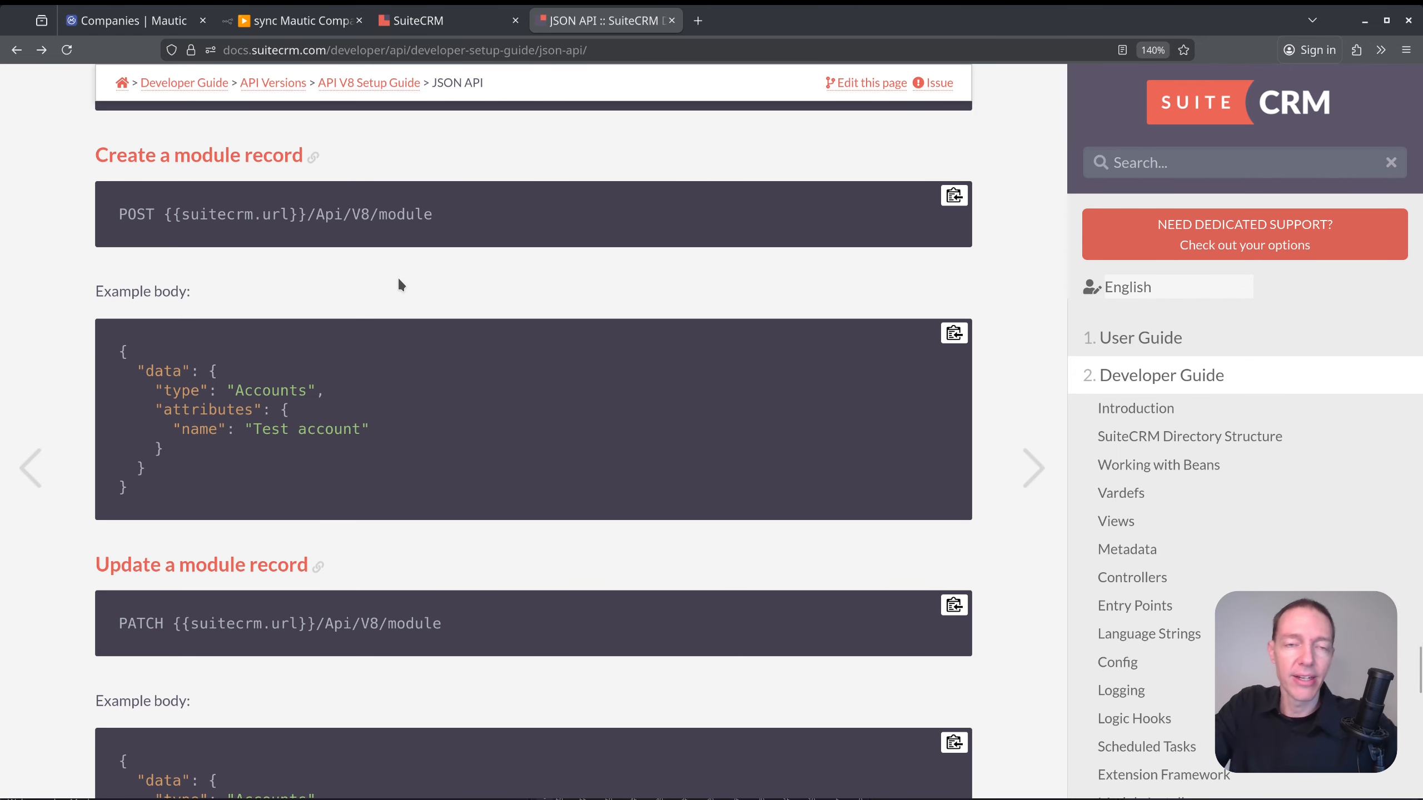
pyautogui.moveTo(438, 219); pyautogui.dragTo(407, 217)
pyautogui.click(453, 221)
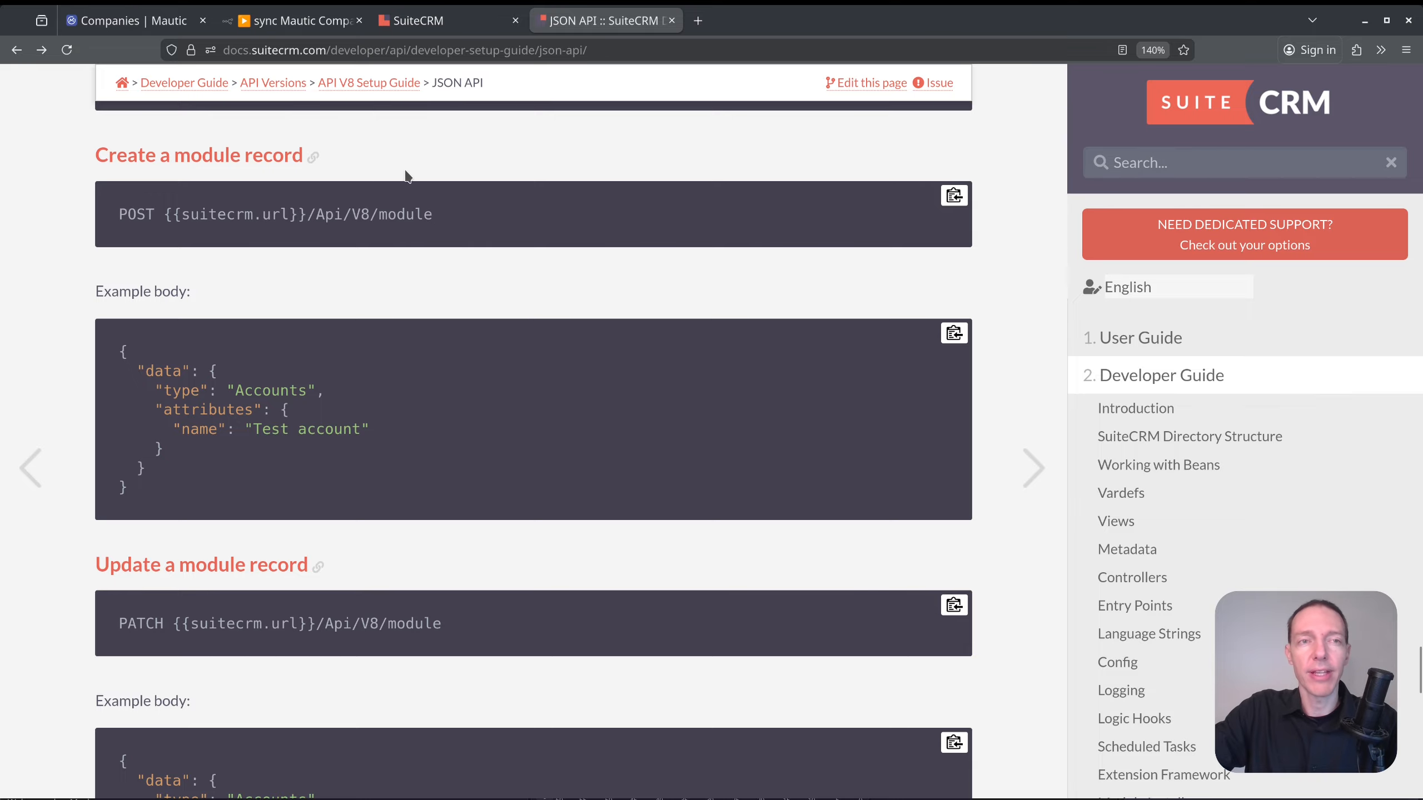
pyautogui.moveTo(139, 489); pyautogui.dragTo(106, 357)
pyautogui.hotkey('ctrl', 'c')
pyautogui.click(465, 463)
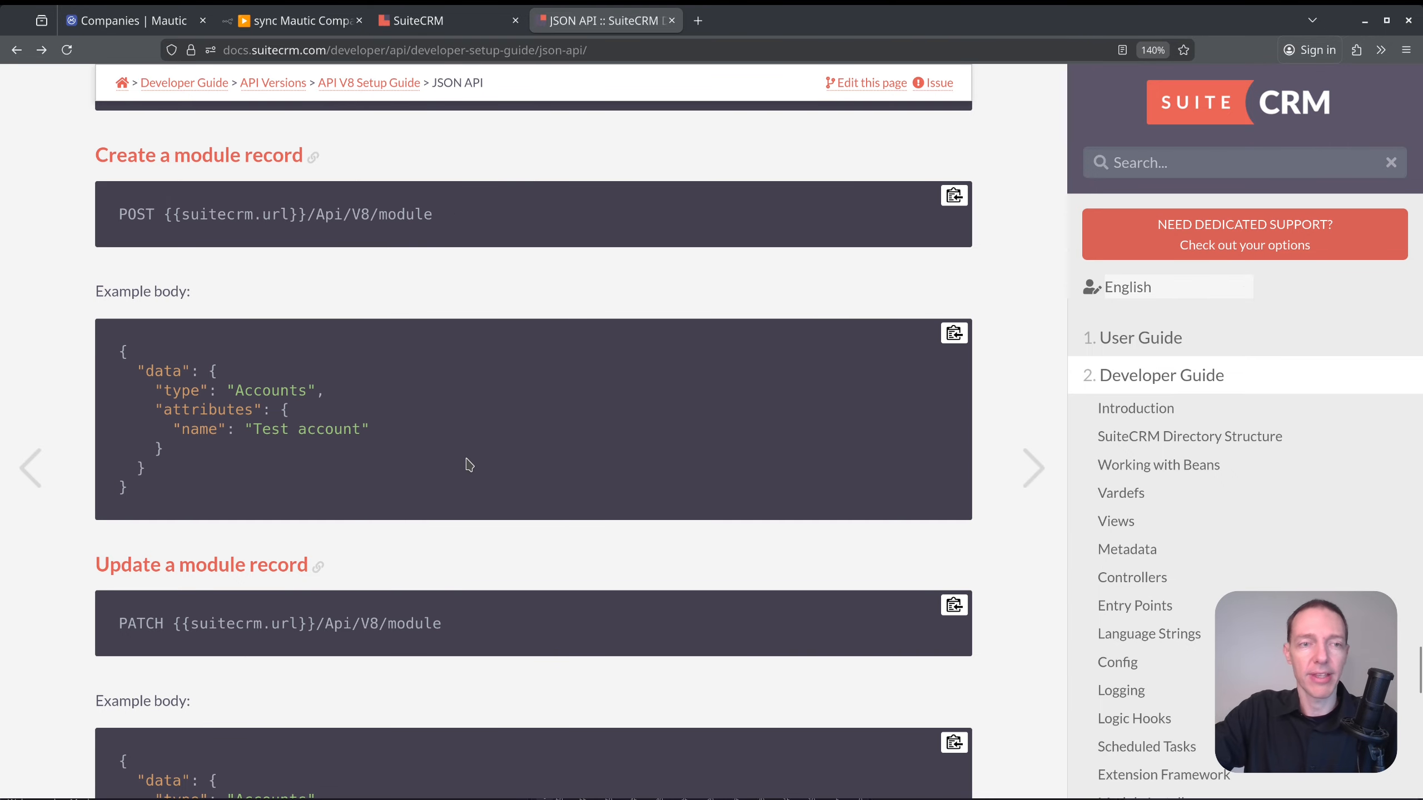
pyautogui.click(292, 21)
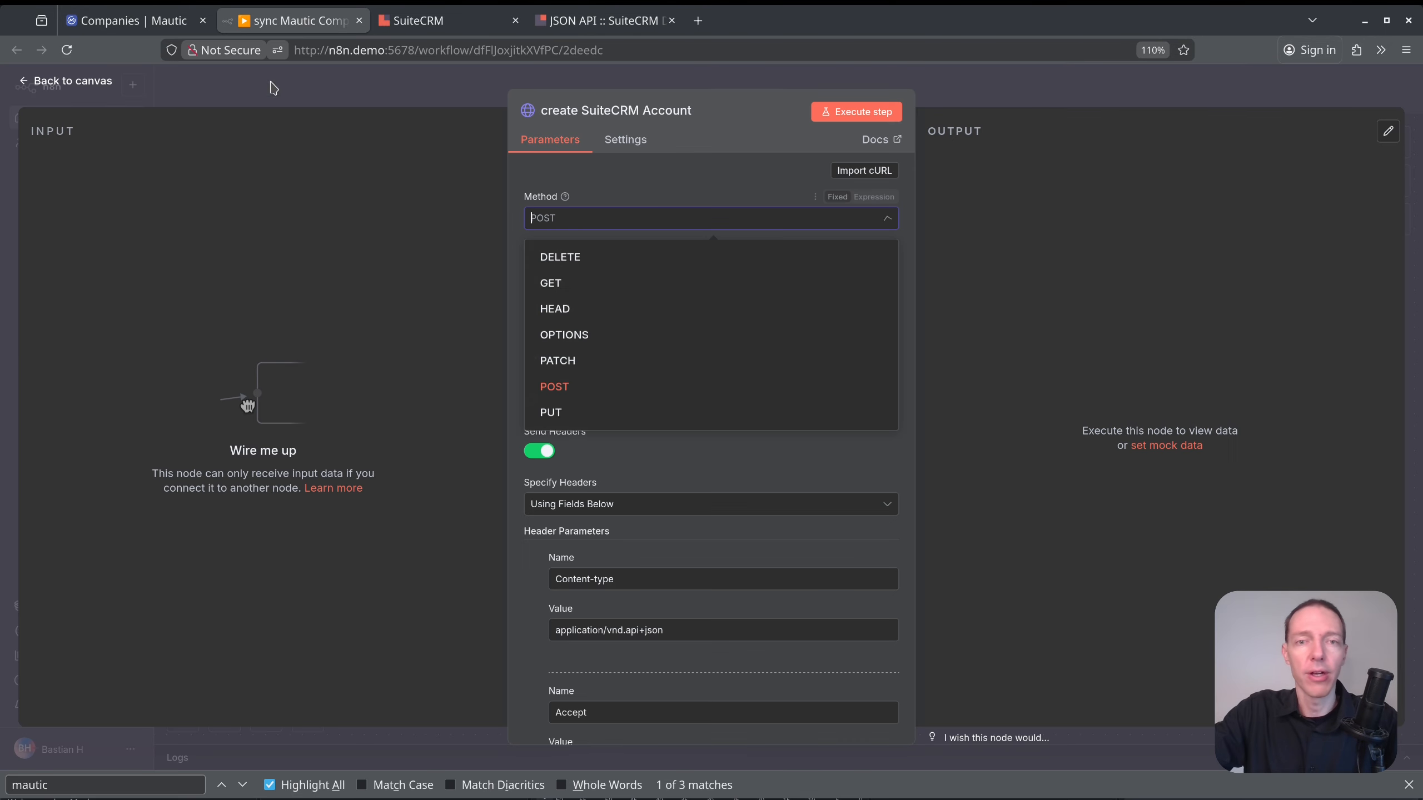
pyautogui.click(979, 430)
pyautogui.moveTo(755, 286); pyautogui.dragTo(792, 271)
pyautogui.write('Api/V8/module/A')
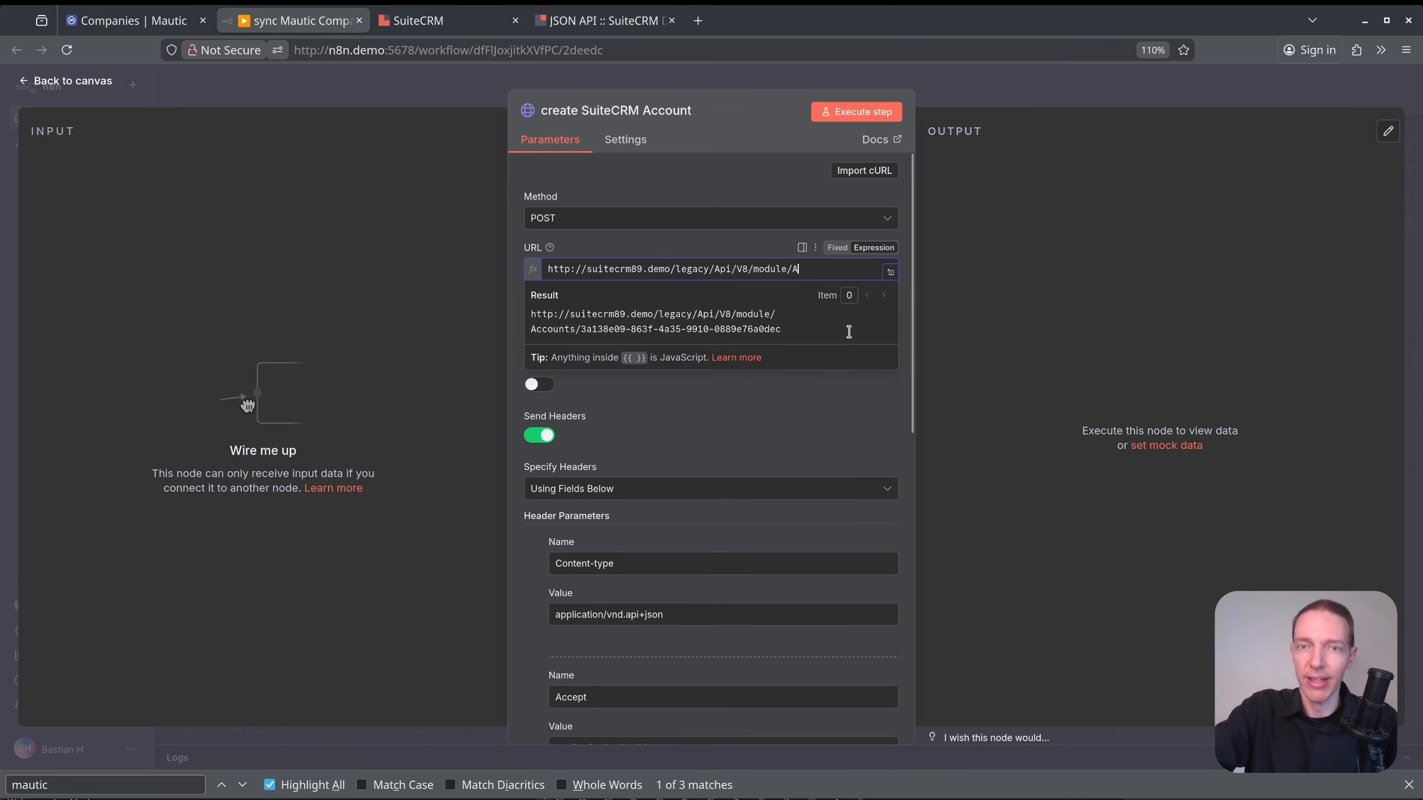
pyautogui.press('BackSpace')
pyautogui.press('BackSpace')
pyautogui.click(1069, 344)
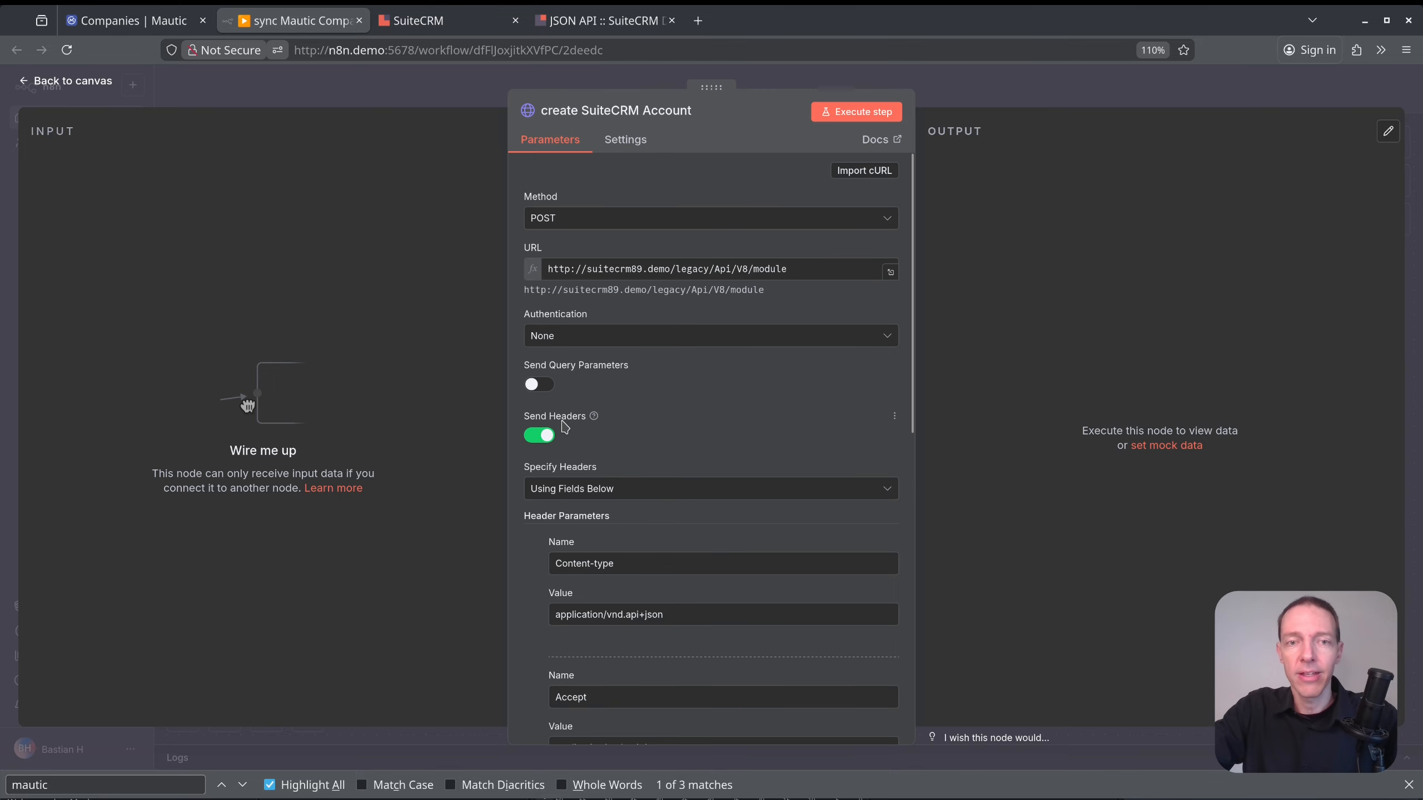
# Enable Send Body for the create SuiteCRM Account request.
pyautogui.scroll(-8, 565, 427)
pyautogui.scroll(-3, 609, 435)
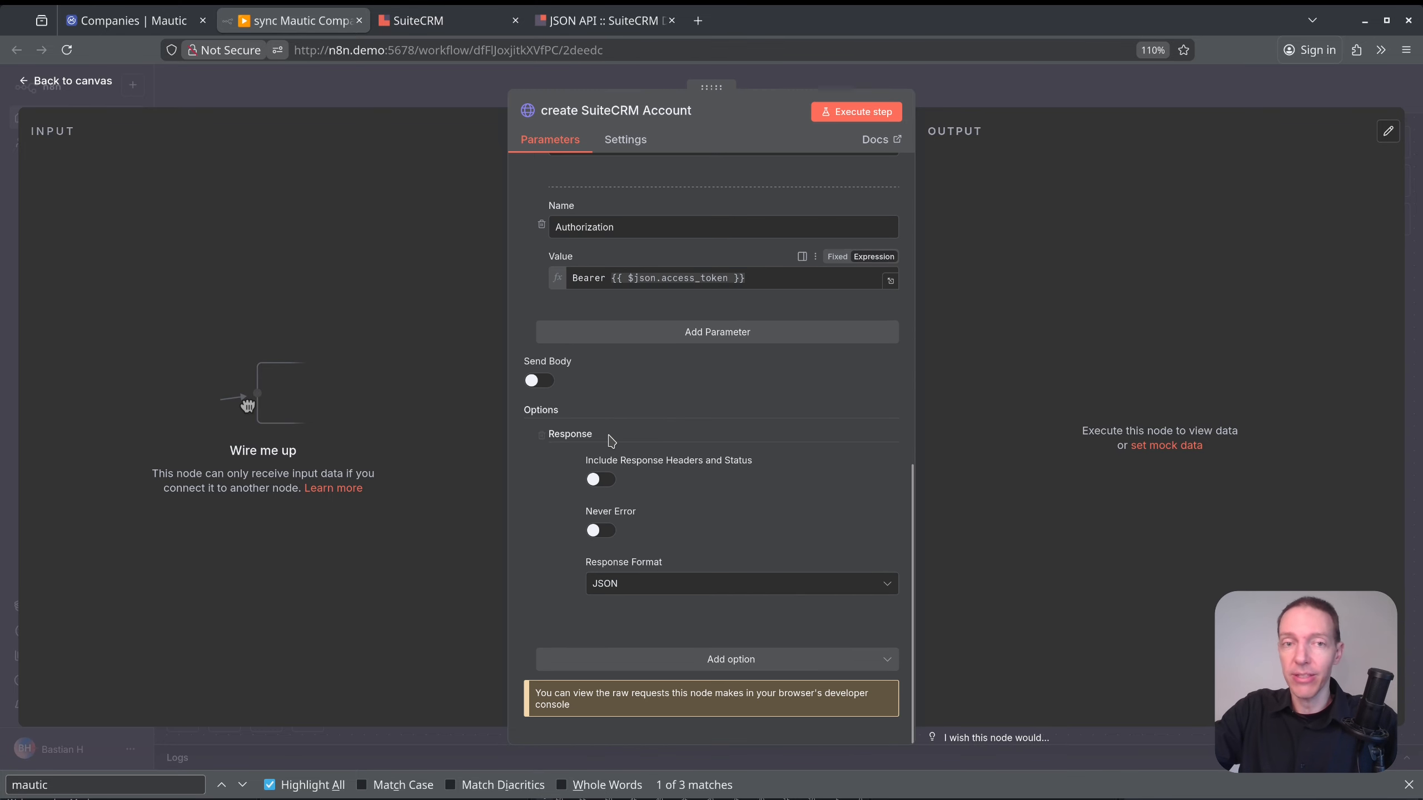
pyautogui.click(548, 385)
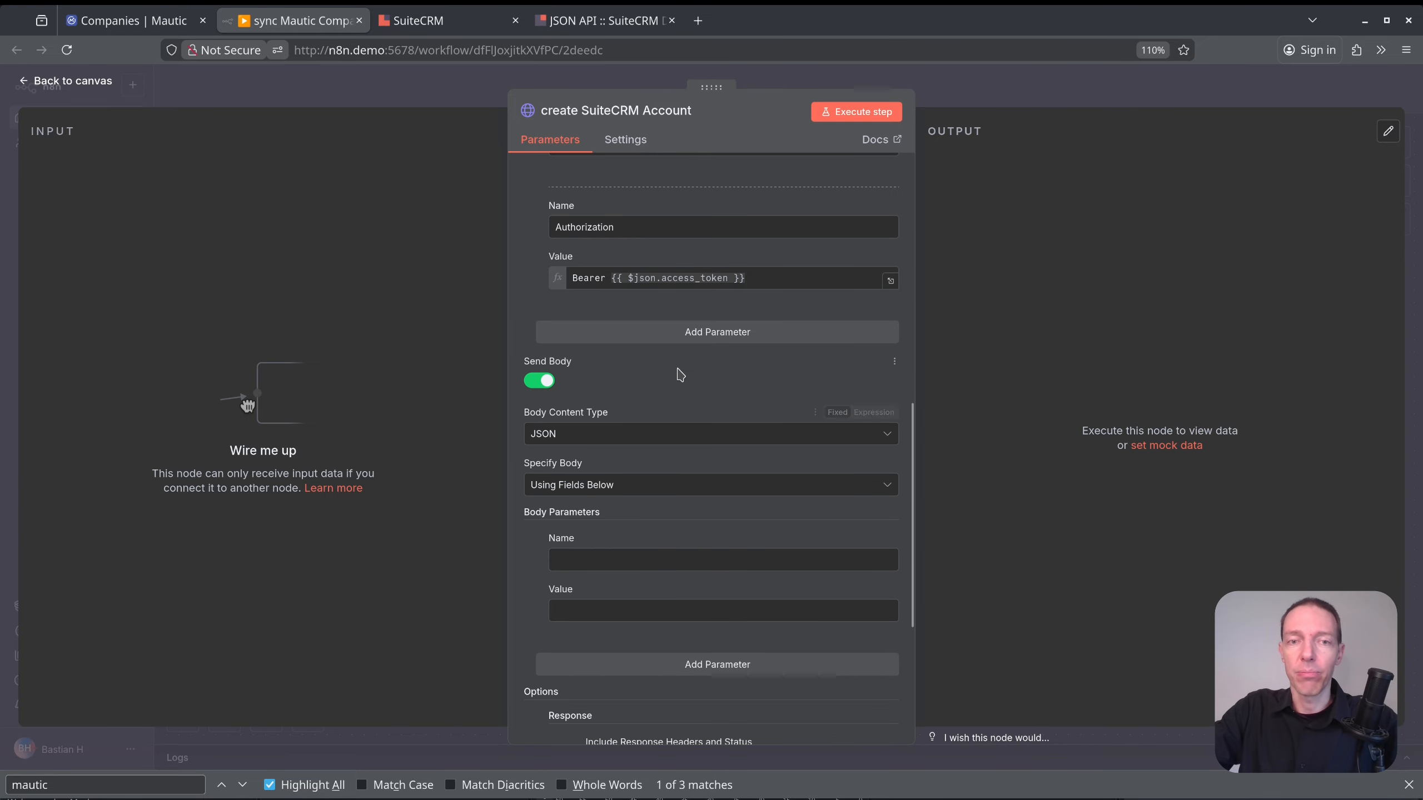
# Specify the create SuiteCRM Account body using JSON as an expression and paste in the copied example Accounts body.
pyautogui.scroll(-5, 678, 373)
pyautogui.scroll(3, 678, 373)
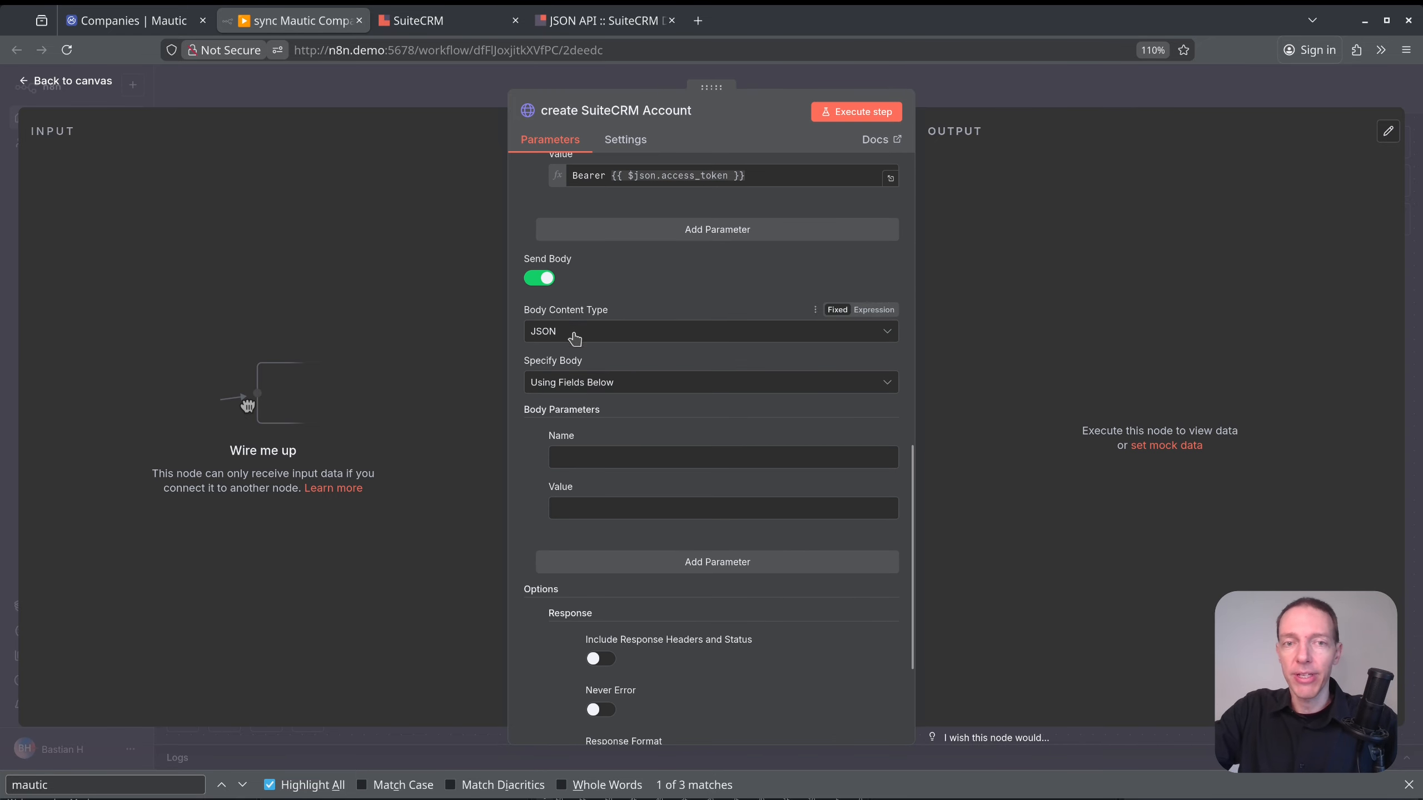
pyautogui.click(641, 389)
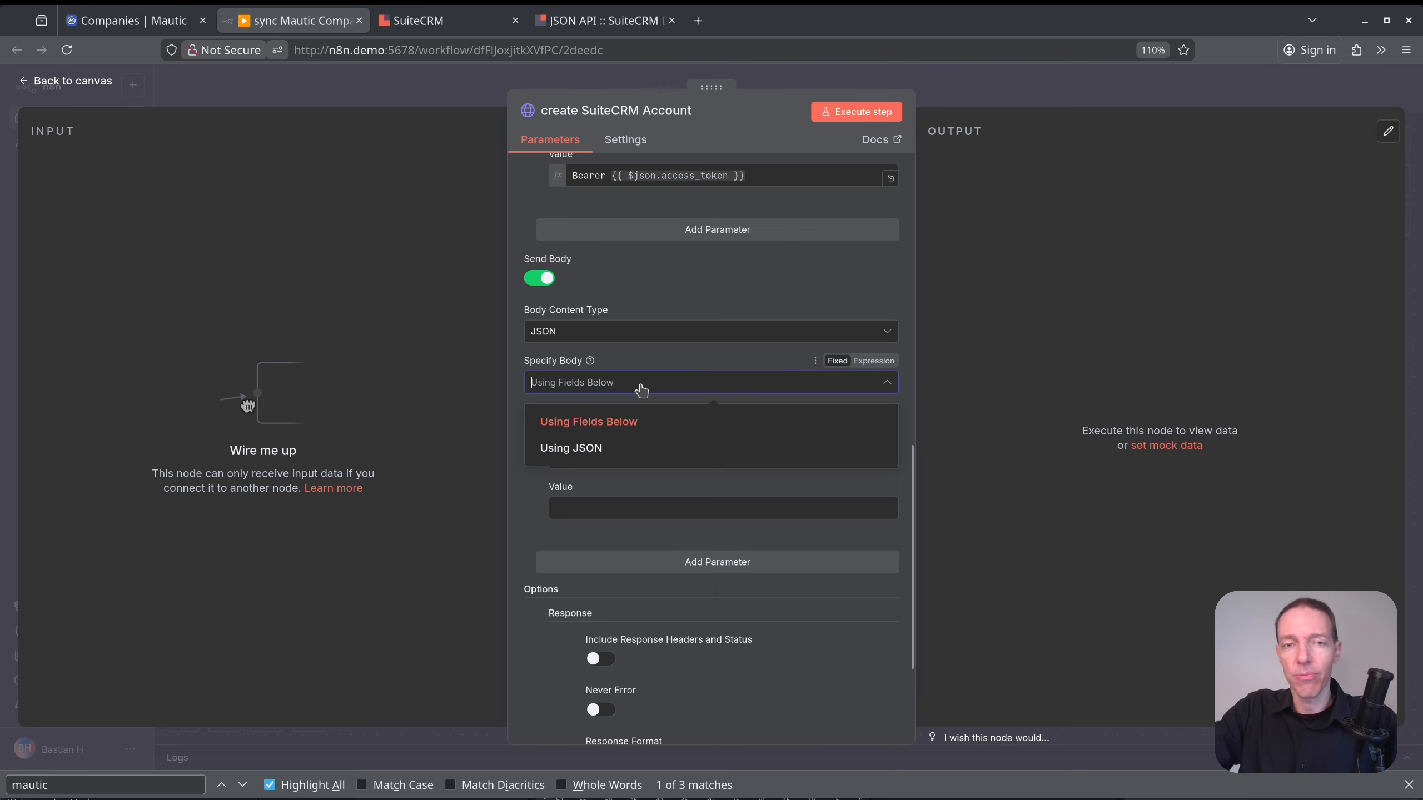
pyautogui.click(613, 455)
pyautogui.click(872, 413)
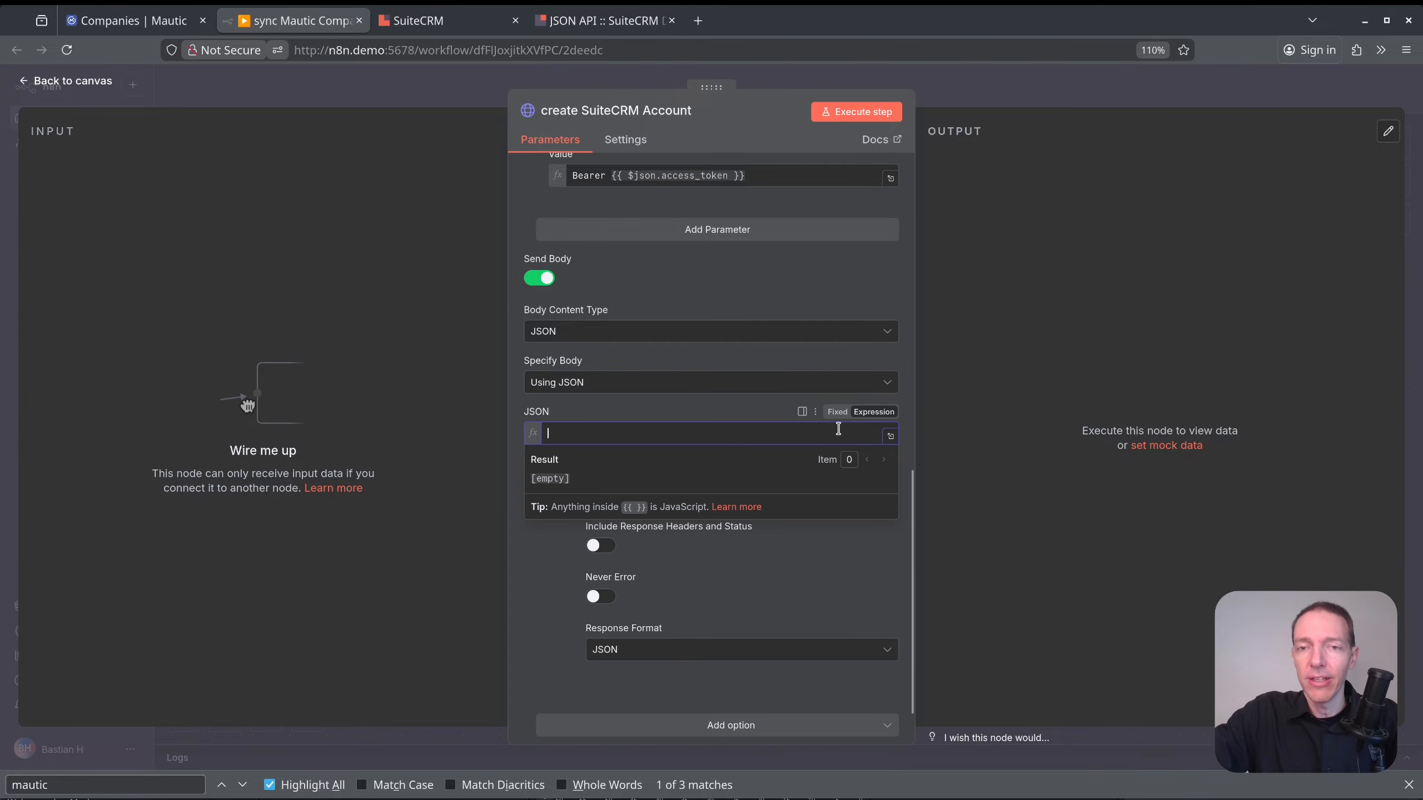
pyautogui.click(891, 436)
pyautogui.hotkey('ctrl', 'v')
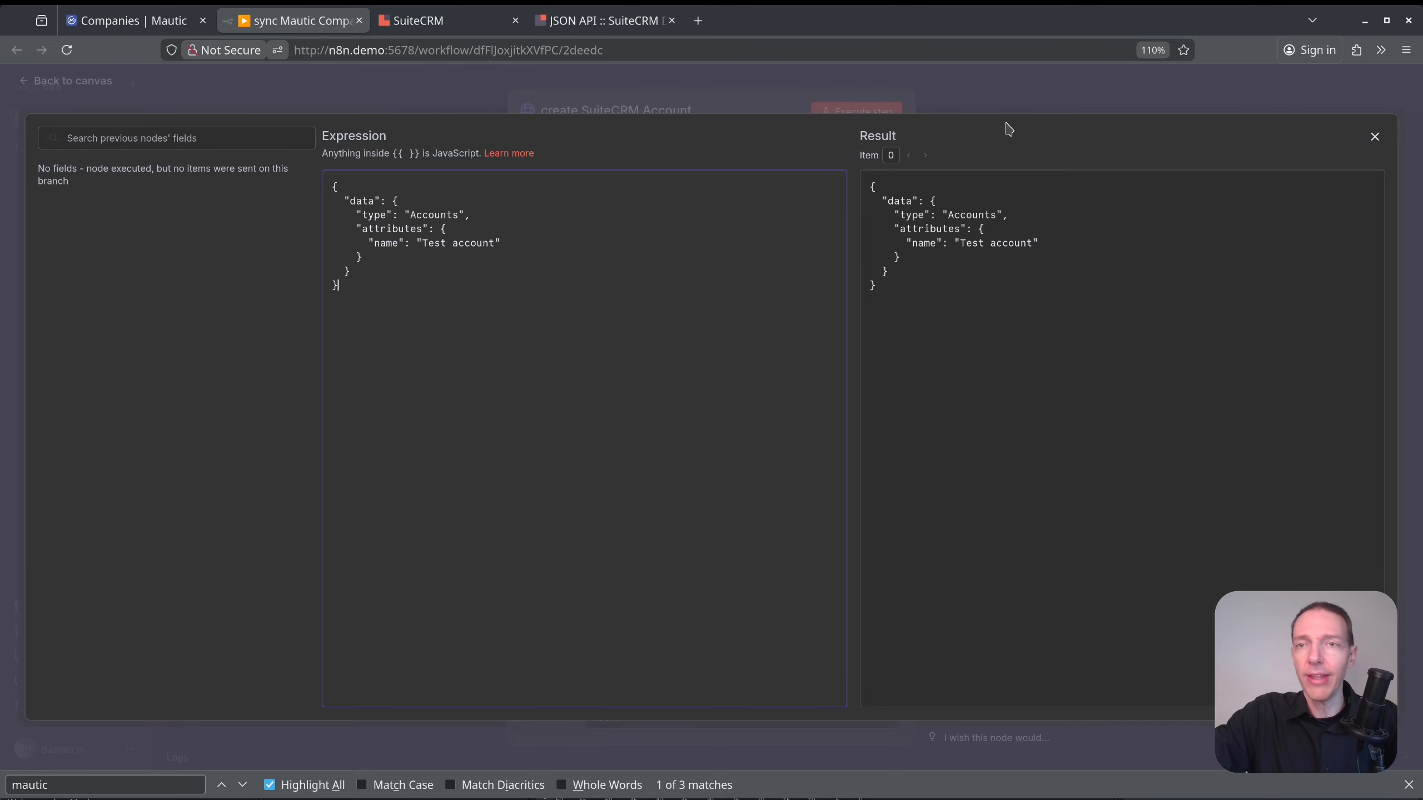
pyautogui.click(1375, 142)
# On the canvas, connect get SuiteCRM Token to create SuiteCRM Account and delete its connection to get SuiteCRM Account.
pyautogui.click(1352, 94)
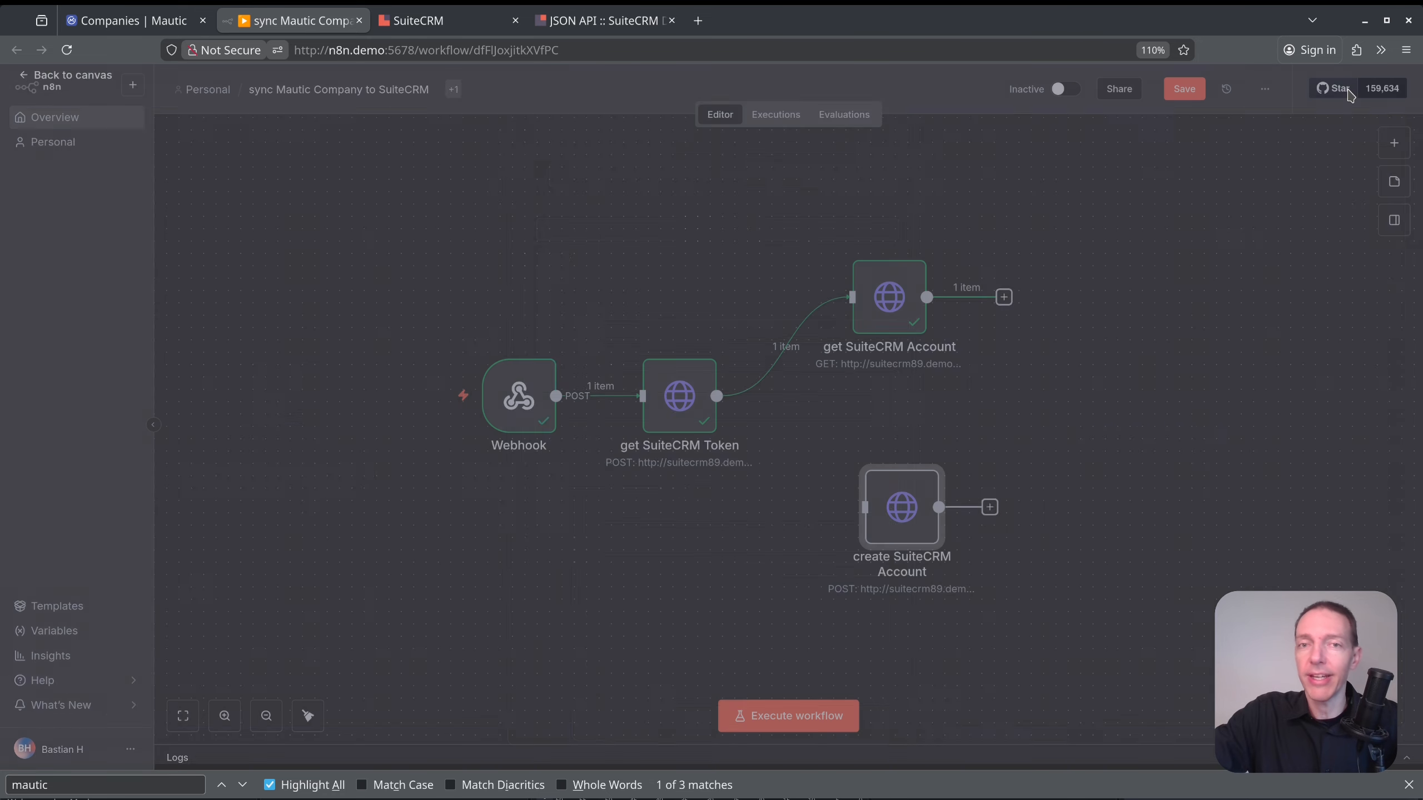
pyautogui.moveTo(717, 396); pyautogui.dragTo(865, 507)
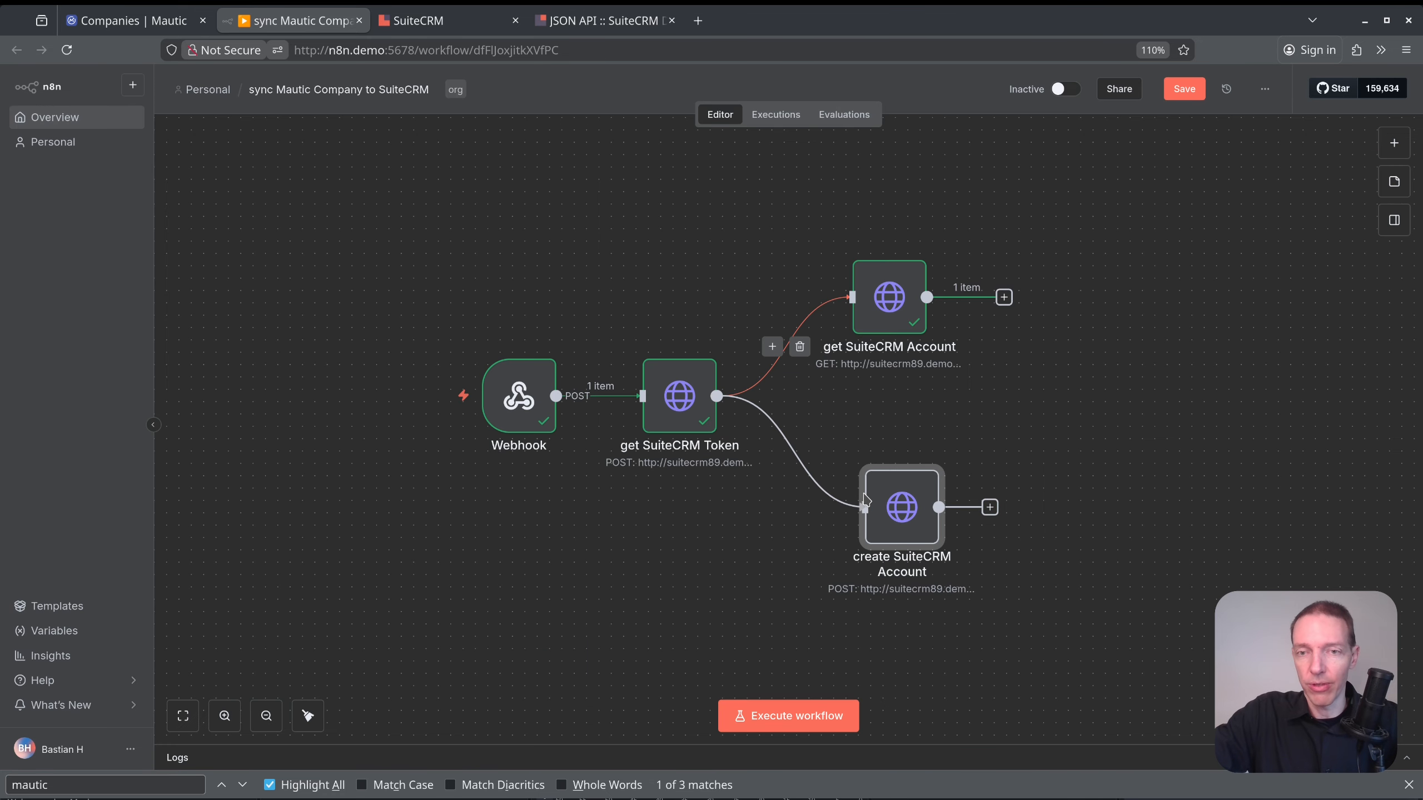
pyautogui.click(798, 348)
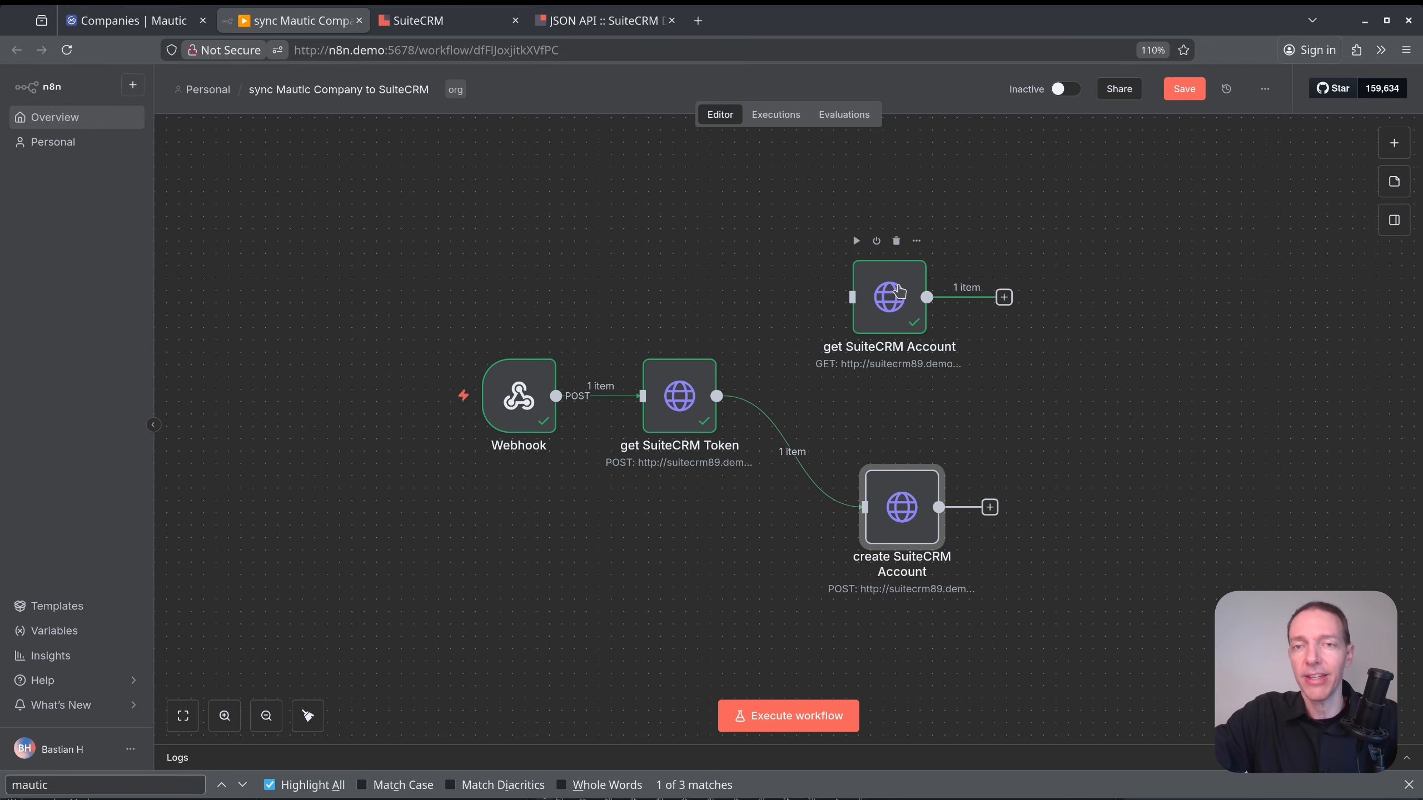
# Copy the mautic_account_id_c attribute with its empty value from the get SuiteCRM Account output.
pyautogui.doubleClick(874, 300)
pyautogui.scroll(-15, 1038, 405)
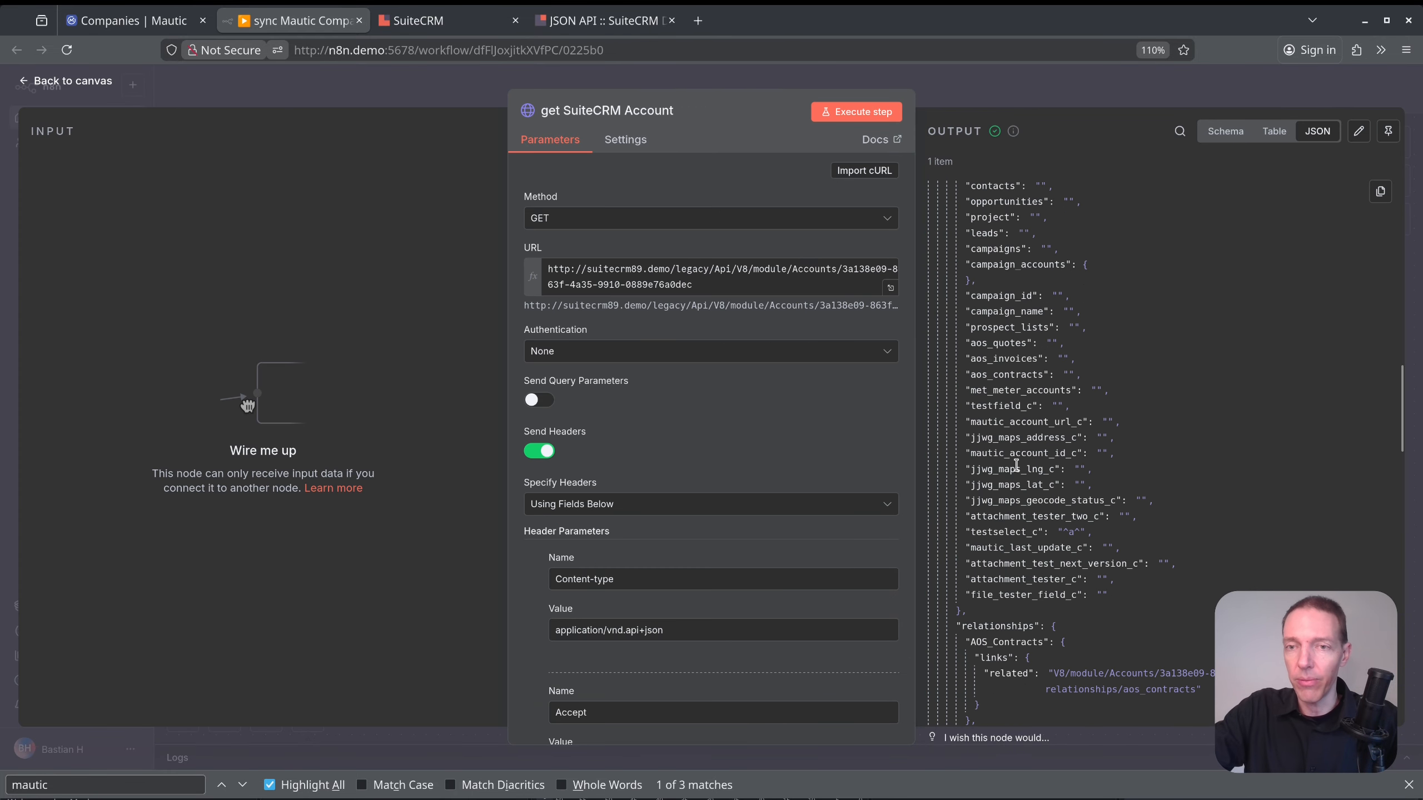
pyautogui.doubleClick(1026, 453)
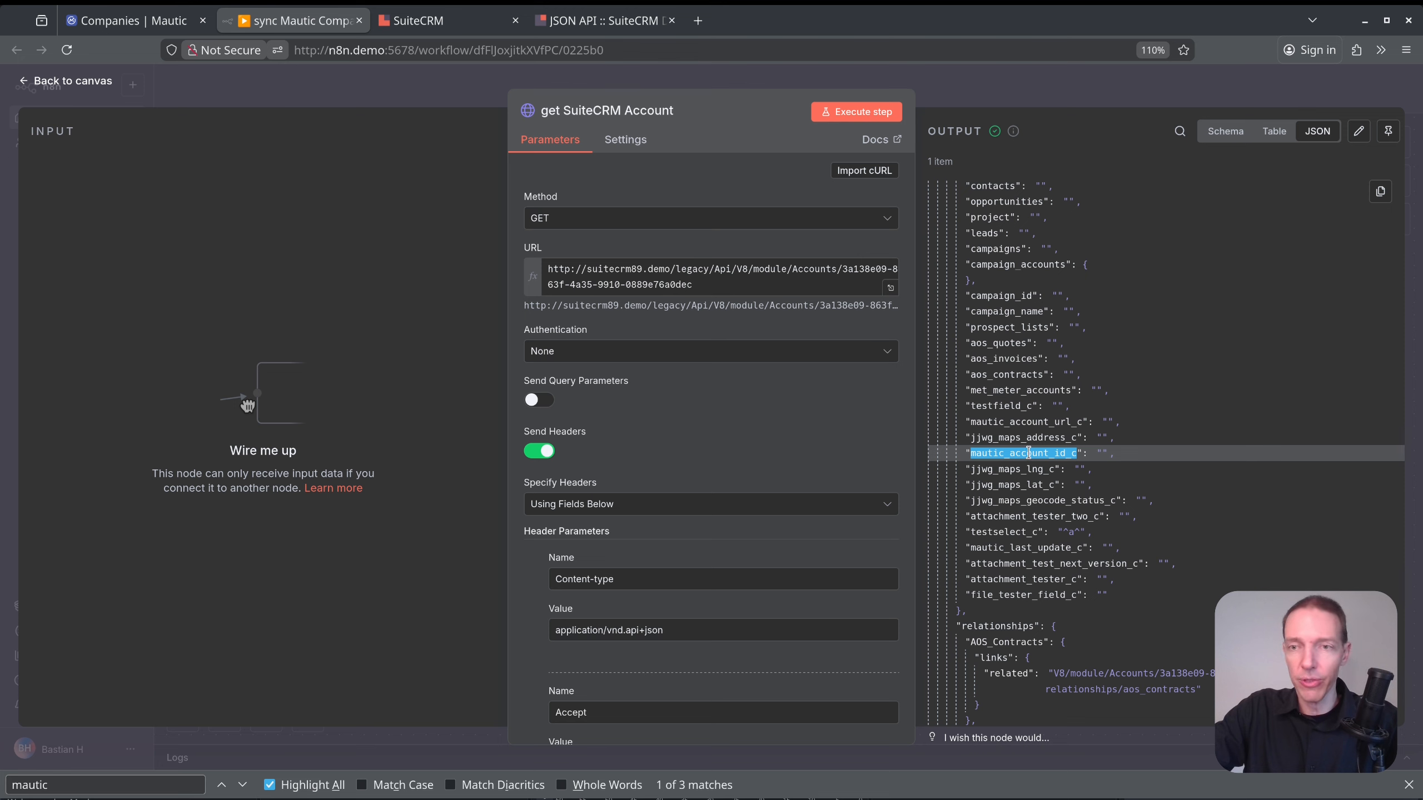
pyautogui.moveTo(1114, 454); pyautogui.dragTo(962, 459)
pyautogui.hotkey('ctrl', 'c')
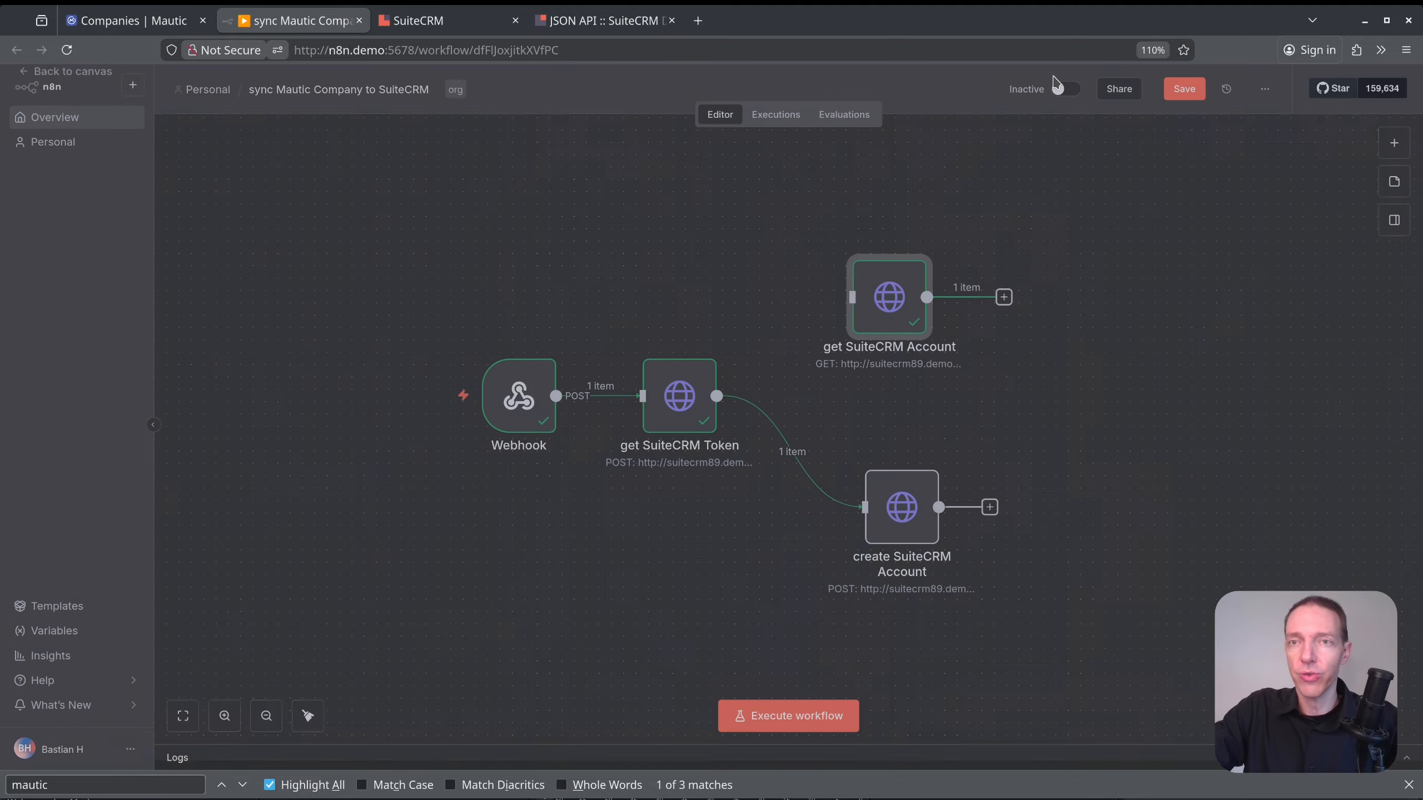
pyautogui.click(1057, 82)
# In the create SuiteCRM Account JSON body, add the copied mautic_account_id_c attribute on an indented line below name.
pyautogui.doubleClick(914, 494)
pyautogui.scroll(-6, 731, 387)
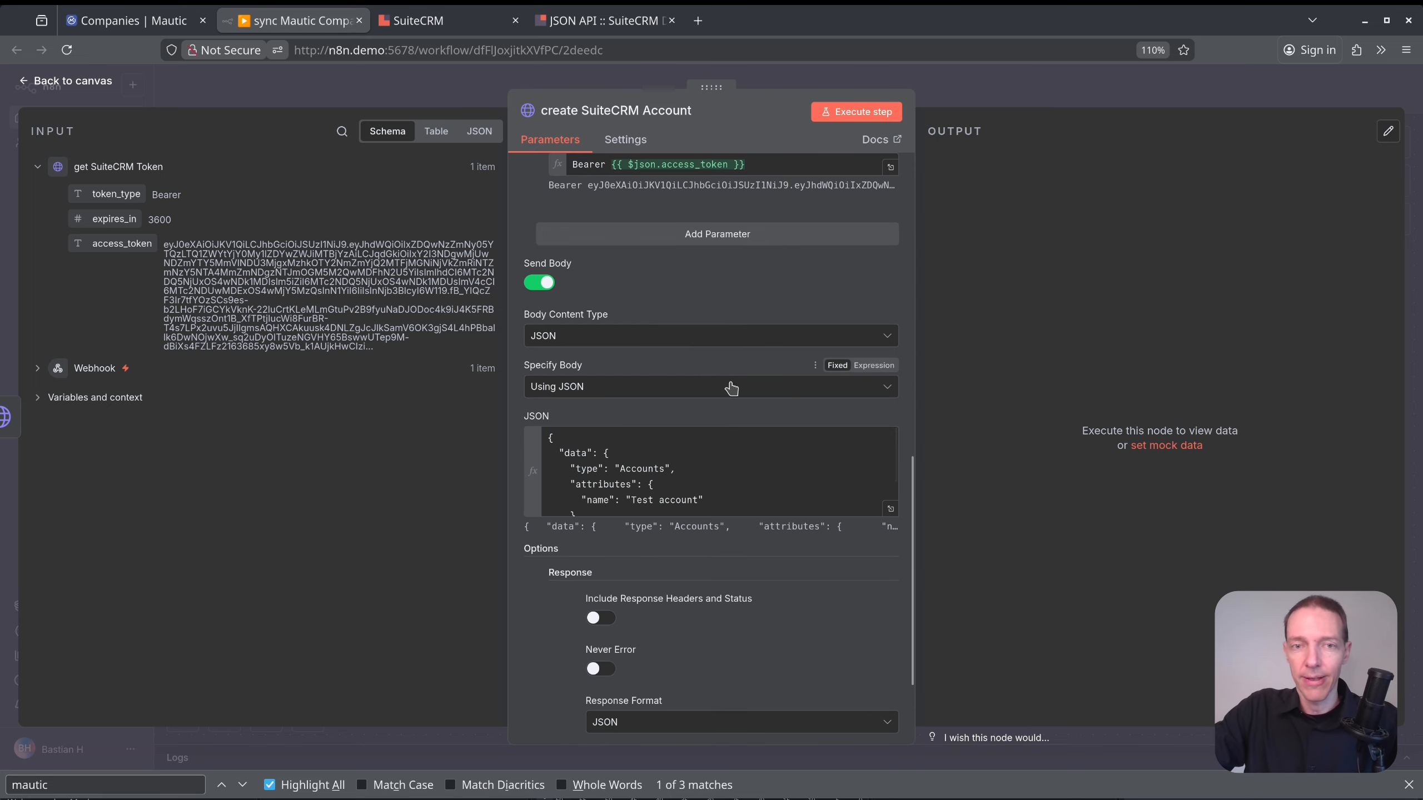
pyautogui.click(891, 509)
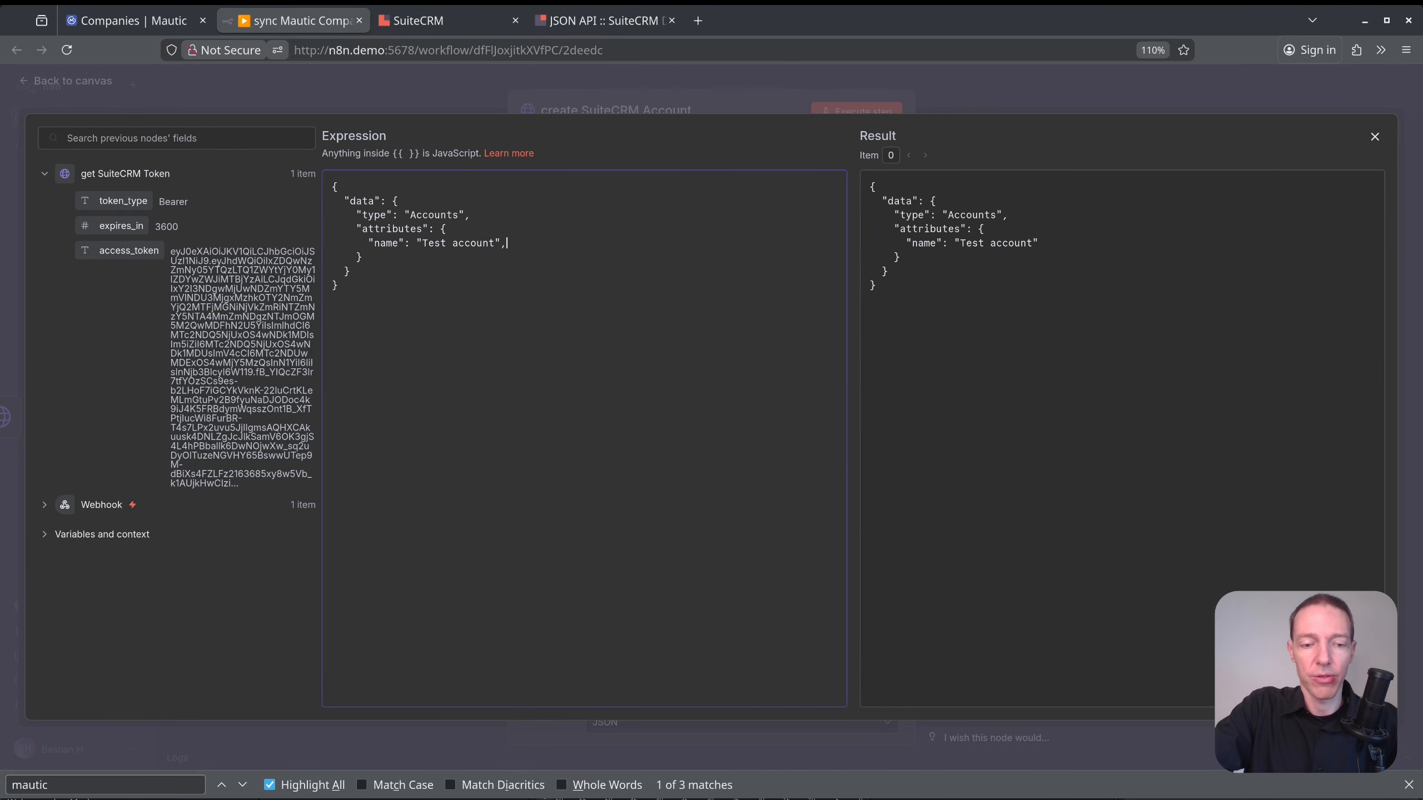
pyautogui.hotkey('ctrl', 'v')
pyautogui.press('Tab')
pyautogui.press('Tab')
pyautogui.press('Tab')
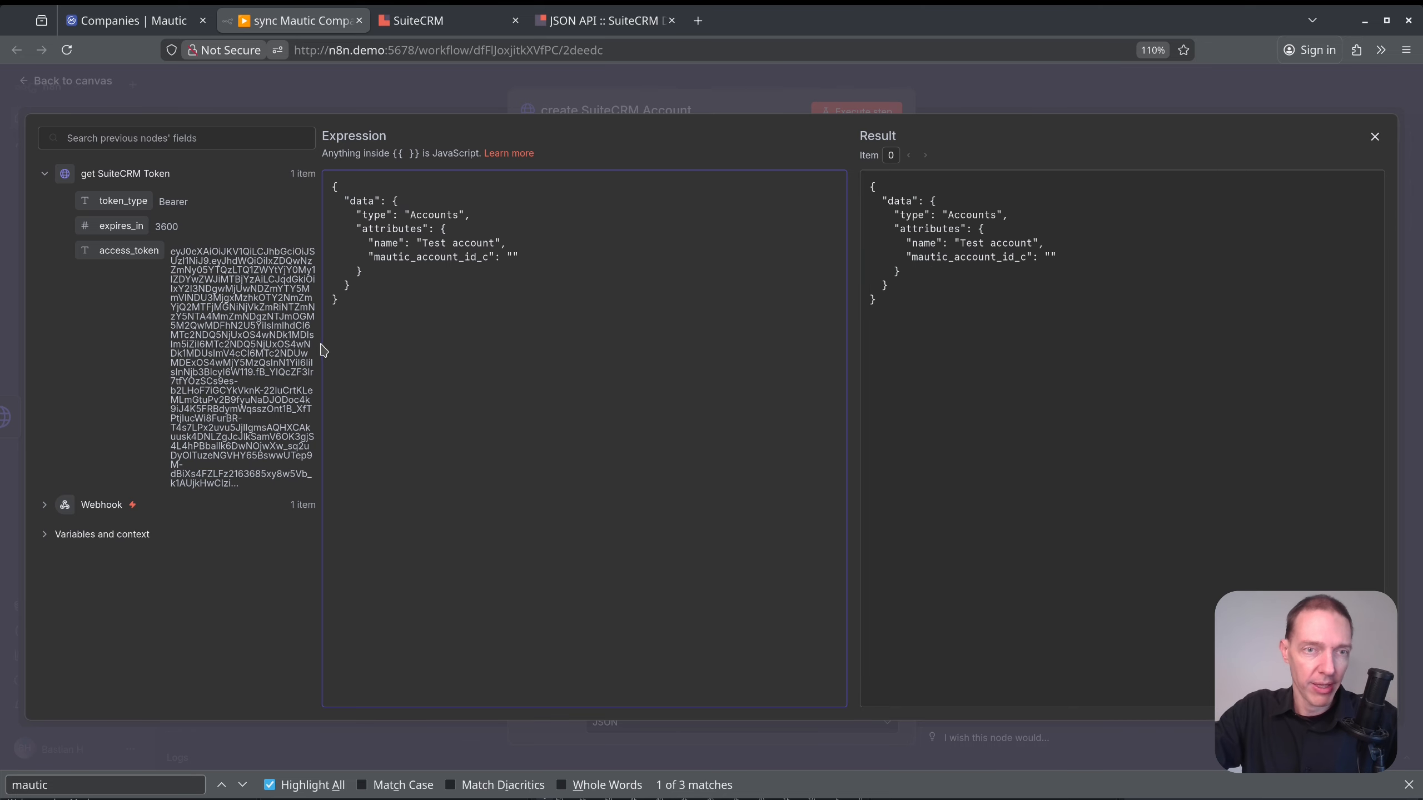
# Clear the Test account placeholder from name and map the Webhook's company id into the mautic_account_id_c value.
pyautogui.moveTo(322, 351); pyautogui.dragTo(474, 354)
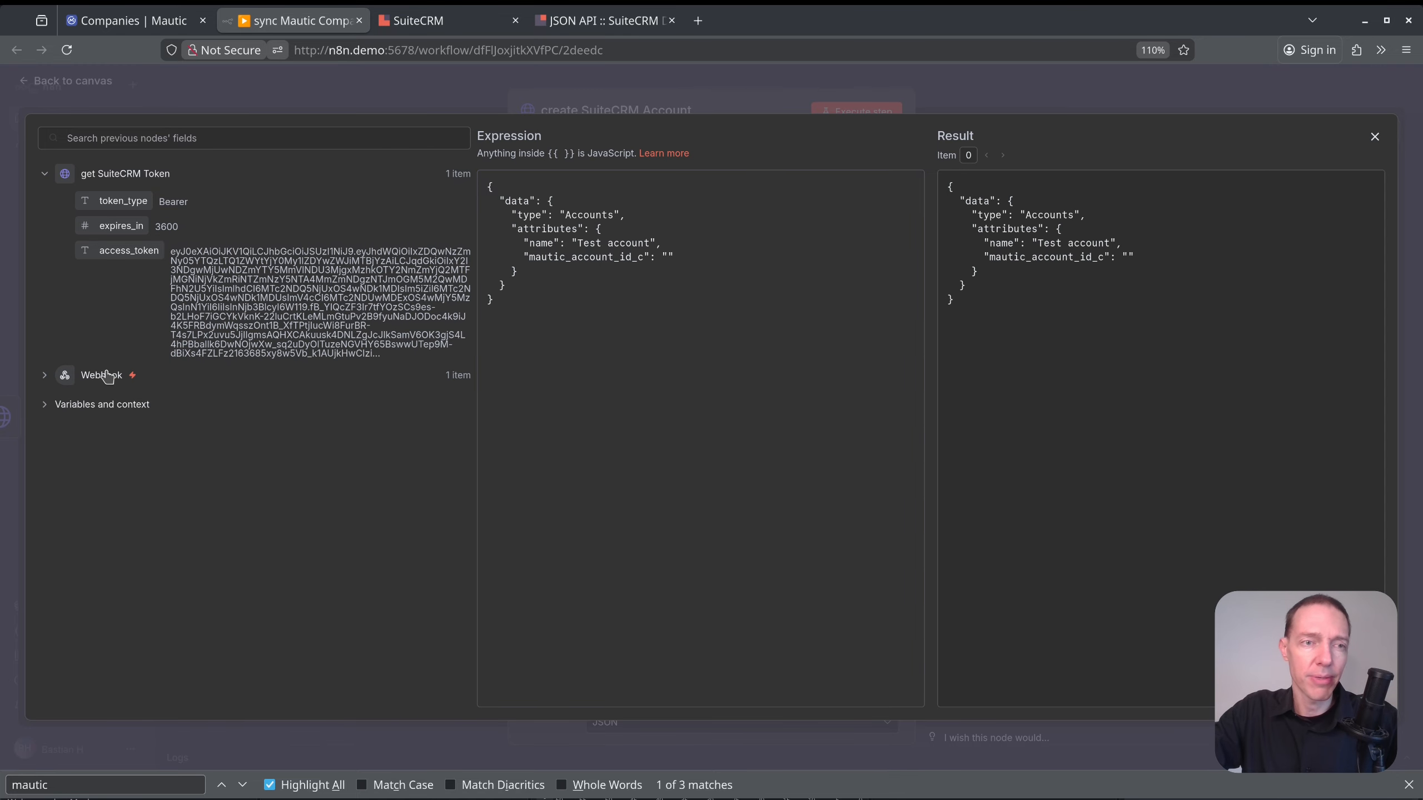
pyautogui.click(46, 375)
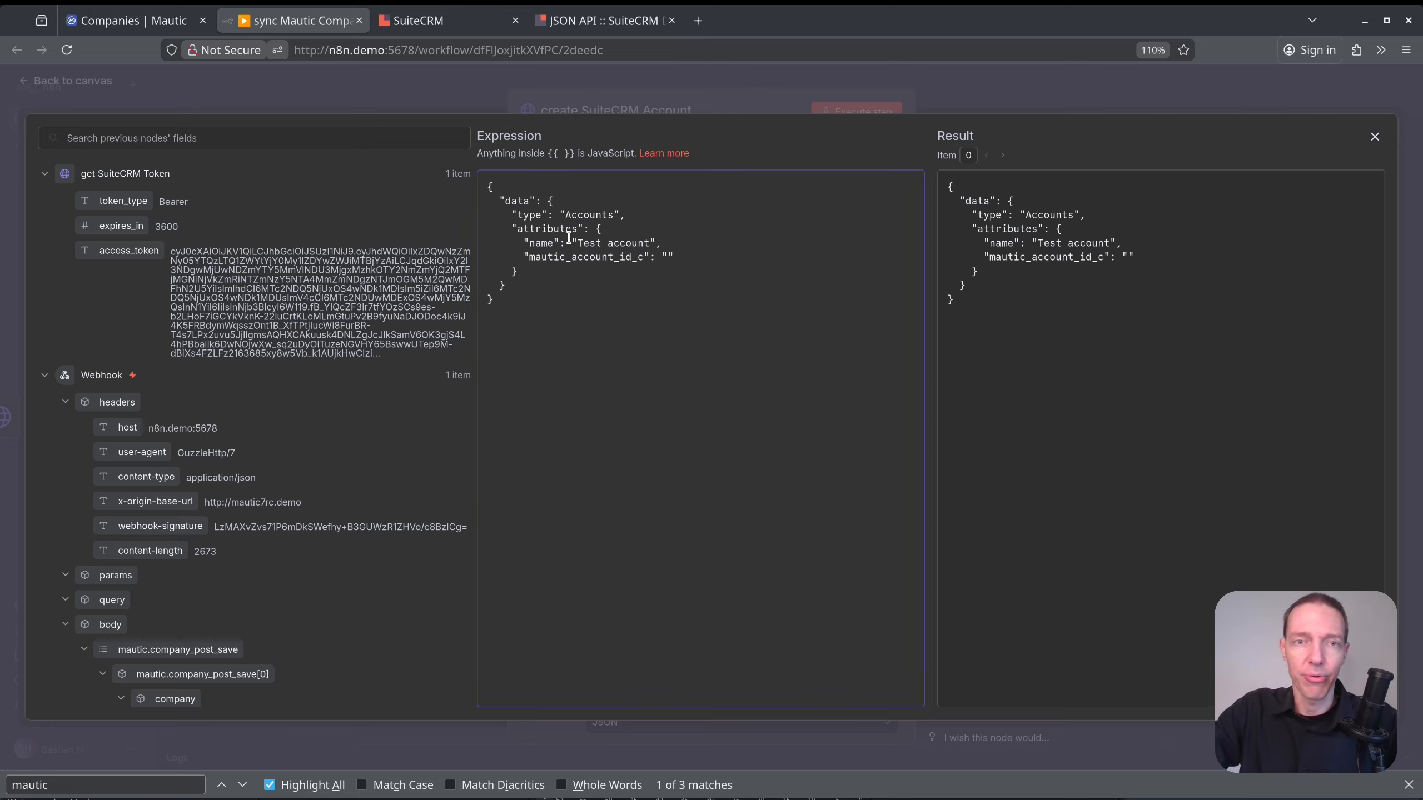
pyautogui.moveTo(599, 243); pyautogui.dragTo(645, 243)
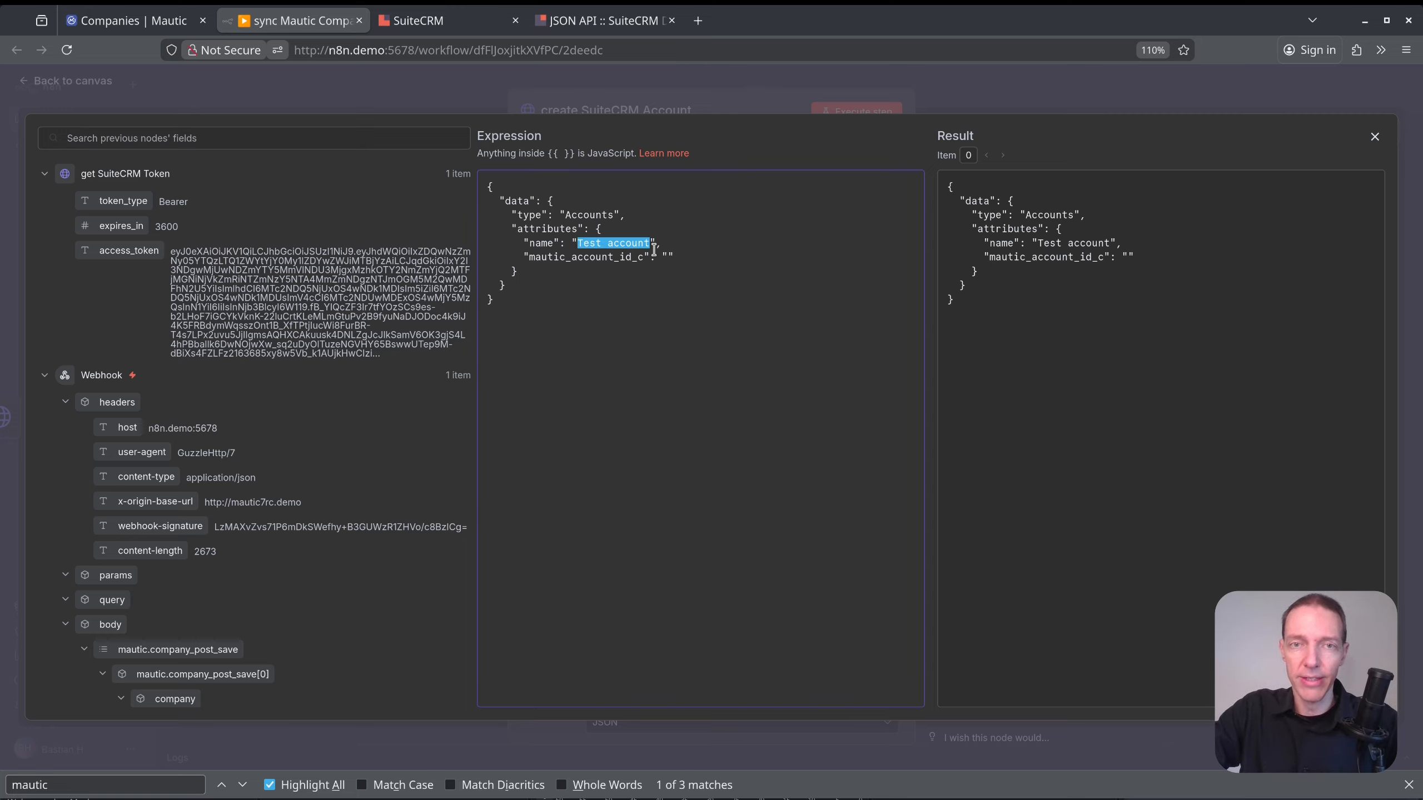
pyautogui.press('BackSpace')
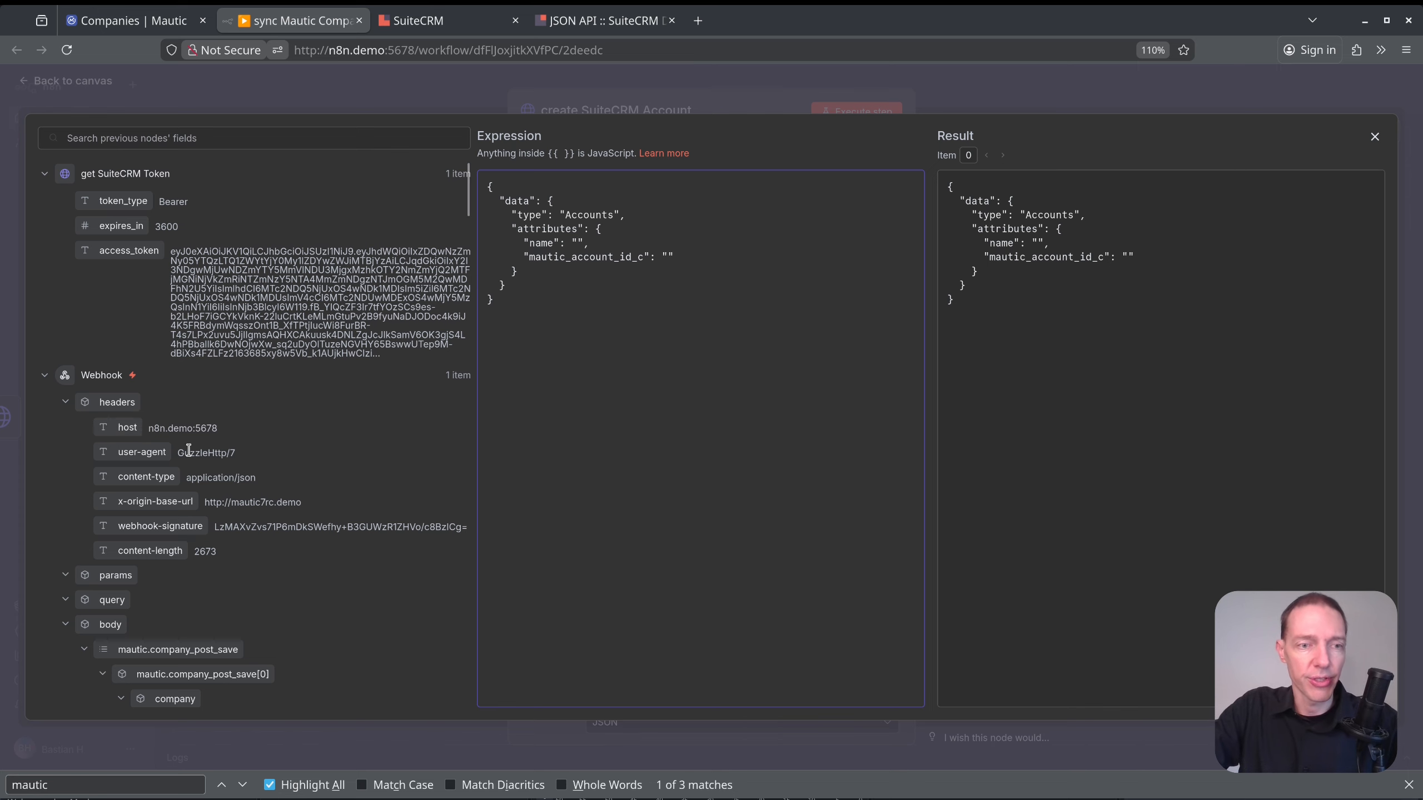
pyautogui.scroll(-5, 217, 433)
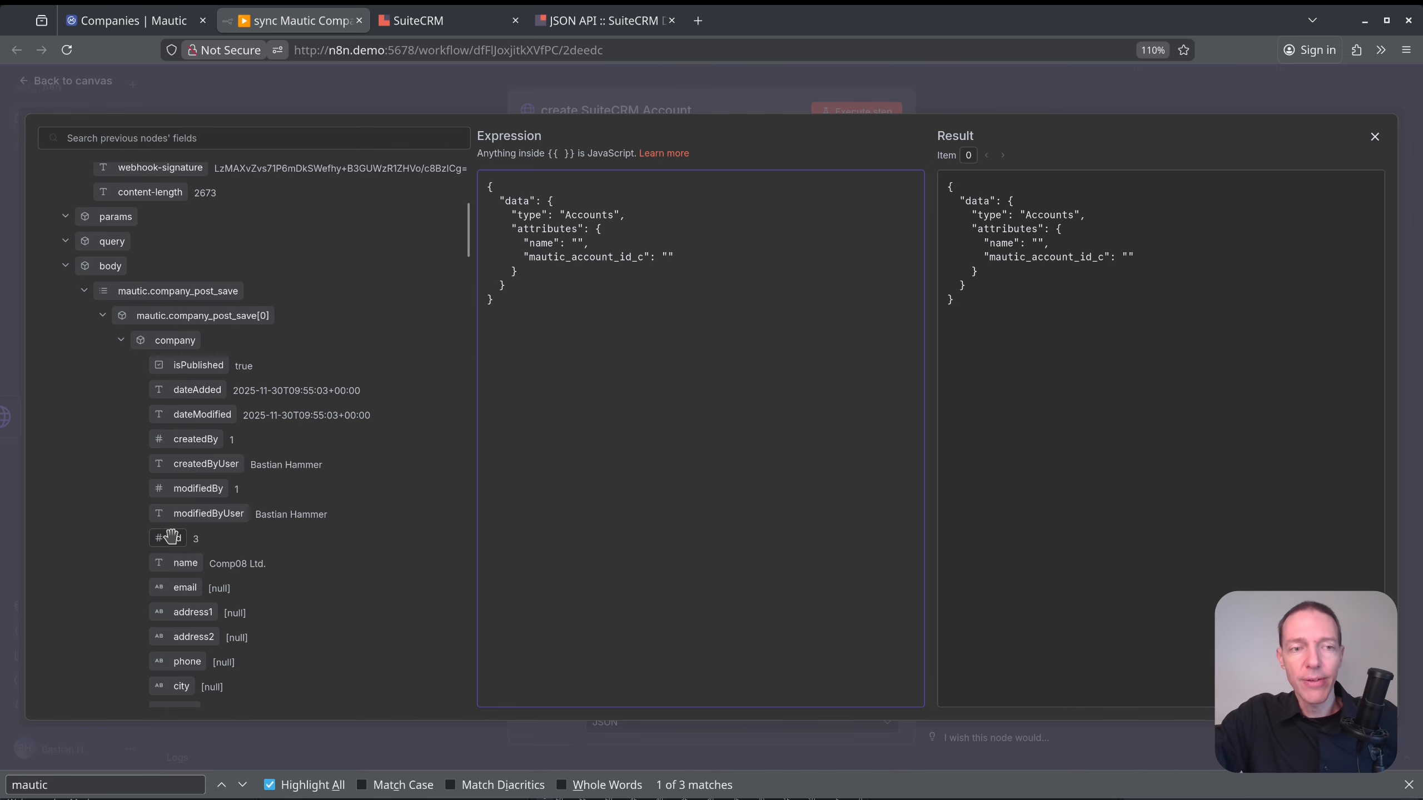
pyautogui.moveTo(162, 539); pyautogui.dragTo(667, 262)
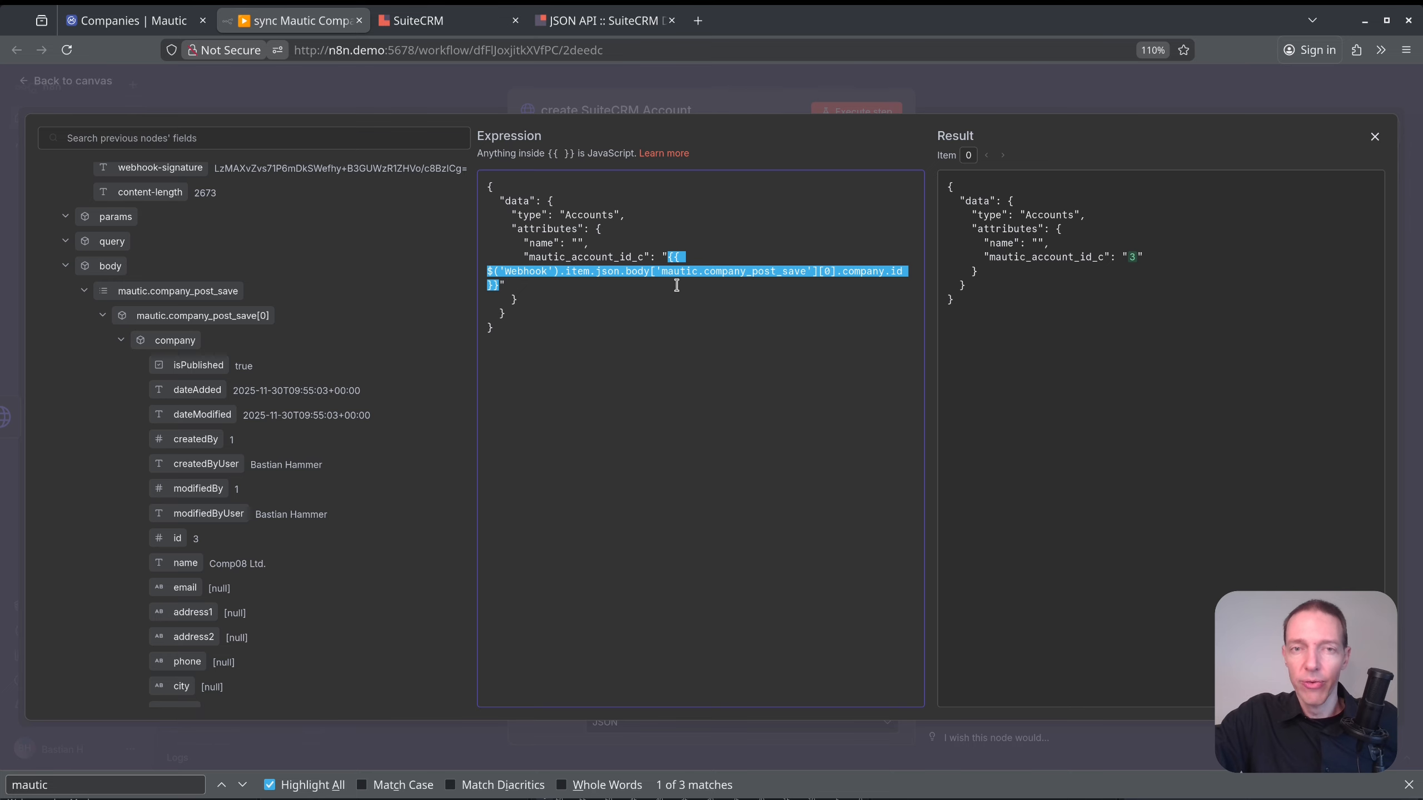
pyautogui.click(610, 286)
# Map the Webhook's core companyname value into the name attribute and return to the canvas.
pyautogui.click(578, 242)
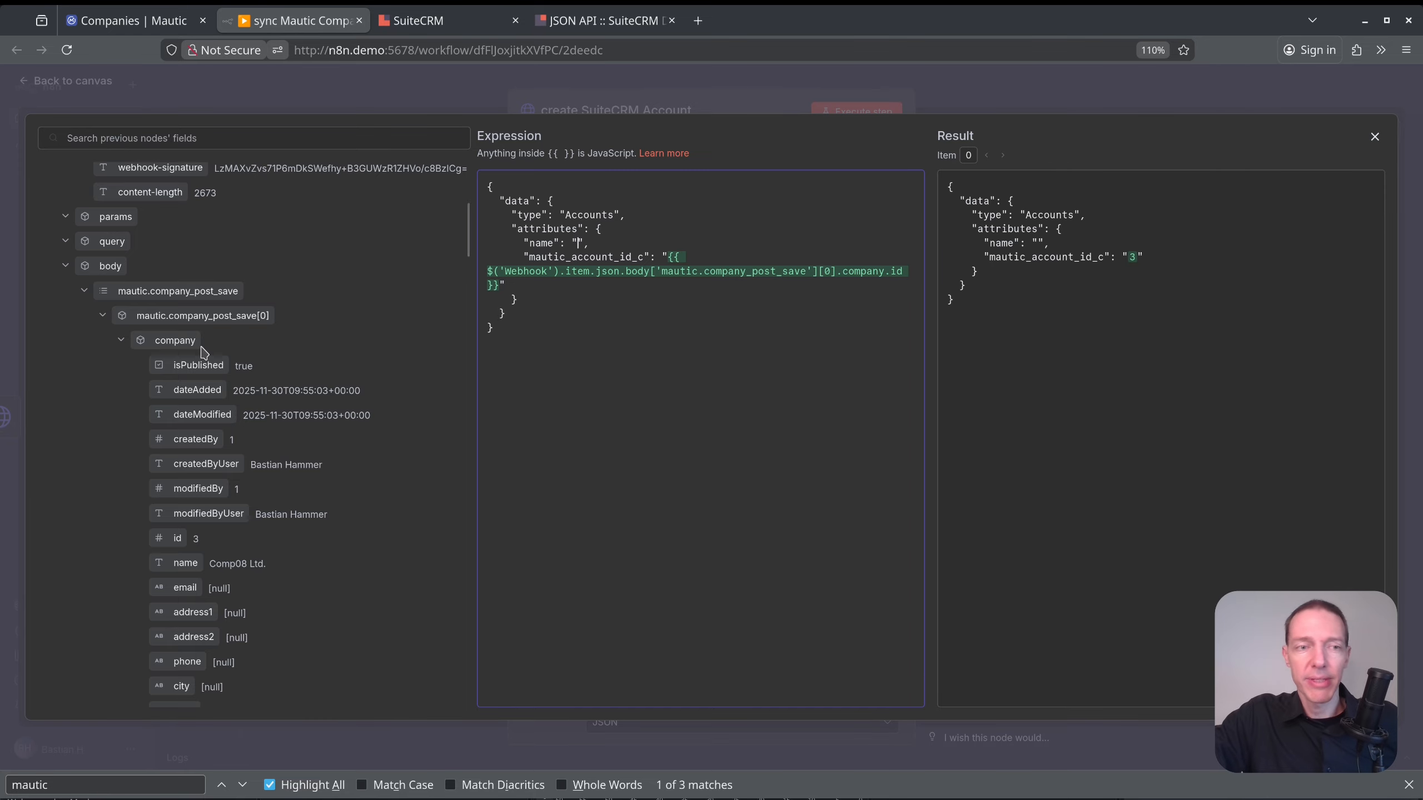
pyautogui.scroll(-15, 185, 359)
pyautogui.scroll(-5, 264, 359)
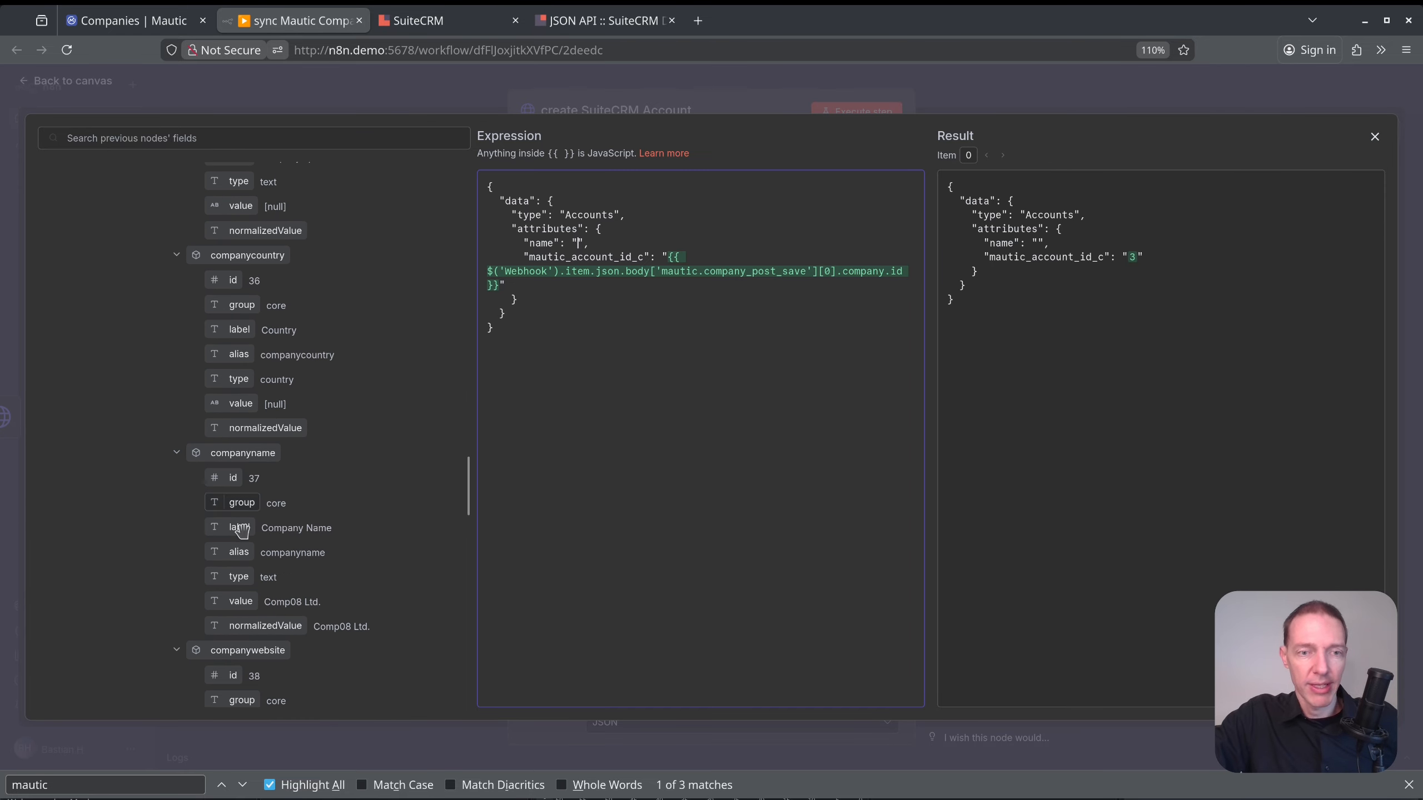
pyautogui.moveTo(240, 601); pyautogui.dragTo(580, 247)
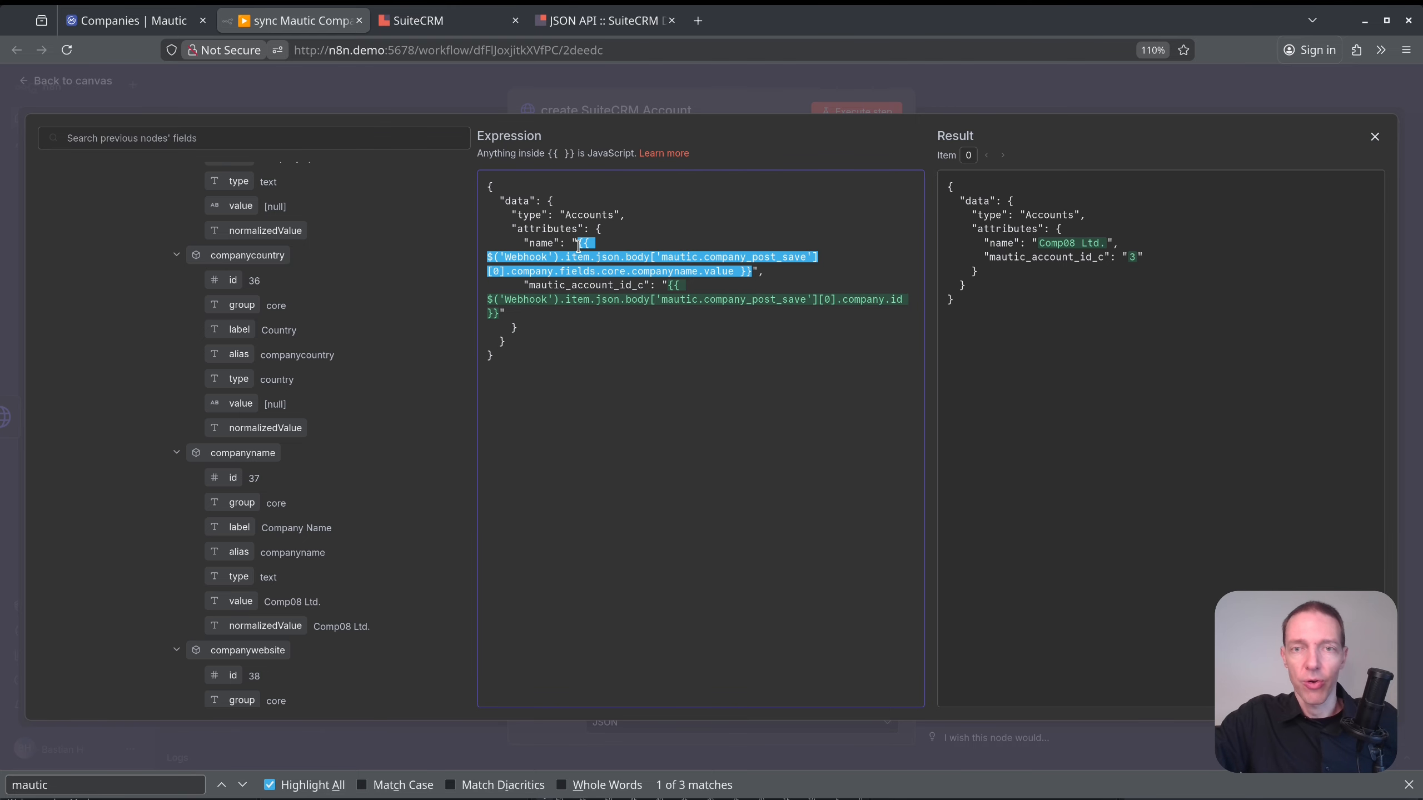
pyautogui.moveTo(1020, 312); pyautogui.dragTo(945, 180)
pyautogui.click(1073, 319)
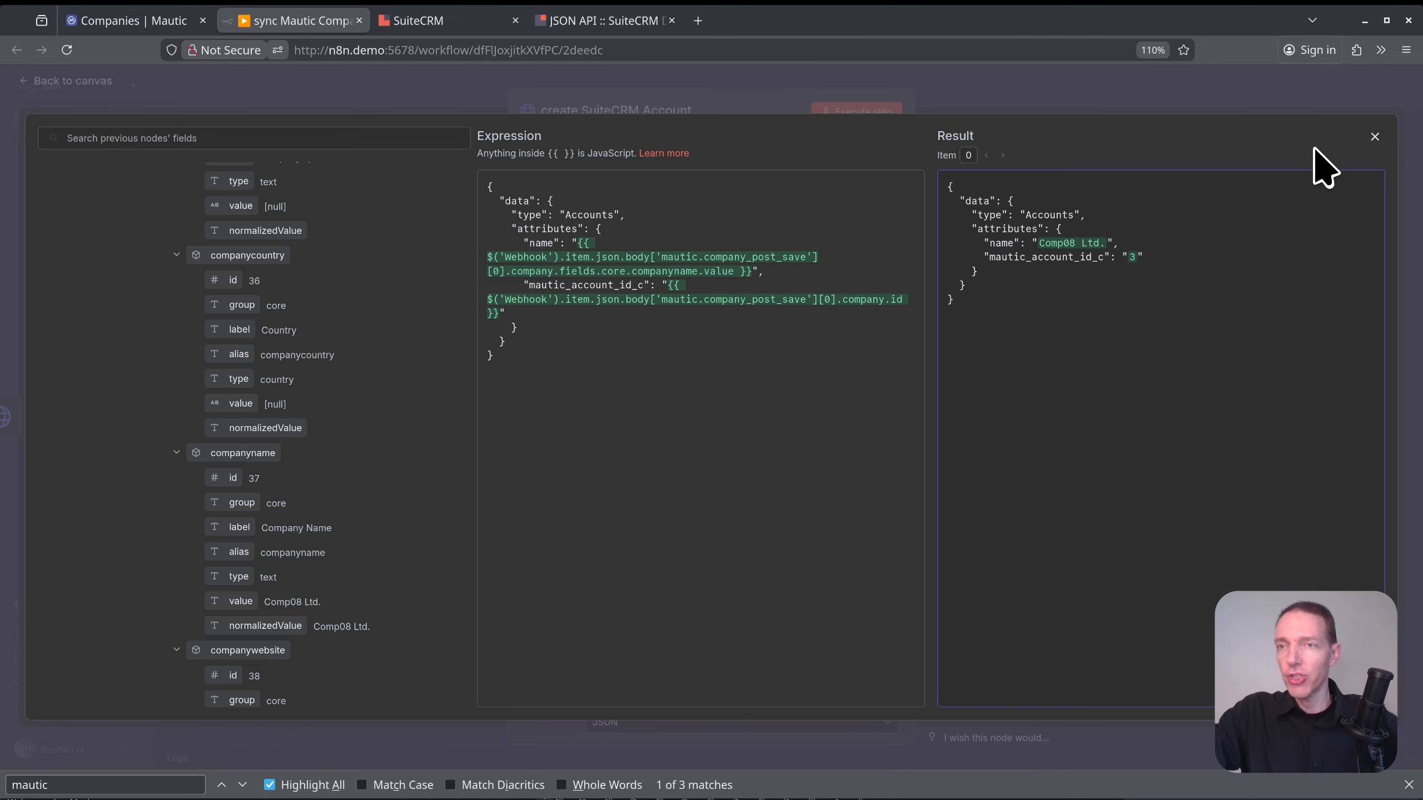
pyautogui.click(1375, 137)
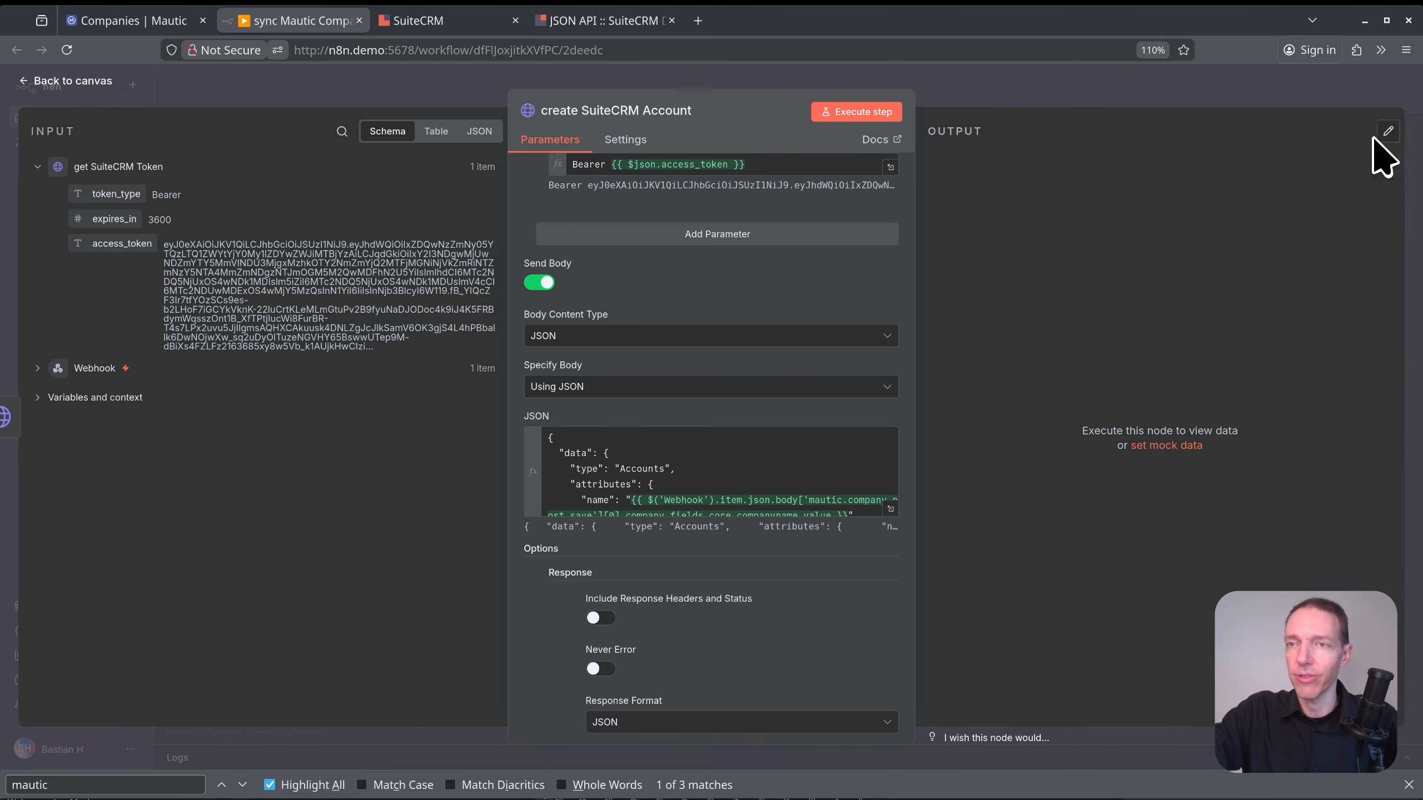
pyautogui.click(1042, 99)
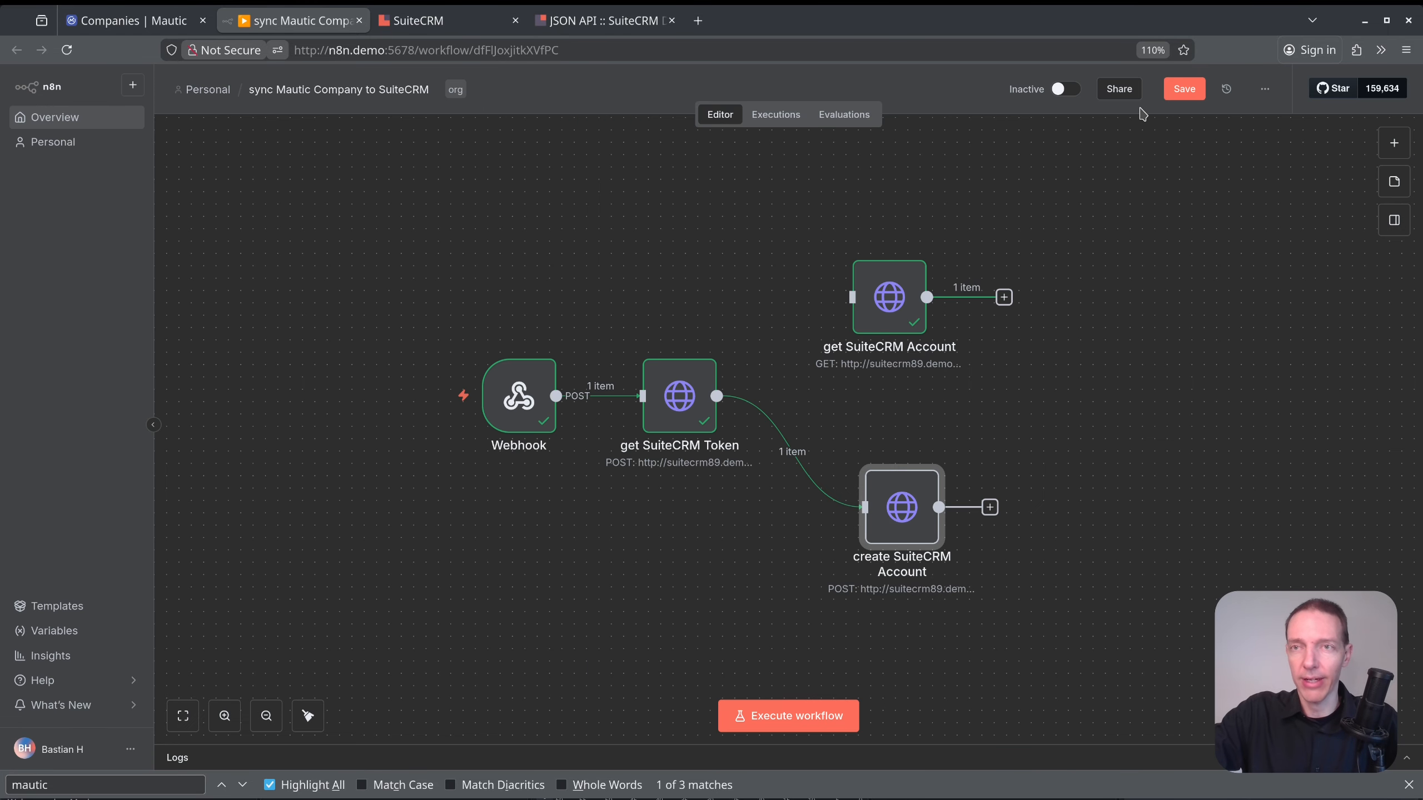
# Execute the create SuiteCRM Account node on its own and check the returned account data.
pyautogui.doubleClick(904, 514)
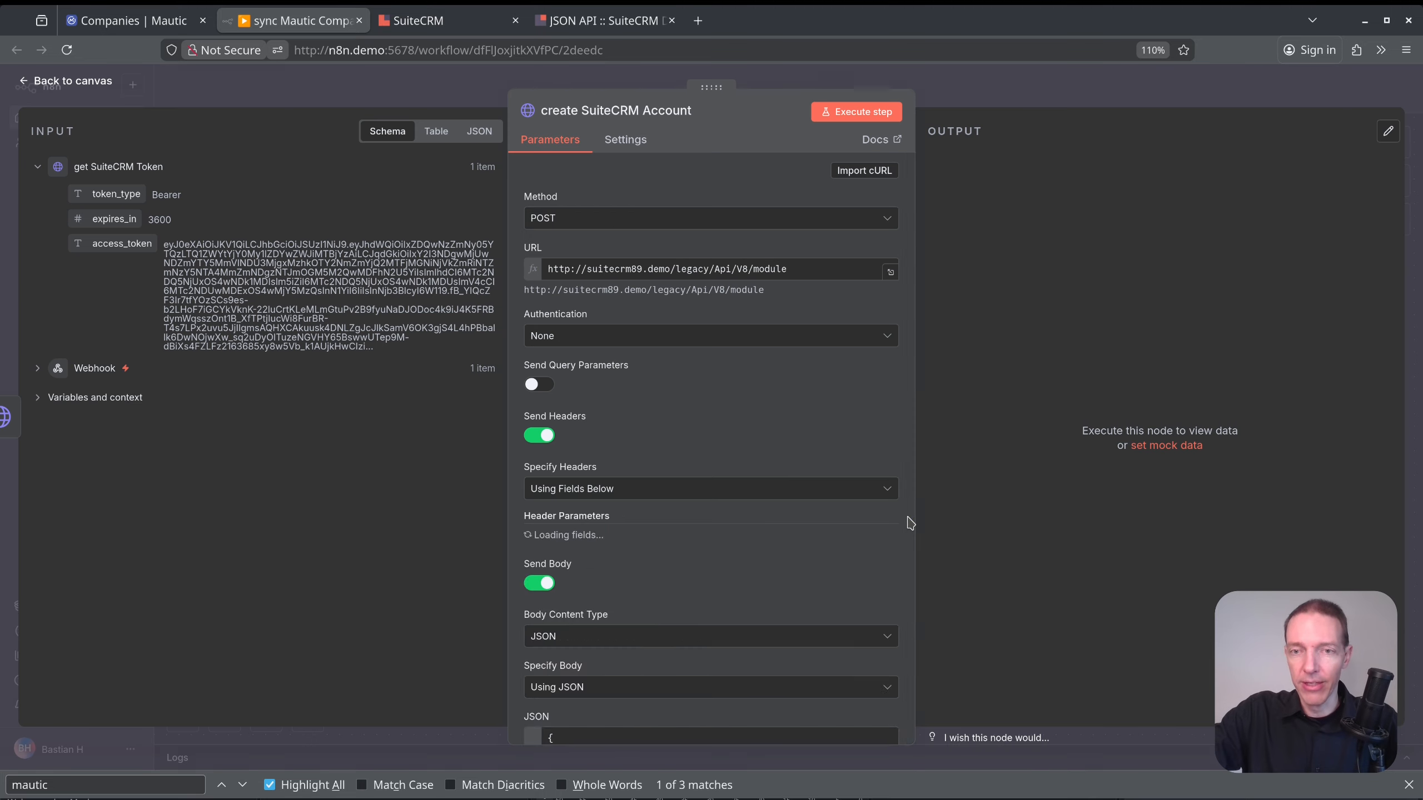
pyautogui.click(855, 114)
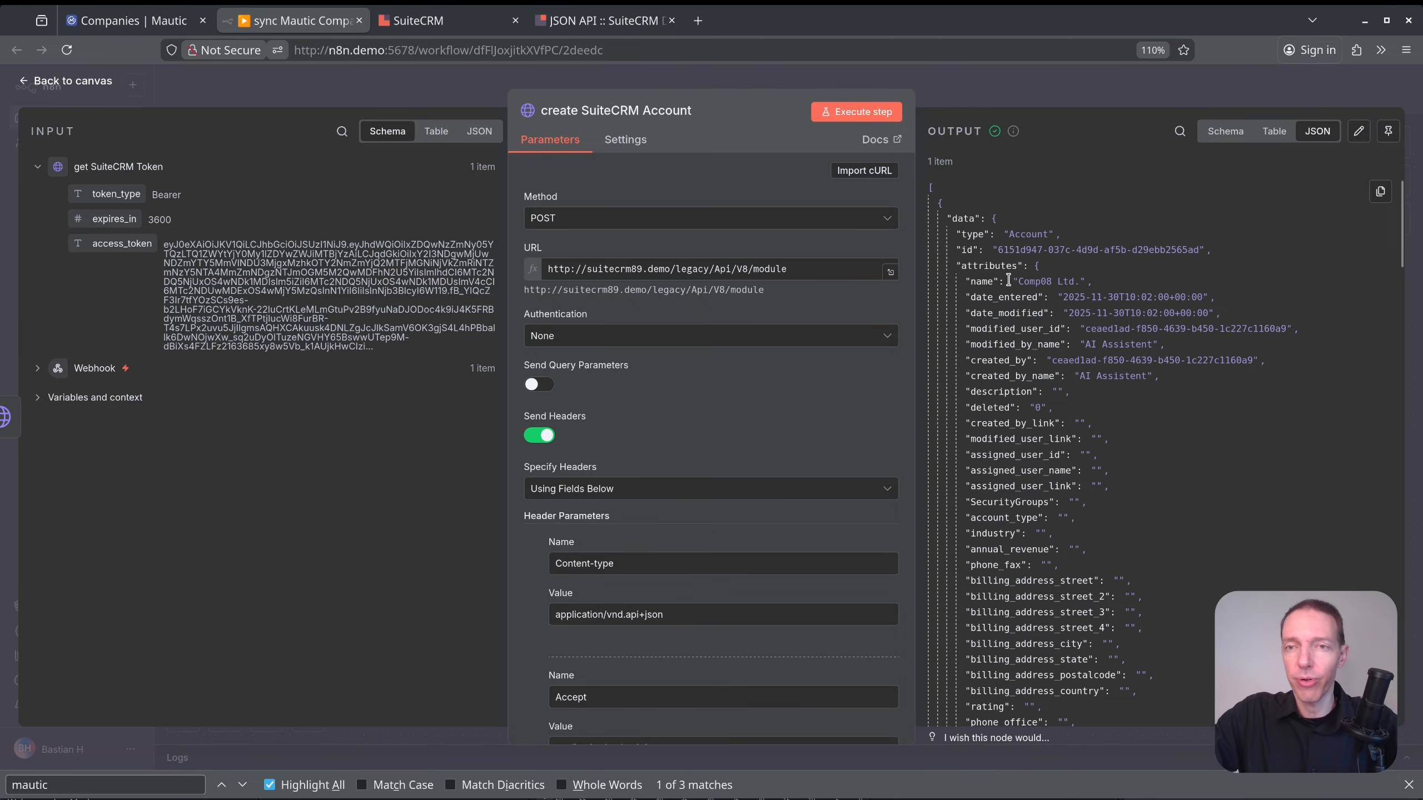
pyautogui.moveTo(997, 252); pyautogui.dragTo(1101, 473)
pyautogui.click(1100, 473)
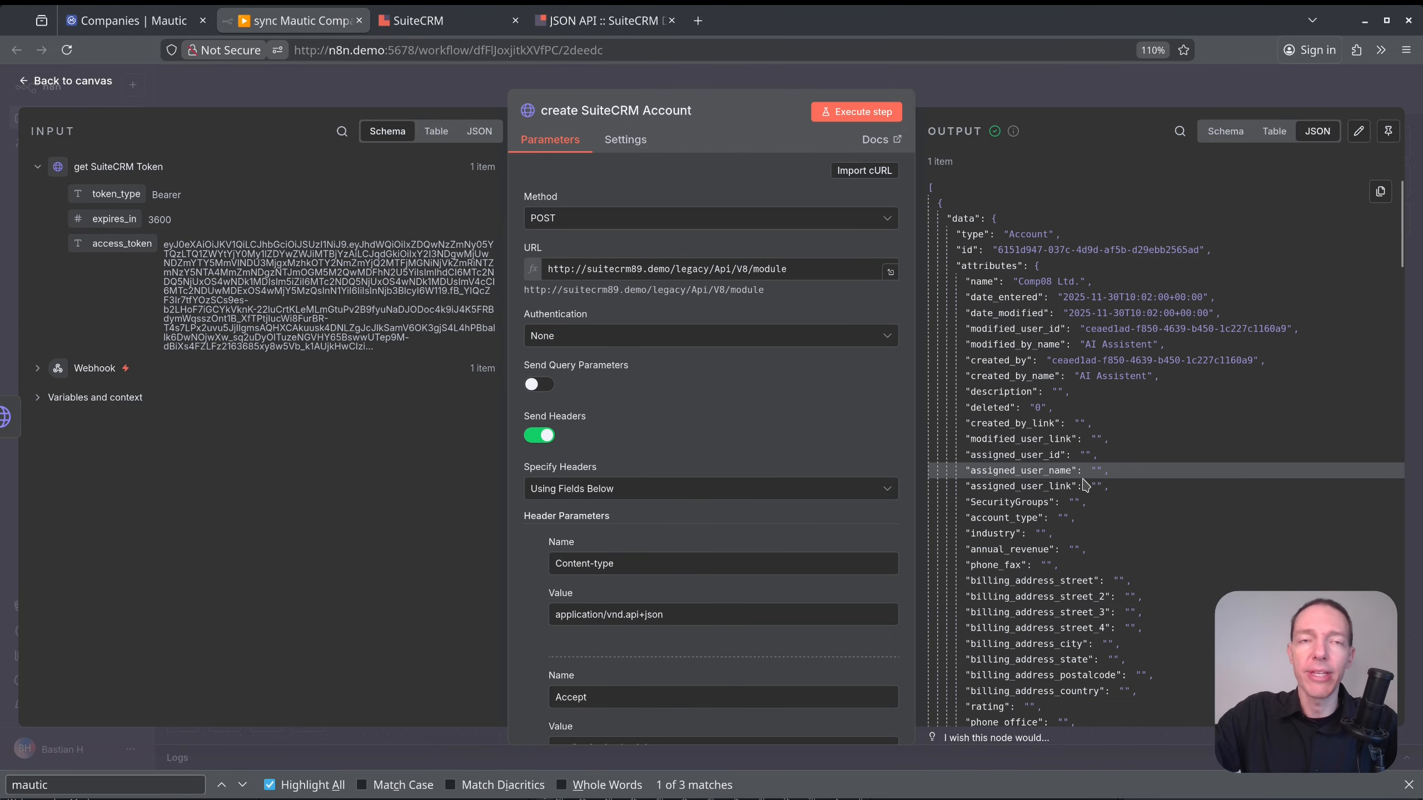
# Switch to SuiteCRM, view the accounts list and open the Comp08 Ltd. account.
pyautogui.click(452, 23)
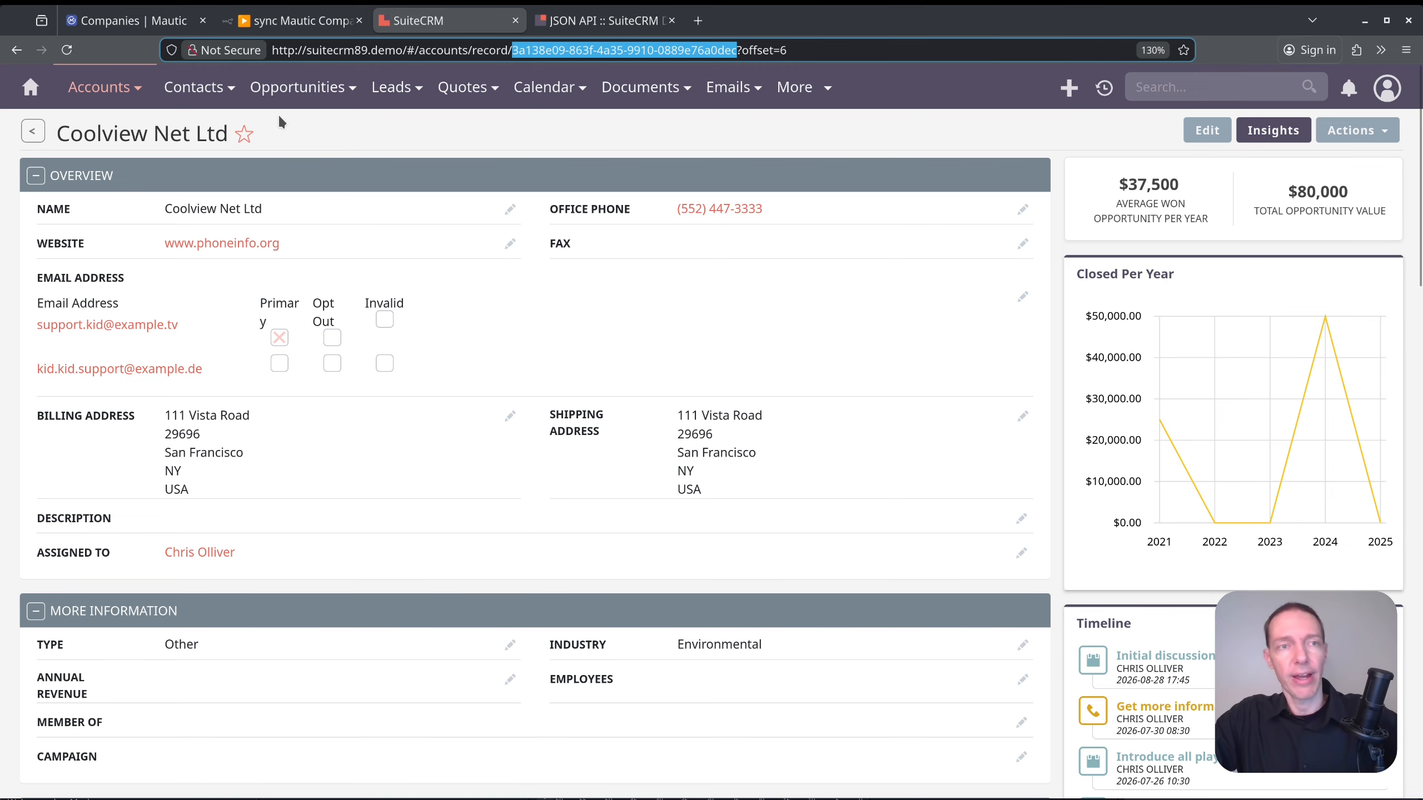
pyautogui.moveTo(100, 86)
pyautogui.click(106, 169)
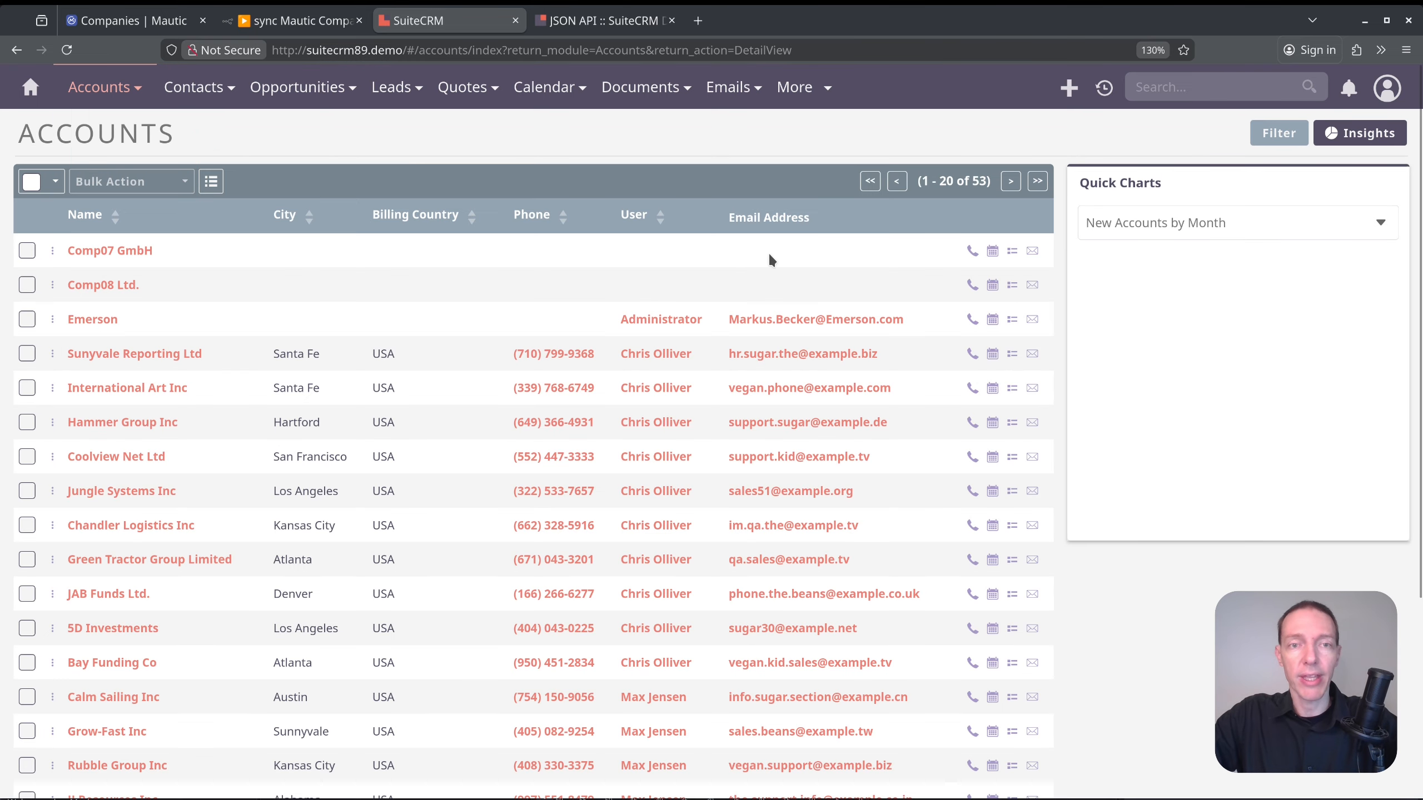
pyautogui.click(116, 285)
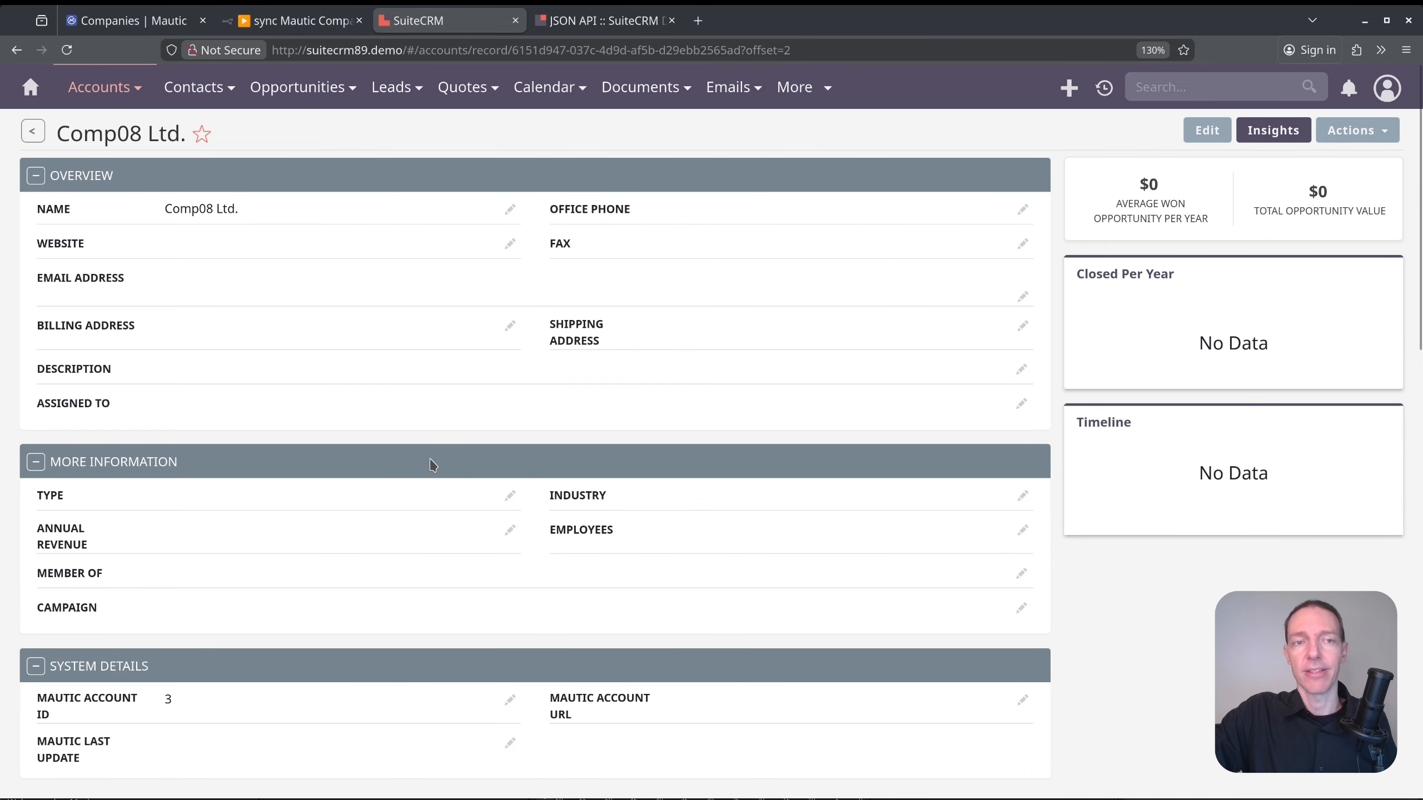
# Examine the Mautic Account ID and Mautic Account URL fields in the account's System Details section.
pyautogui.scroll(-5, 423, 464)
pyautogui.scroll(2, 157, 509)
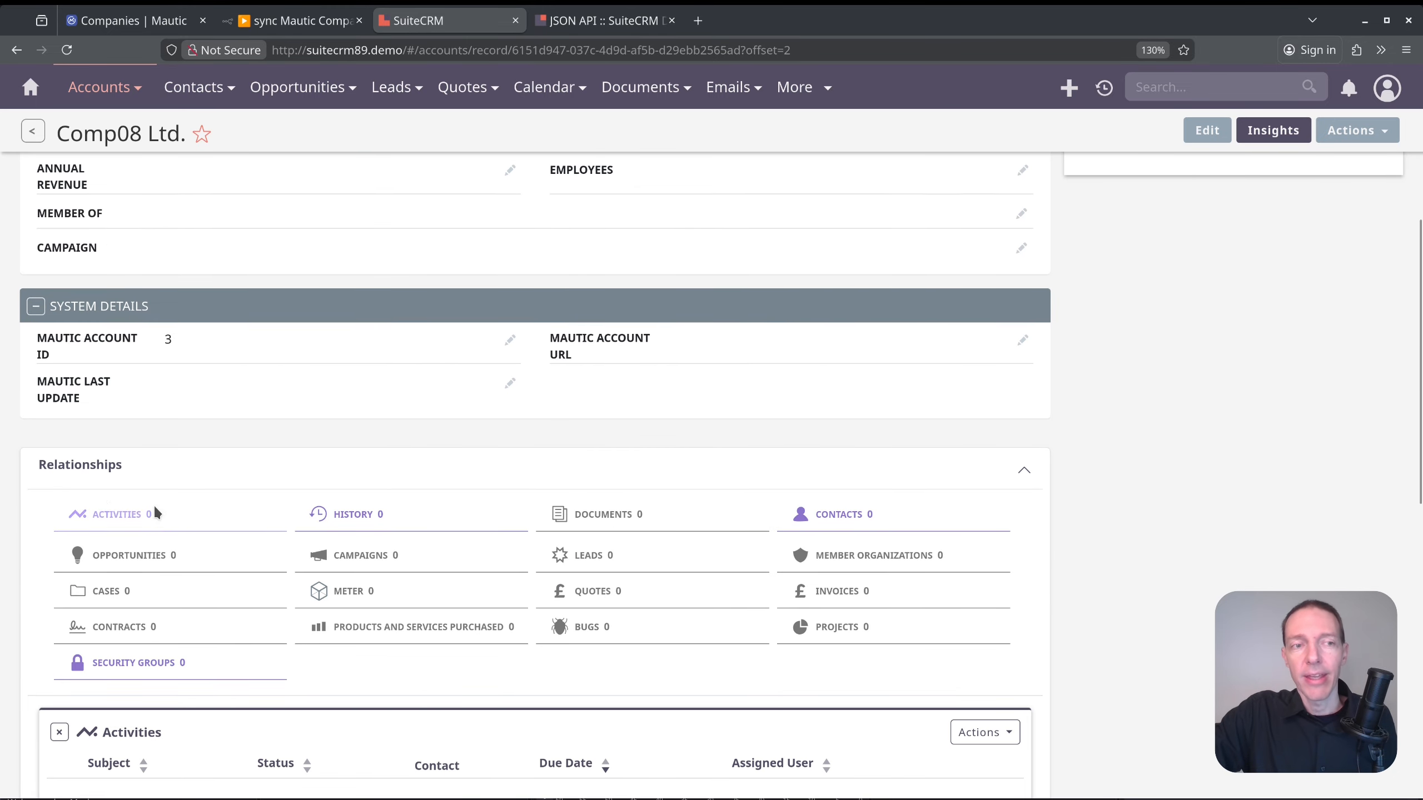
pyautogui.moveTo(38, 456); pyautogui.dragTo(129, 474)
pyautogui.click(130, 475)
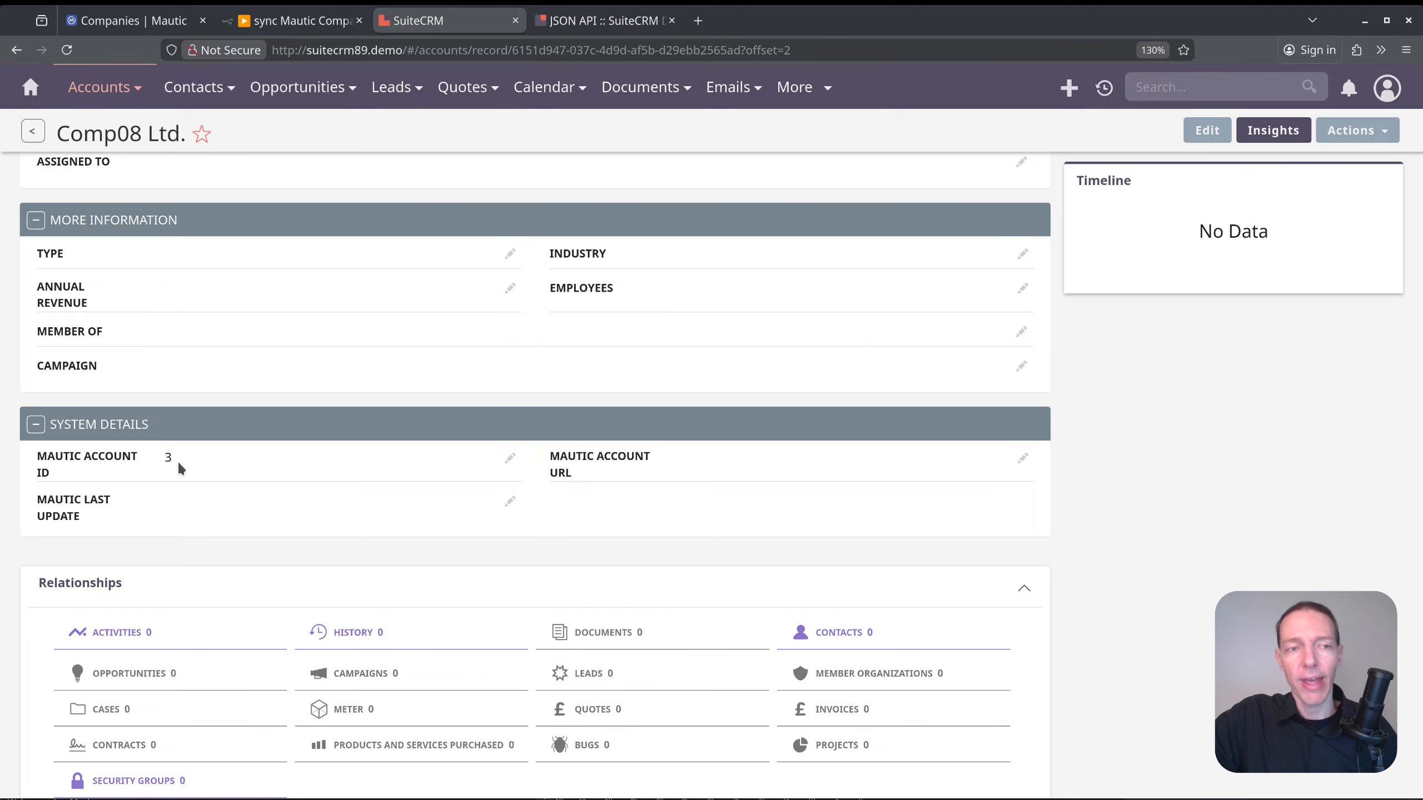
pyautogui.doubleClick(168, 474)
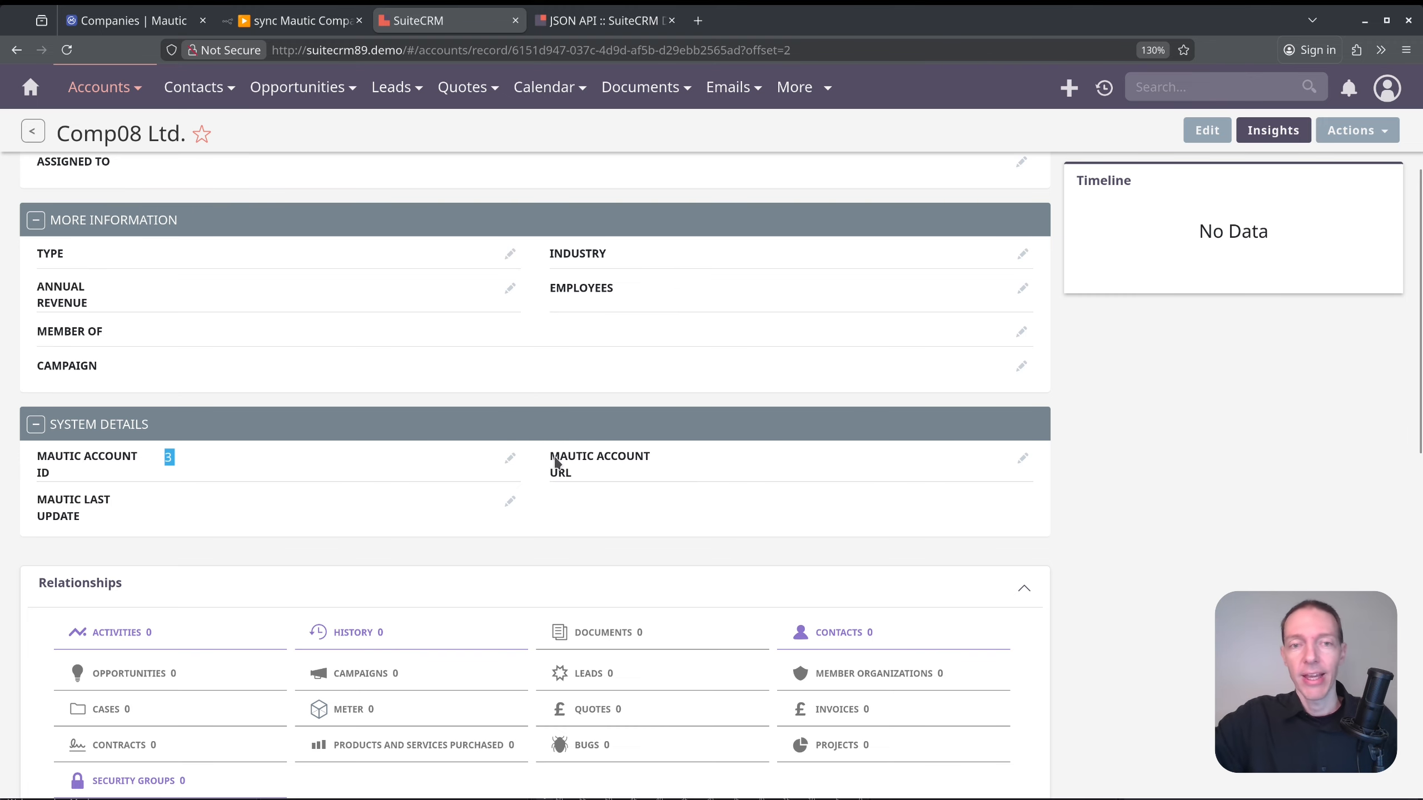
pyautogui.moveTo(560, 461); pyautogui.dragTo(574, 480)
pyautogui.click(594, 484)
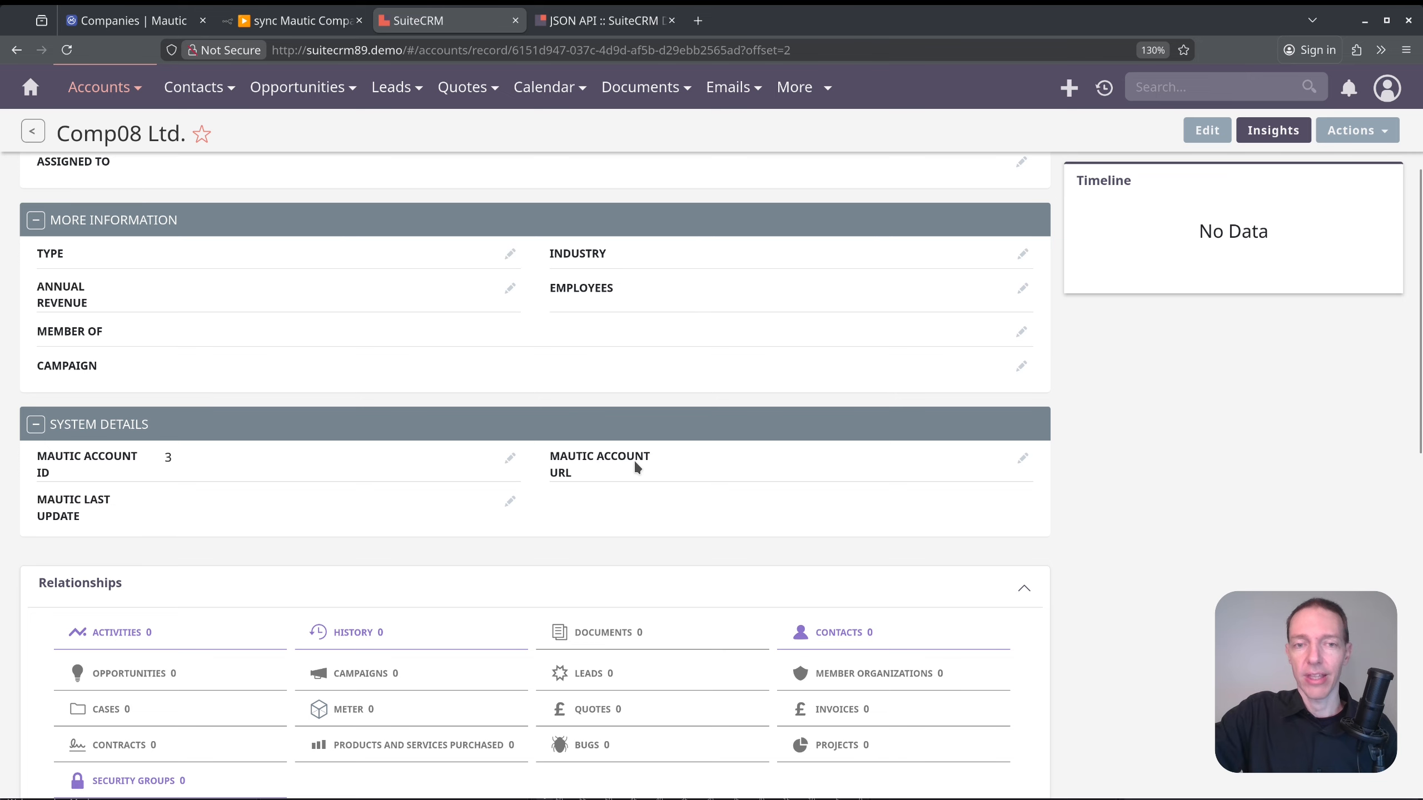
# Switch to Mautic, open the Comp08 Ltd. company, and compare its page URL's base path and trailing ID with the Mautic fields in SuiteCRM.
pyautogui.click(134, 21)
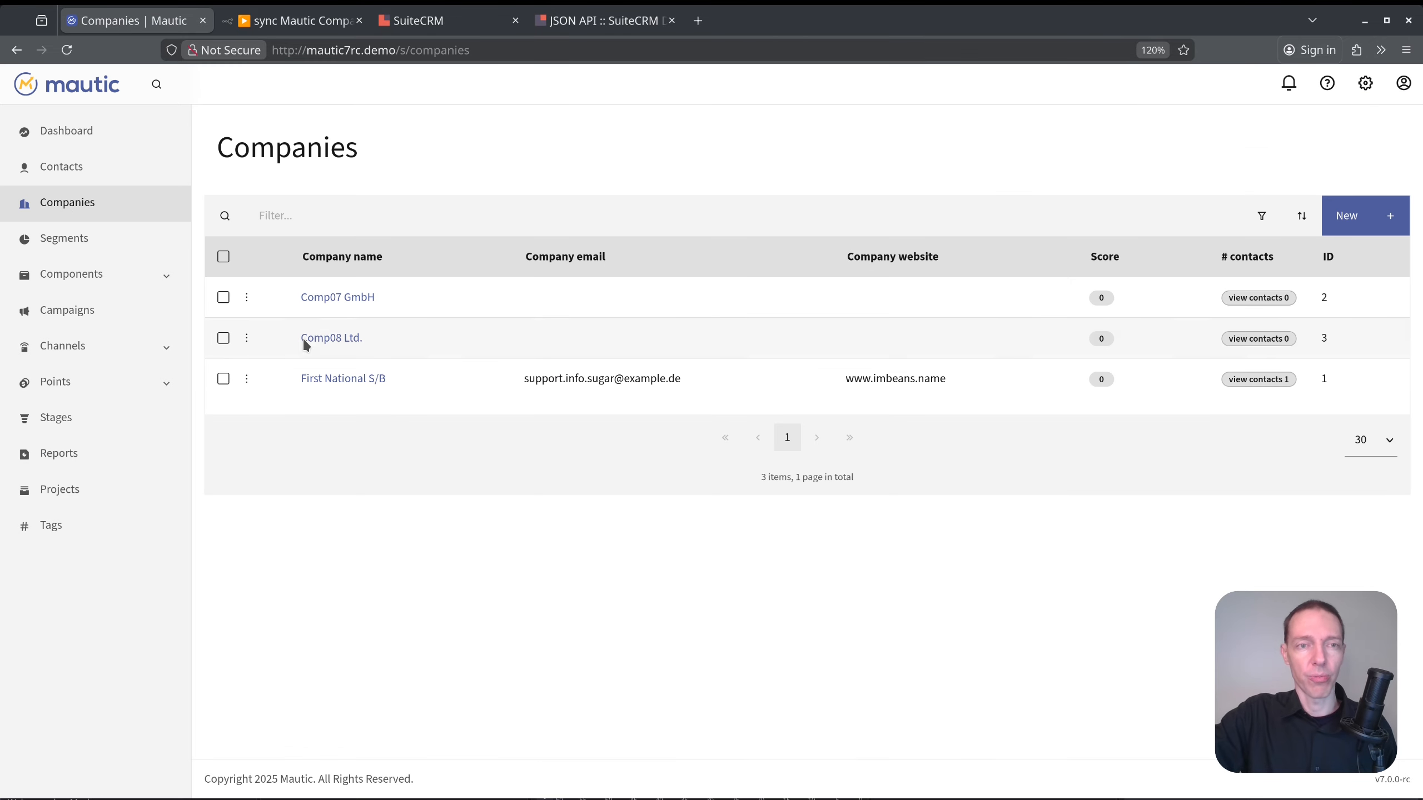
pyautogui.click(343, 338)
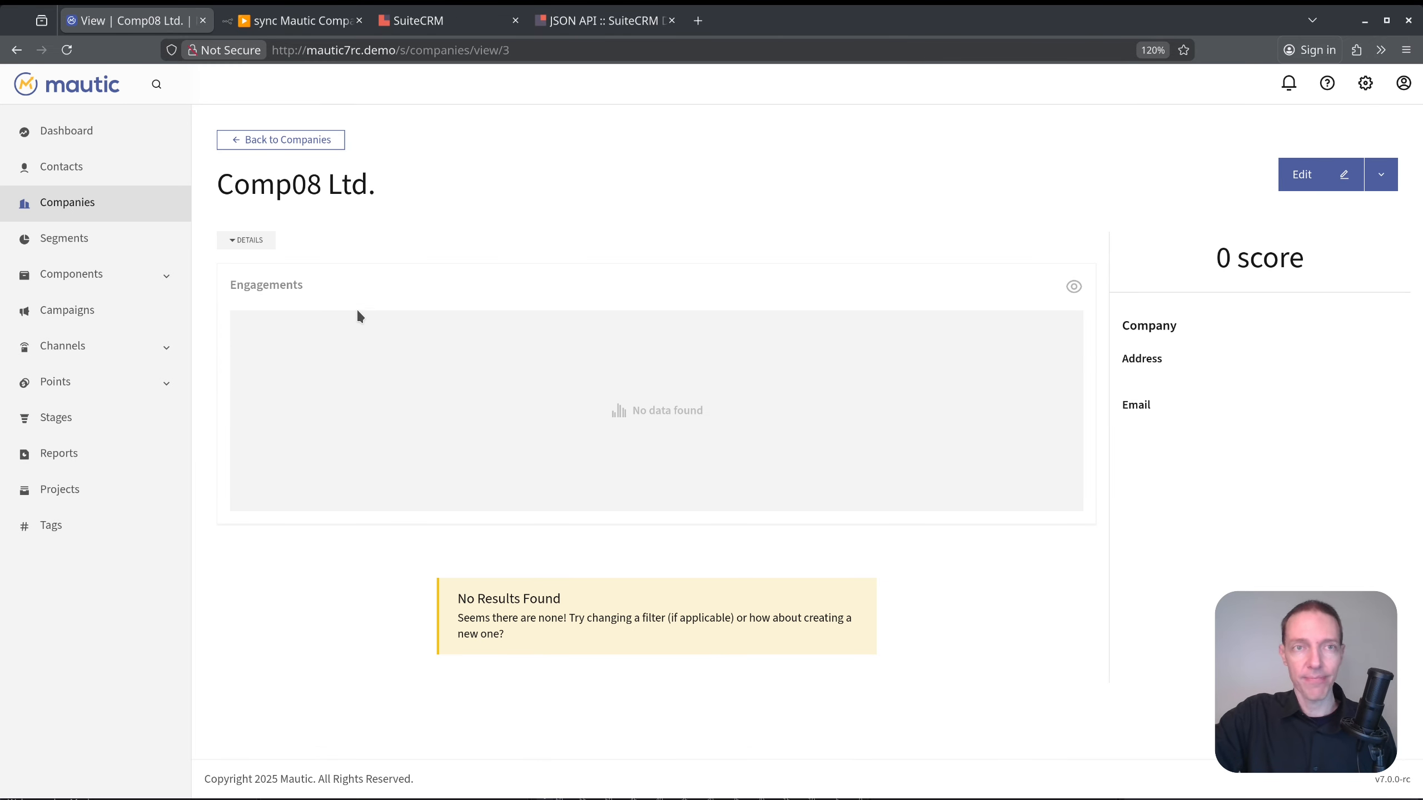
pyautogui.click(532, 49)
pyautogui.click(549, 50)
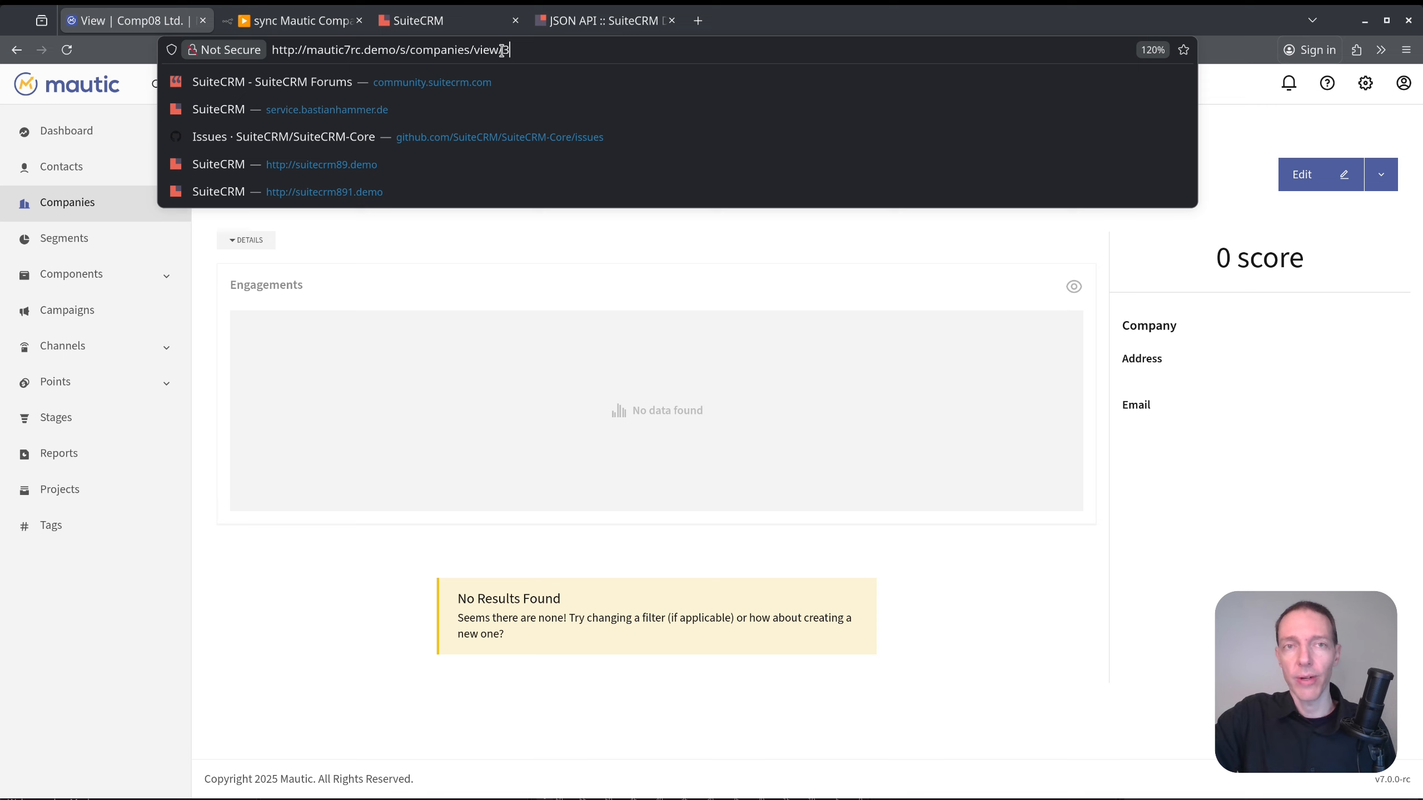
pyautogui.moveTo(502, 49); pyautogui.dragTo(270, 49)
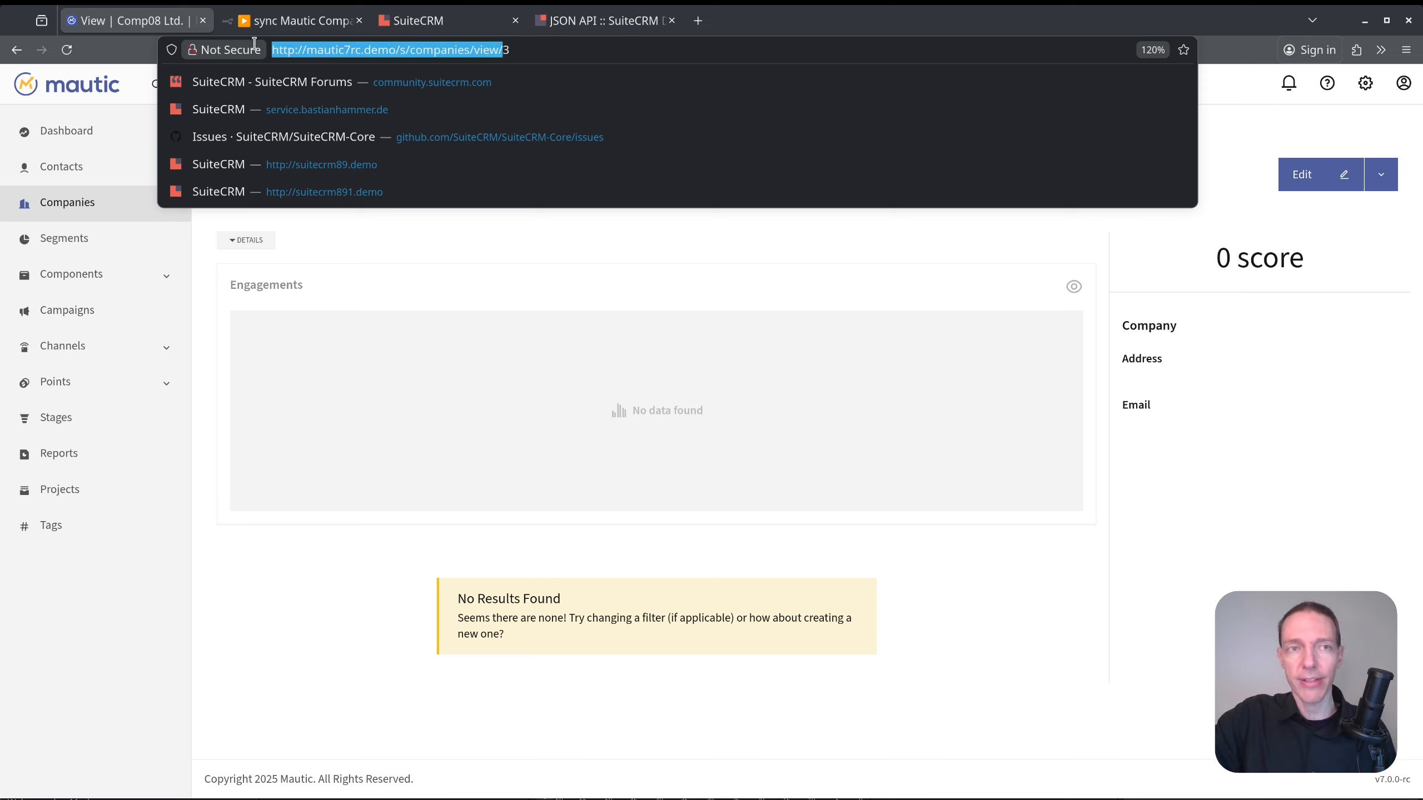
pyautogui.click(512, 50)
pyautogui.hotkey('shift', 'Left')
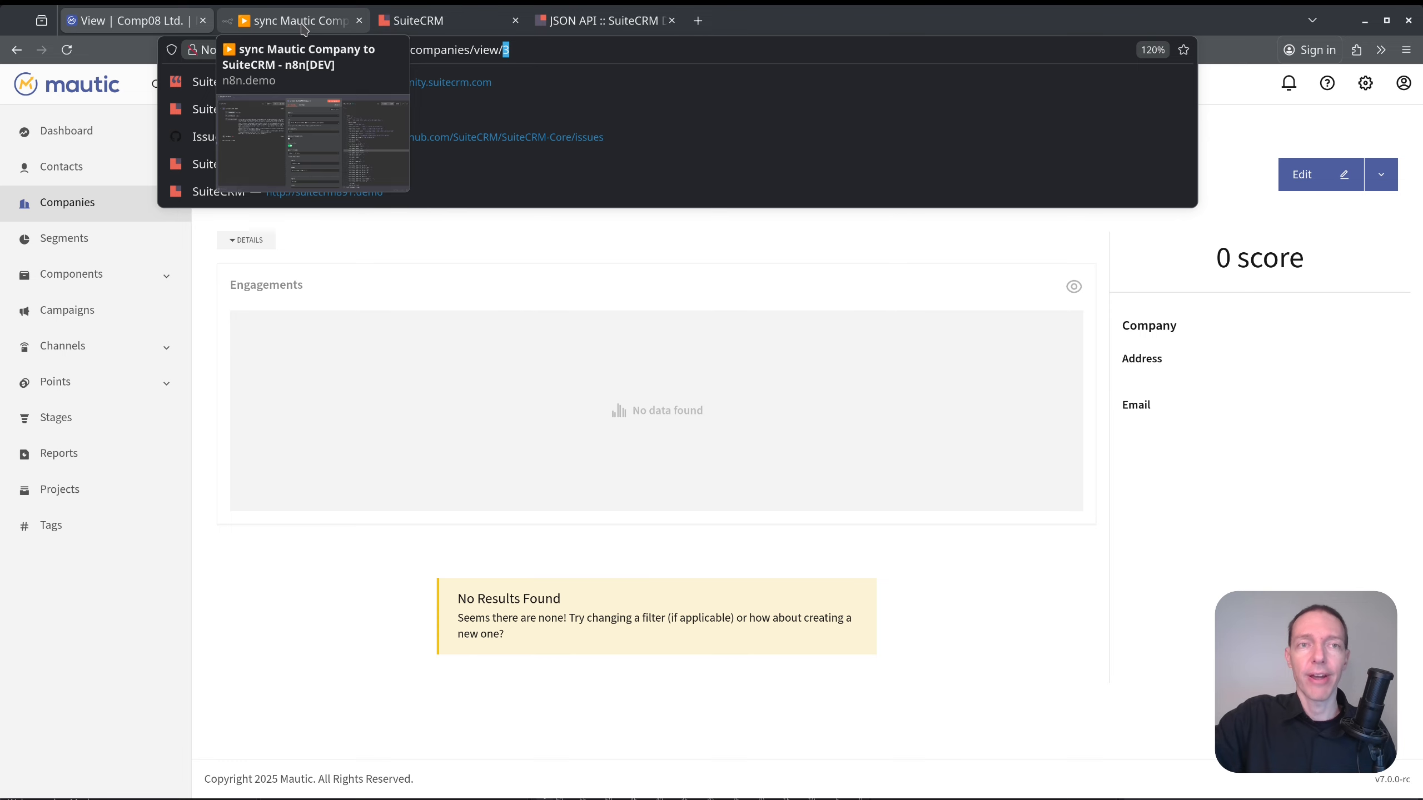
pyautogui.click(416, 21)
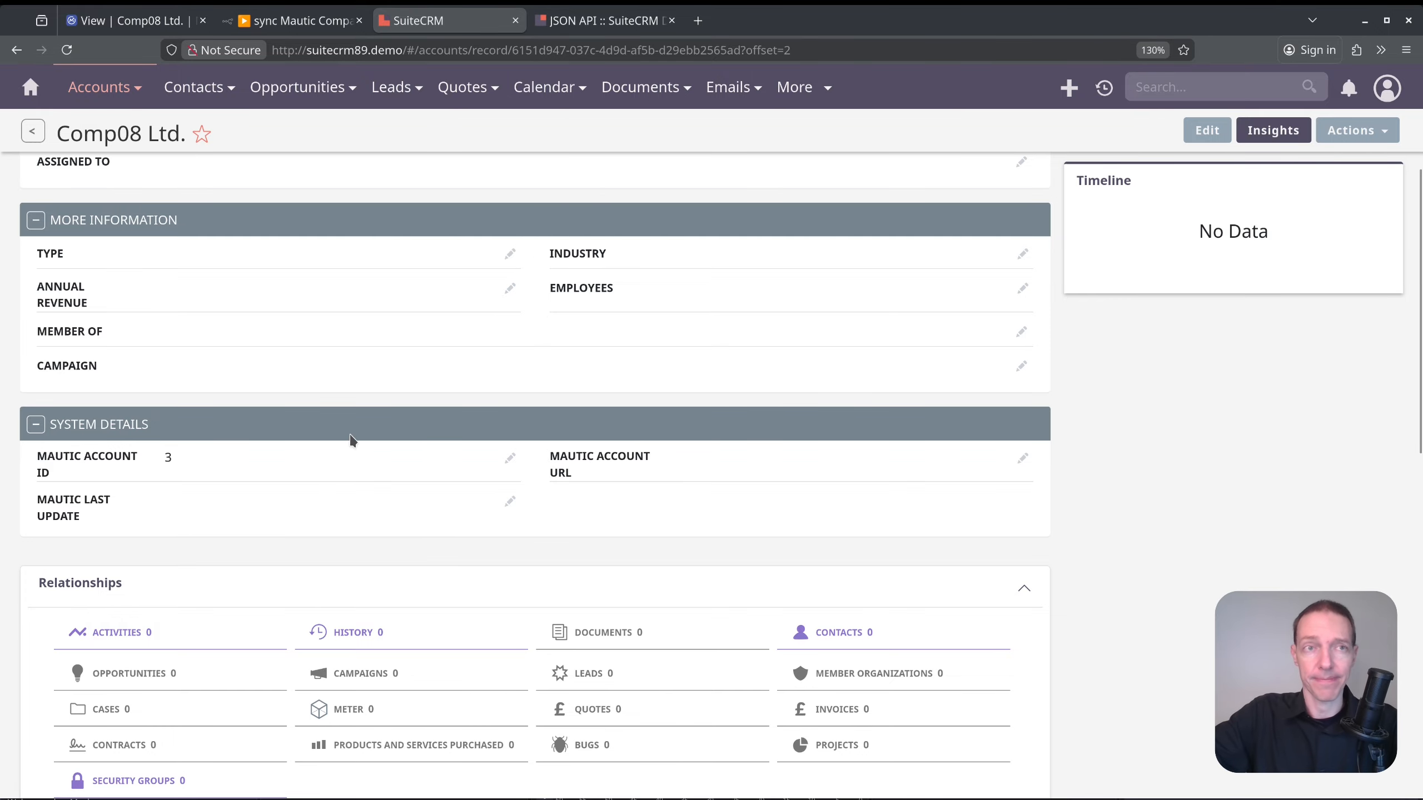
pyautogui.click(158, 22)
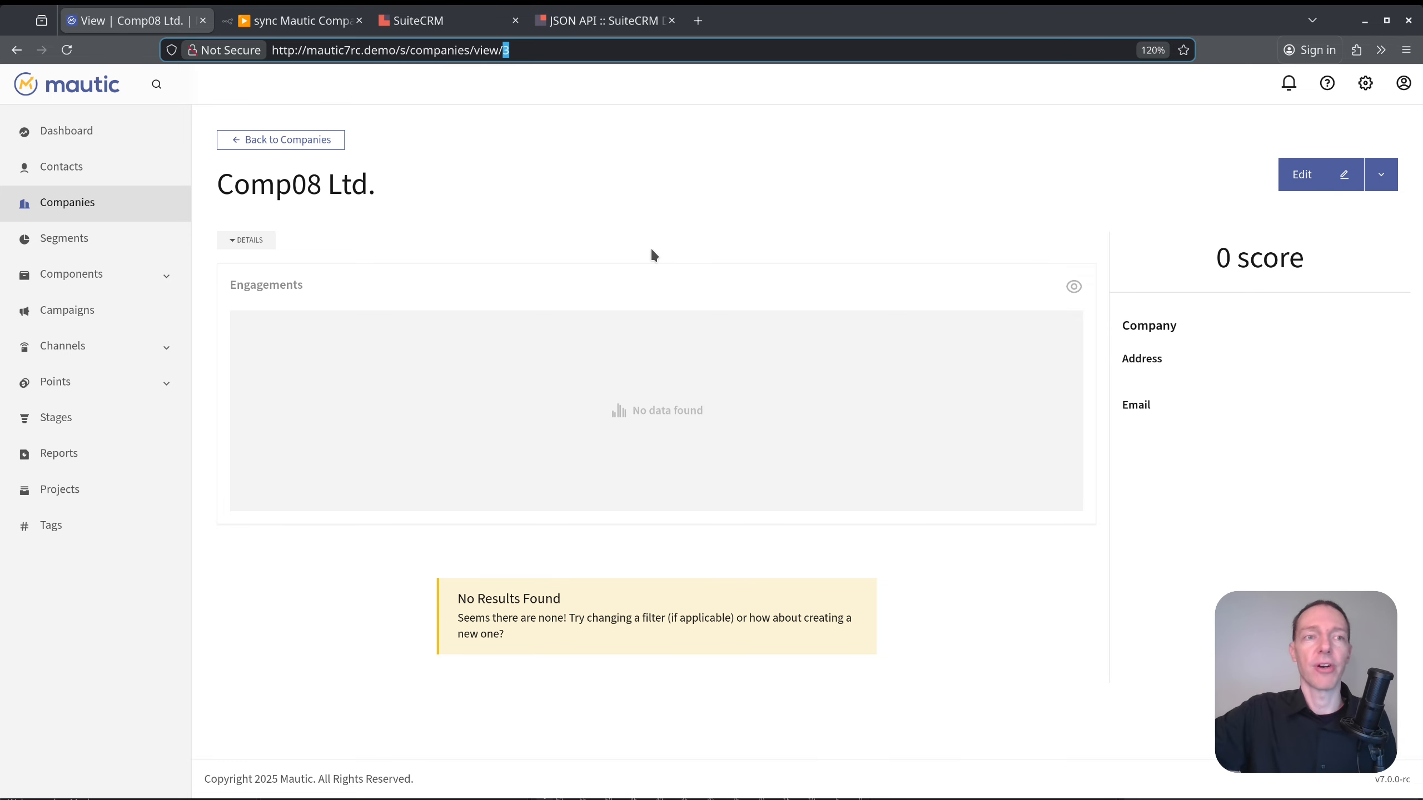
# Return Mautic to its companies list, and switch to n8n to leave the create SuiteCRM Account node for the workflow canvas.
pyautogui.click(63, 208)
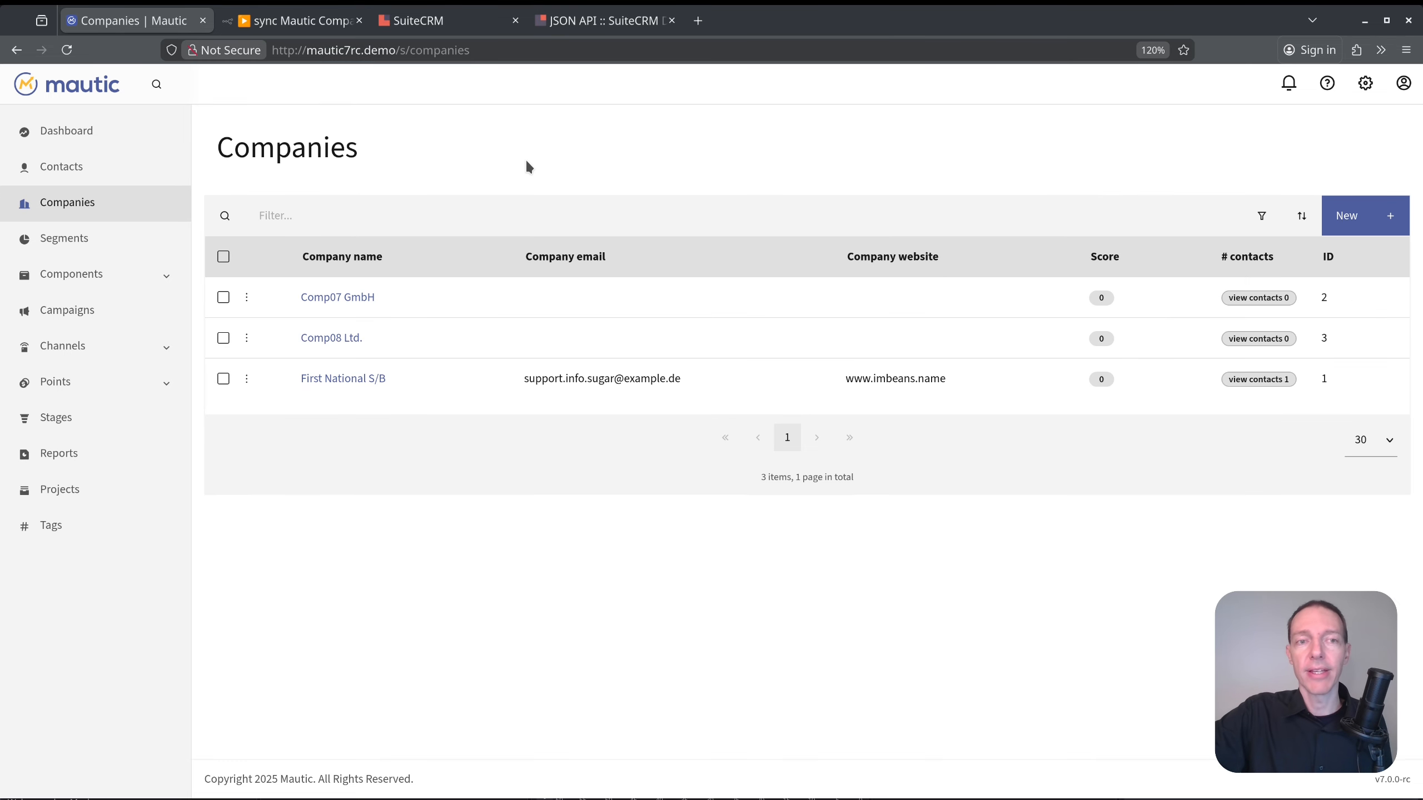
pyautogui.click(295, 22)
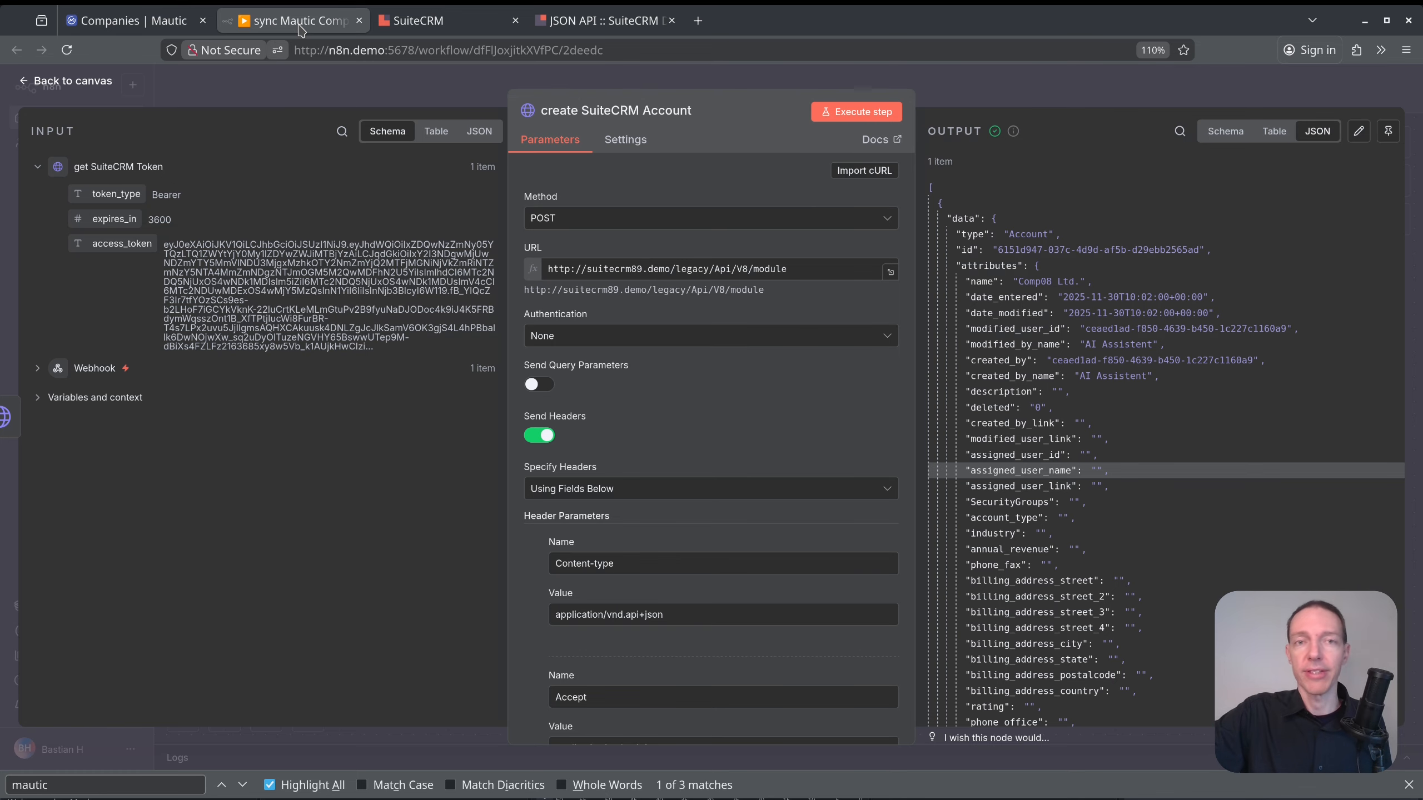
pyautogui.click(979, 92)
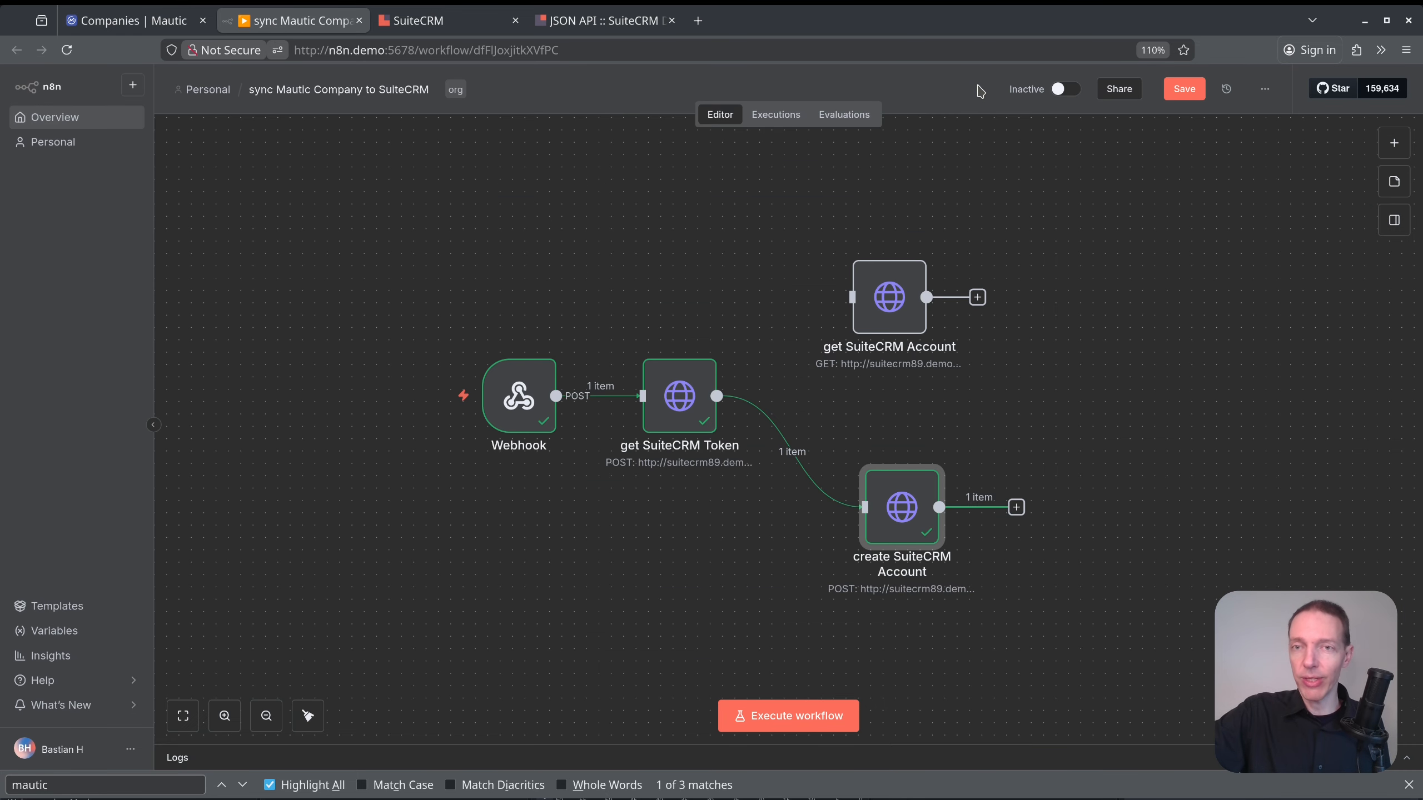